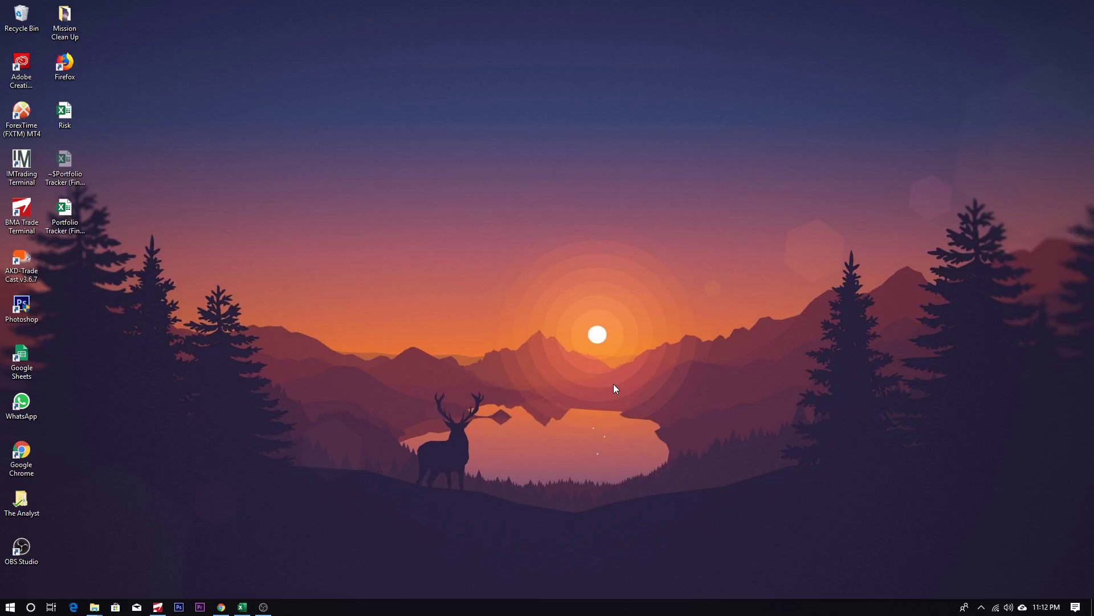
# Review the DGKC test trade message with its buy price, stop loss and targets in the Analyst-Master Group WhatsApp chat
pyautogui.click(217, 604)
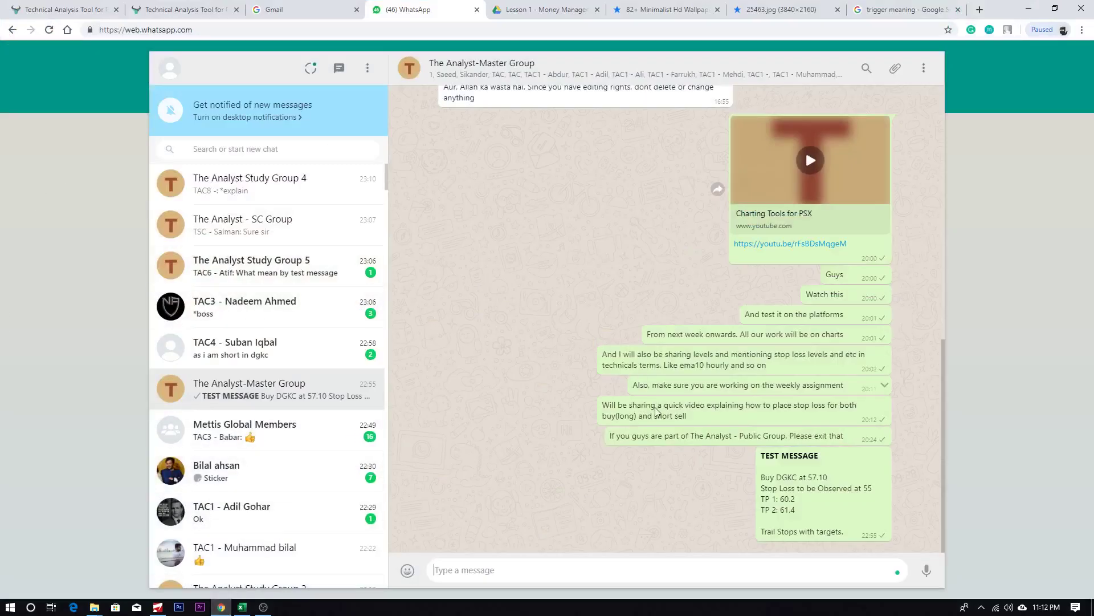
pyautogui.moveTo(763, 454); pyautogui.dragTo(869, 533)
pyautogui.click(828, 499)
pyautogui.moveTo(764, 476); pyautogui.dragTo(876, 512)
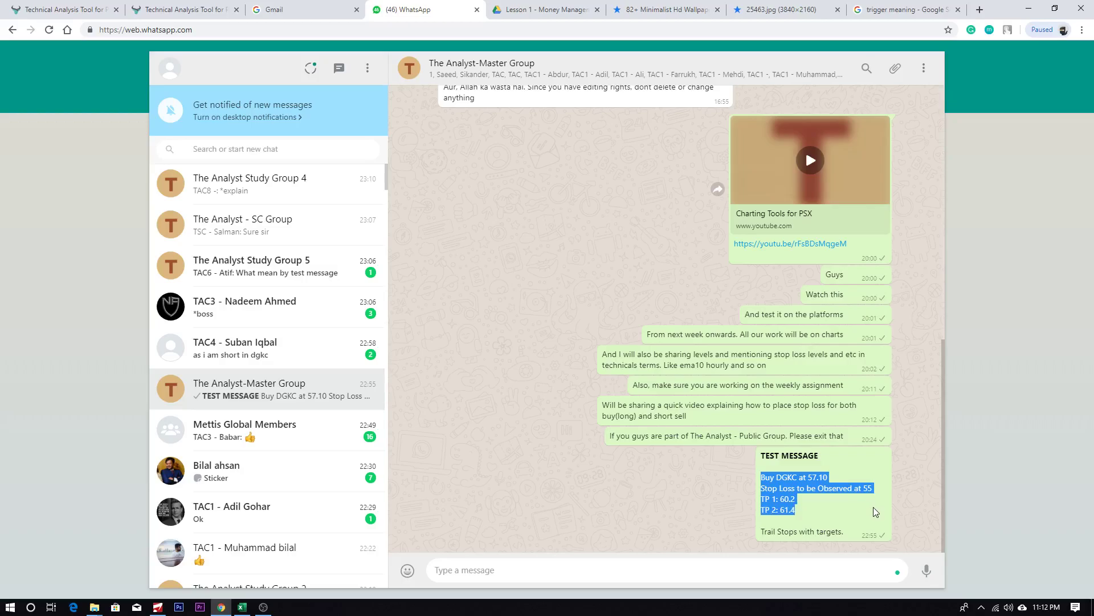
pyautogui.moveTo(876, 512); pyautogui.dragTo(877, 535)
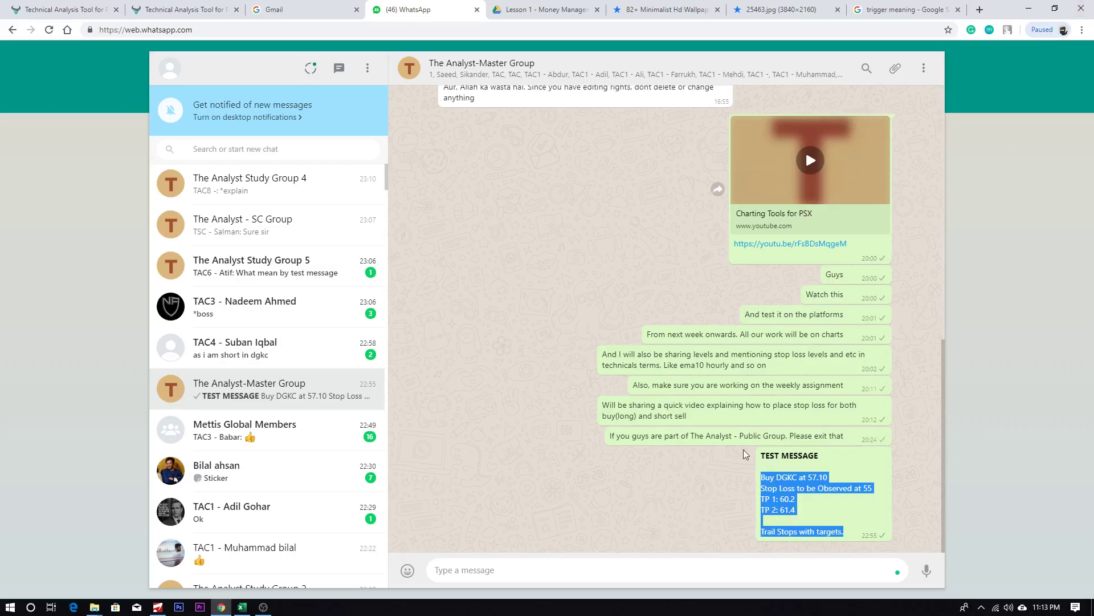
pyautogui.click(800, 493)
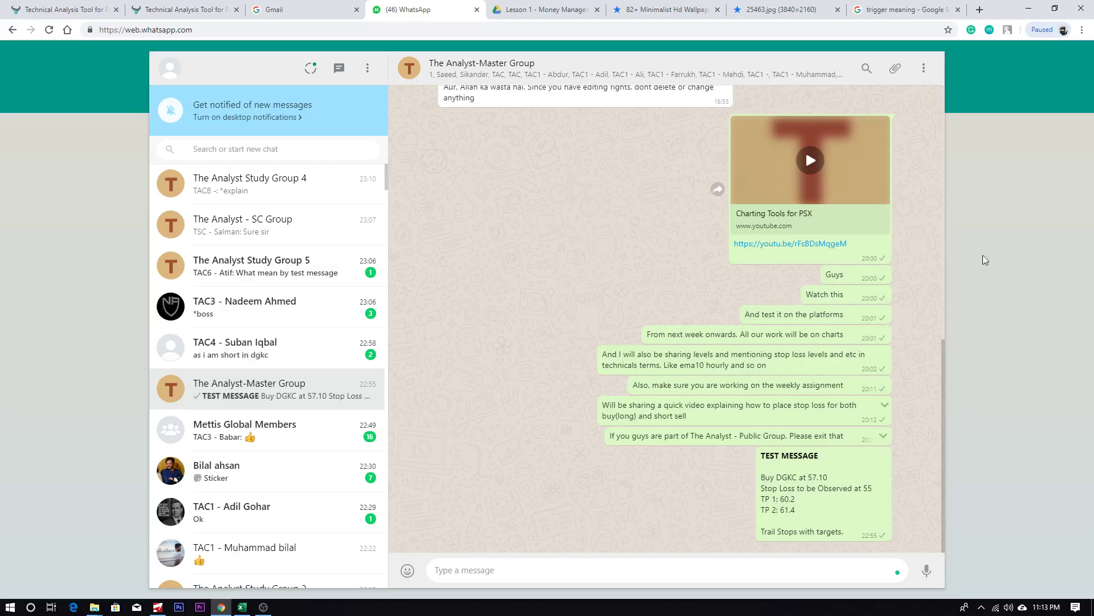
pyautogui.click(1029, 9)
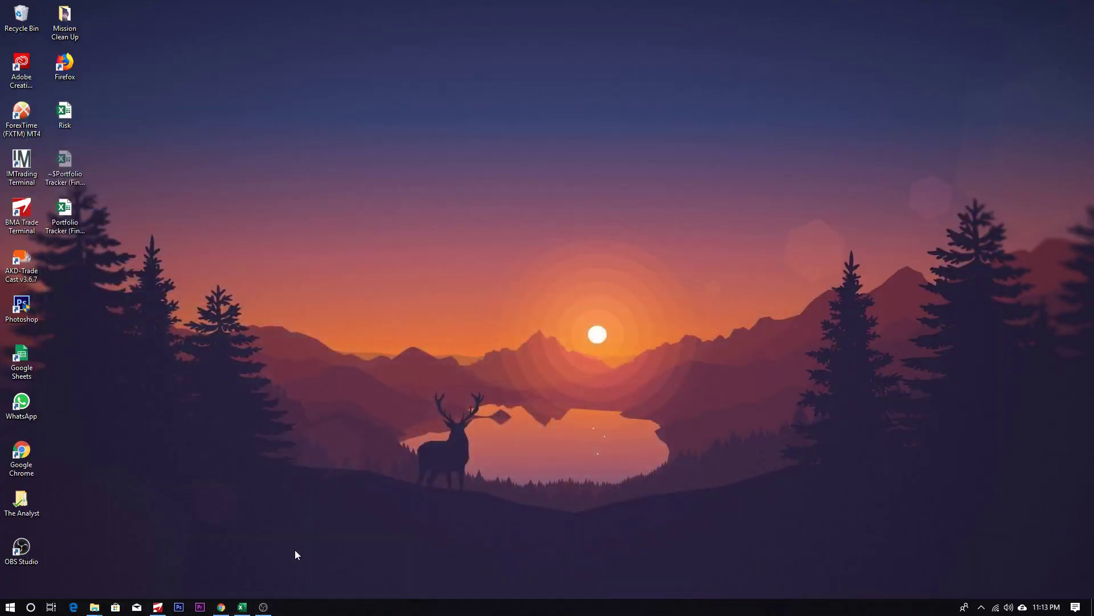
# Switch to BMA Trading Terminal and fill in a LIMIT buy order for DGKC with volume 1000 and price 57.1
pyautogui.click(158, 606)
pyautogui.click(68, 253)
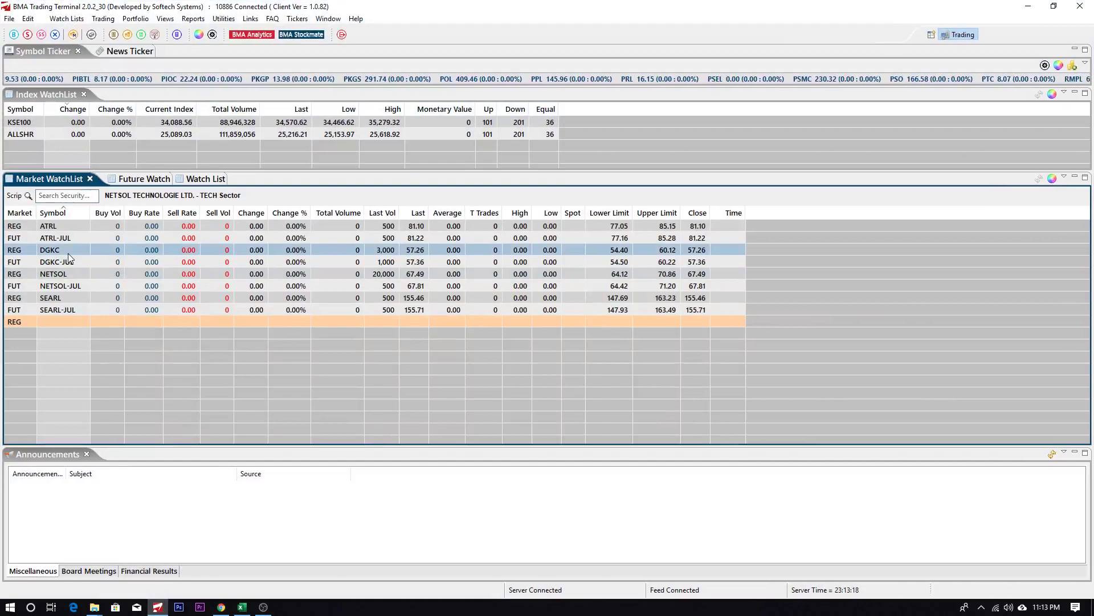
pyautogui.press('F1')
pyautogui.write('1000')
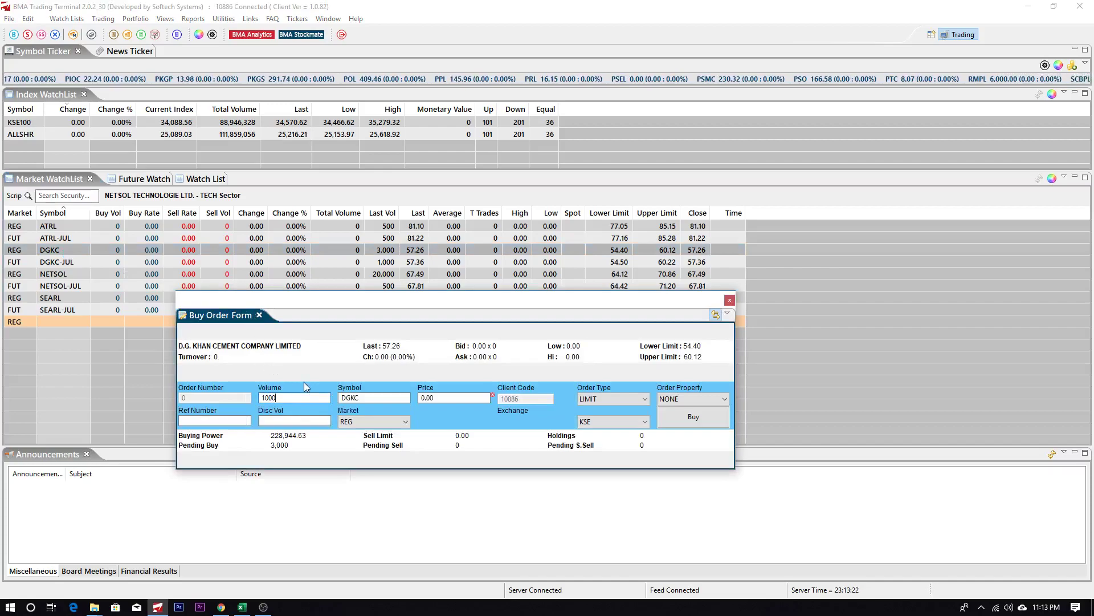
pyautogui.click(450, 399)
pyautogui.doubleClick(451, 401)
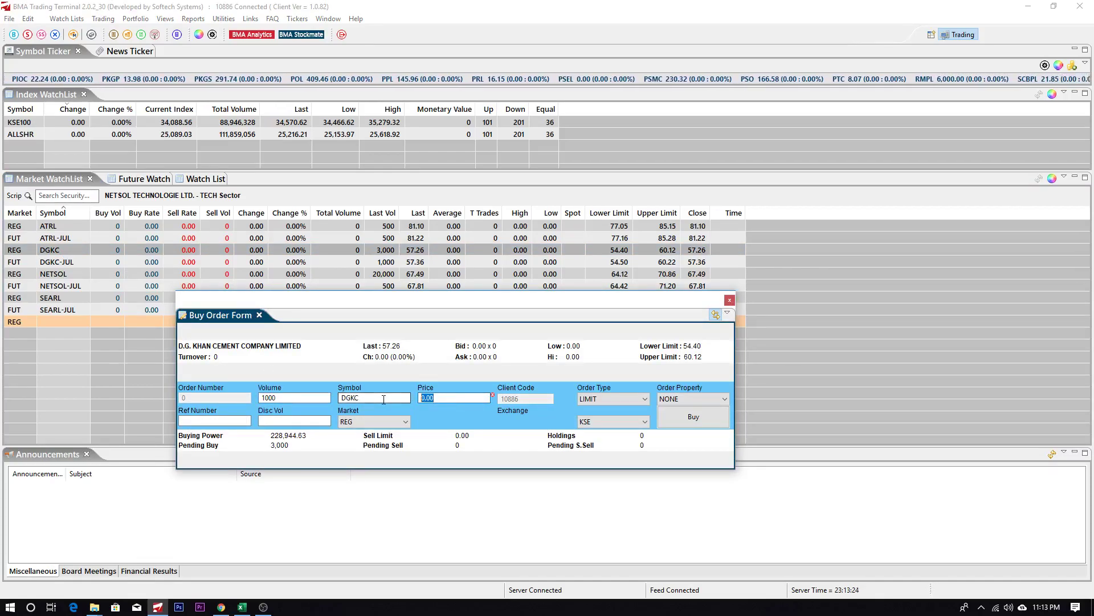
pyautogui.write('57.1')
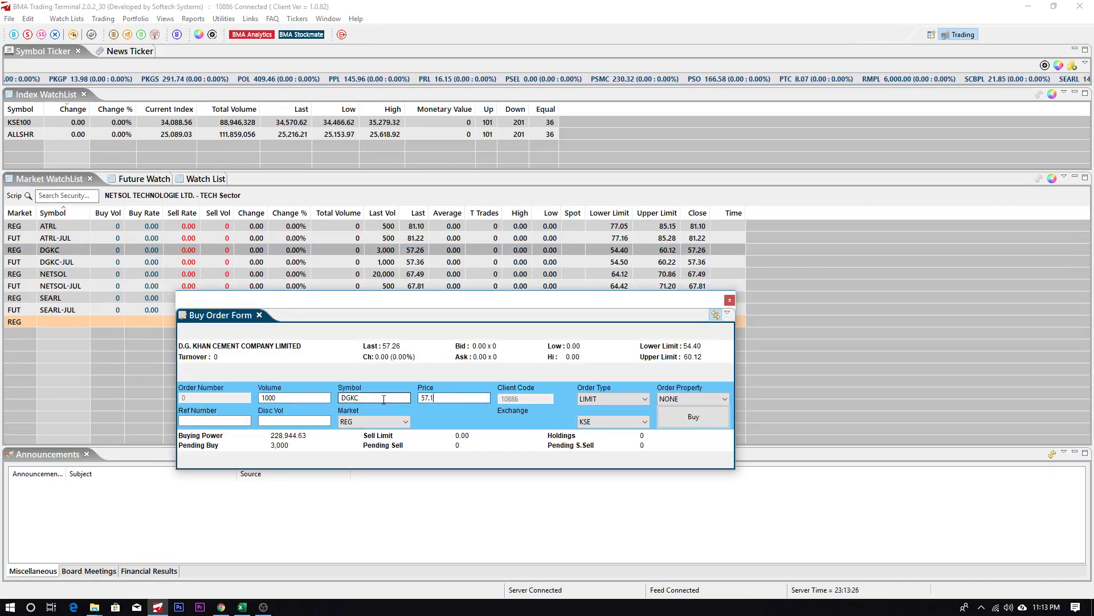
pyautogui.click(624, 401)
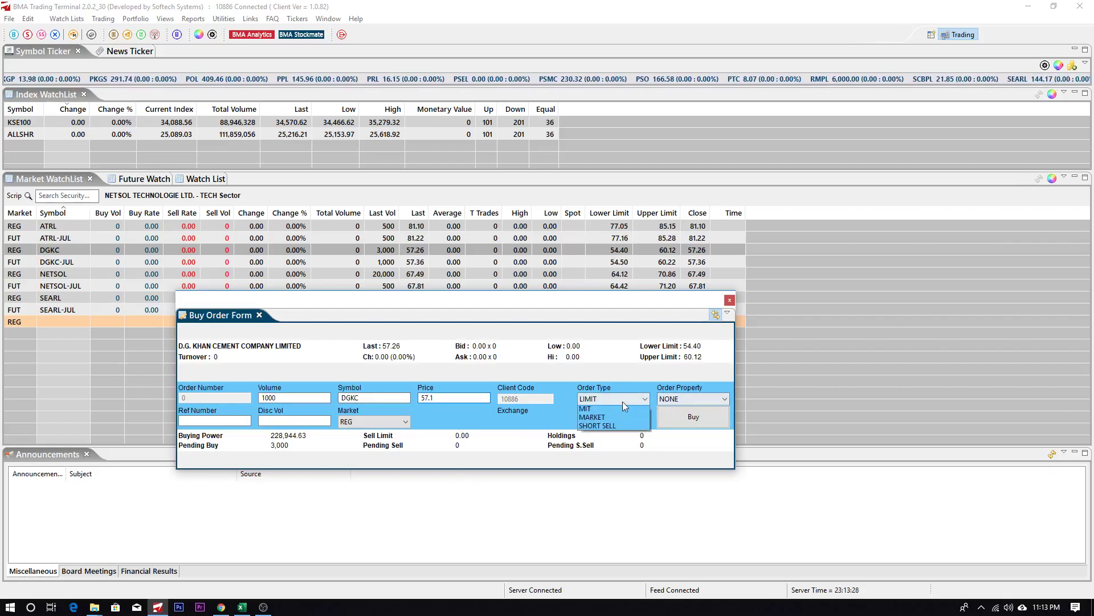
pyautogui.click(611, 399)
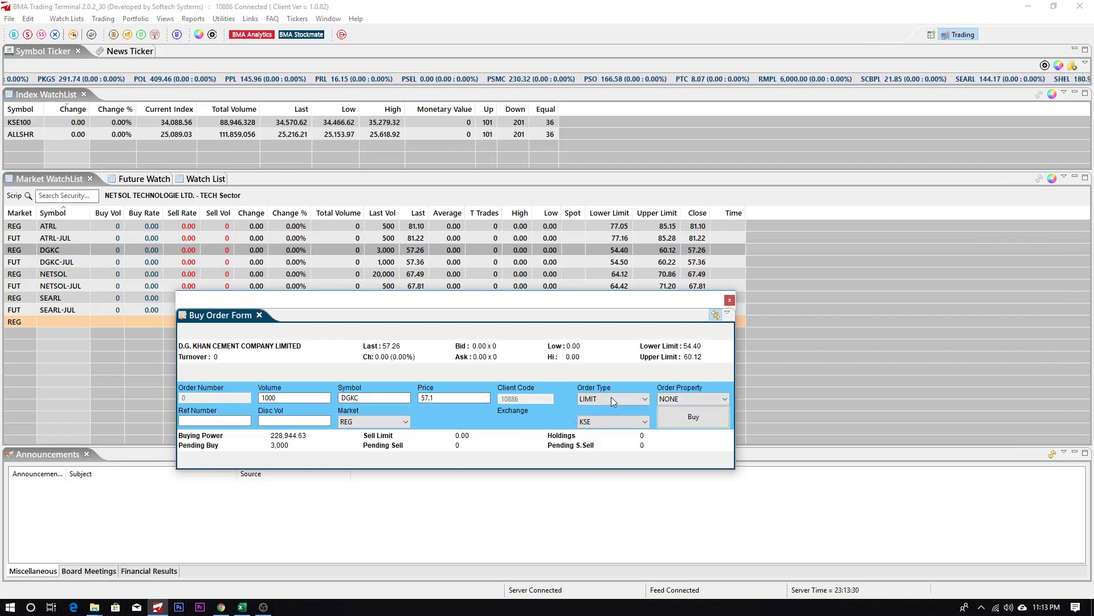
# Submit the buy order with the trading PIN, and close the order form and its notification
pyautogui.click(702, 419)
pyautogui.write('***')
pyautogui.press('Return')
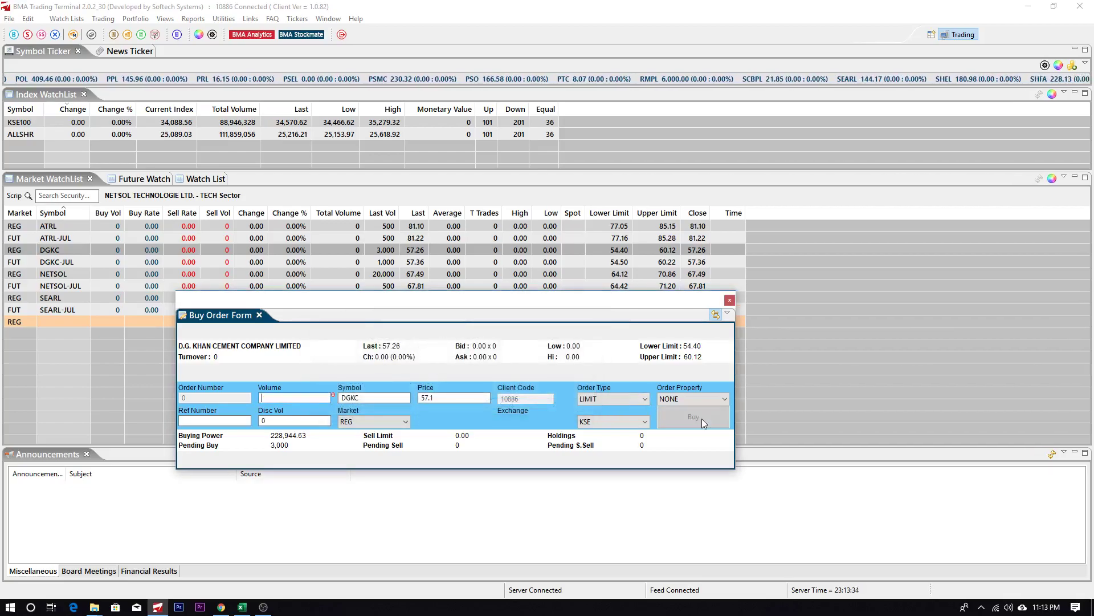
pyautogui.click(729, 301)
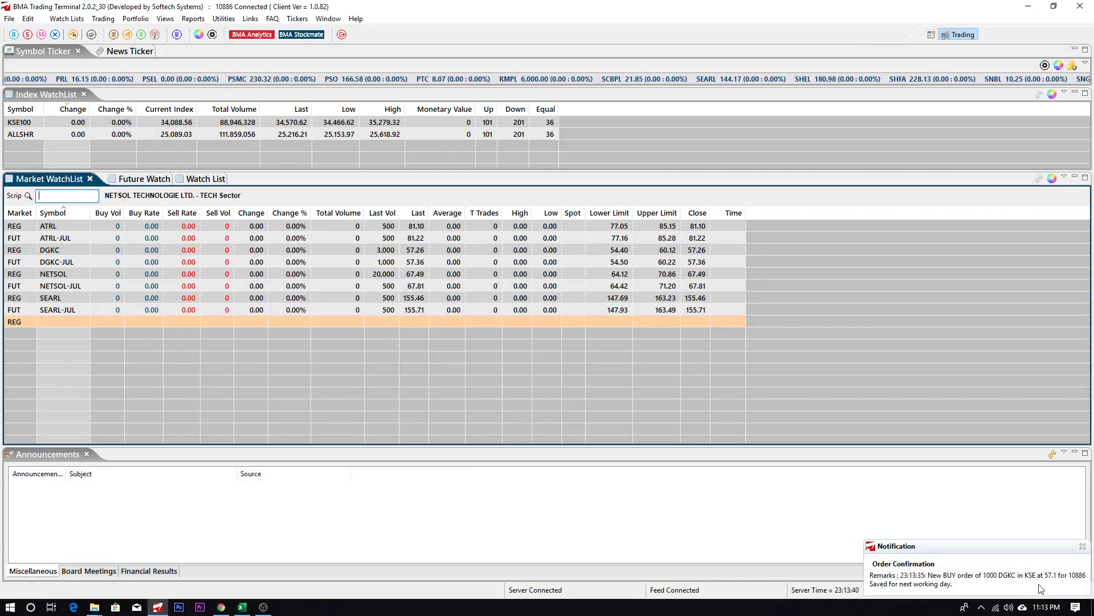
pyautogui.click(1083, 546)
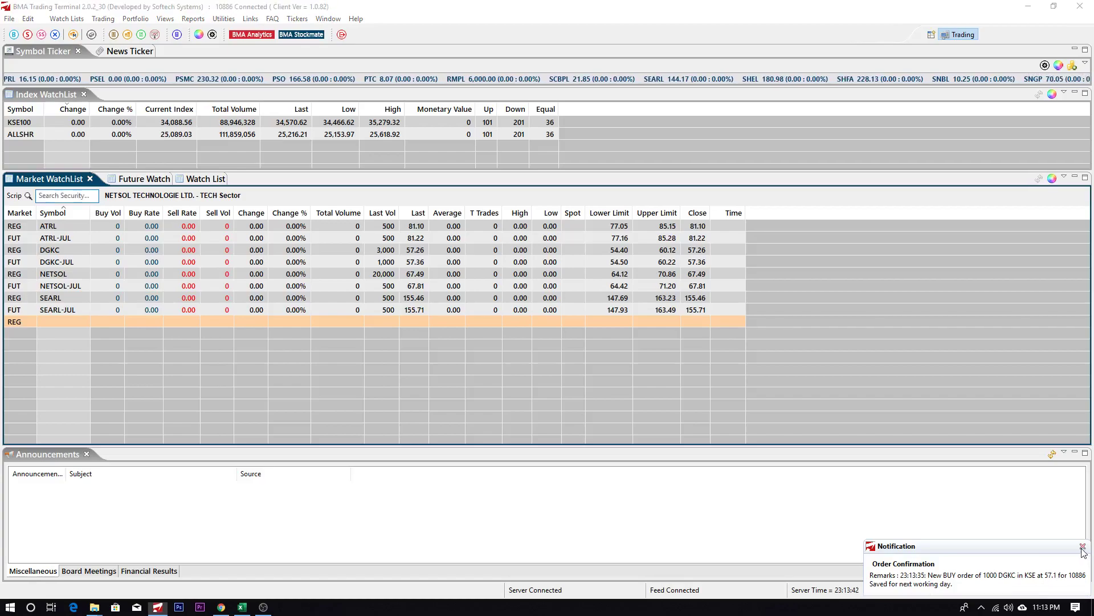
# Switch to the DGKC hourly chart in the browser and raise the lower target's horizontal line to 60.2
pyautogui.click(223, 605)
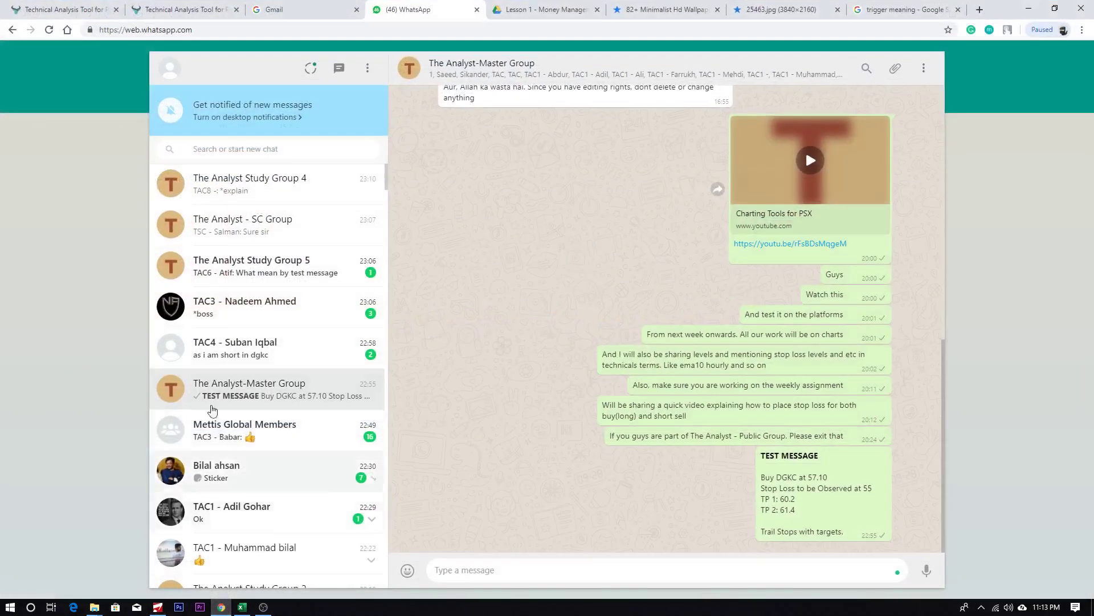
pyautogui.click(145, 9)
pyautogui.click(94, 4)
pyautogui.click(149, 9)
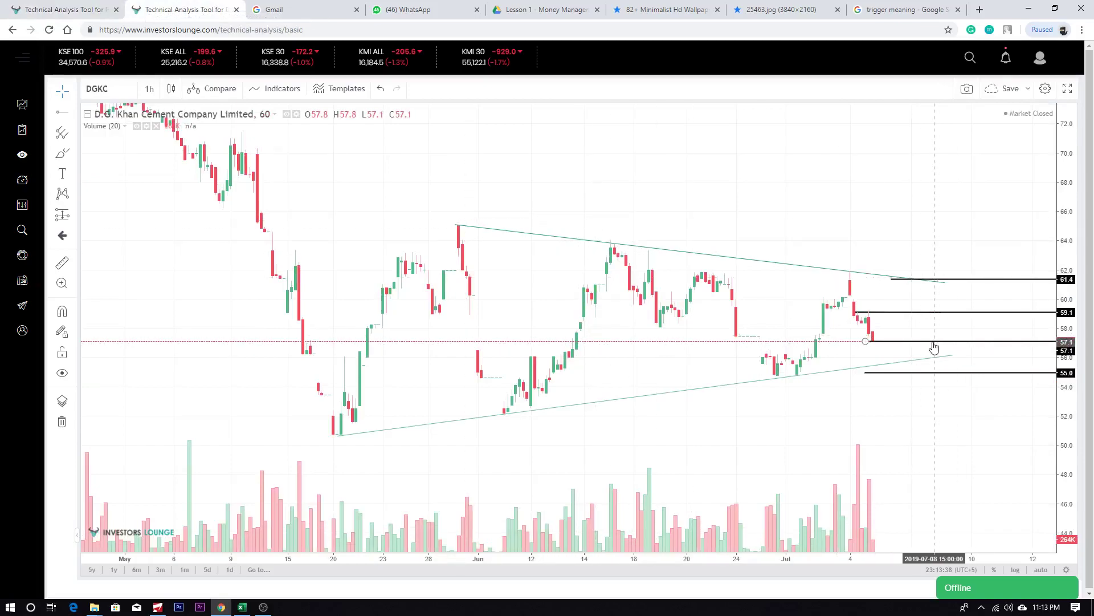
pyautogui.moveTo(885, 318); pyautogui.dragTo(878, 297)
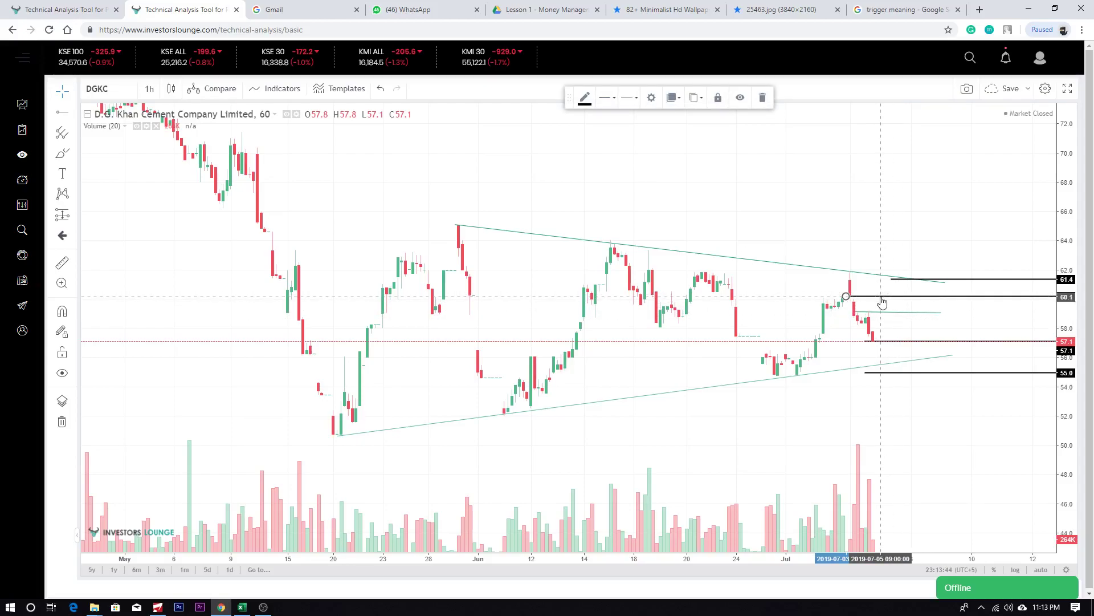
pyautogui.click(904, 317)
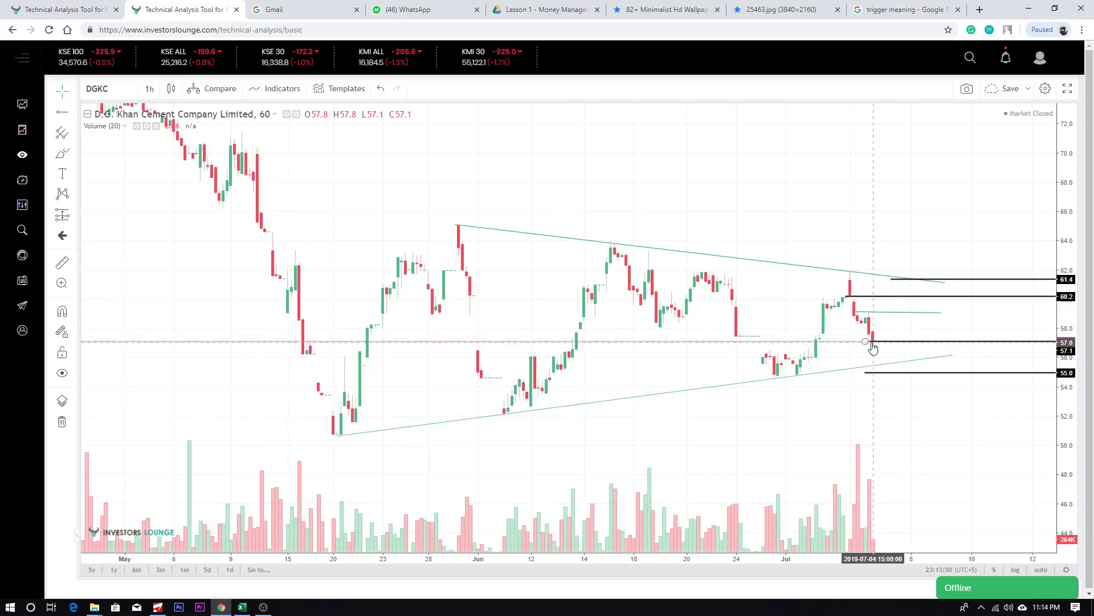
# Recheck the buy price and stop loss in the WhatsApp test message, and return to the DGKC chart
pyautogui.click(421, 9)
pyautogui.moveTo(761, 476); pyautogui.dragTo(838, 481)
pyautogui.moveTo(763, 488); pyautogui.dragTo(873, 488)
pyautogui.click(536, 9)
pyautogui.click(408, 9)
pyautogui.click(85, 9)
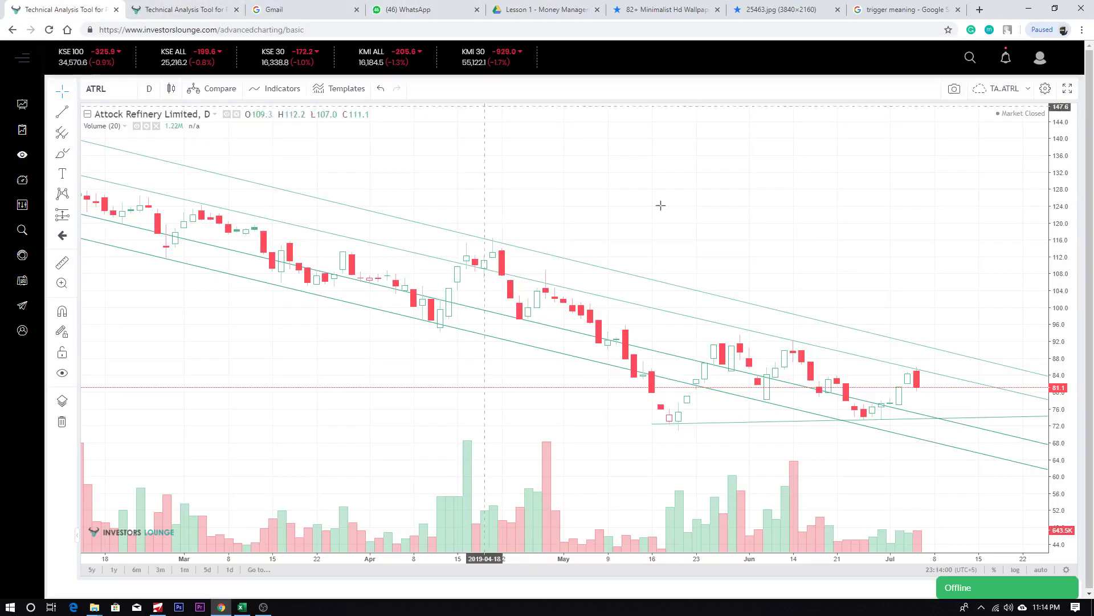
pyautogui.click(149, 10)
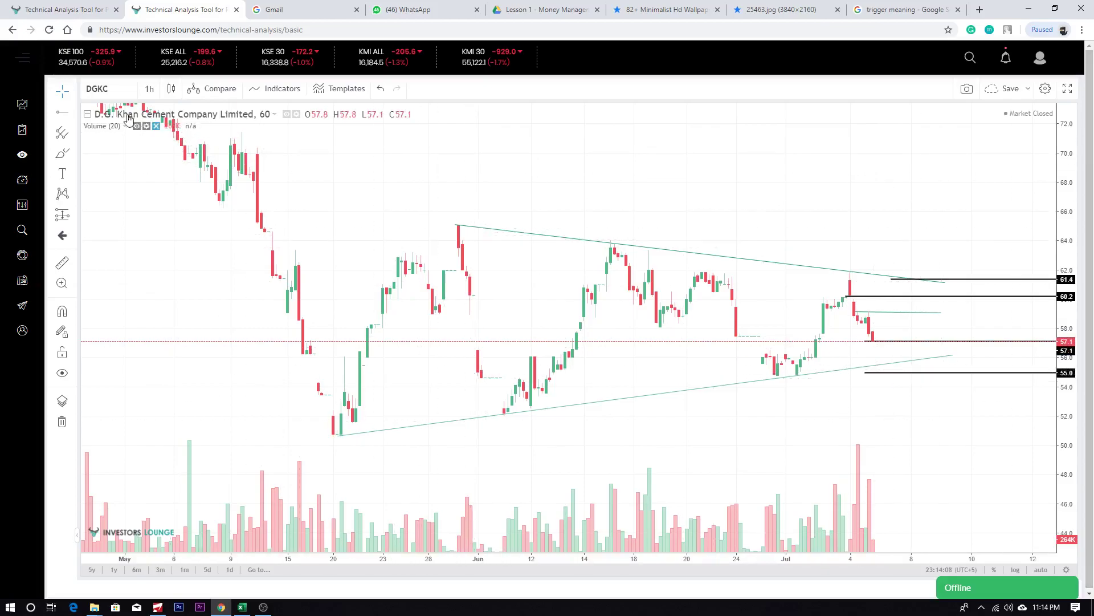
# Brush a falling stroke from the buy level to a circle around the 55 stop-loss level, and delete the drawing
pyautogui.click(1000, 340)
pyautogui.moveTo(865, 342)
pyautogui.mouseDown()
pyautogui.moveTo(889, 374)
pyautogui.moveTo(864, 368)
pyautogui.moveTo(912, 388)
pyautogui.moveTo(878, 359)
pyautogui.mouseUp()
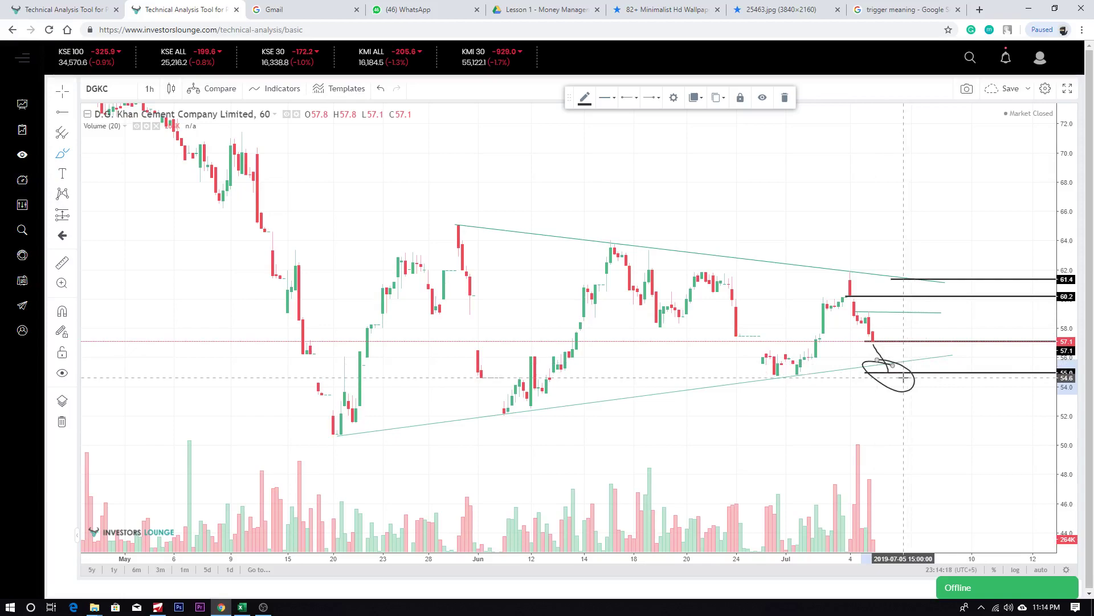
pyautogui.press('Delete')
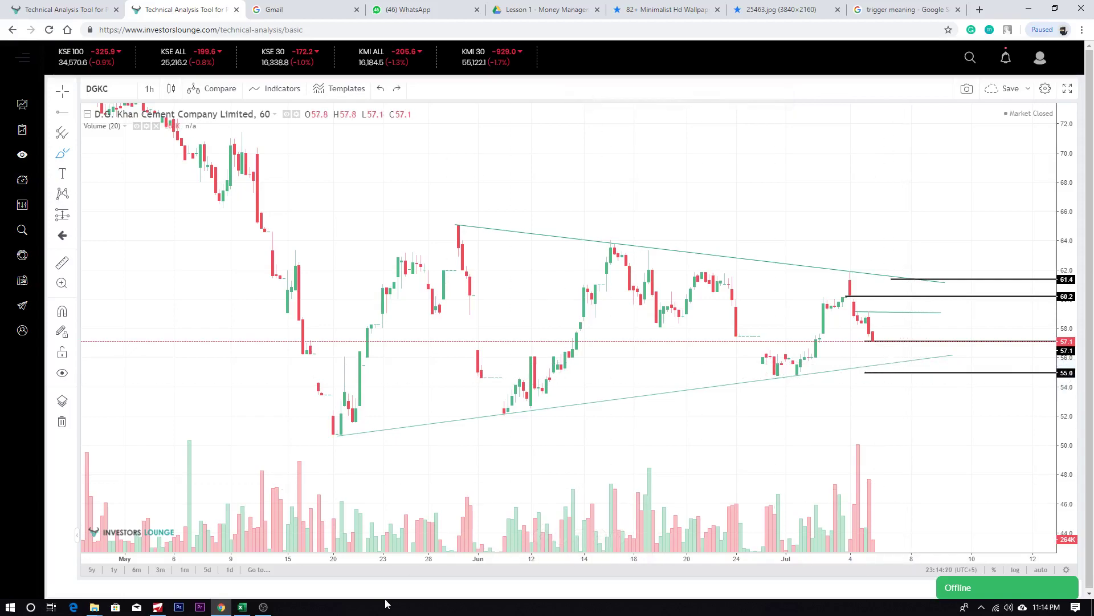
# Switch to BMA Trading Terminal and fill in a STOP LOSS sell order for DGKC with volume 1000 and price 55
pyautogui.click(158, 606)
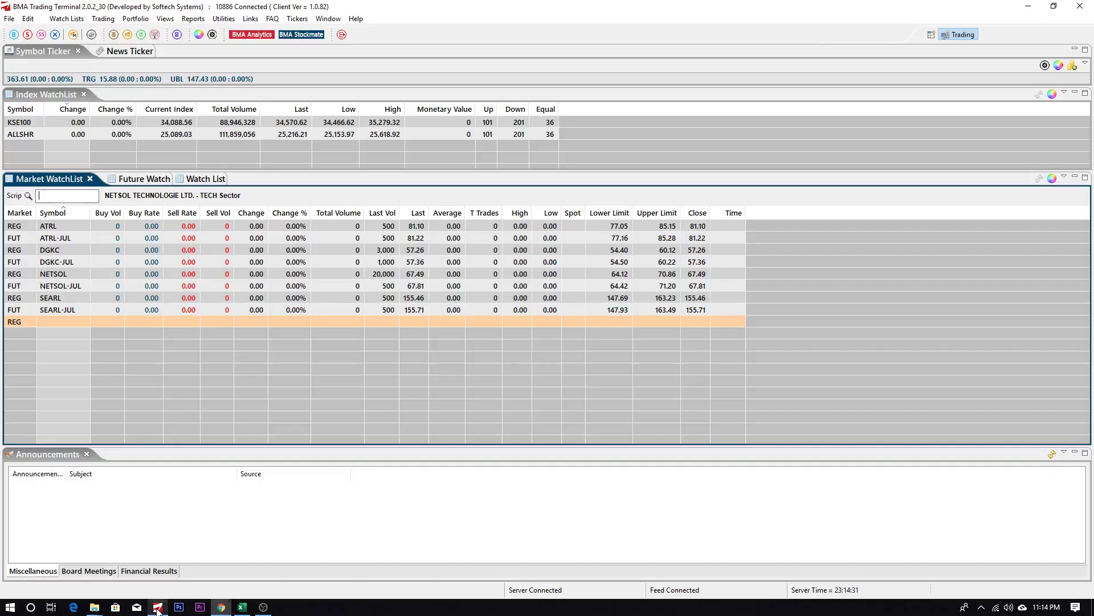
pyautogui.click(45, 251)
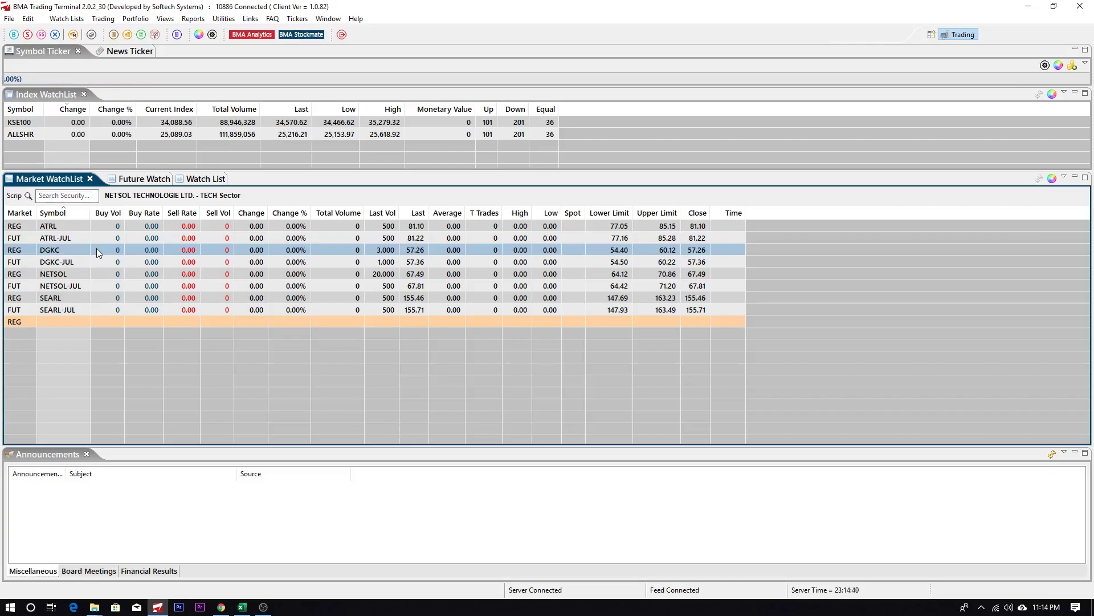
pyautogui.press('F2')
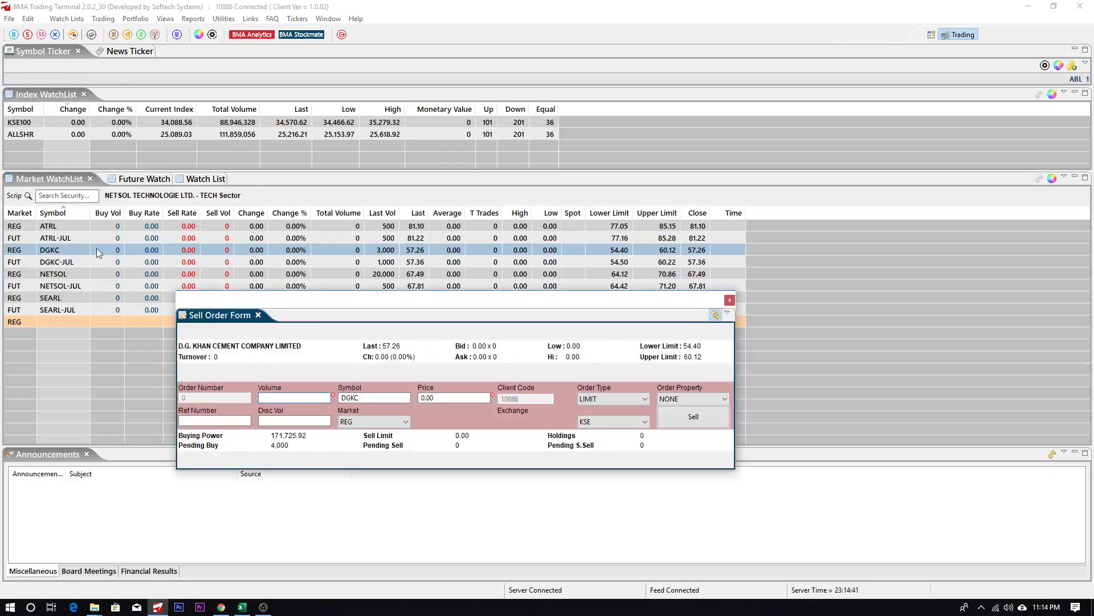
pyautogui.press('Tab')
pyautogui.press('Tab')
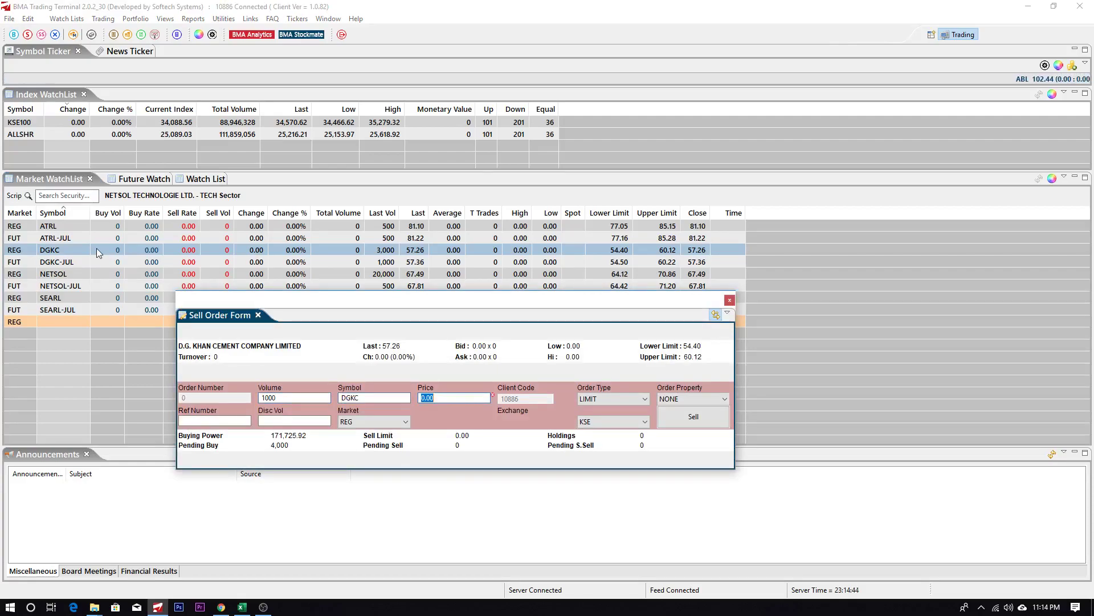
pyautogui.click(620, 398)
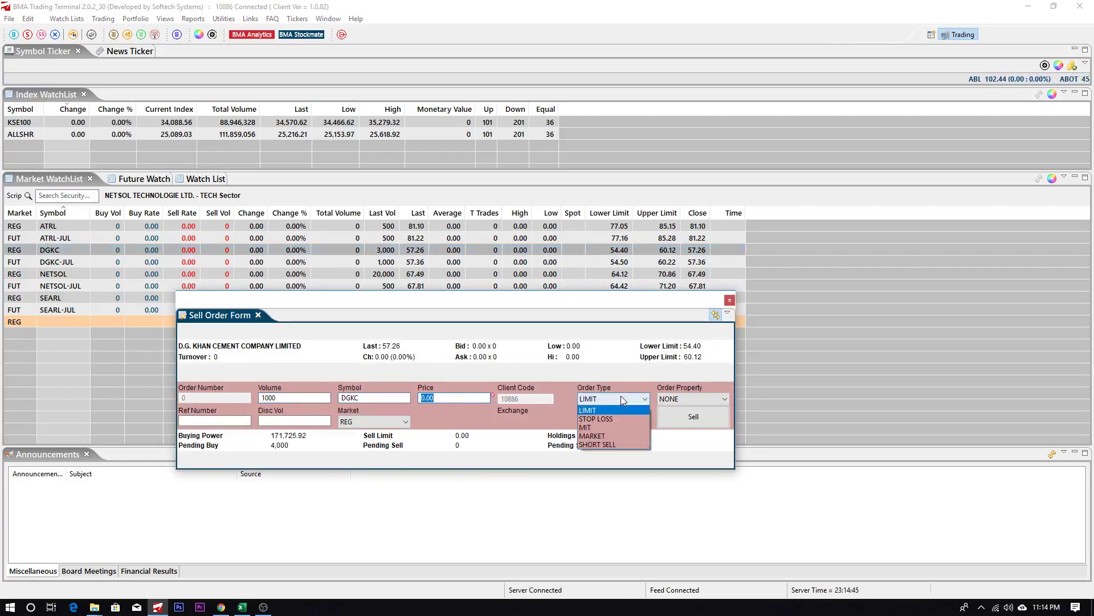
pyautogui.click(596, 419)
pyautogui.click(467, 397)
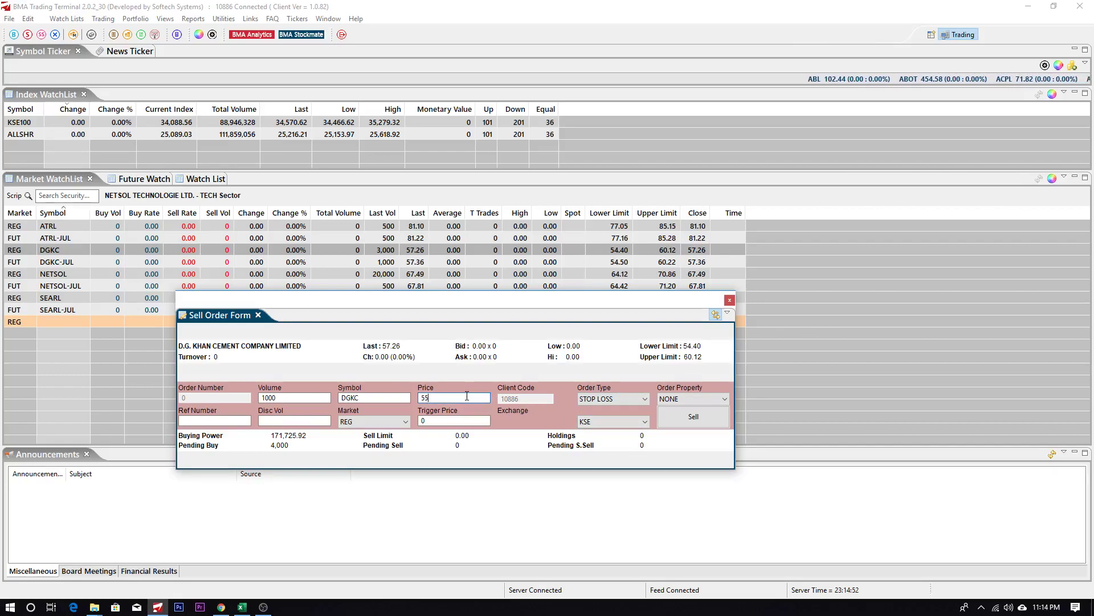
# Set the stop-loss sell order's trigger price to 56
pyautogui.click(448, 421)
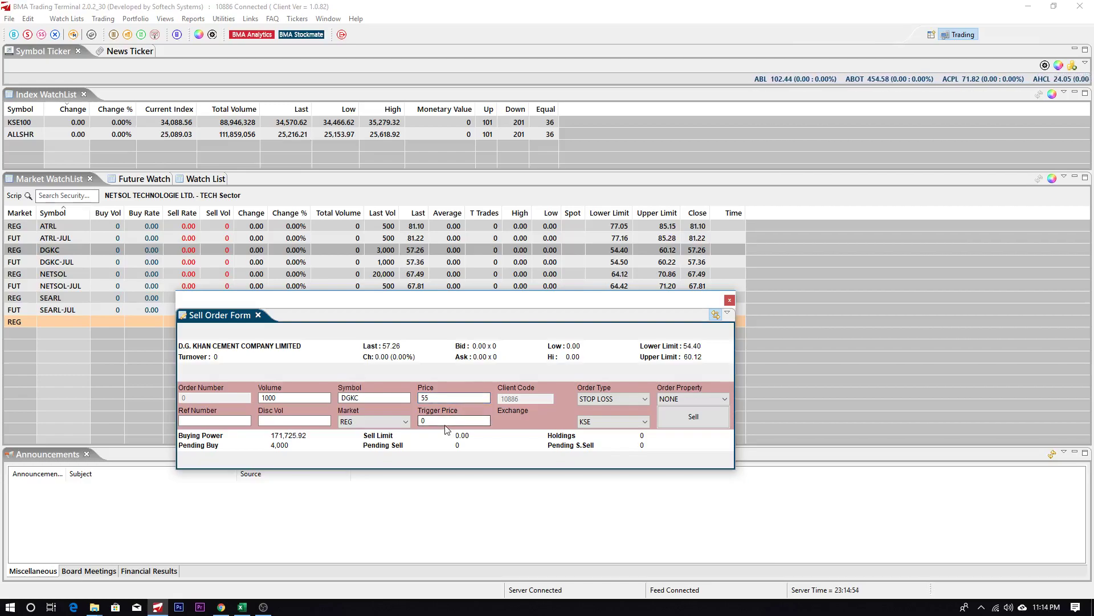
pyautogui.doubleClick(423, 421)
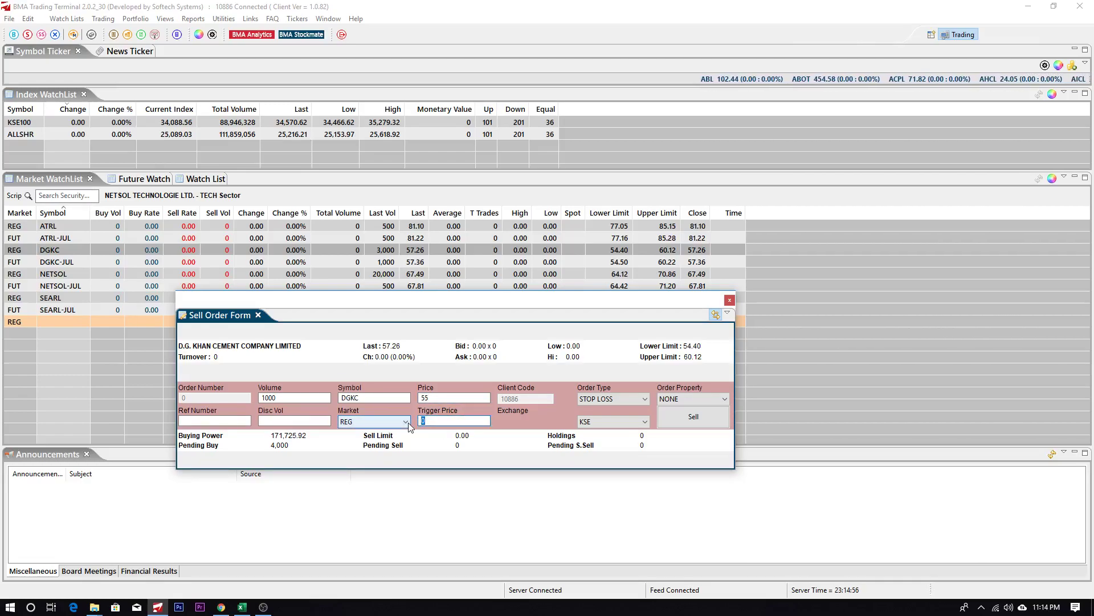
pyautogui.write('56')
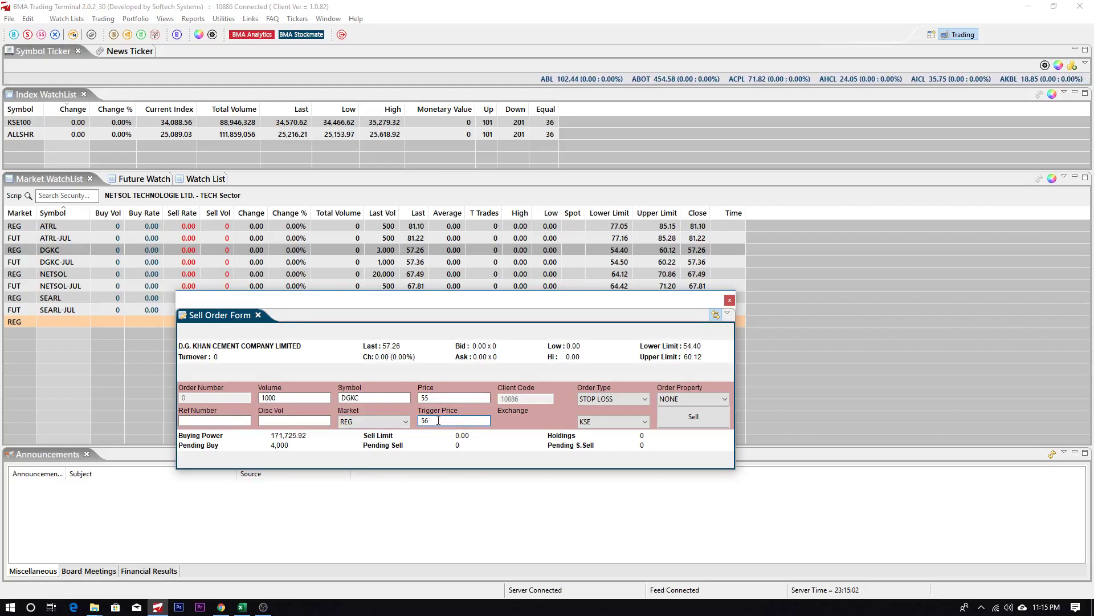
# Change the sell order's trigger price to 57 and compare it with the order price
pyautogui.click(426, 397)
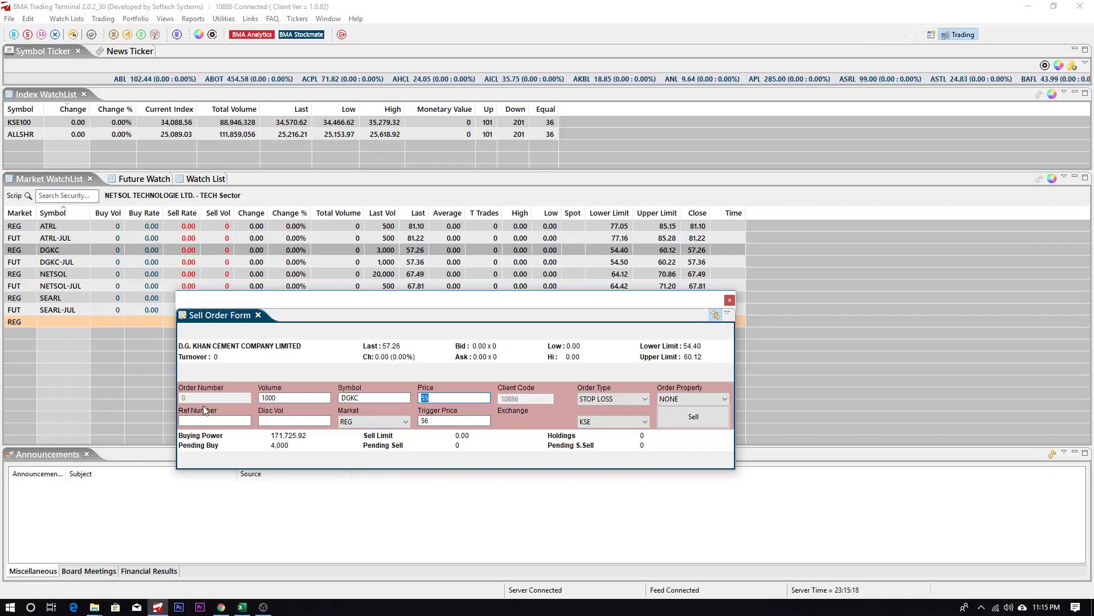
pyautogui.click(426, 420)
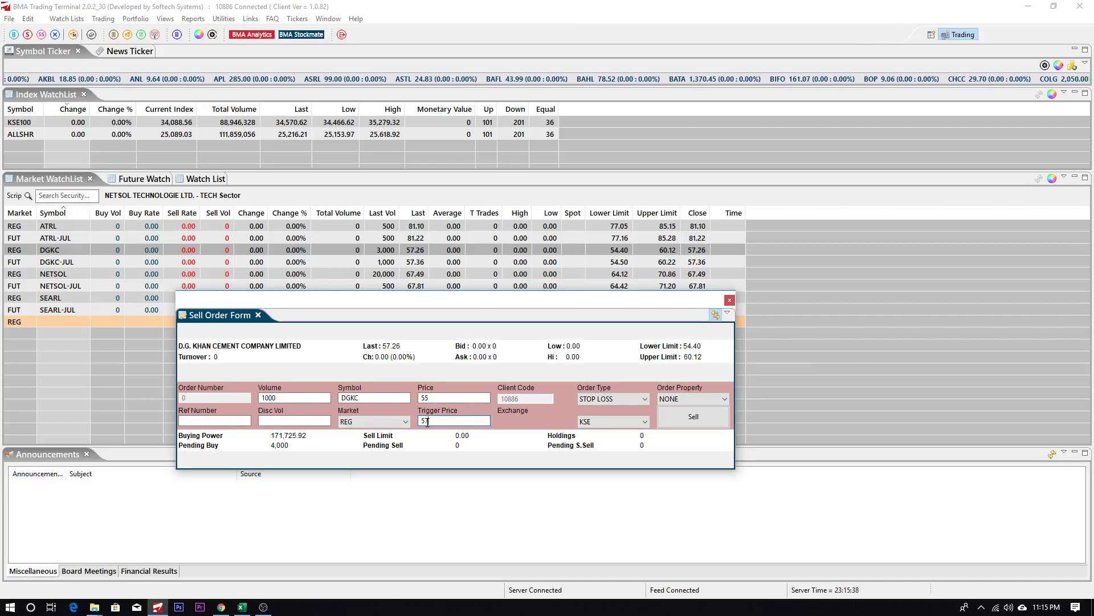
pyautogui.doubleClick(436, 398)
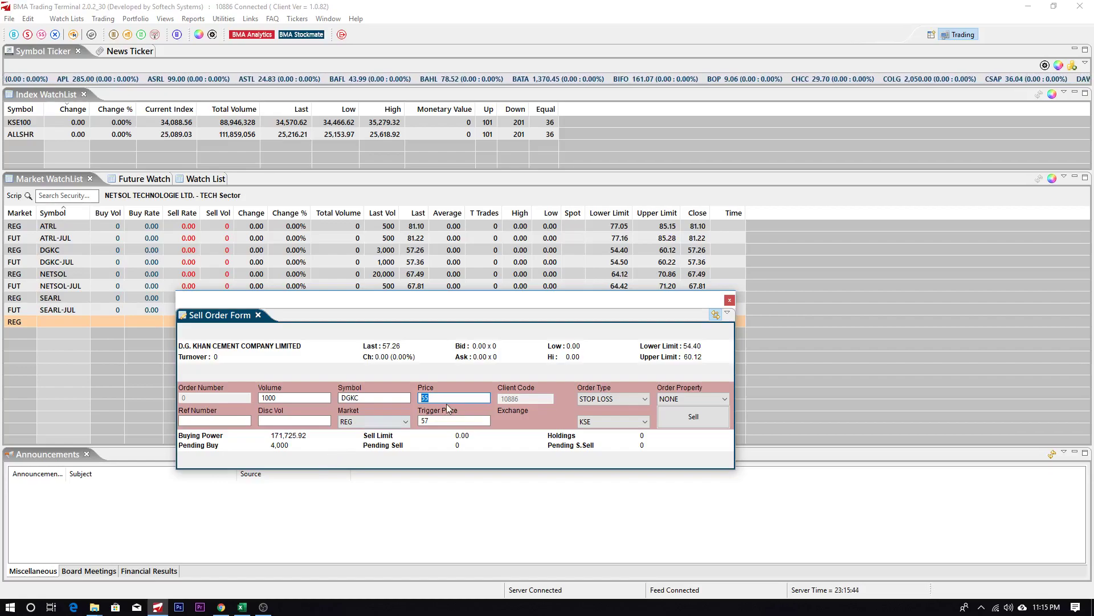
pyautogui.doubleClick(438, 419)
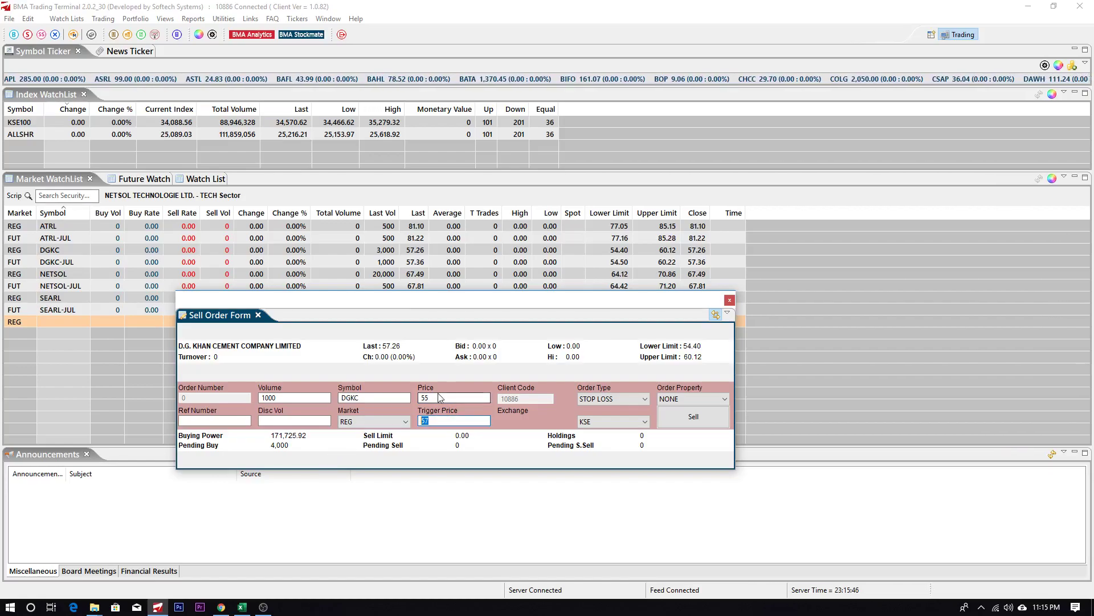
# Set the stop-loss sell order's trigger price to 56 and send the order, authorizing it with the PIN code
pyautogui.doubleClick(425, 397)
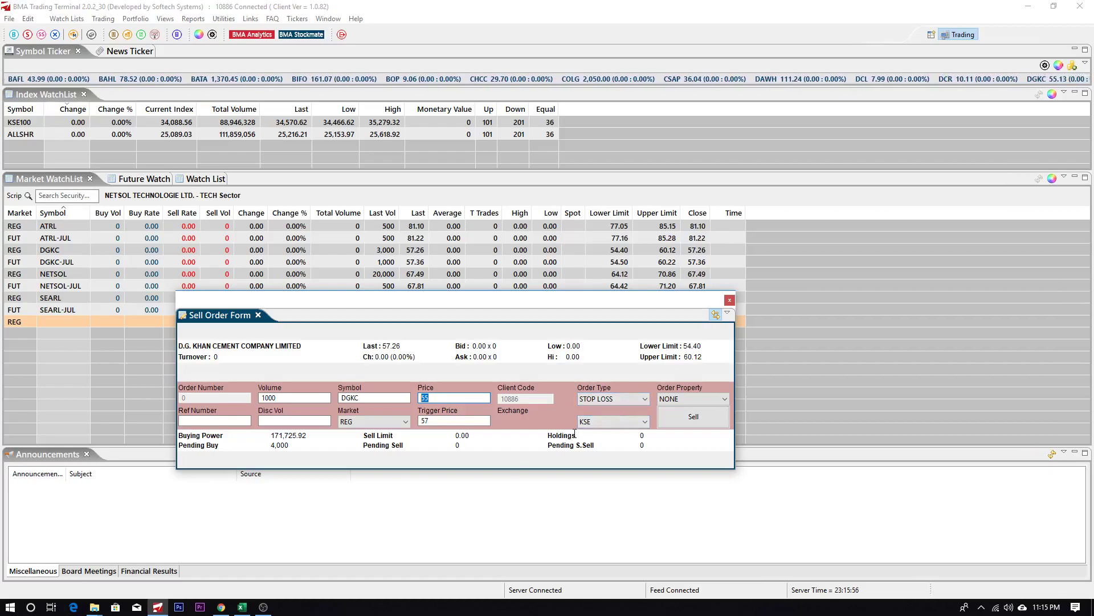
pyautogui.click(429, 420)
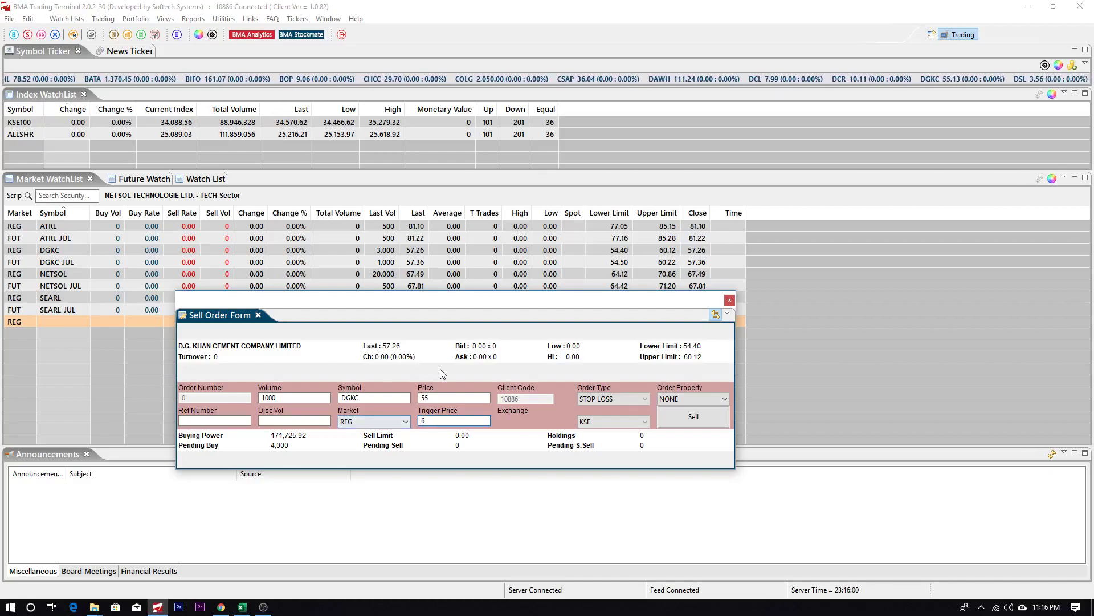
pyautogui.click(694, 423)
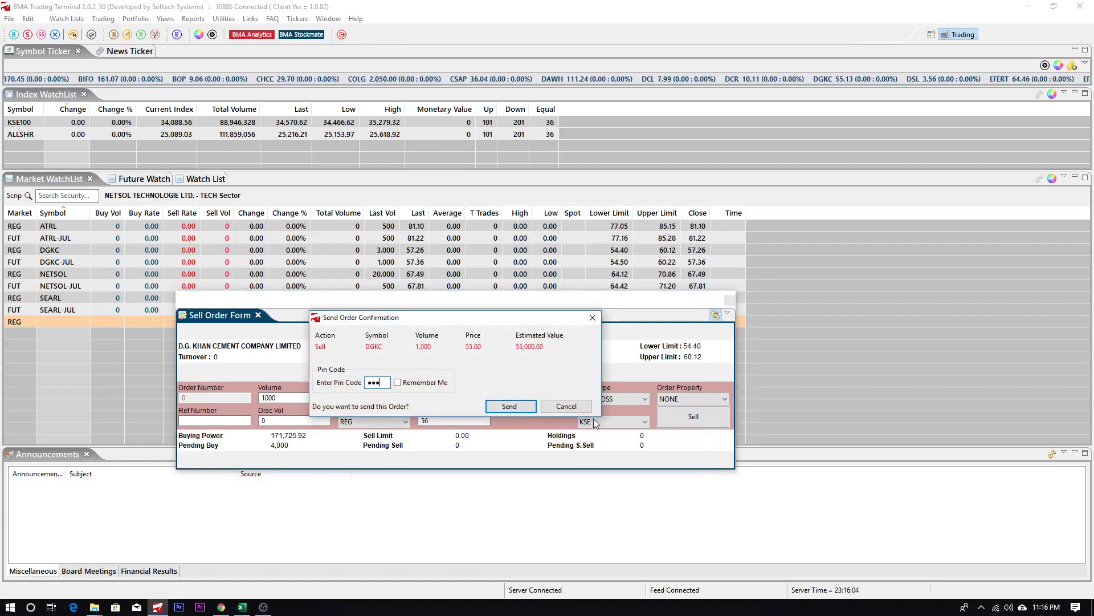
pyautogui.press('Return')
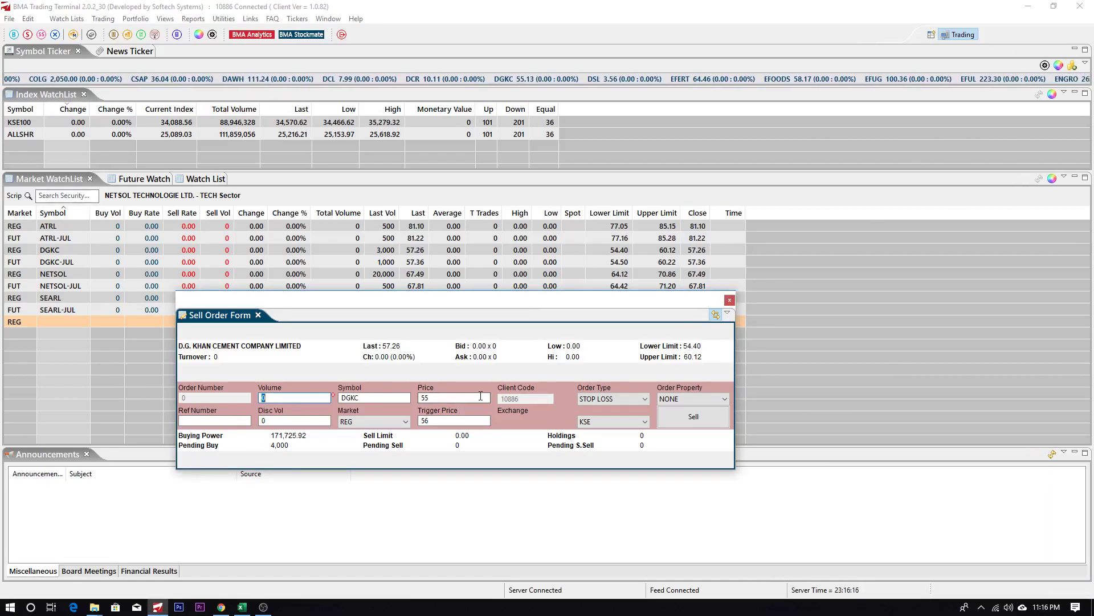
# Review the order price against the trigger price in the sell order form, and close the form
pyautogui.click(440, 399)
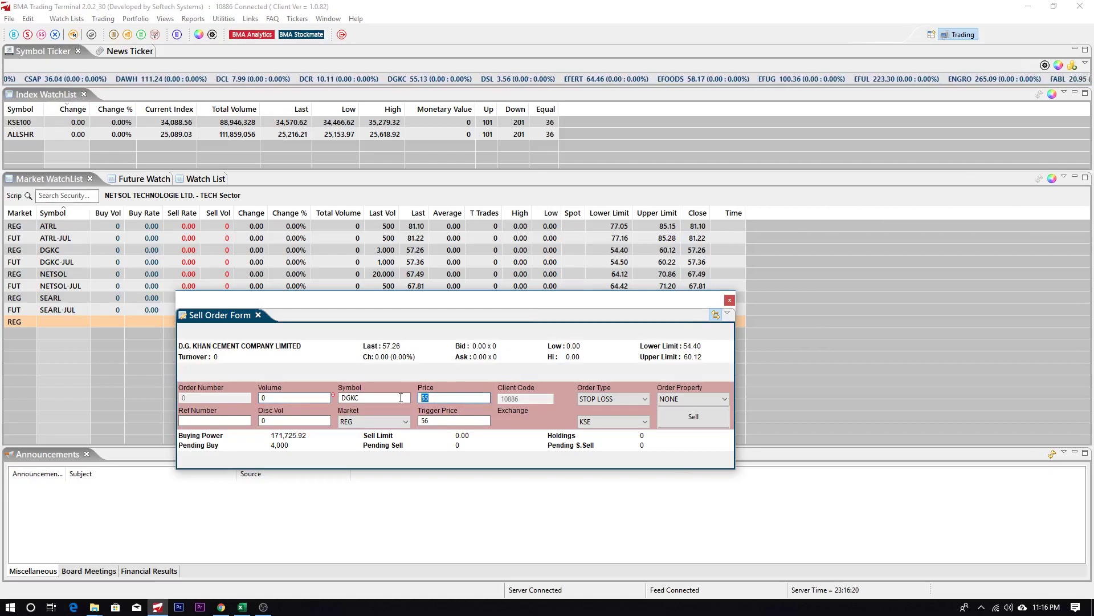
pyautogui.click(421, 421)
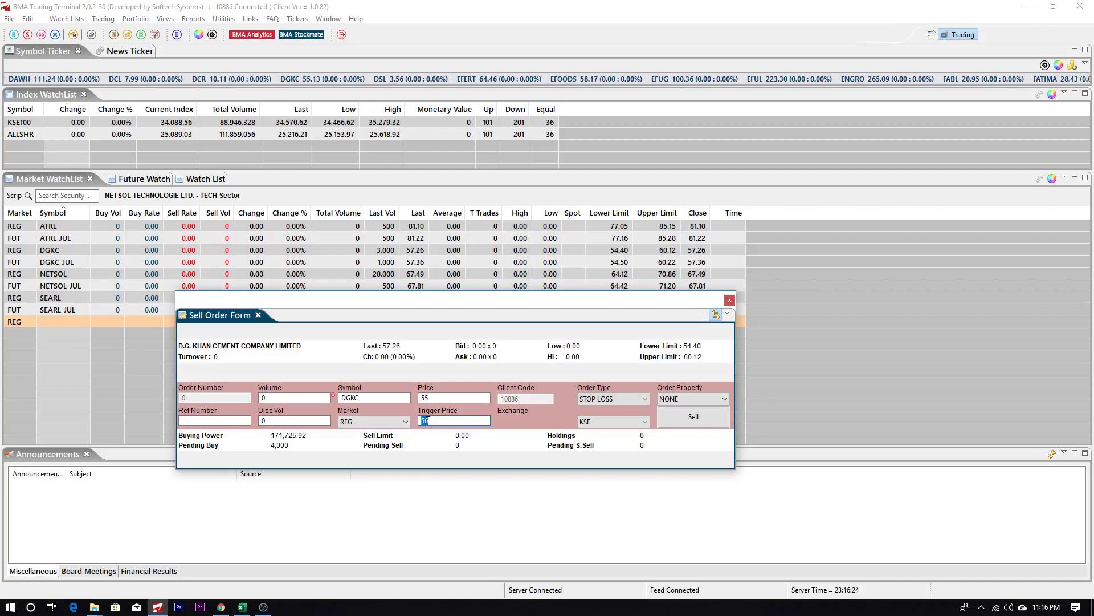
pyautogui.click(429, 397)
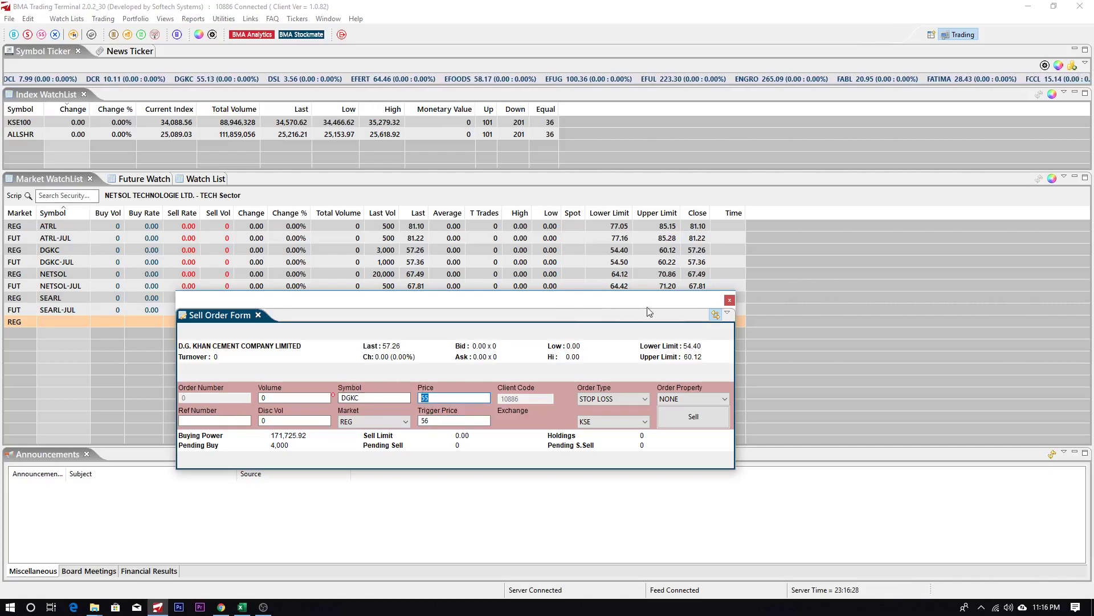
pyautogui.click(729, 300)
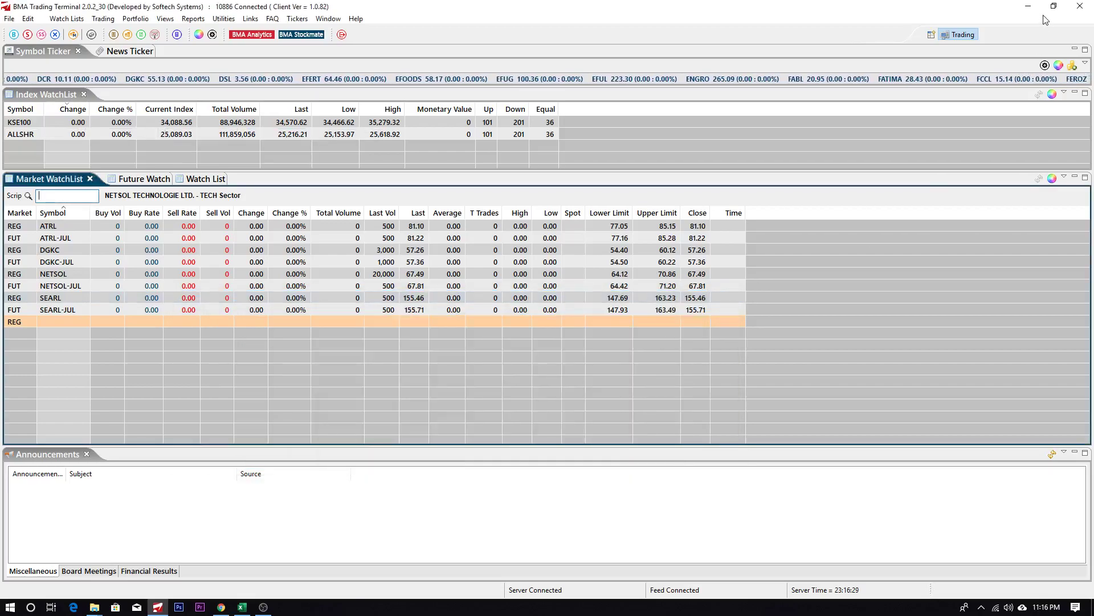
# Switch to the DGKC chart in the browser and brush a falling stroke from the 57.1 buy level to about 56
pyautogui.hotkey('alt', 'Tab')
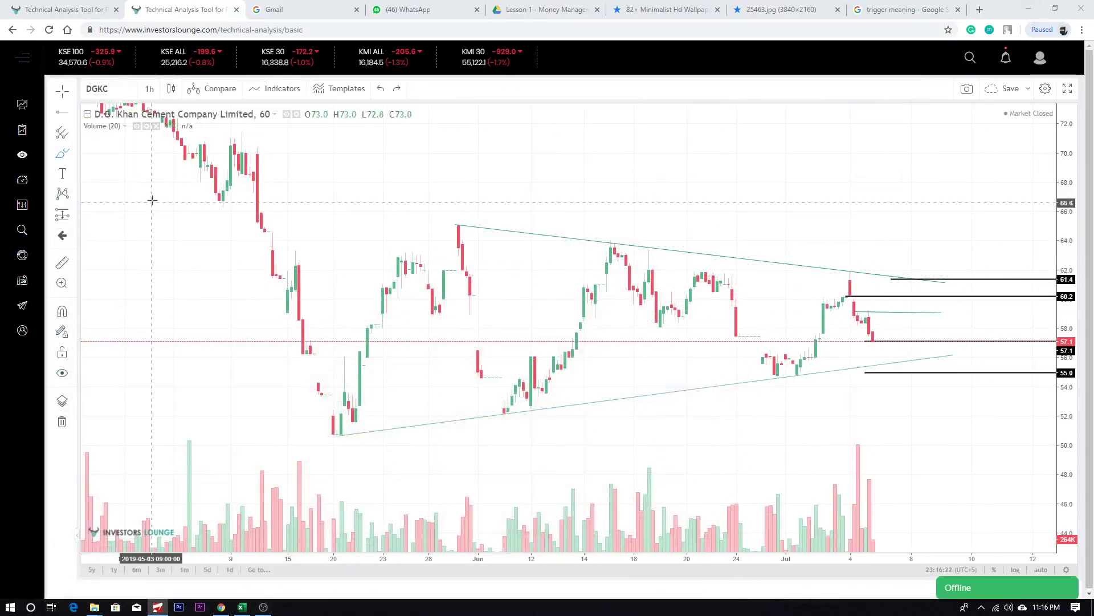
pyautogui.click(873, 342)
pyautogui.moveTo(875, 342); pyautogui.dragTo(888, 358)
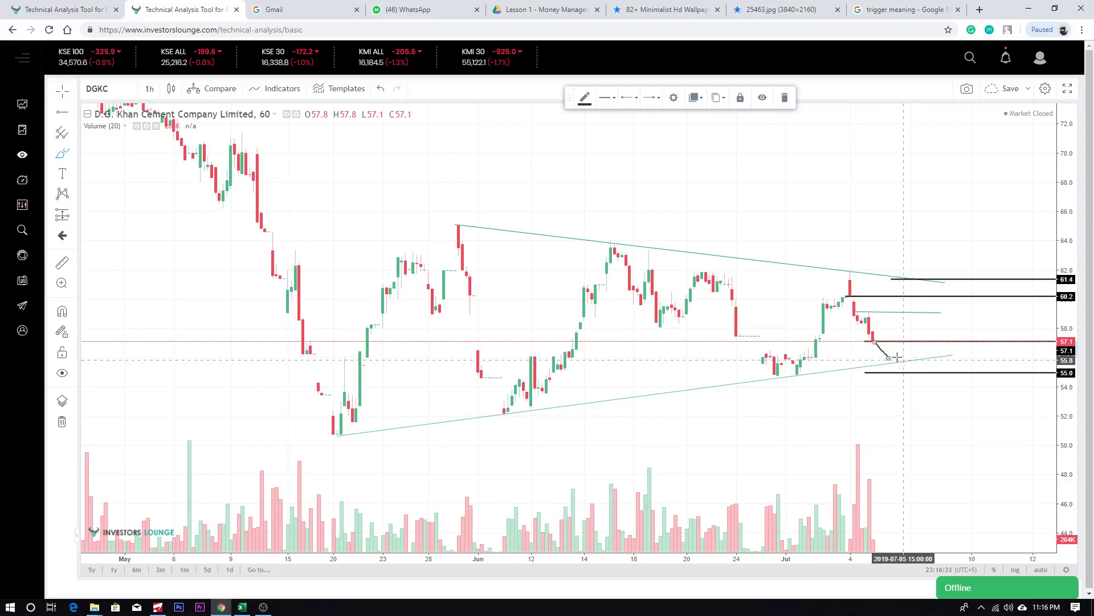
# Draw a thin rectangle at about 56 across the end of the falling stroke to mark the trigger level
pyautogui.click(72, 158)
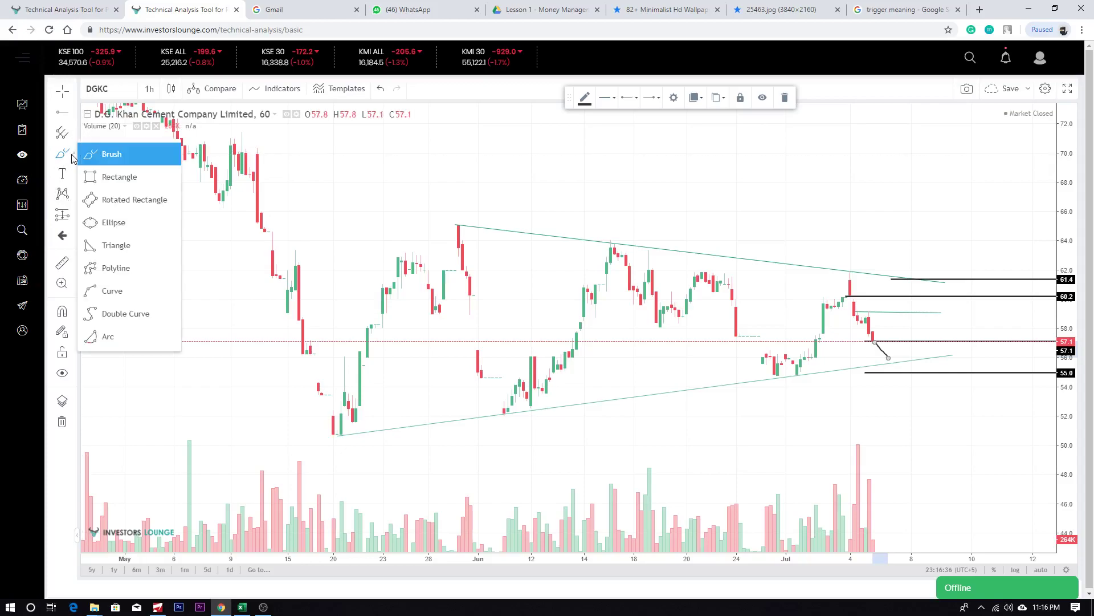
pyautogui.click(100, 176)
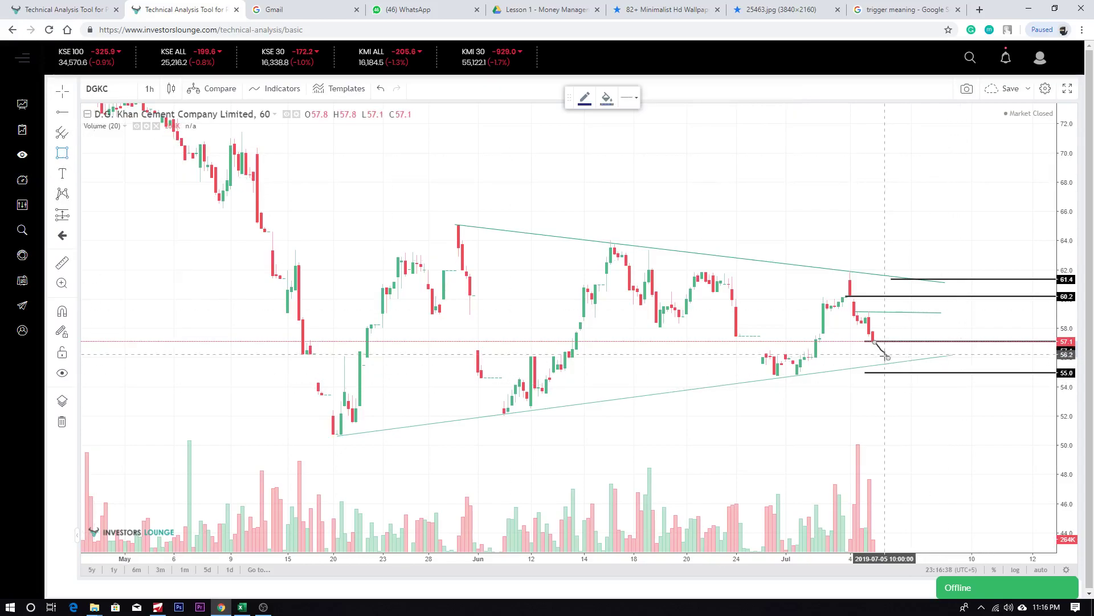
pyautogui.moveTo(872, 356); pyautogui.dragTo(900, 359)
pyautogui.click(877, 389)
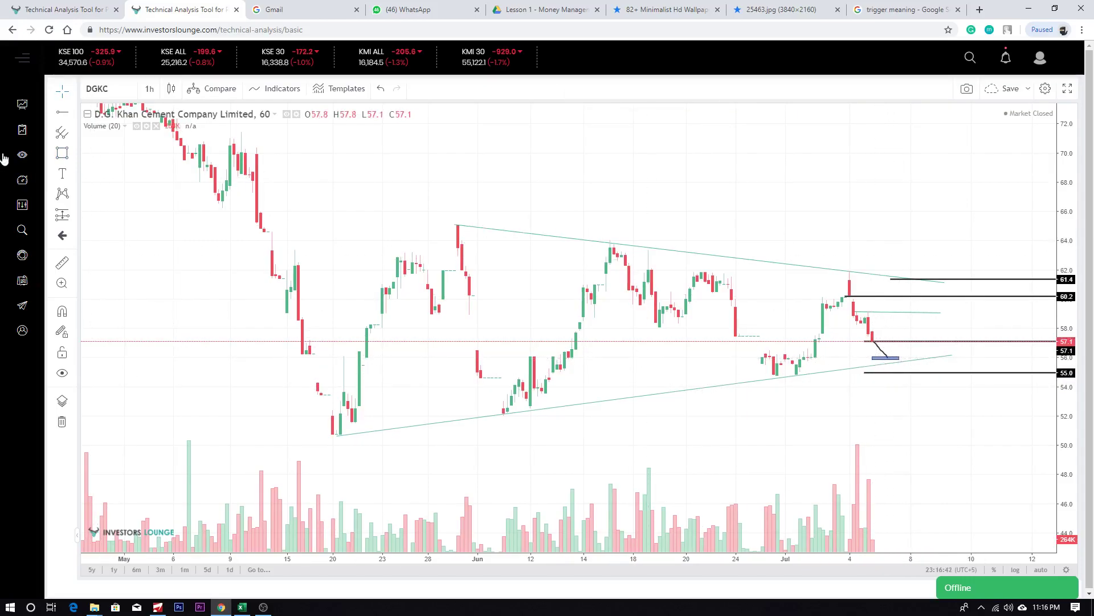
# Brush a stroke from the trigger rectangle down to the 55 stop-loss line and circle that point
pyautogui.click(72, 158)
pyautogui.click(101, 152)
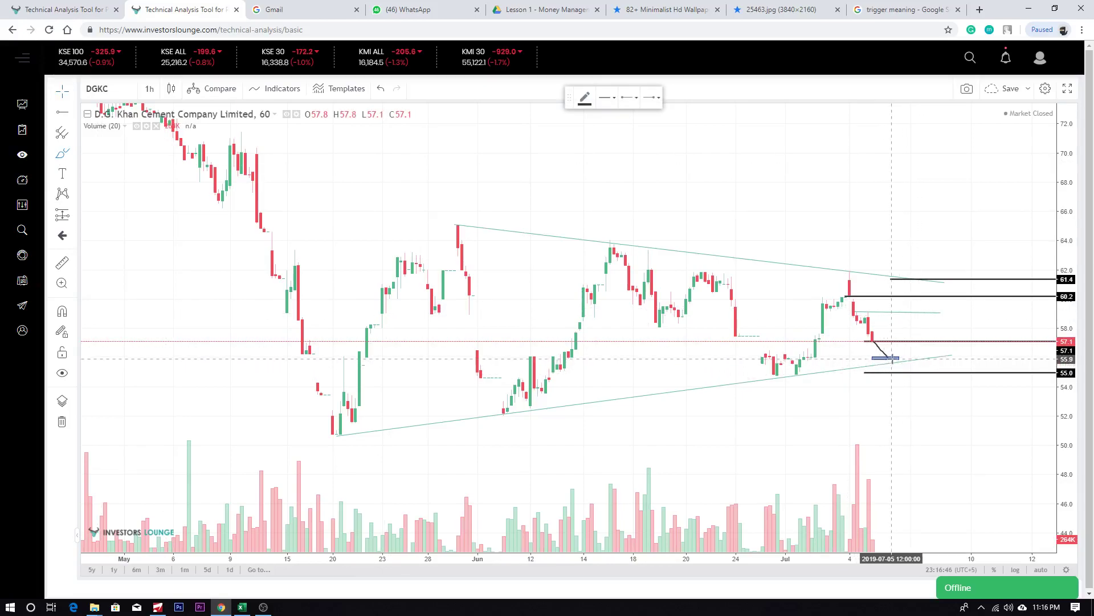
pyautogui.moveTo(892, 359)
pyautogui.mouseDown()
pyautogui.moveTo(911, 372)
pyautogui.moveTo(892, 367)
pyautogui.mouseUp()
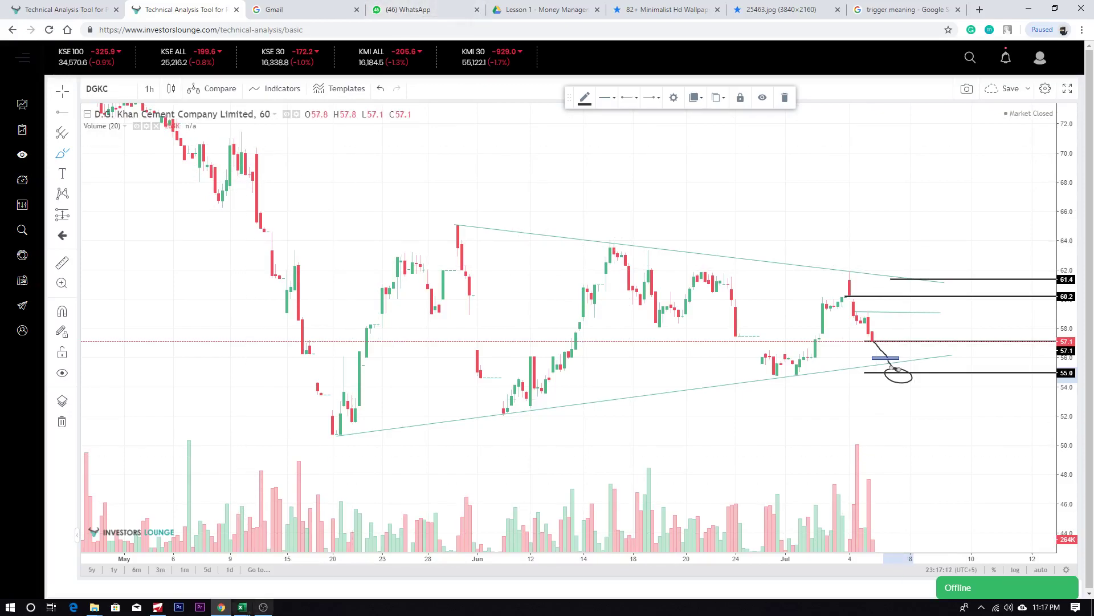
# Switch to the Portfolio Tracker workbook in Excel and enter "sl" beside Order 2 in cell E13
pyautogui.click(242, 607)
pyautogui.click(183, 270)
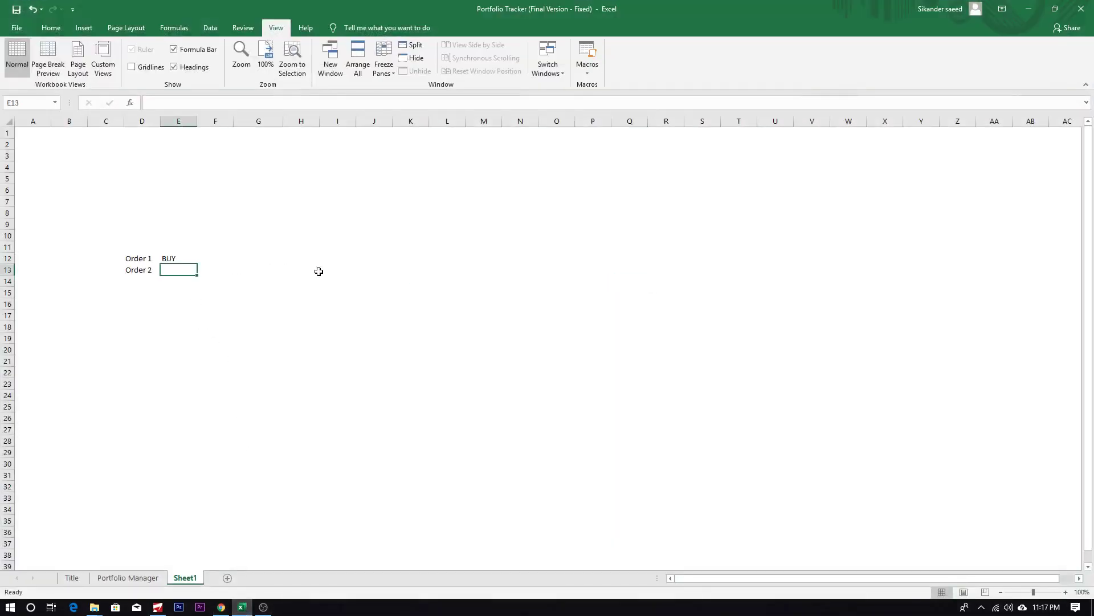
pyautogui.click(210, 258)
pyautogui.click(162, 258)
pyautogui.click(165, 278)
pyautogui.click(165, 268)
pyautogui.write('sl')
pyautogui.press('Escape')
# Enter "Limit price" in F13 and "The price at which you want your stop loss (limit order)" in F14
pyautogui.press('Right')
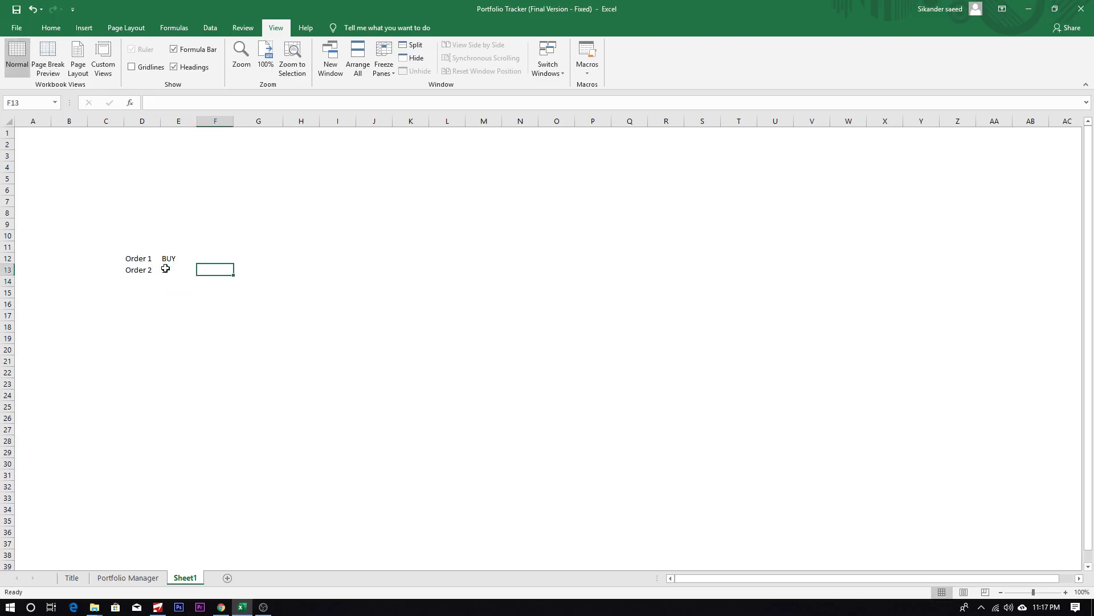
pyautogui.write('Limi')
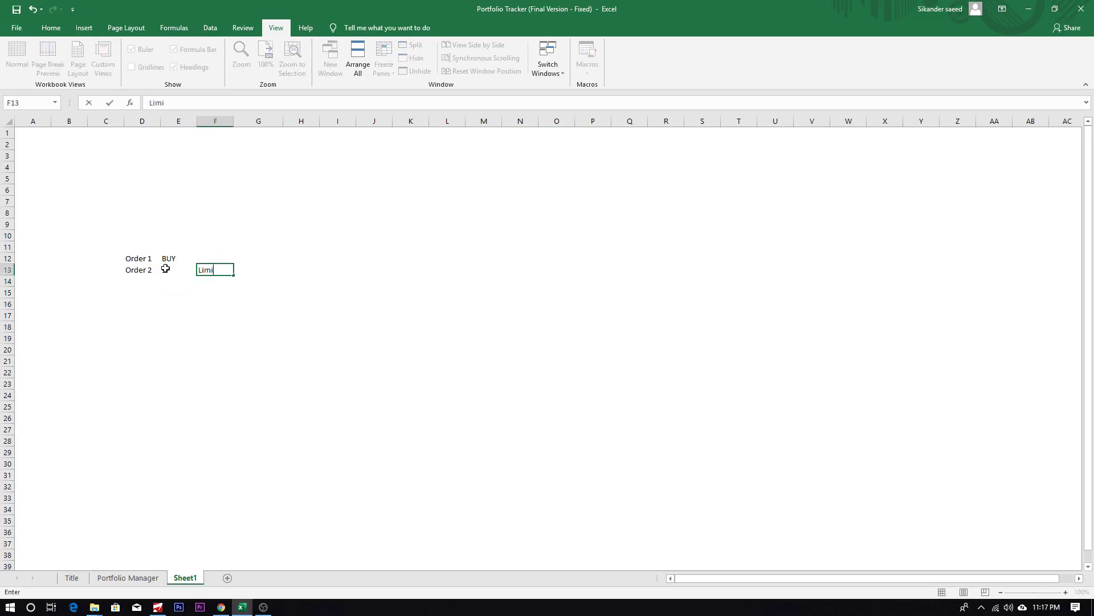
pyautogui.write('t price')
pyautogui.press('Return')
pyautogui.write('The price at which you want your stop los')
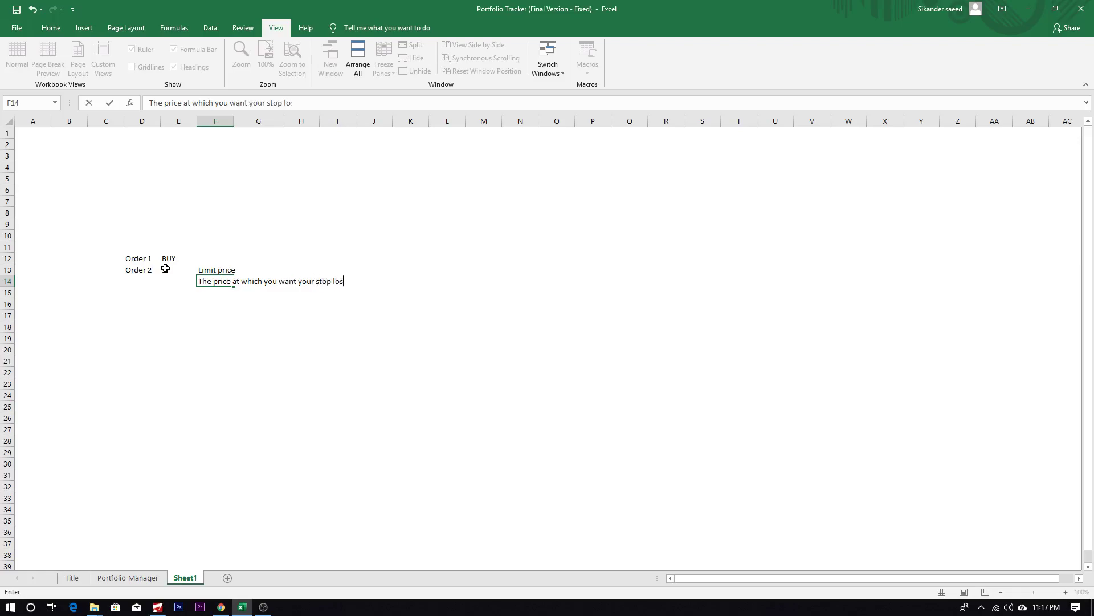
pyautogui.write('s (limit order)')
pyautogui.press('Return')
# Widen column F to more than twice its width
pyautogui.moveTo(233, 122); pyautogui.dragTo(289, 131)
pyautogui.click(232, 325)
# Enter "Trigger Price" in F16 and "The price at which you want the BROKER to know where to place to place stop loss" in F17
pyautogui.click(202, 308)
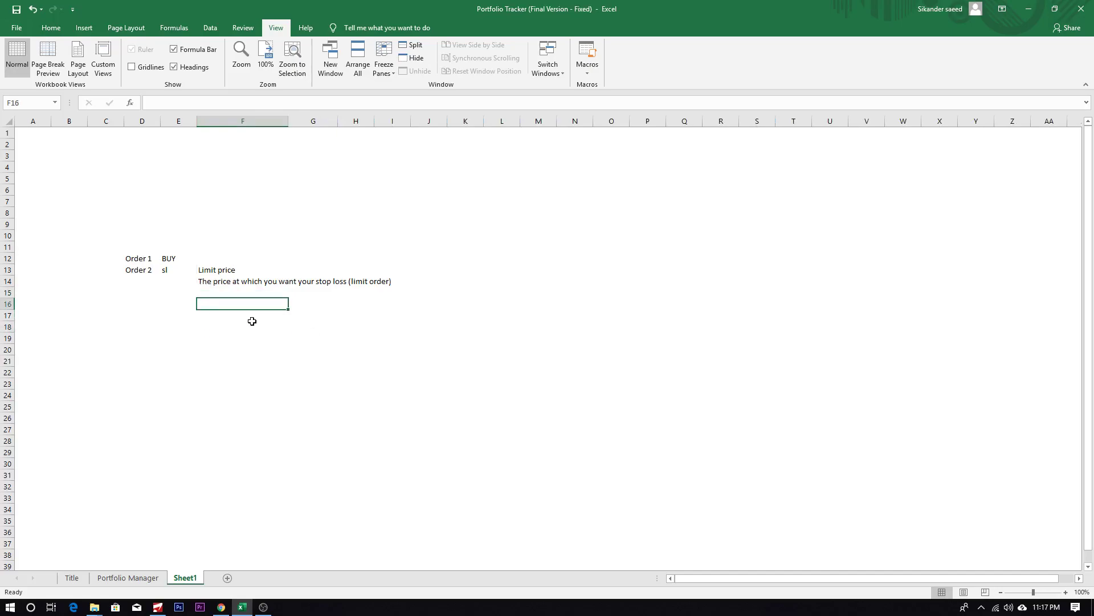
pyautogui.write('Trigger Price')
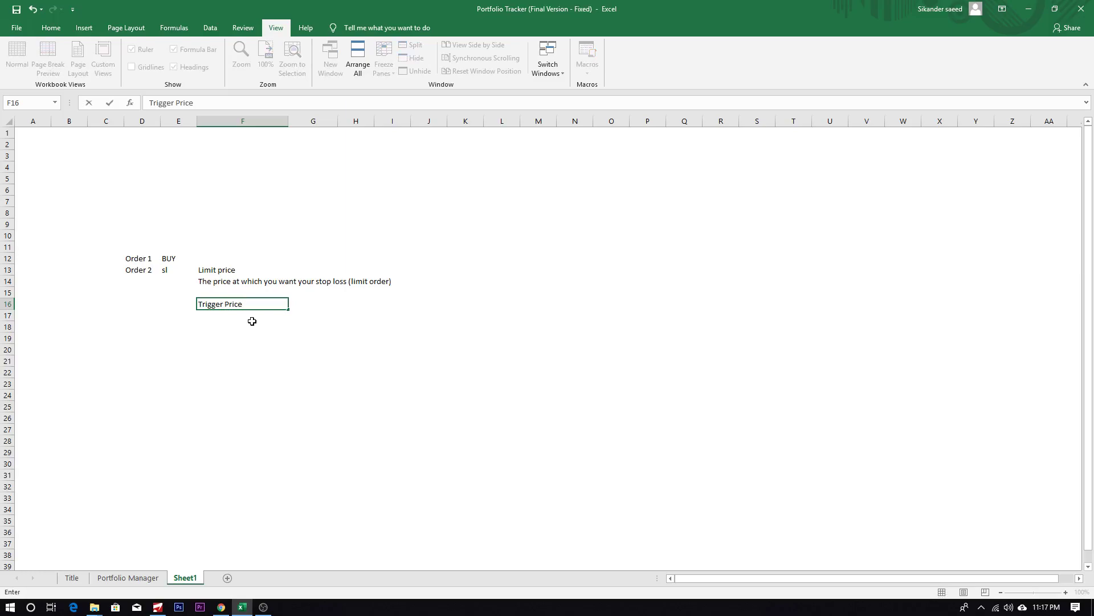
pyautogui.press('Return')
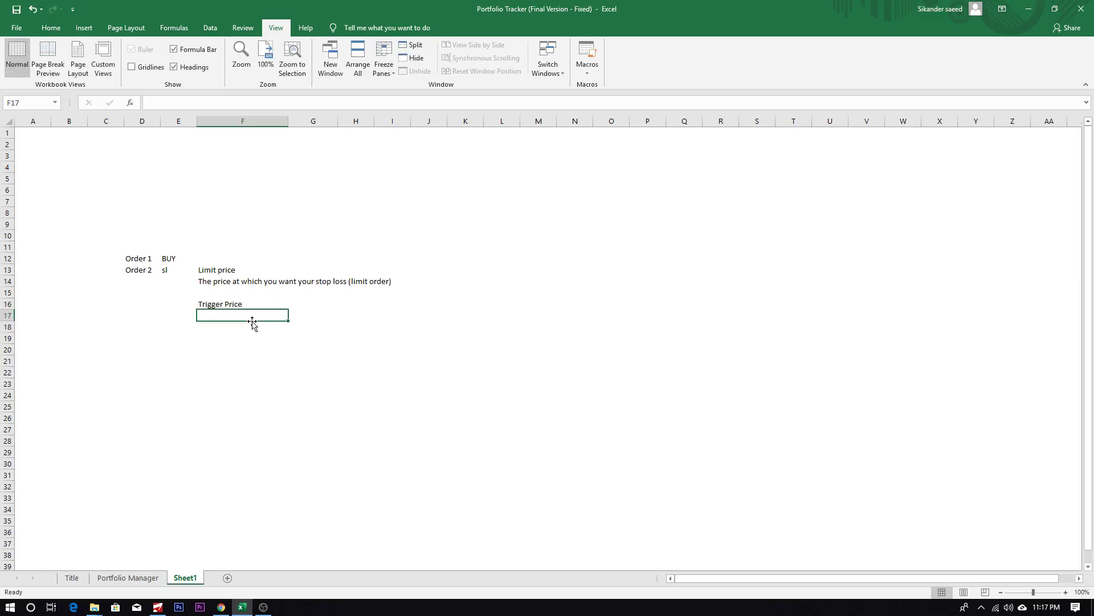
pyautogui.write('The pr')
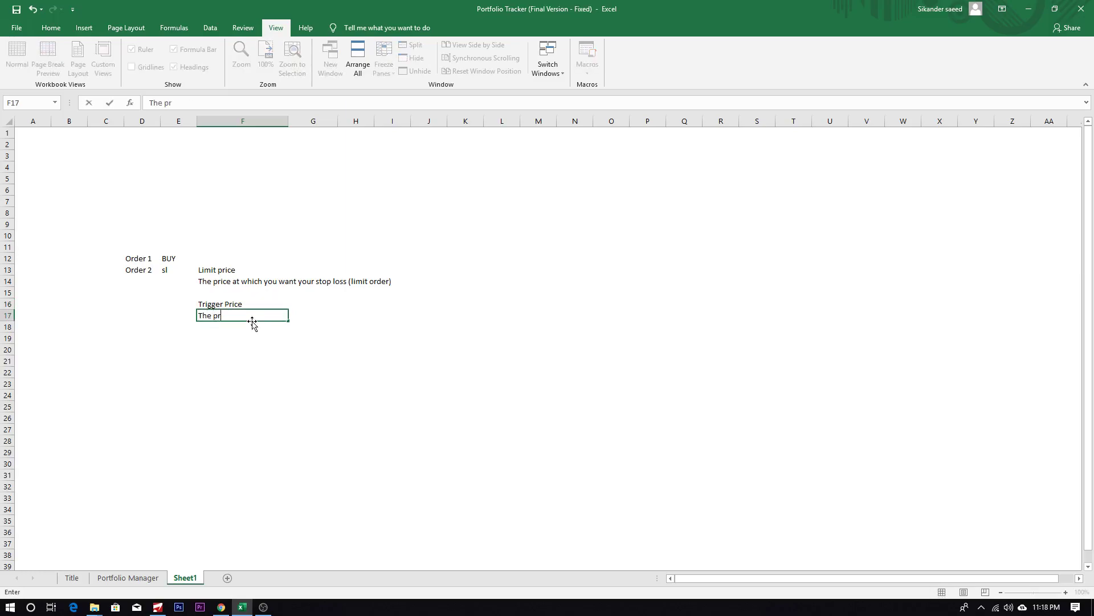
pyautogui.write('ice at which you want the BROKER to know whe')
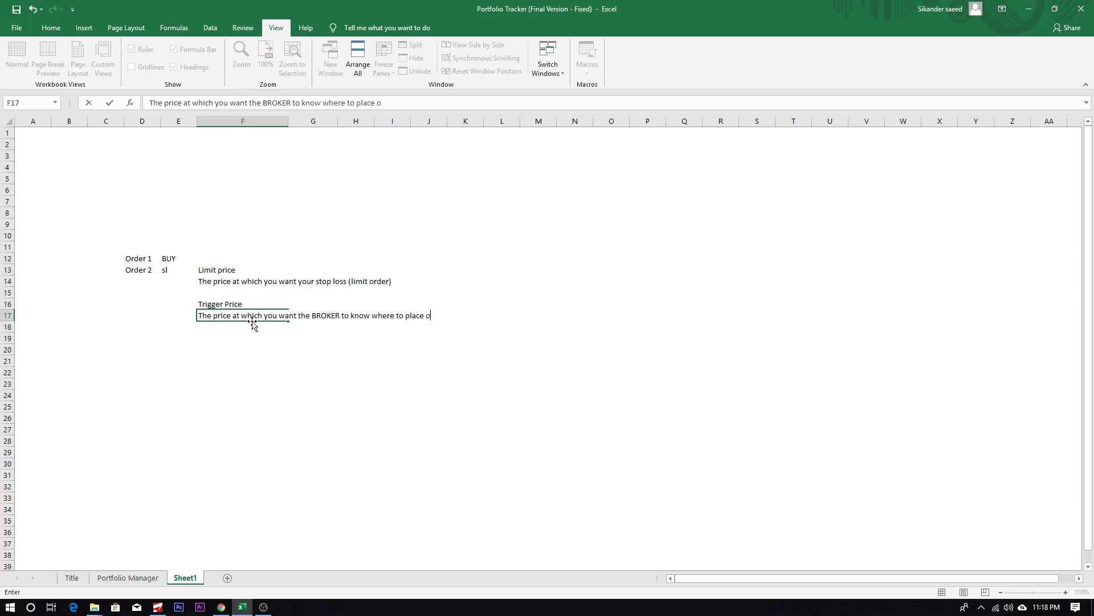
pyautogui.write('re to place to place stop loss')
pyautogui.press('Return')
pyautogui.write(']')
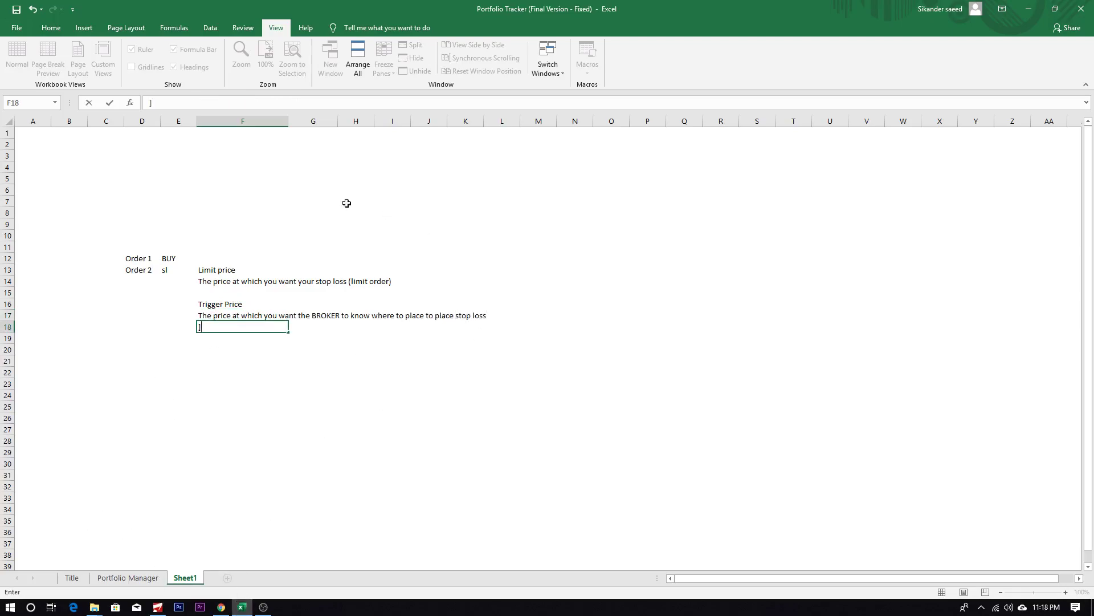
# Delete the limit price and trigger price notes in cells F13 to F17
pyautogui.click(260, 314)
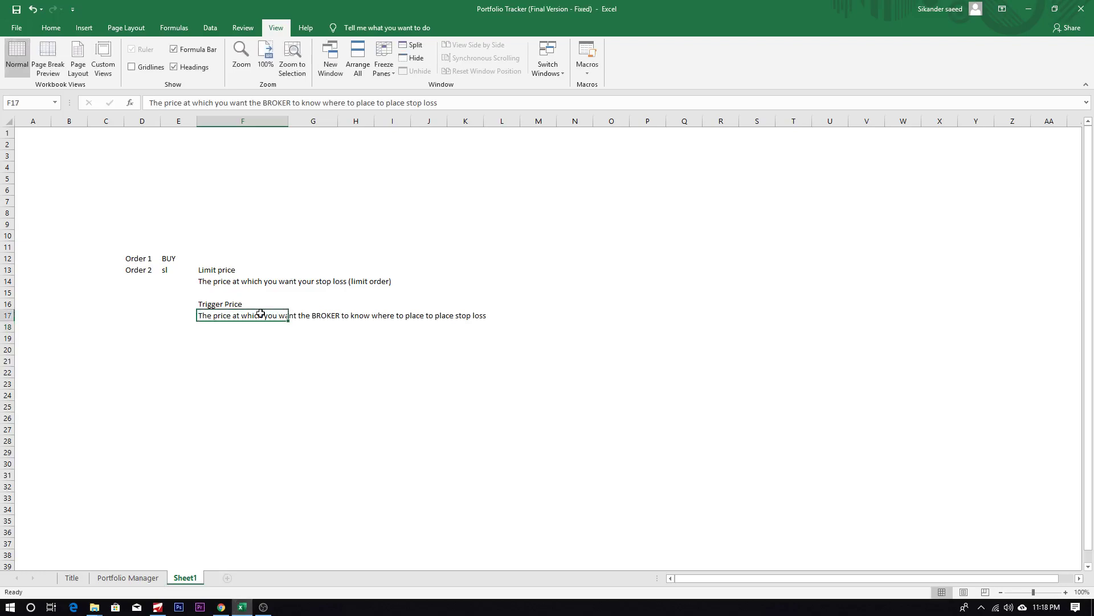
pyautogui.hotkey('shift', 'Up')
pyautogui.hotkey('shift', 'Up')
pyautogui.hotkey('shift', 'Up')
pyautogui.hotkey('shift', 'Up')
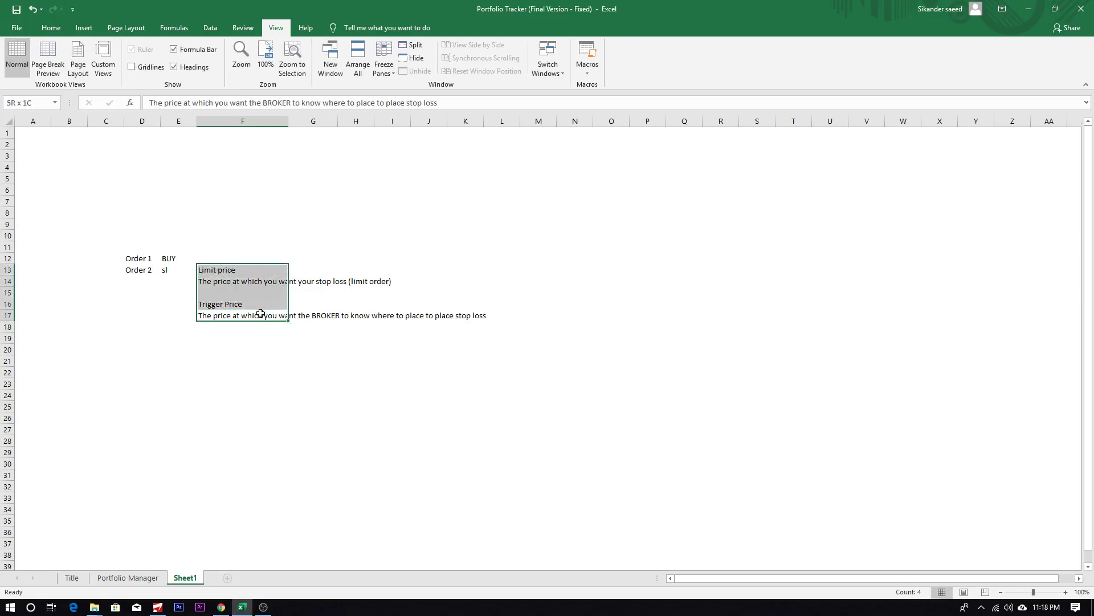
pyautogui.press('Delete')
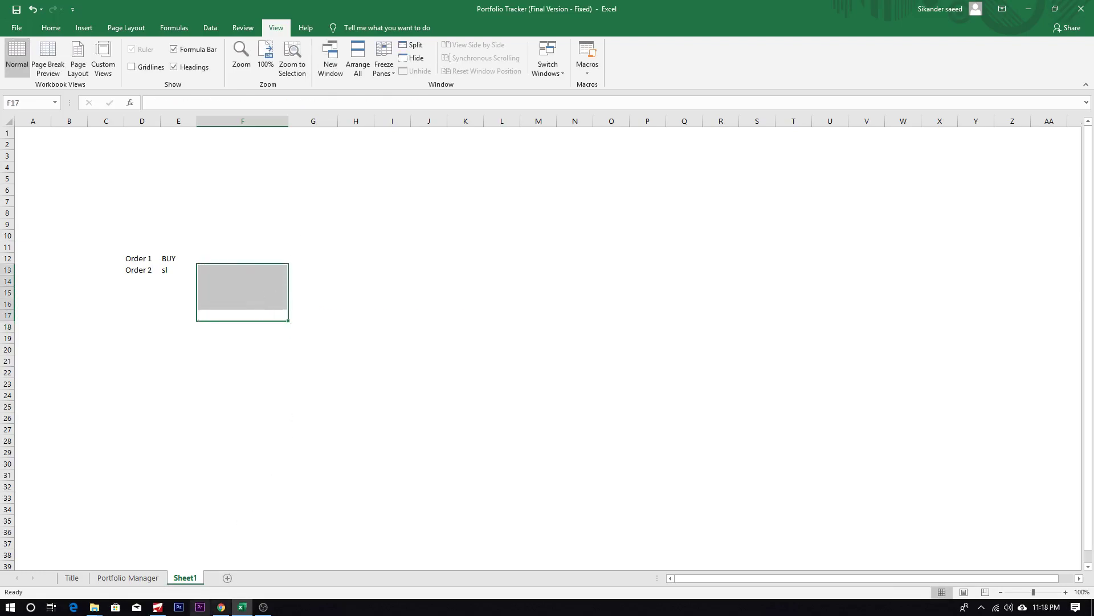
# Return to the DGKC chart, undo the brush and rectangle drawings, and brush a rising stroke from the 57.1 level to about 59
pyautogui.click(219, 608)
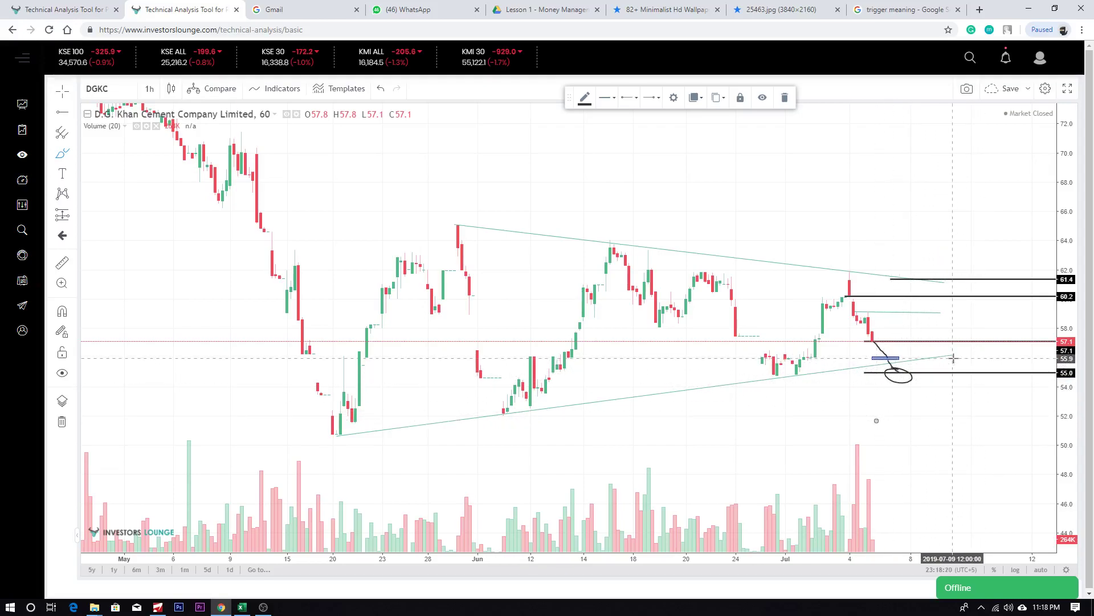
pyautogui.hotkey('ctrl', 'z')
pyautogui.hotkey('ctrl', 'z')
pyautogui.hotkey('ctrl', 'z')
pyautogui.hotkey('ctrl', 'z')
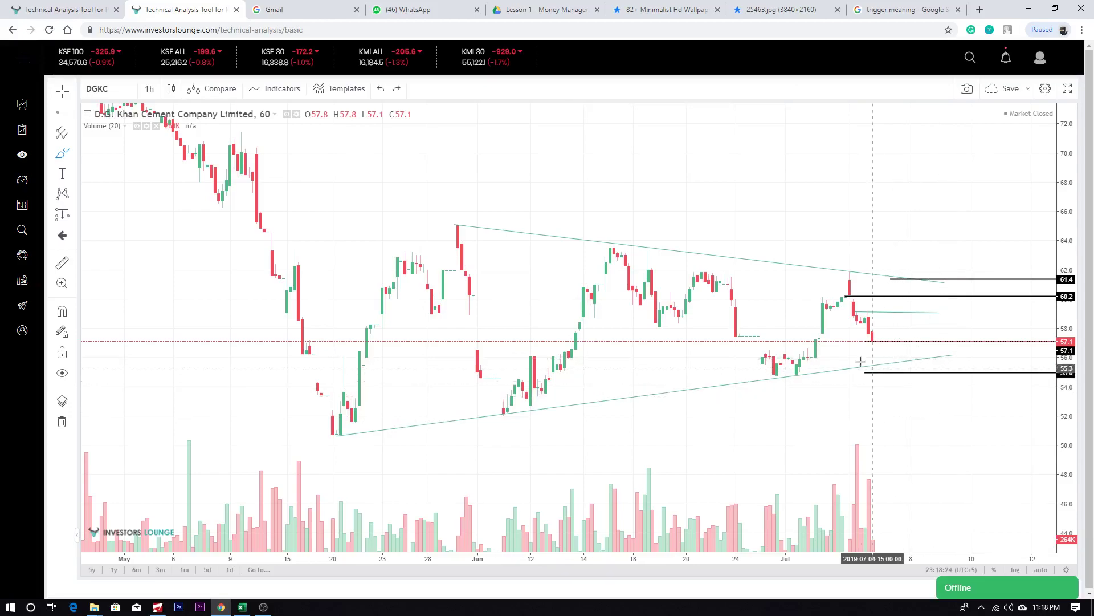
pyautogui.moveTo(876, 341); pyautogui.dragTo(890, 312)
# Open the WhatsApp test message and highlight its DGKC buy and stop-loss lines, followed by its target and trailing-stop lines
pyautogui.click(399, 10)
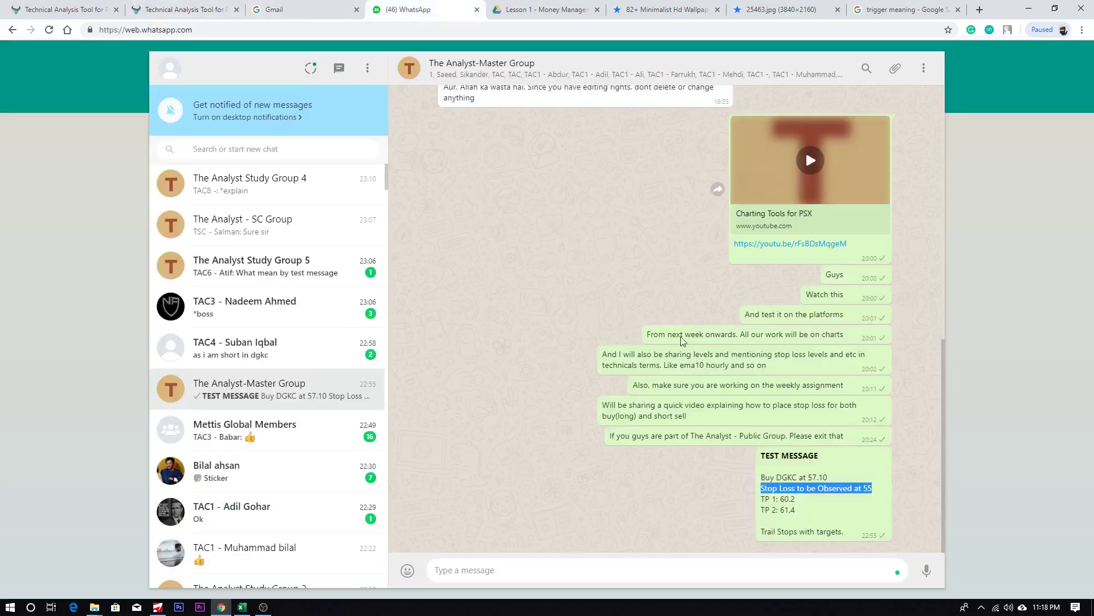
pyautogui.moveTo(866, 489); pyautogui.dragTo(776, 478)
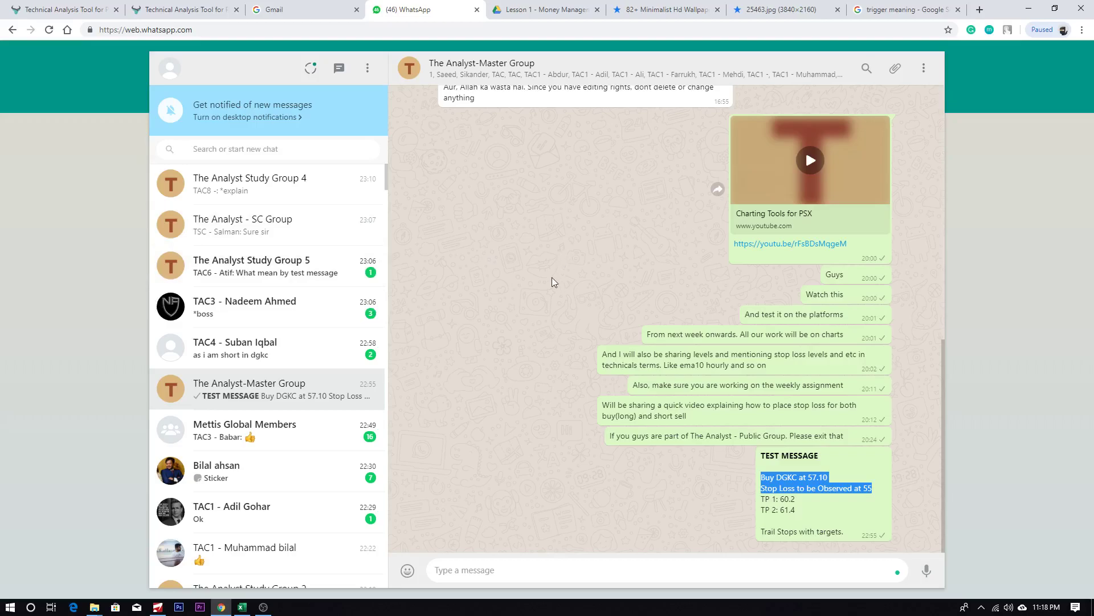
pyautogui.moveTo(821, 456); pyautogui.dragTo(768, 456)
pyautogui.click(797, 489)
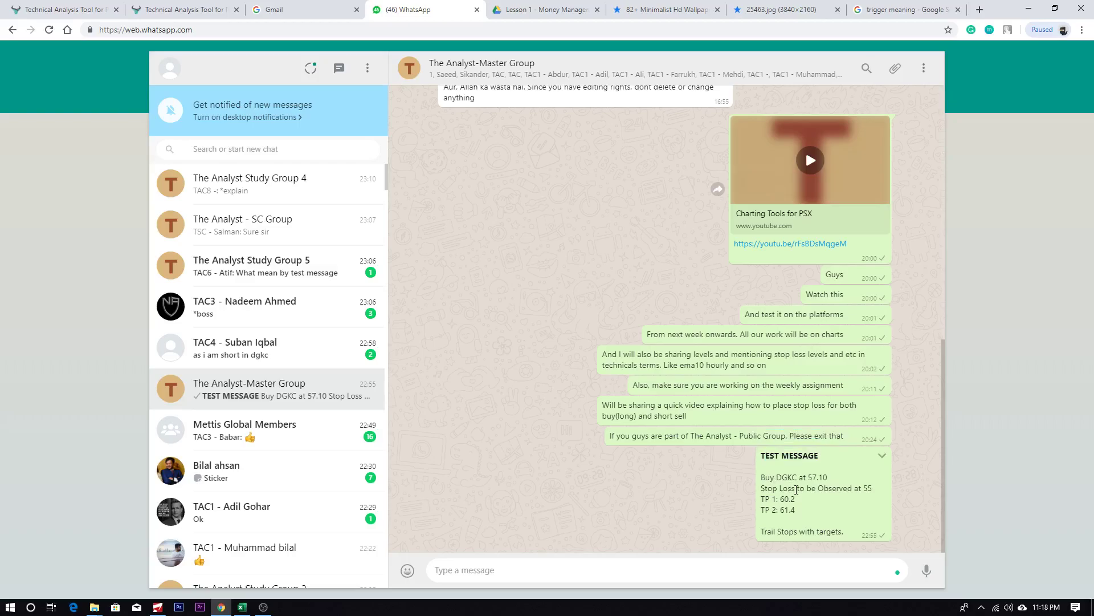
pyautogui.moveTo(874, 492); pyautogui.dragTo(760, 475)
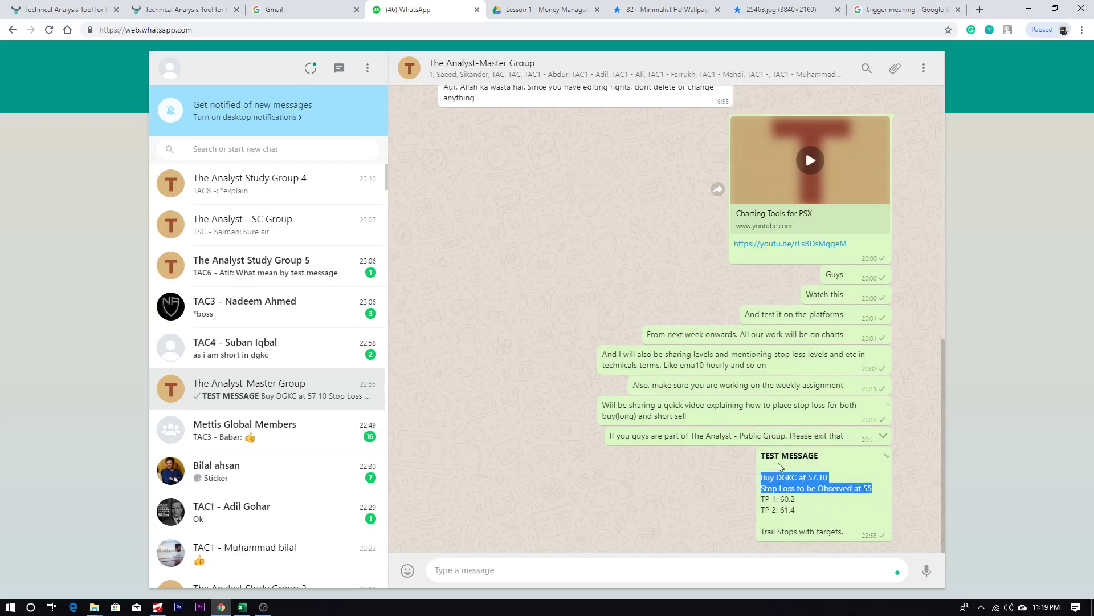
pyautogui.moveTo(763, 500); pyautogui.dragTo(821, 530)
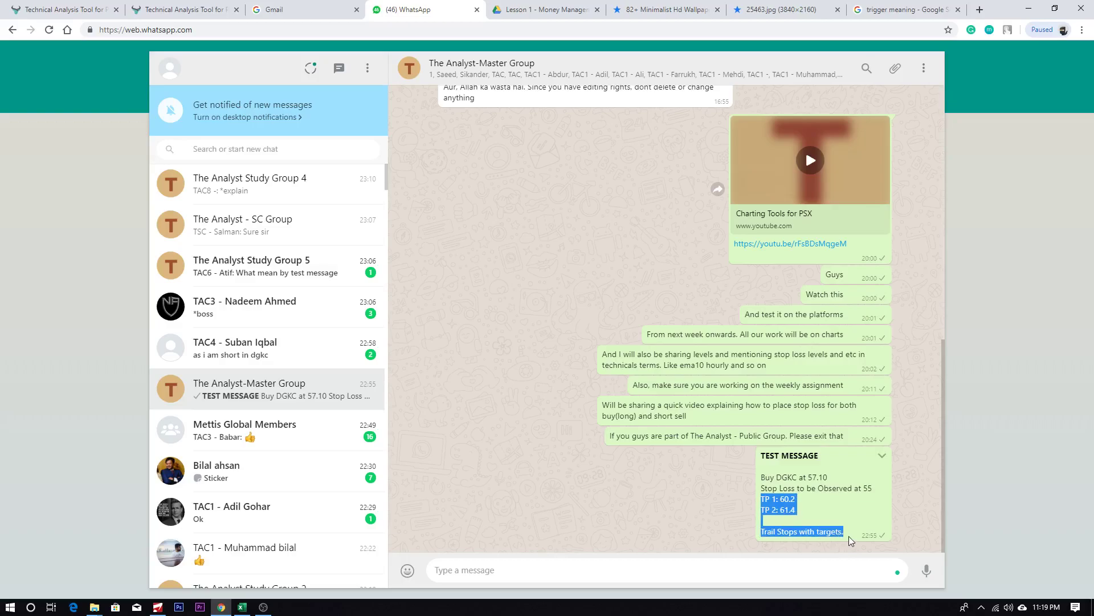
# Clear the highlight in the test message, return to the DGKC chart and undo the rising brush stroke
pyautogui.click(678, 535)
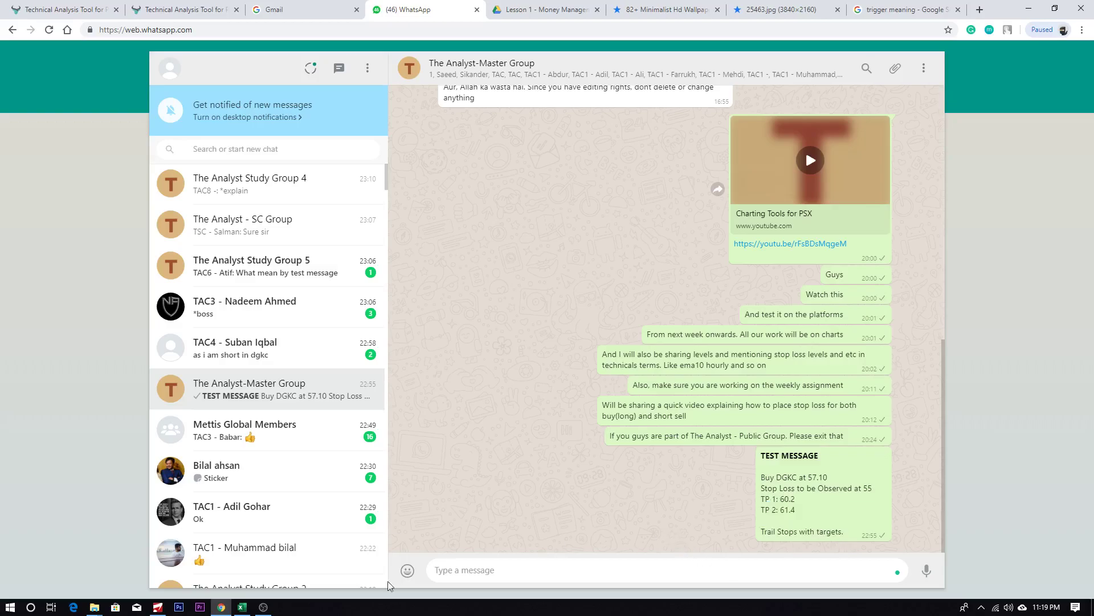
pyautogui.click(221, 607)
pyautogui.click(221, 606)
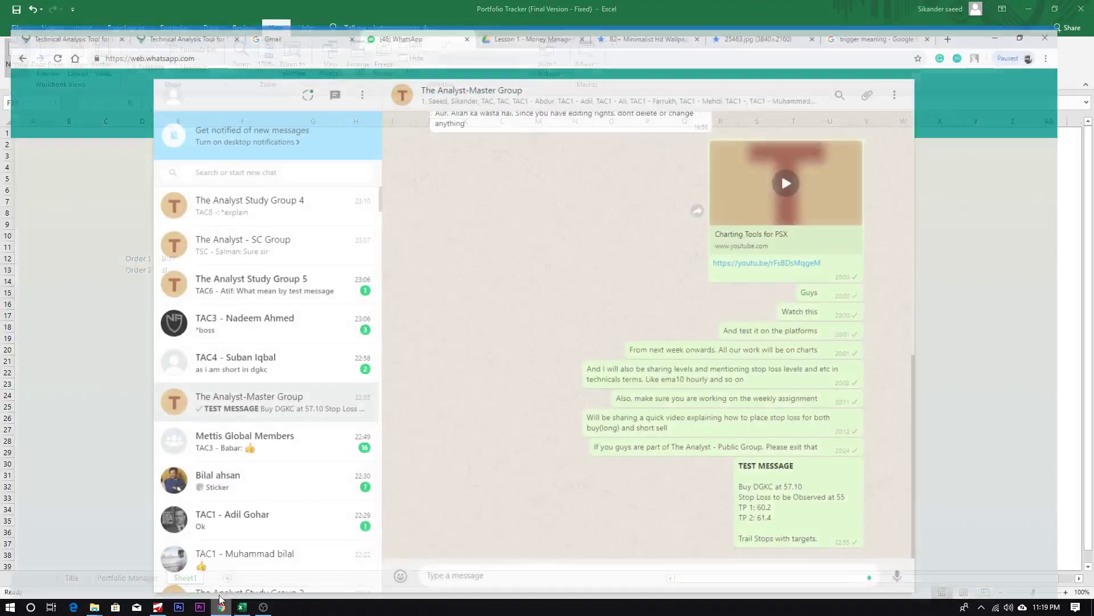
pyautogui.click(83, 9)
pyautogui.click(243, 10)
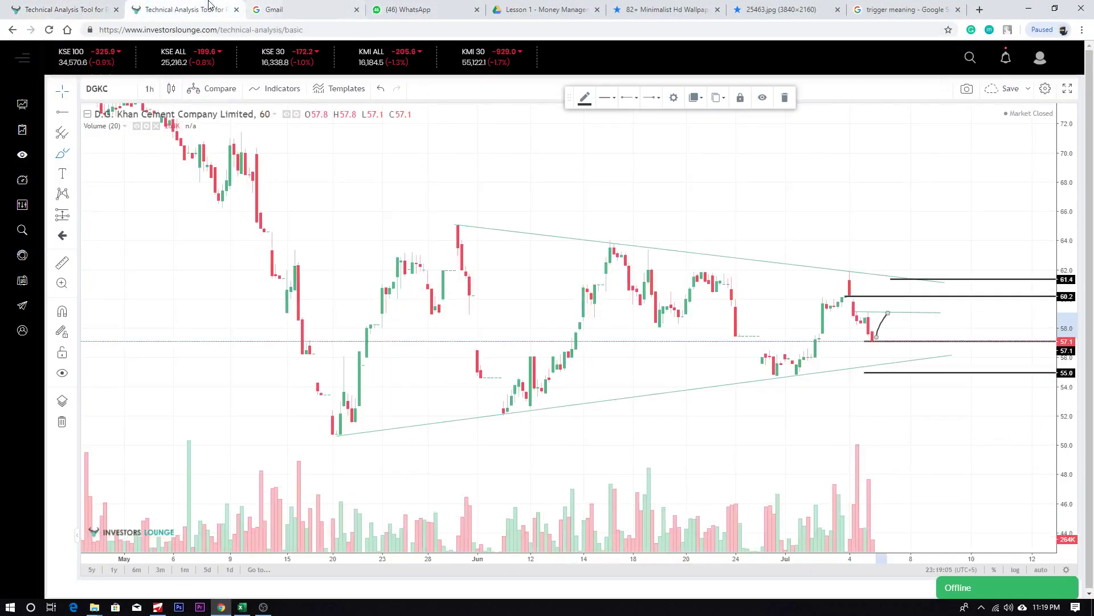
pyautogui.hotkey('ctrl', 'z')
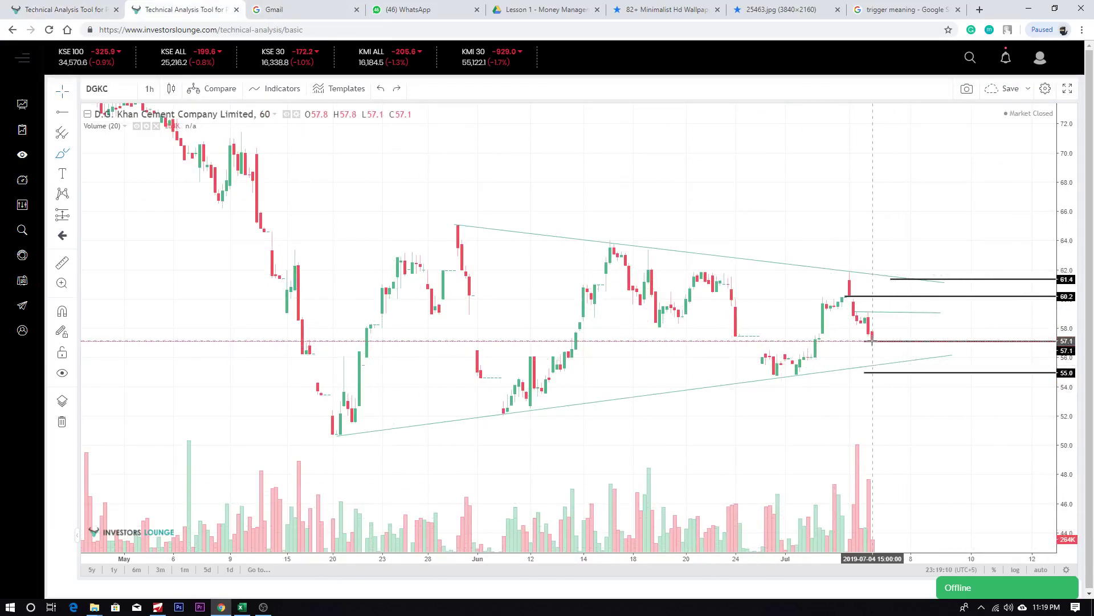
# In BMA Trading Terminal, send a DGKC limit buy order for 1000 shares at 57.1, confirming with the PIN code, and close the order form
pyautogui.click(158, 607)
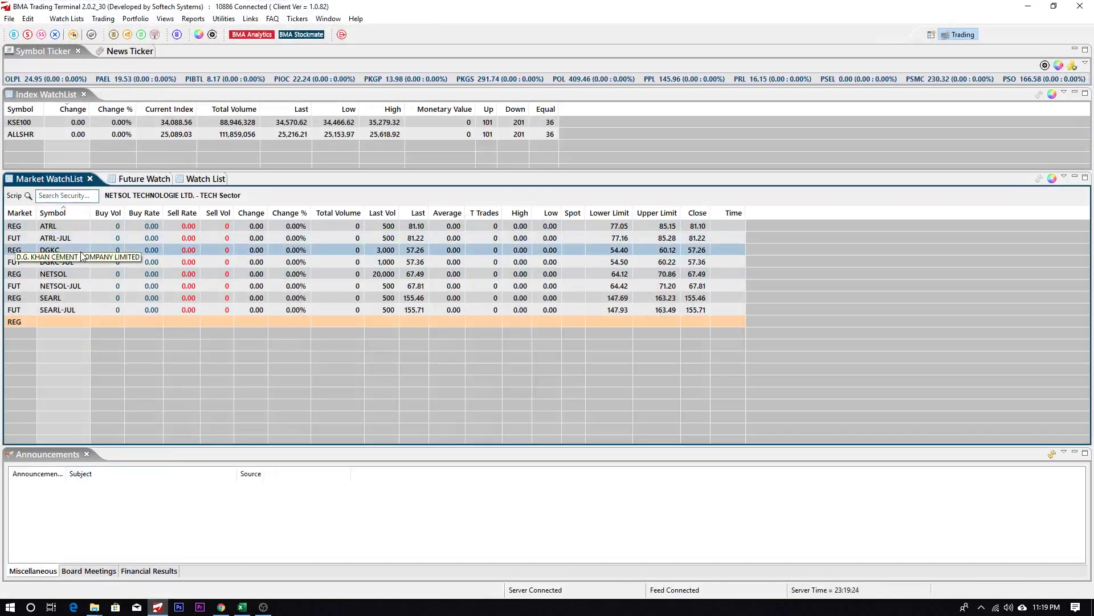
pyautogui.press('F1')
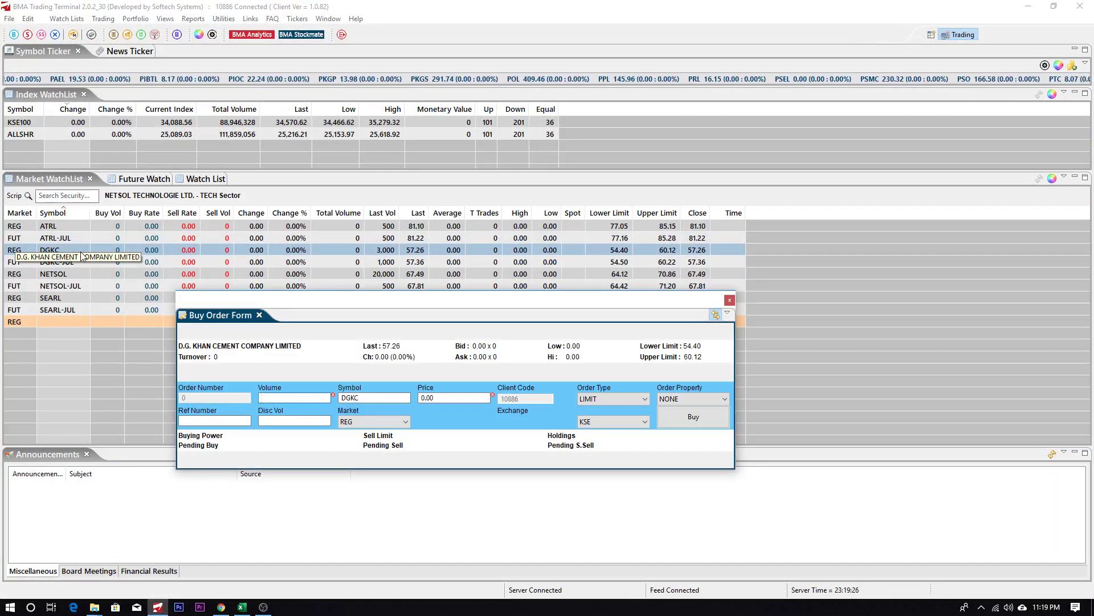
pyautogui.write('000')
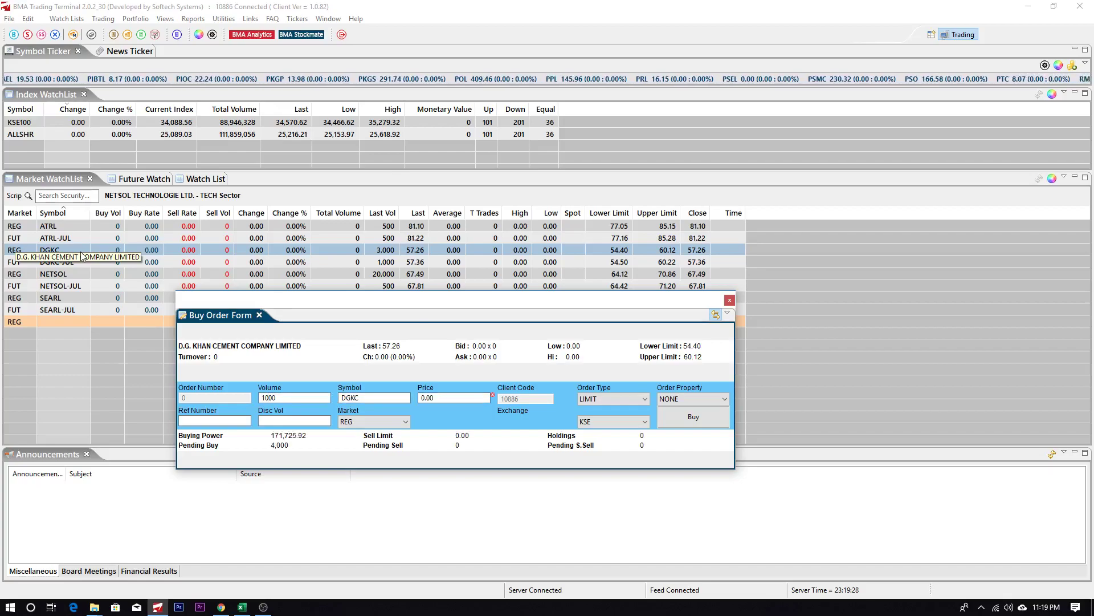
pyautogui.press('Tab')
pyautogui.press('Tab')
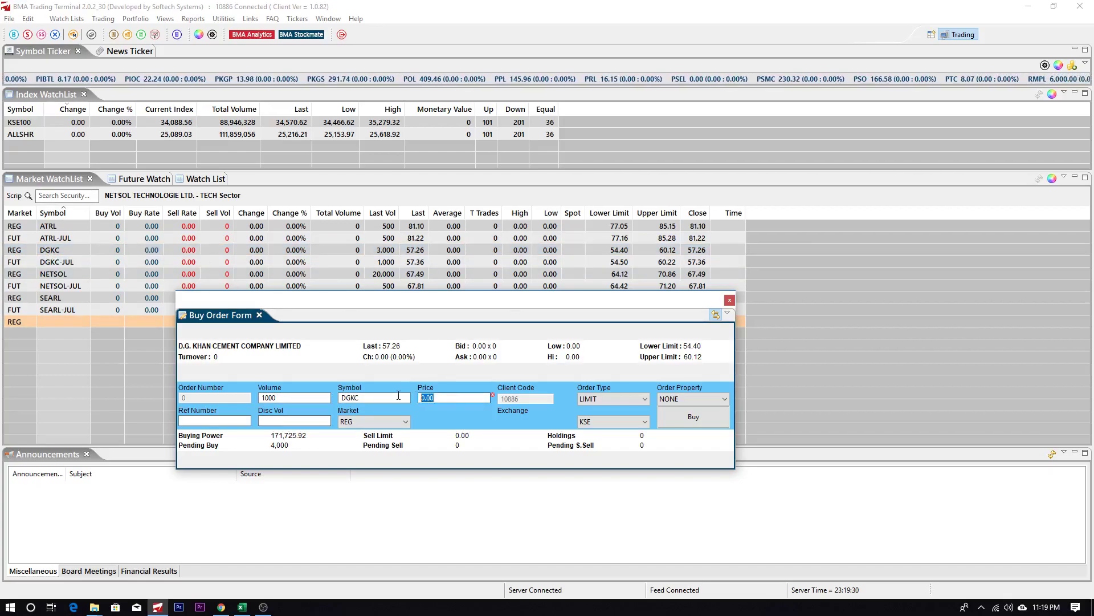
pyautogui.write('57.1')
pyautogui.press('Return')
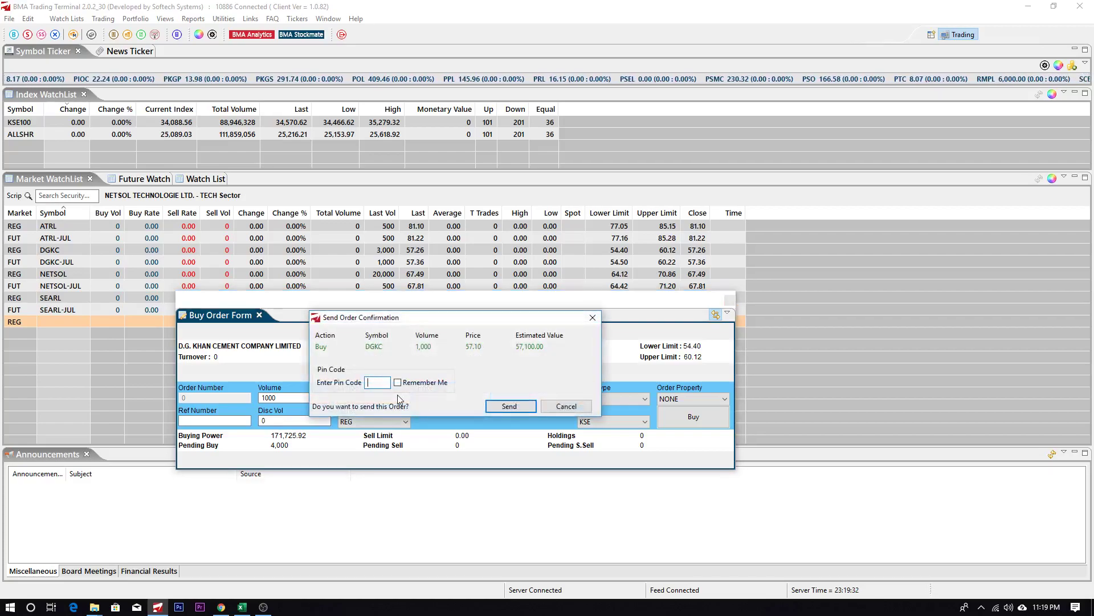
pyautogui.press('Return')
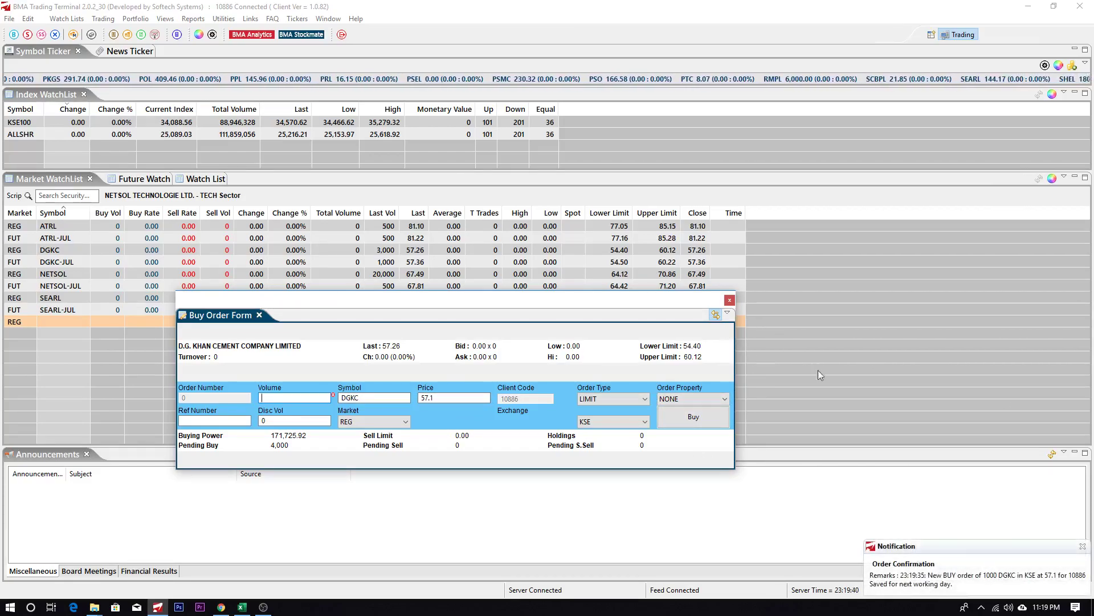
pyautogui.click(730, 300)
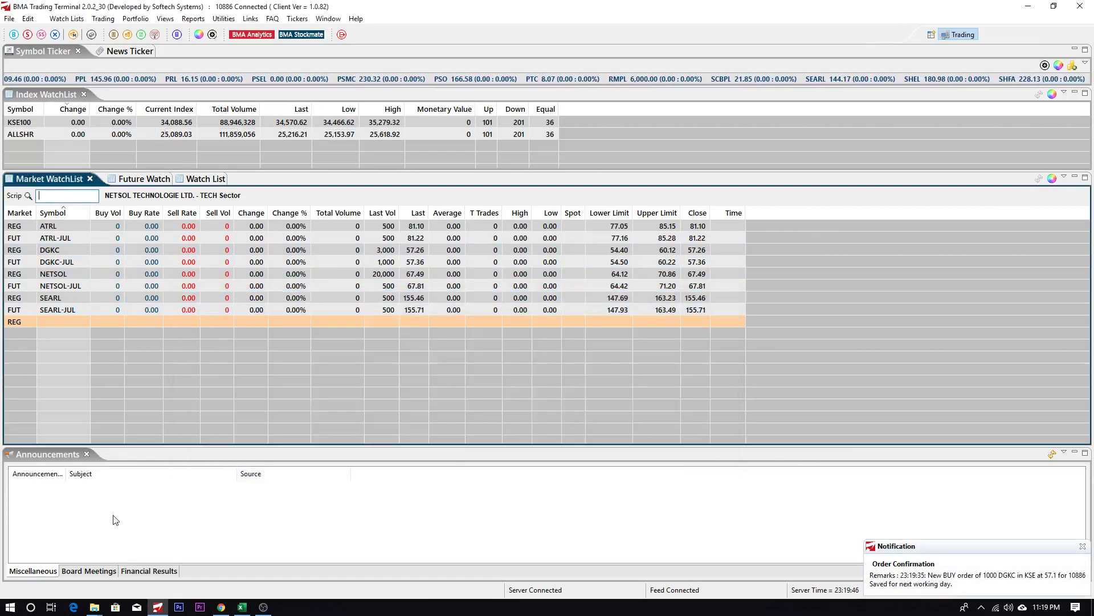
# Return to the DGKC chart and brush a rising stroke from the 57.1 level to about 60.5, replacing a shorter first attempt
pyautogui.hotkey('alt', 'Tab')
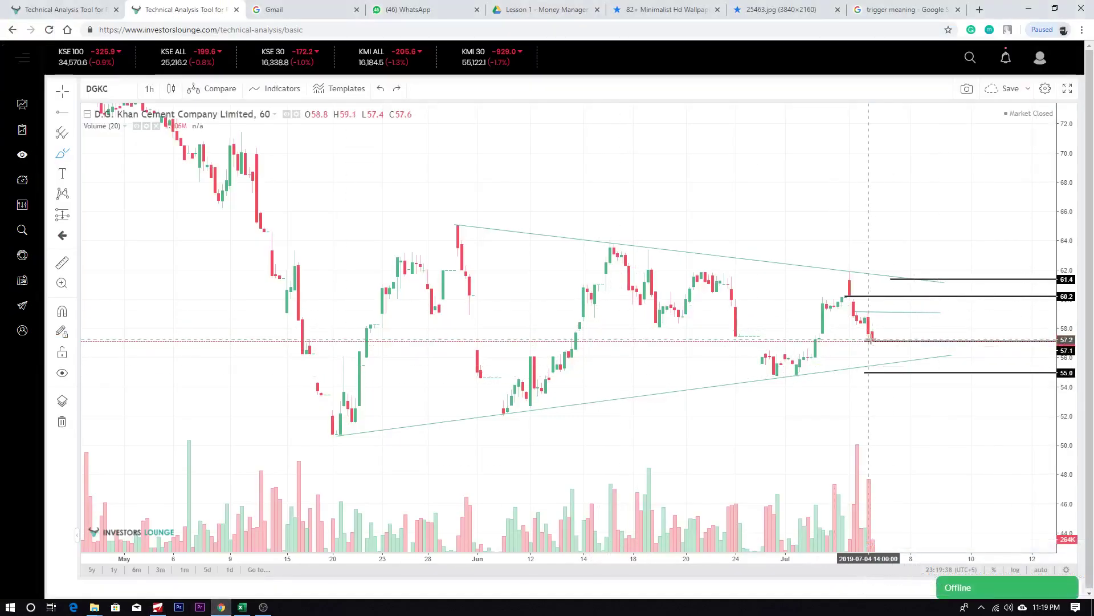
pyautogui.click(872, 340)
pyautogui.moveTo(873, 341); pyautogui.dragTo(891, 316)
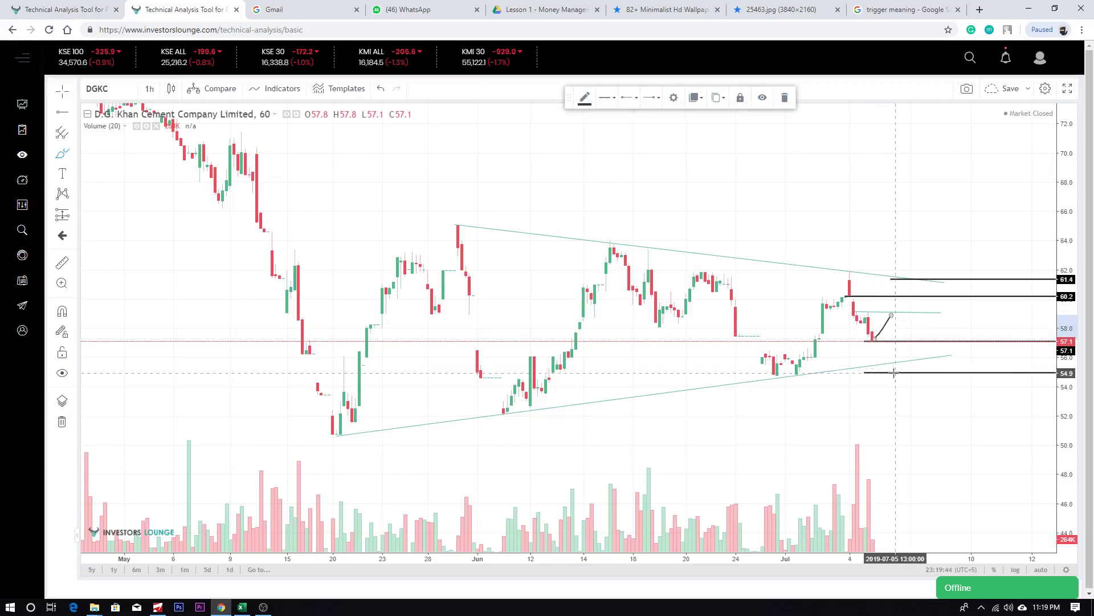
pyautogui.hotkey('ctrl', 'z')
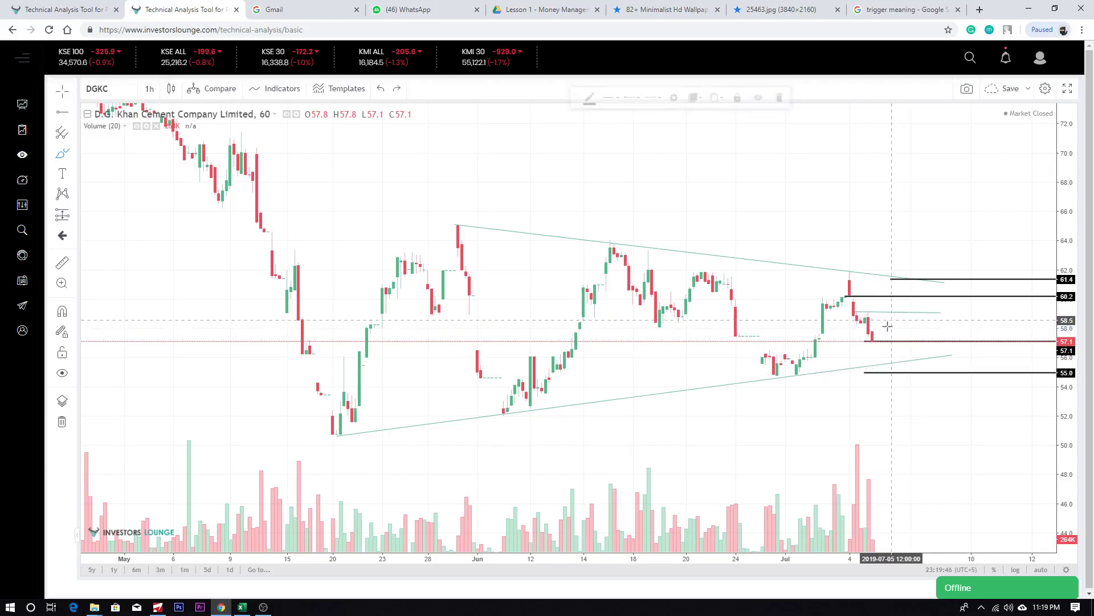
pyautogui.moveTo(873, 340); pyautogui.dragTo(908, 292)
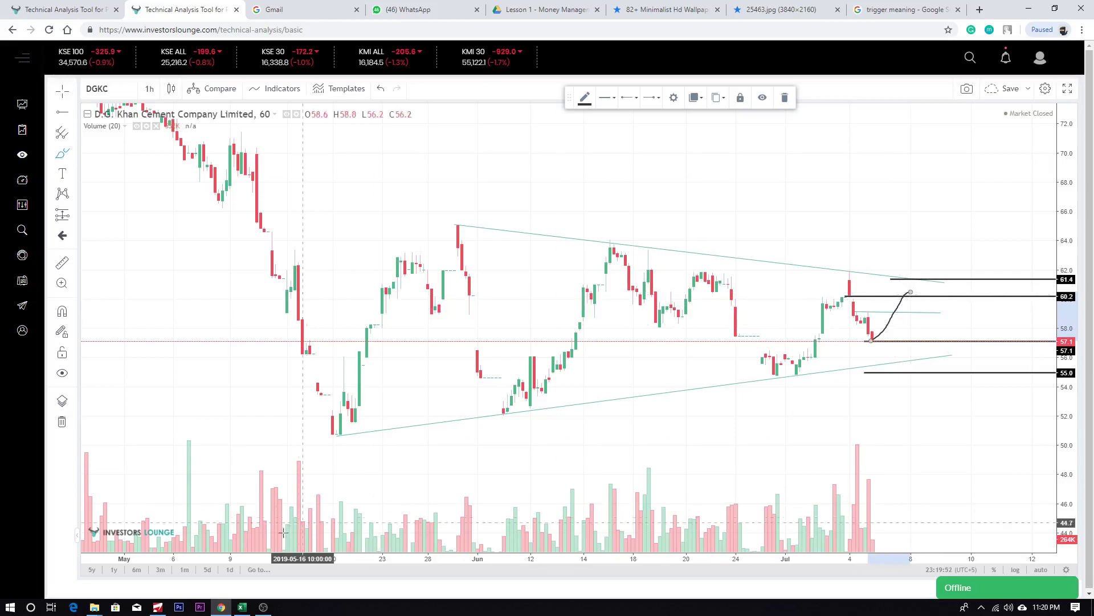
# Check the target lines in the WhatsApp test message, and extend the DGKC chart's brushed path toward the 61.4 level
pyautogui.click(408, 10)
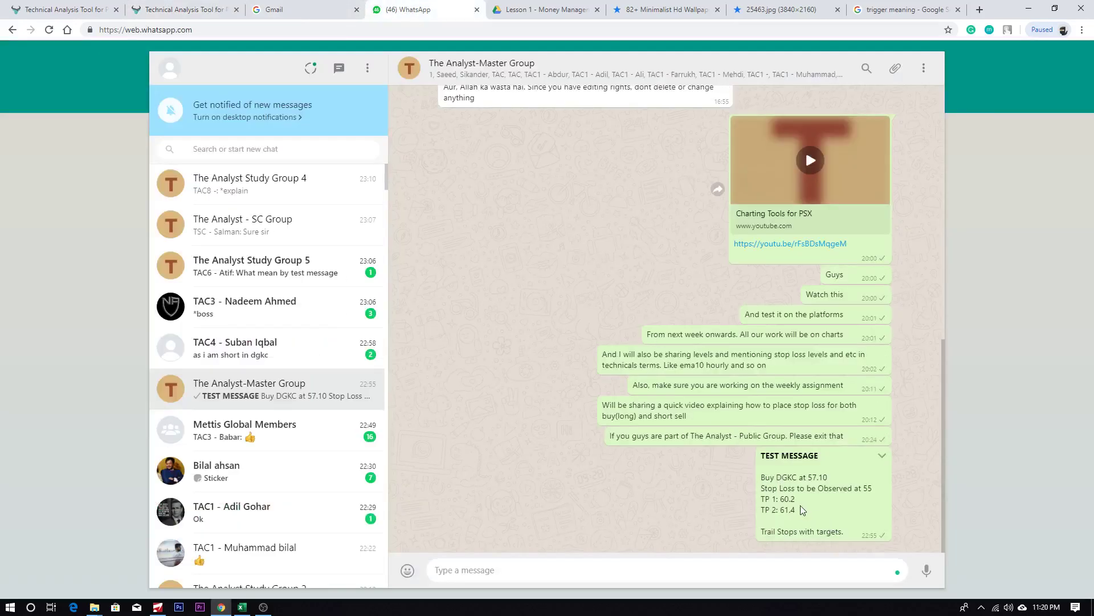
pyautogui.click(62, 10)
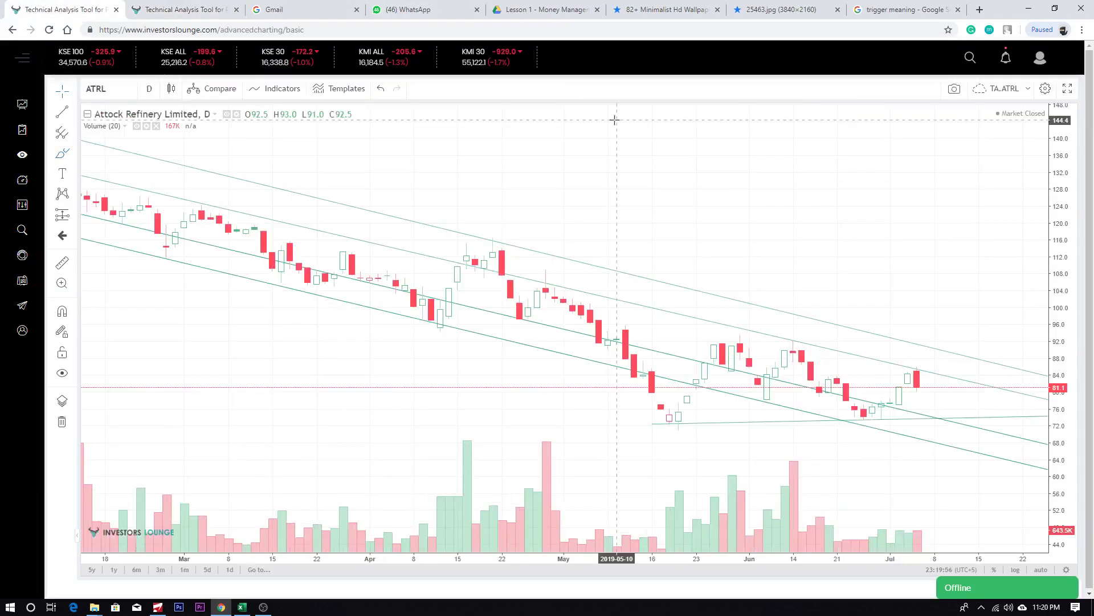
pyautogui.hotkey('ctrl', 'Tab')
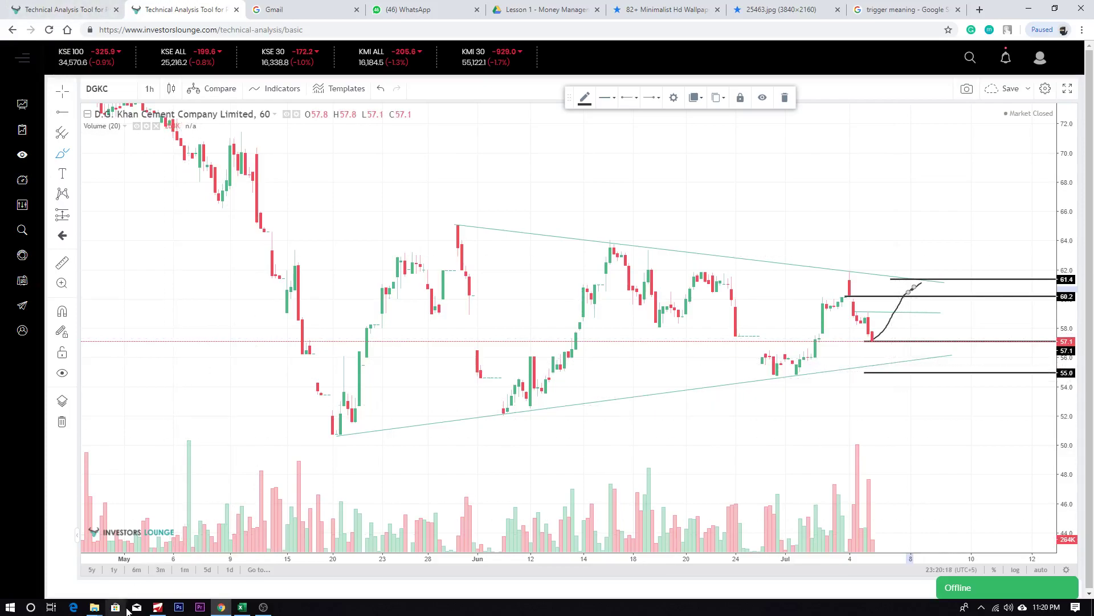
# Switch to BMA Trading Terminal and open the list of placed orders
pyautogui.click(157, 607)
pyautogui.click(103, 18)
pyautogui.click(117, 31)
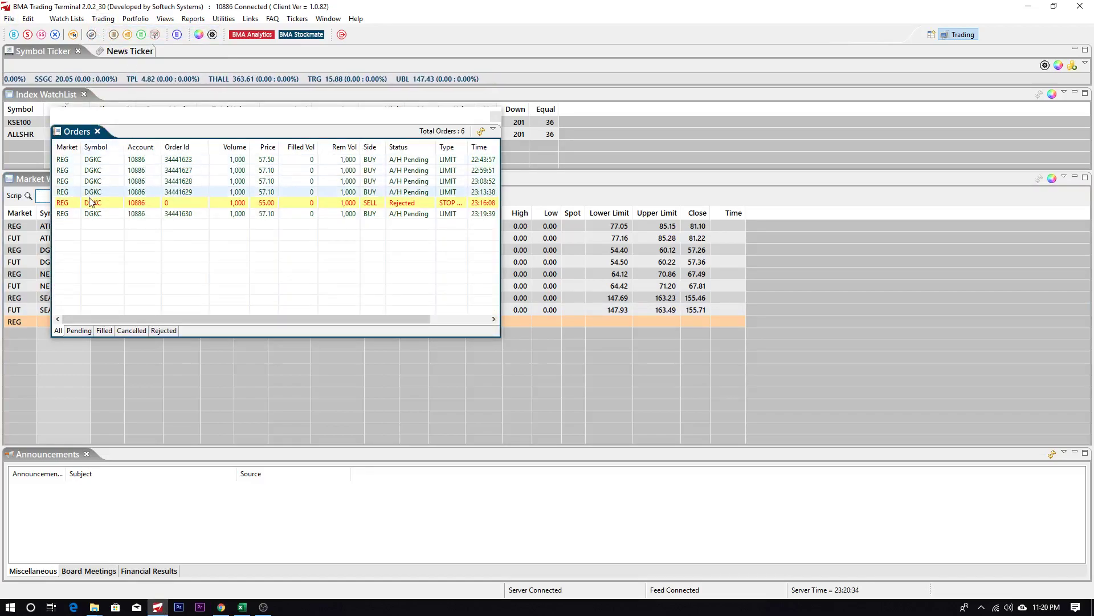
# Select all the listed DGKC orders and cancel them, authorising with the PIN code, and close the order list and notifications
pyautogui.click(89, 162)
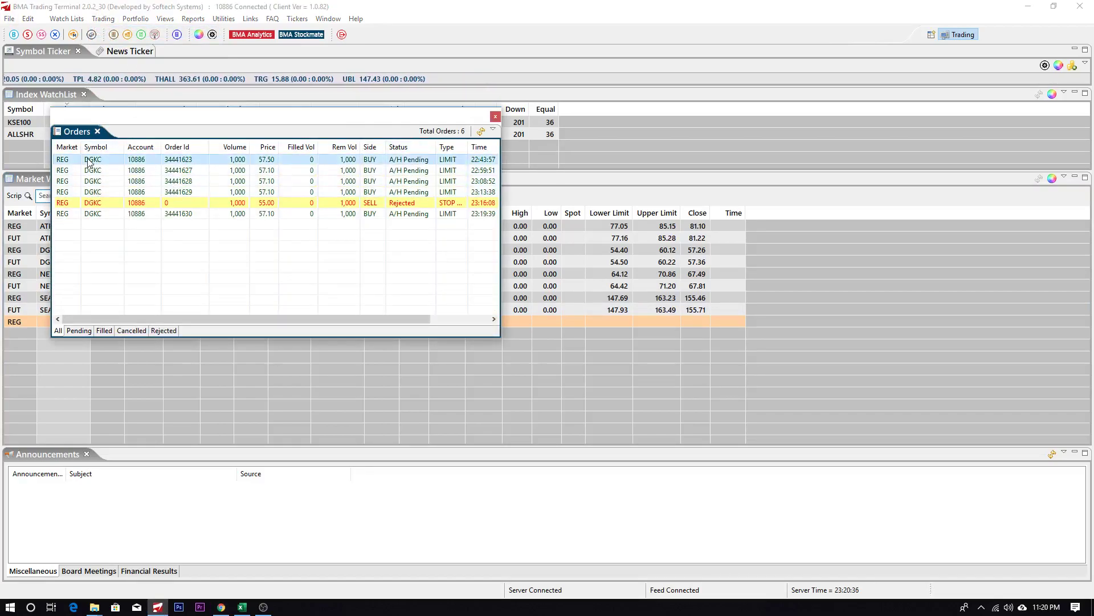
pyautogui.rightClick(100, 204)
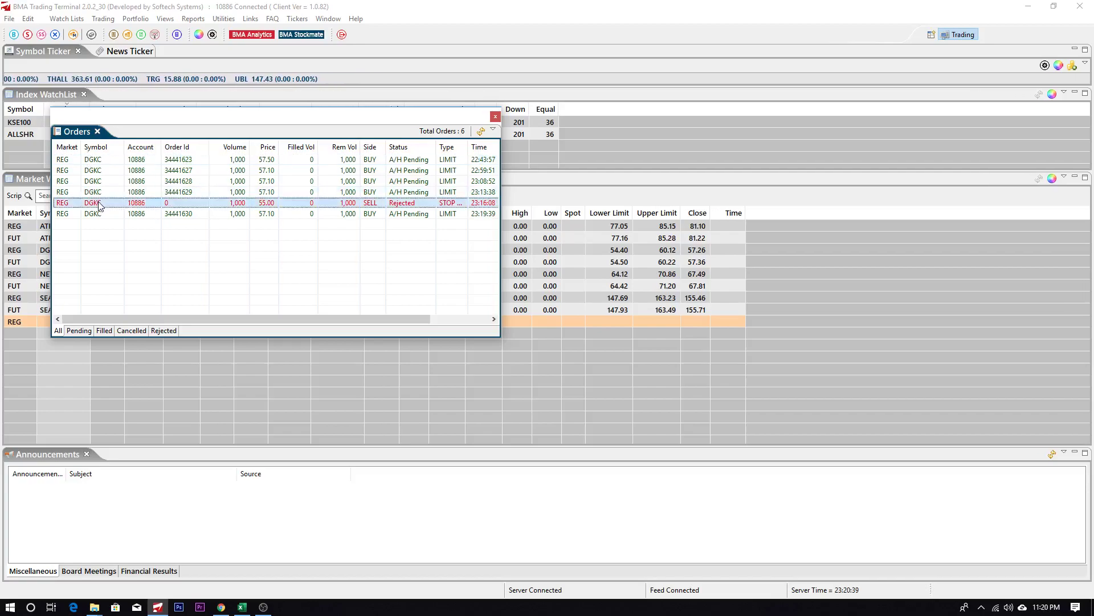
pyautogui.click(93, 214)
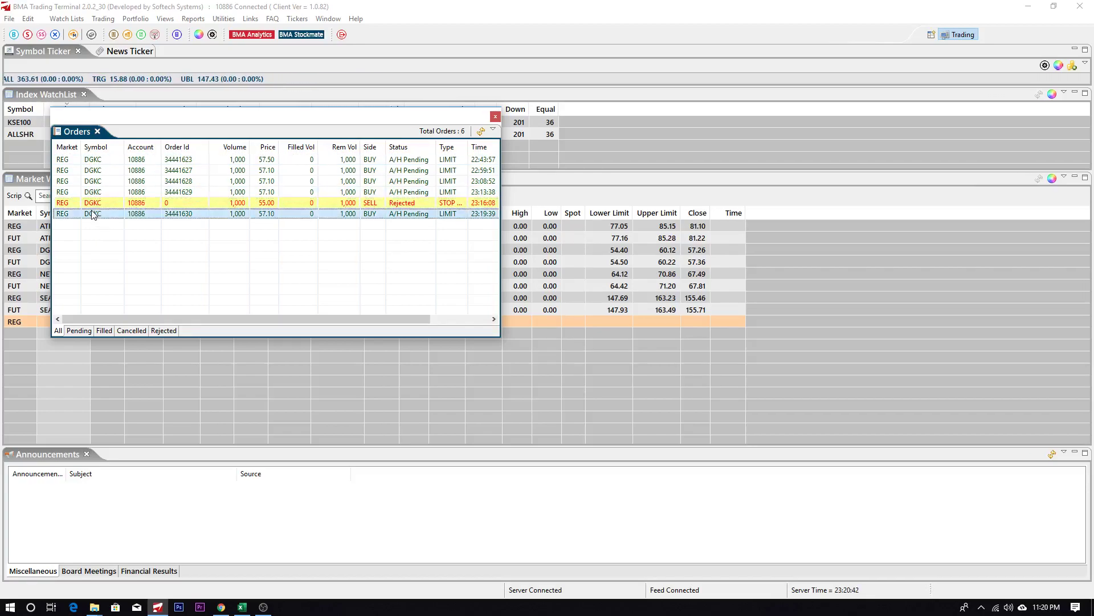
pyautogui.hotkey('shift', 'Up')
pyautogui.hotkey('shift', 'Up')
pyautogui.hotkey('shift', 'Up')
pyautogui.hotkey('shift', 'Up')
pyautogui.hotkey('shift', 'Up')
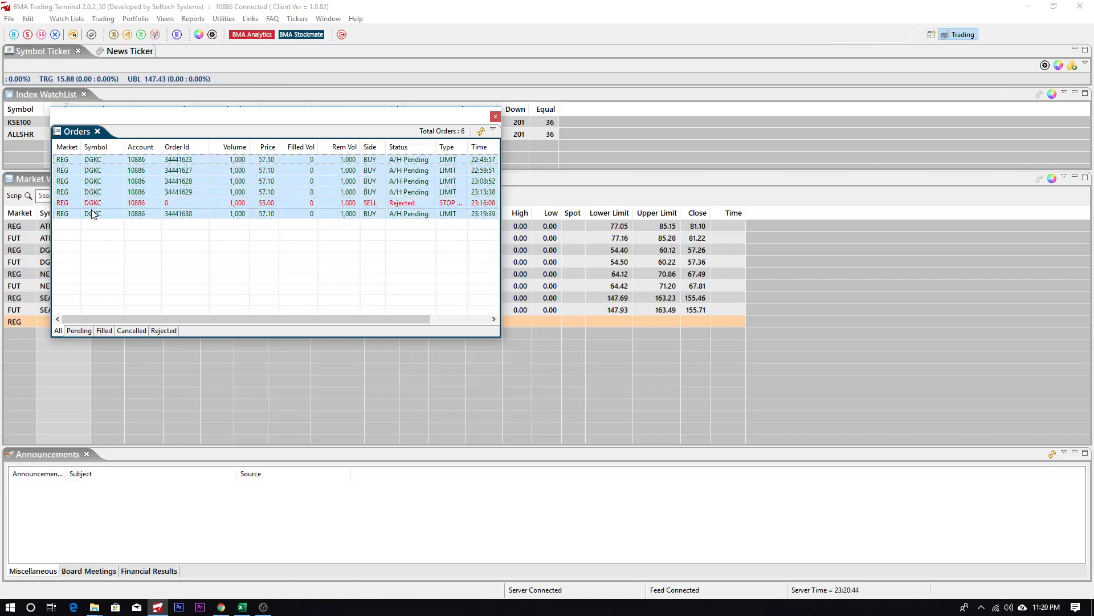
pyautogui.rightClick(130, 192)
pyautogui.click(147, 194)
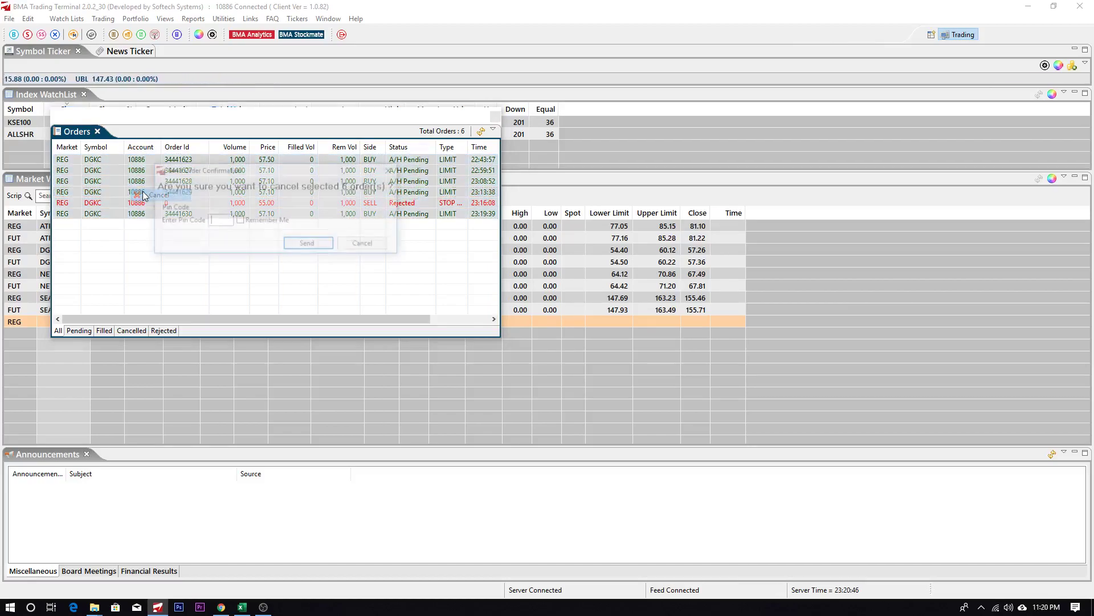
pyautogui.write('****')
pyautogui.press('Return')
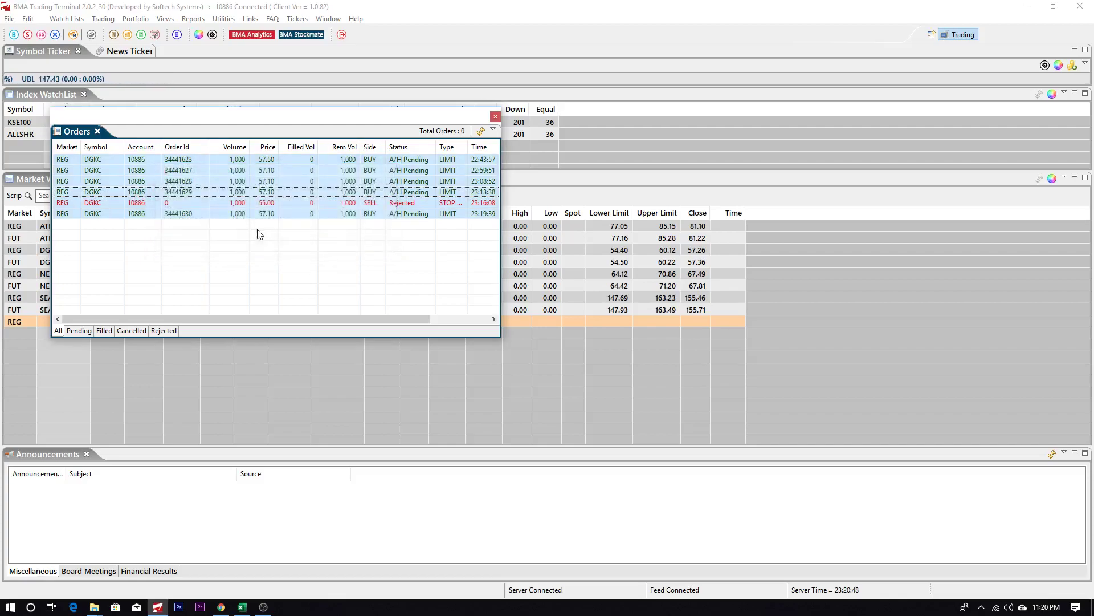
pyautogui.click(495, 116)
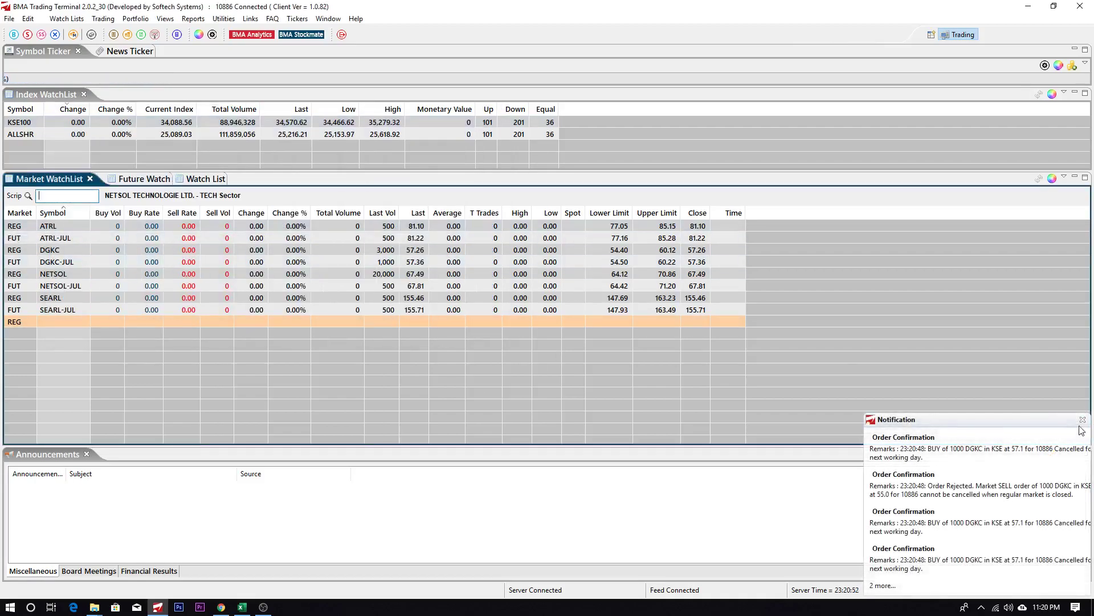
pyautogui.click(1082, 421)
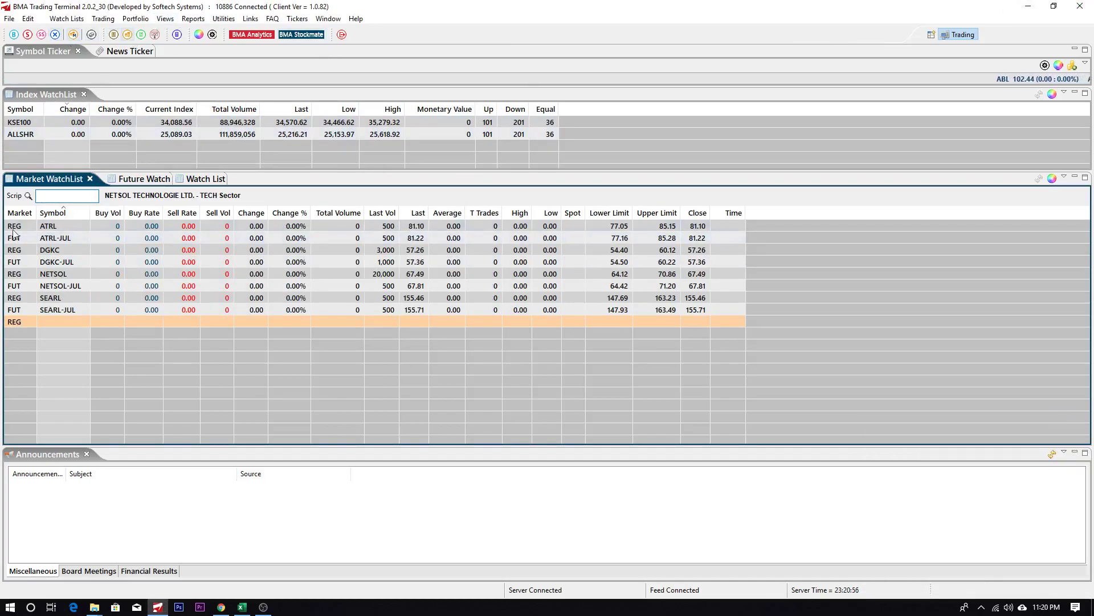
# Open a sell order form for the regular-market DGKC share and set the volume to 1000
pyautogui.click(69, 250)
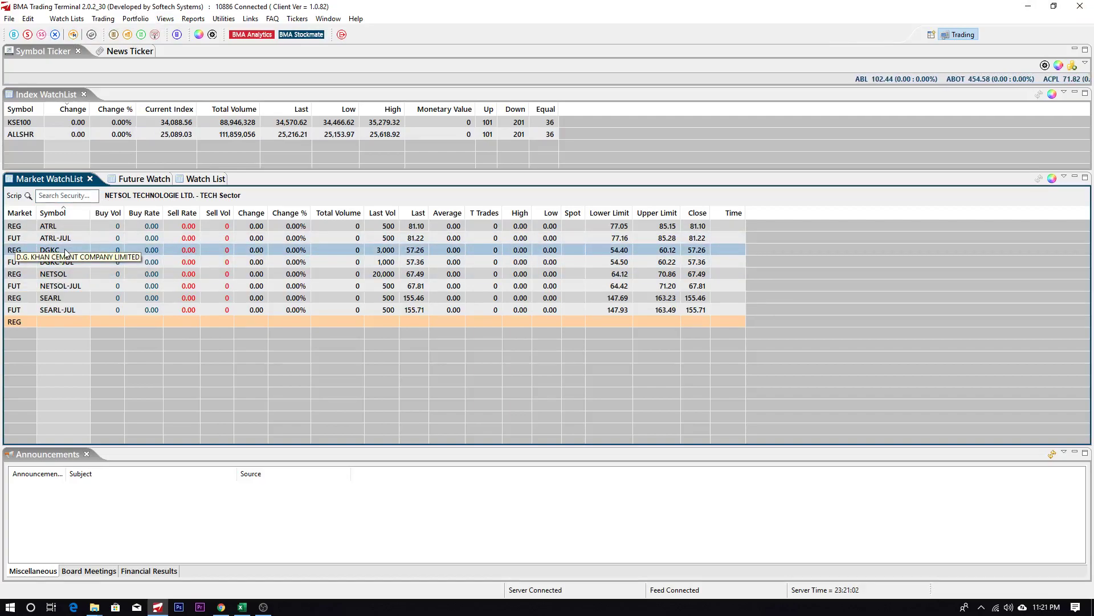
pyautogui.press('F2')
pyautogui.write('10000')
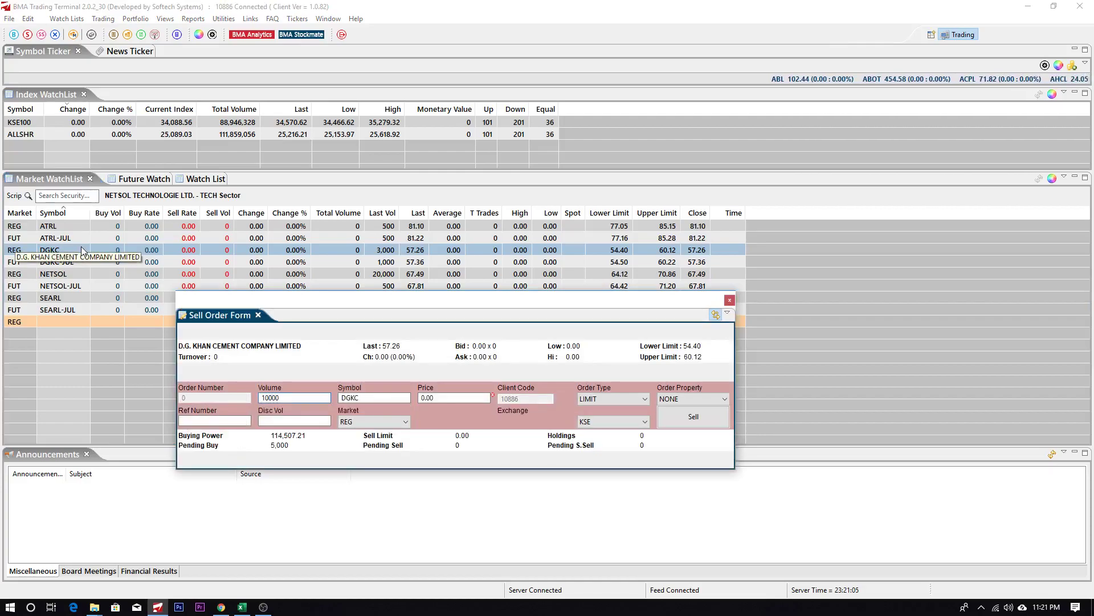
pyautogui.press('BackSpace')
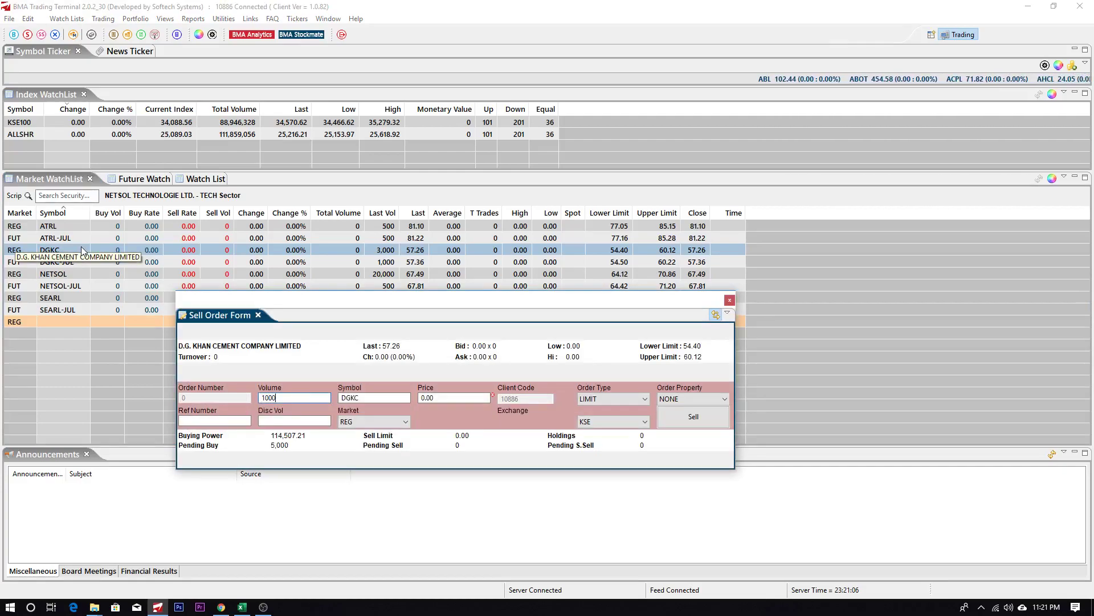
# On the DGKC chart, brush a falling stroke from about 61.2 down to 57.1 and a loop around the 60.2 level
pyautogui.click(222, 607)
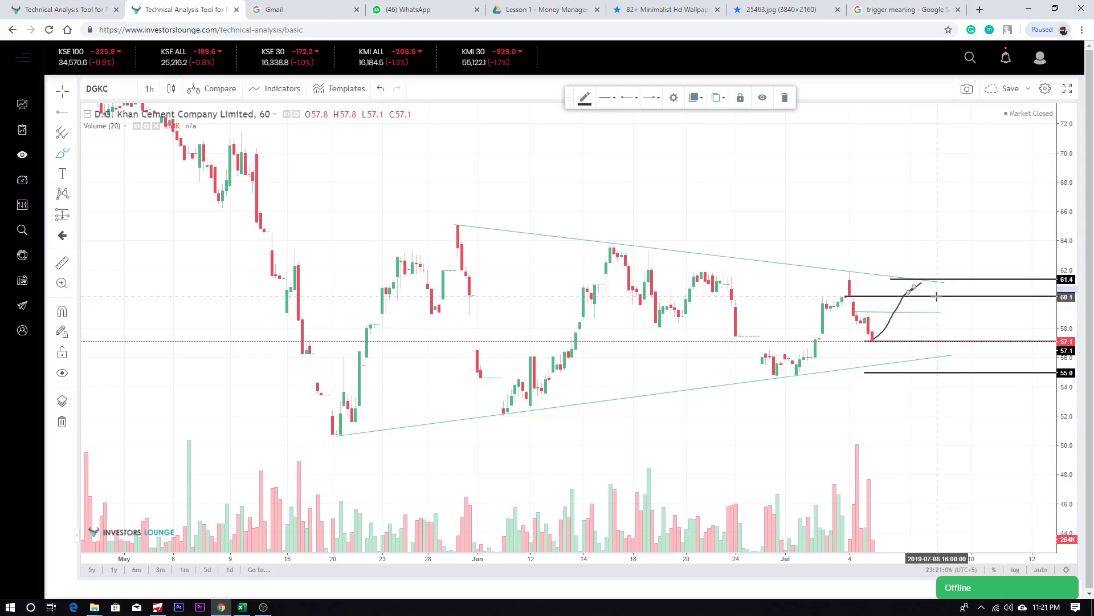
pyautogui.click(65, 162)
pyautogui.click(86, 160)
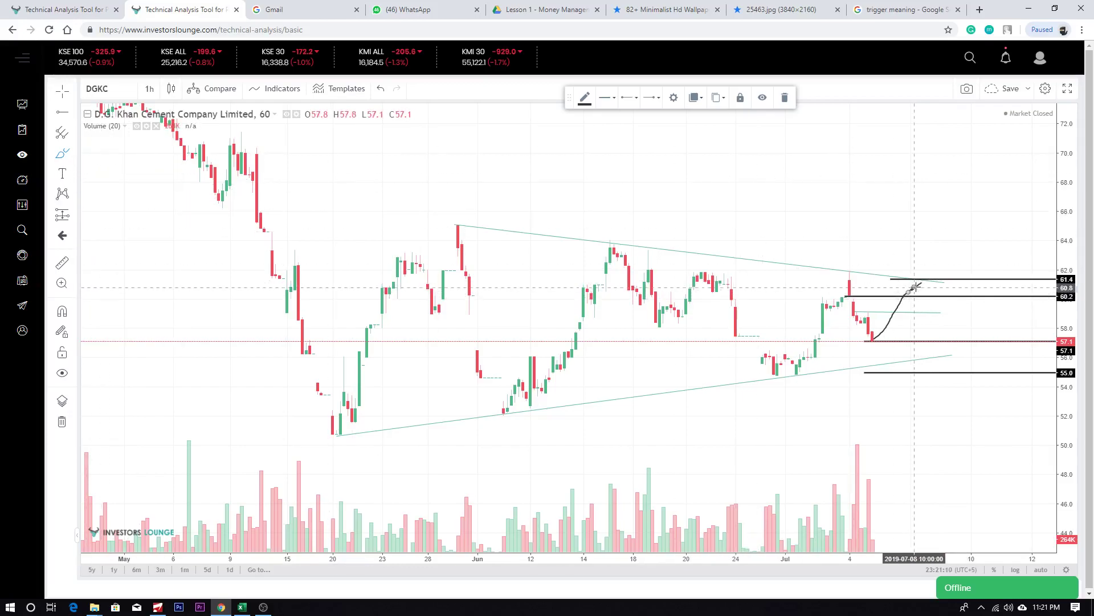
pyautogui.moveTo(923, 281); pyautogui.dragTo(961, 342)
pyautogui.moveTo(923, 293)
pyautogui.mouseDown()
pyautogui.moveTo(932, 308)
pyautogui.moveTo(943, 297)
pyautogui.moveTo(915, 290)
pyautogui.mouseUp()
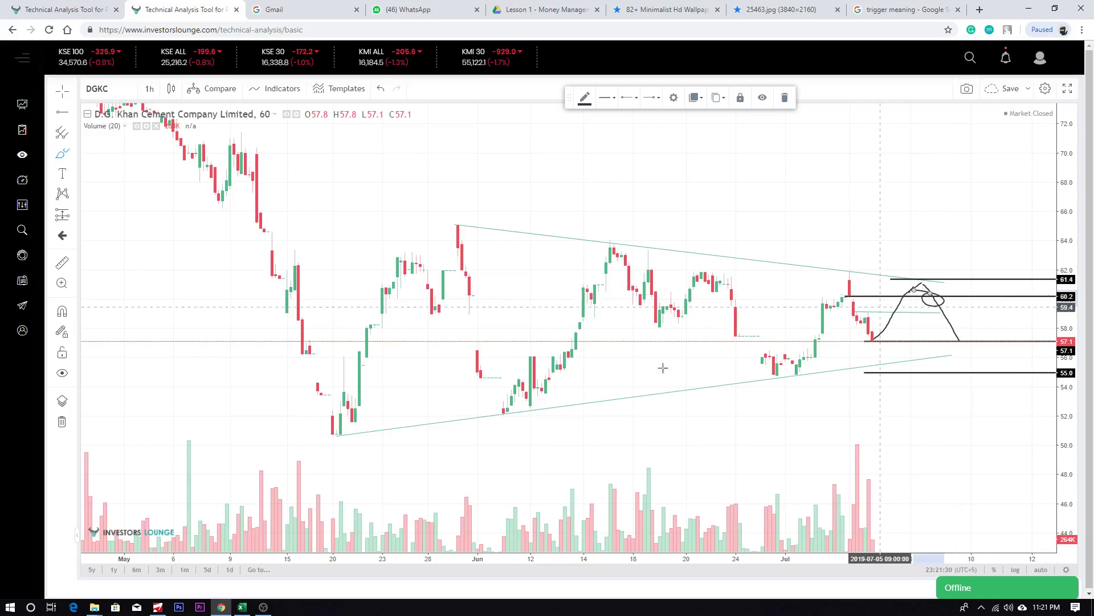
# Switch to BMA Trading Terminal and fill in the DGKC sell order with price 60.2 and order type STOP LOSS
pyautogui.click(158, 607)
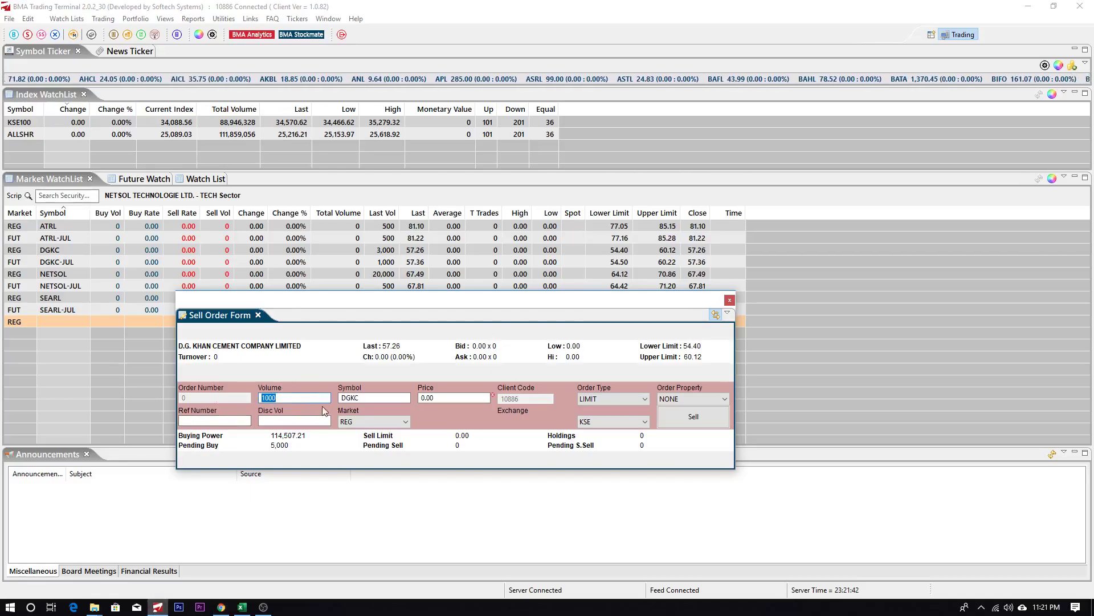
pyautogui.click(464, 398)
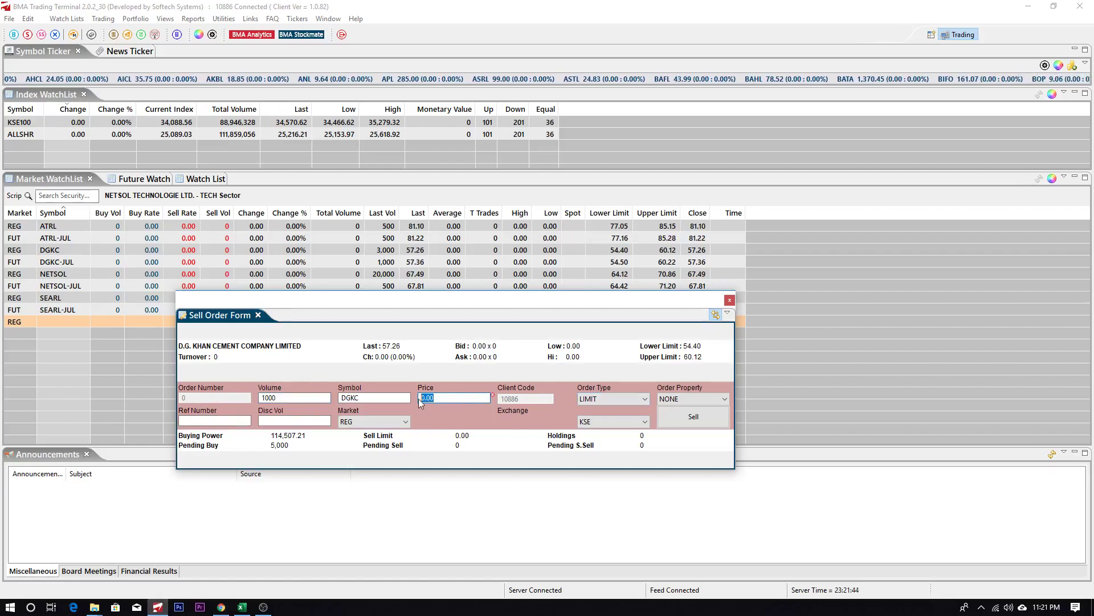
pyautogui.write('61')
pyautogui.write('.')
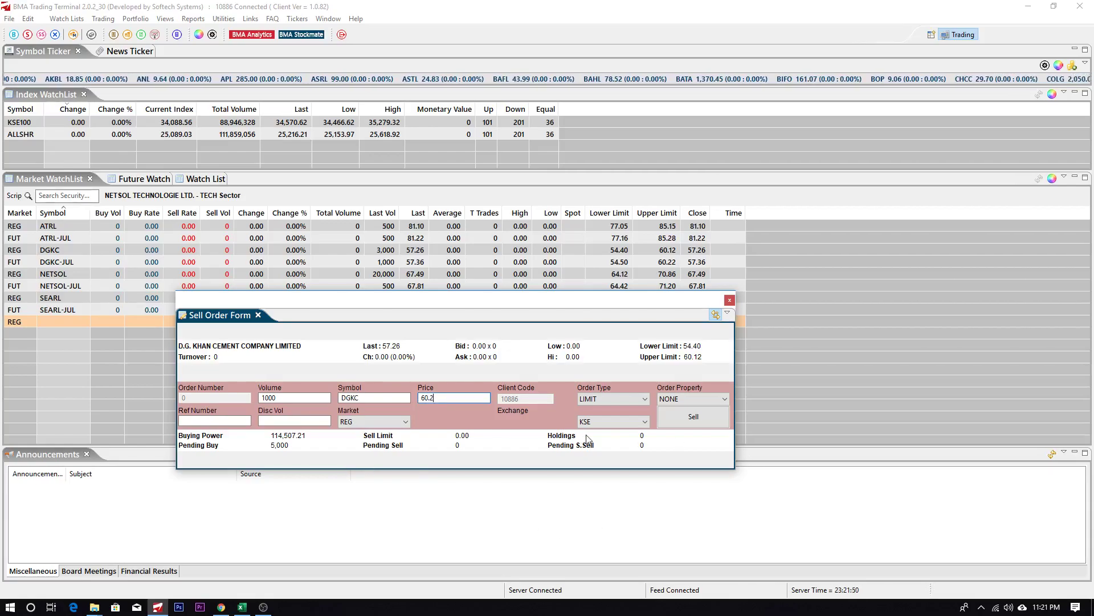
pyautogui.click(614, 402)
pyautogui.click(615, 414)
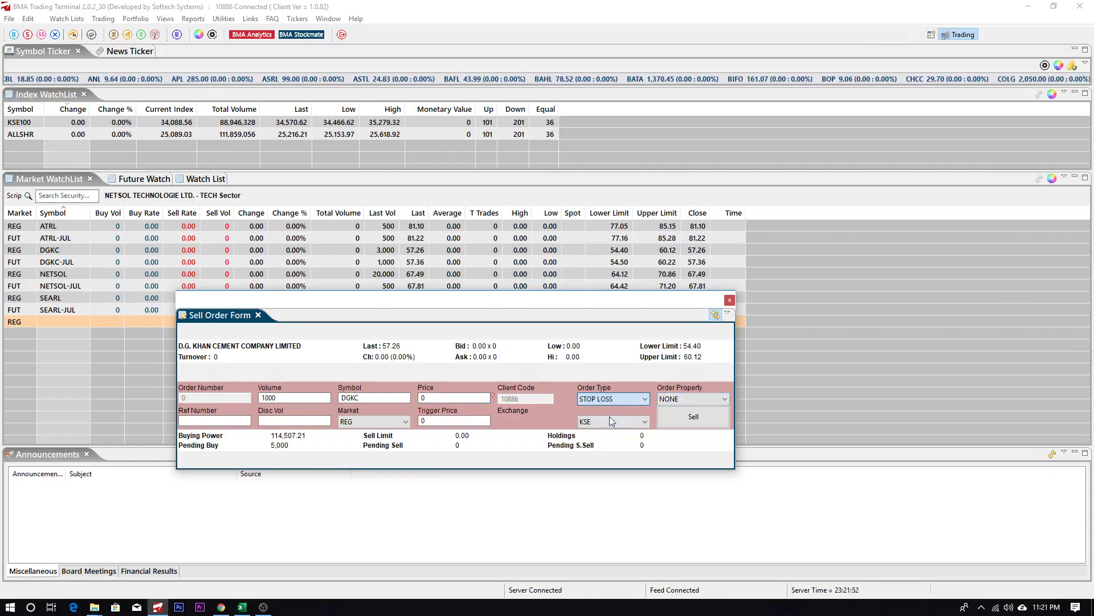
pyautogui.click(422, 399)
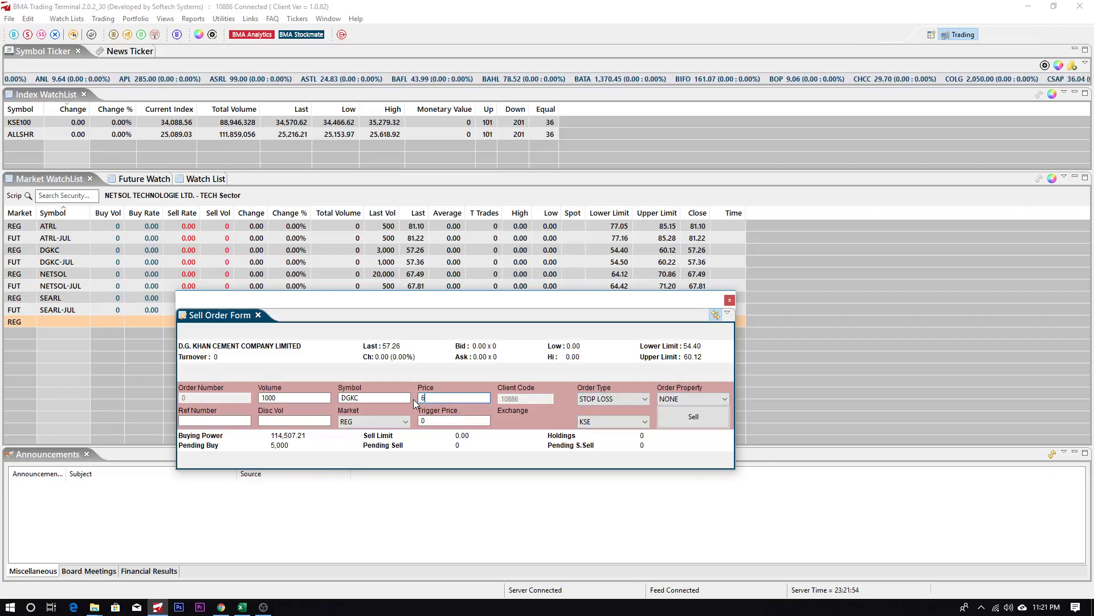
# Check the DGKC chart, then open a new regular-market DGKC sell order with type STOP LOSS, price 60.2 and trigger price 60.5
pyautogui.click(221, 606)
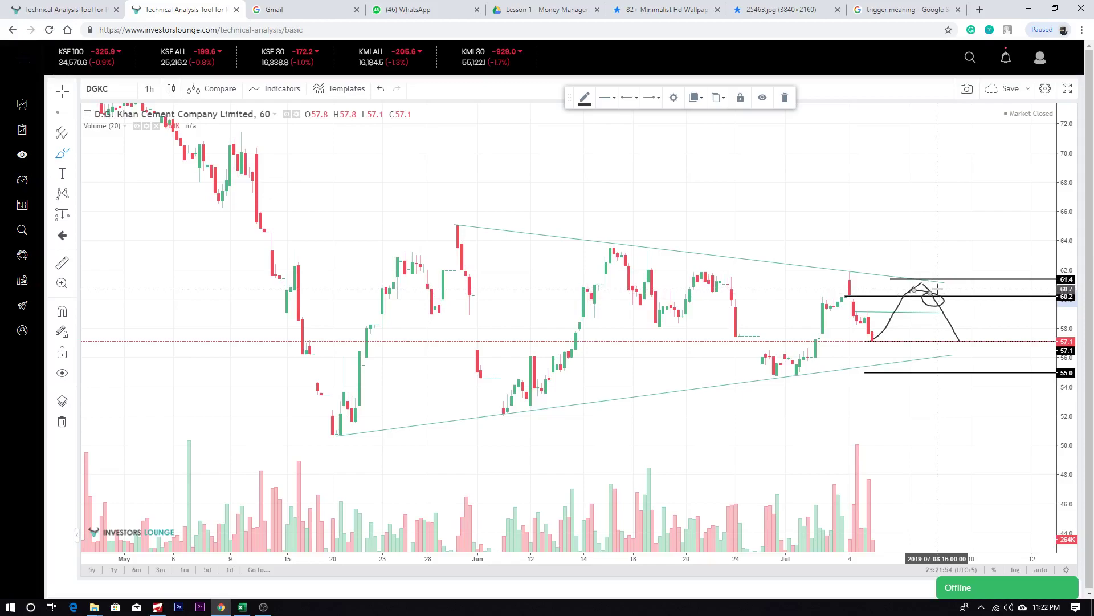
pyautogui.click(217, 607)
pyautogui.click(158, 608)
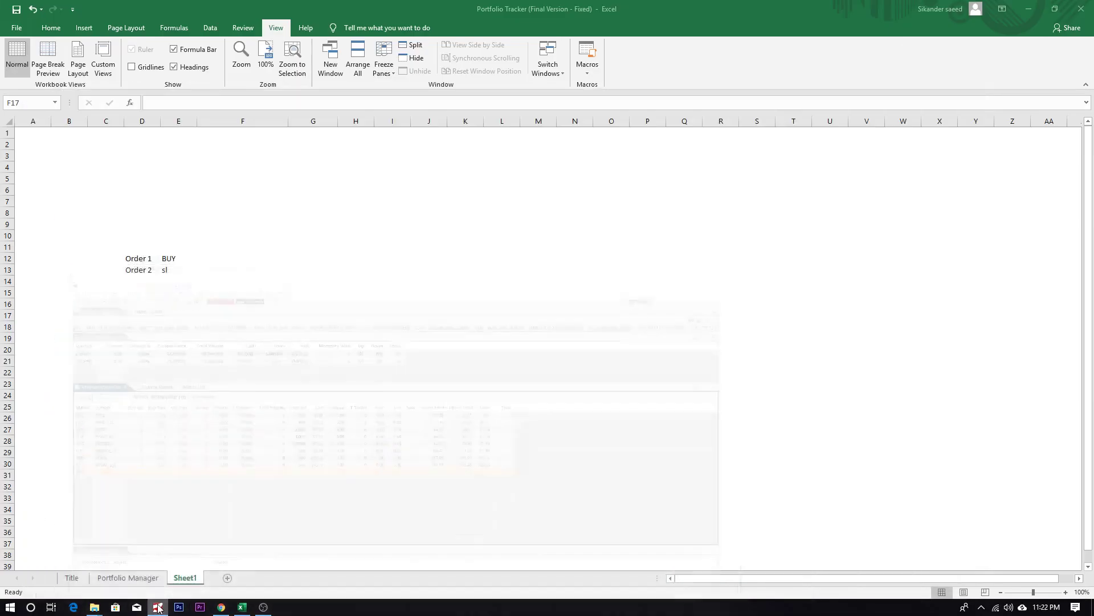
pyautogui.click(159, 607)
pyautogui.doubleClick(55, 250)
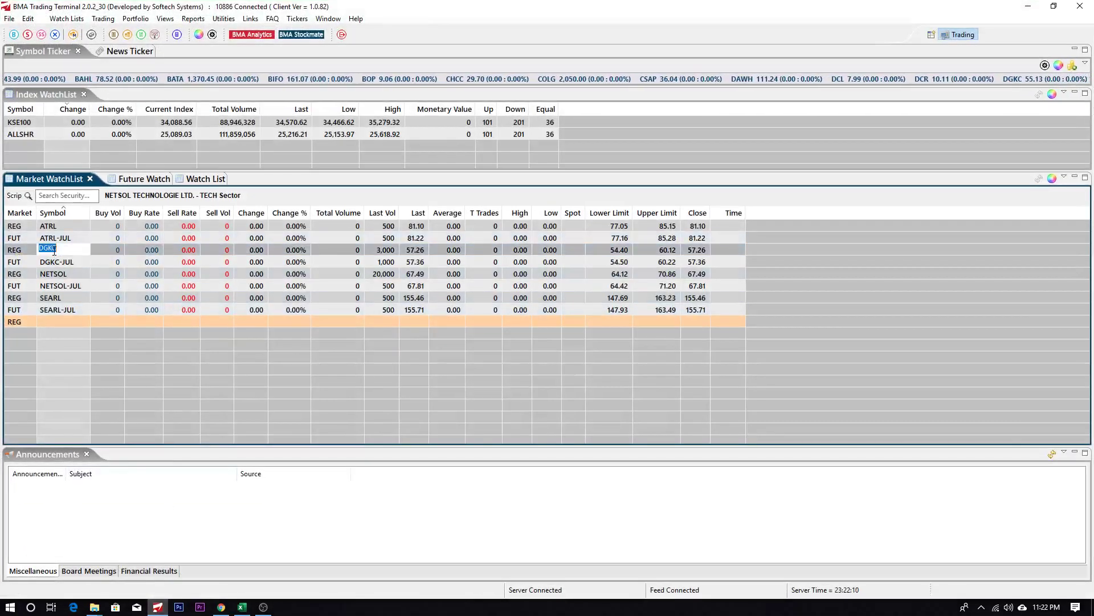
pyautogui.click(86, 249)
pyautogui.rightClick(103, 250)
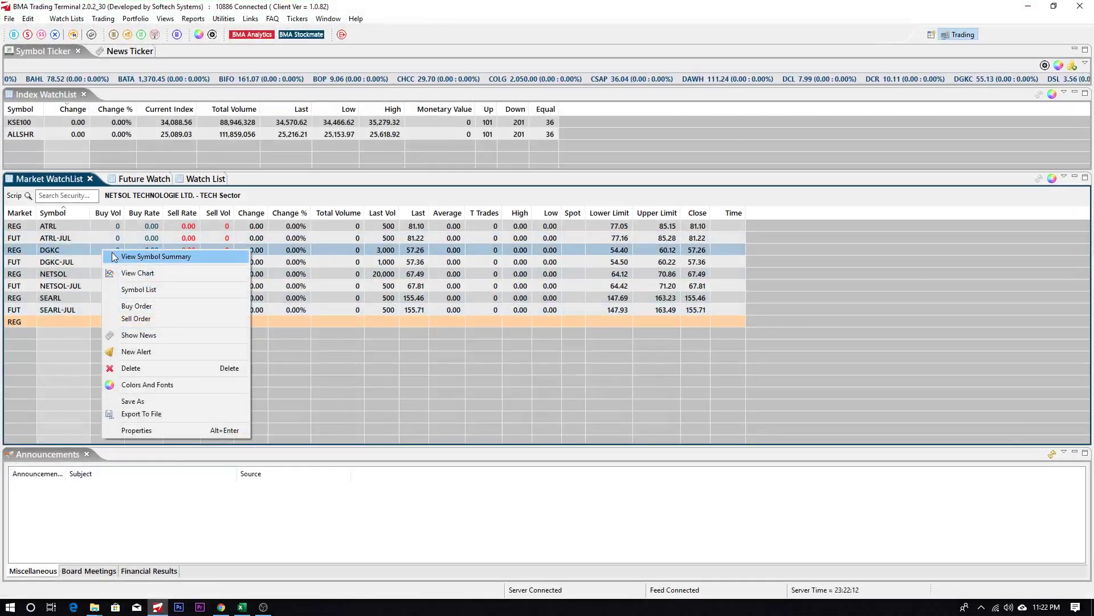
pyautogui.click(136, 318)
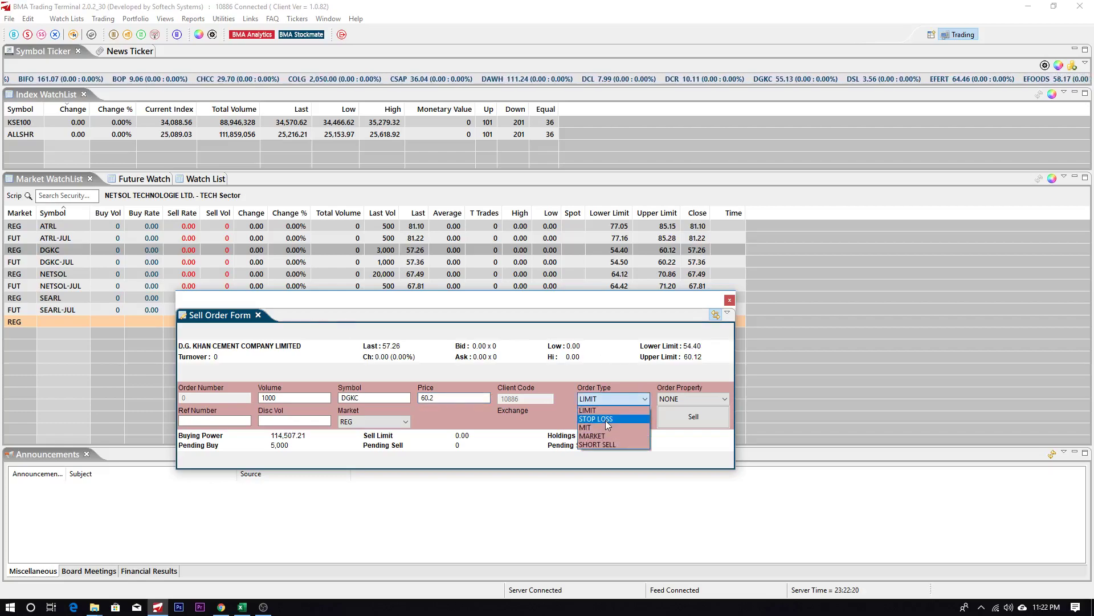
pyautogui.click(605, 420)
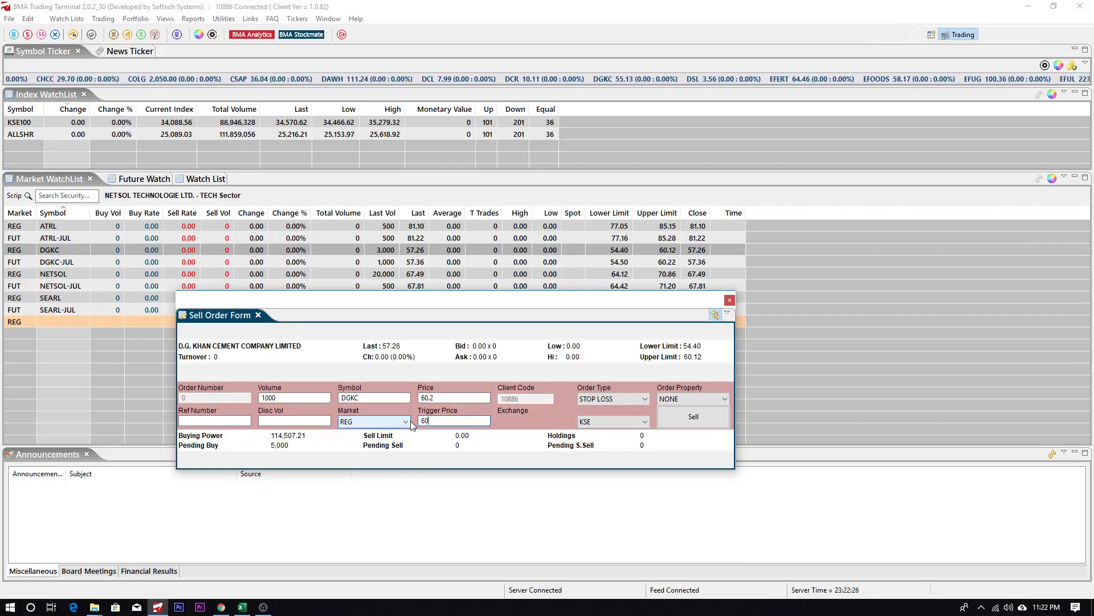
pyautogui.write('60.')
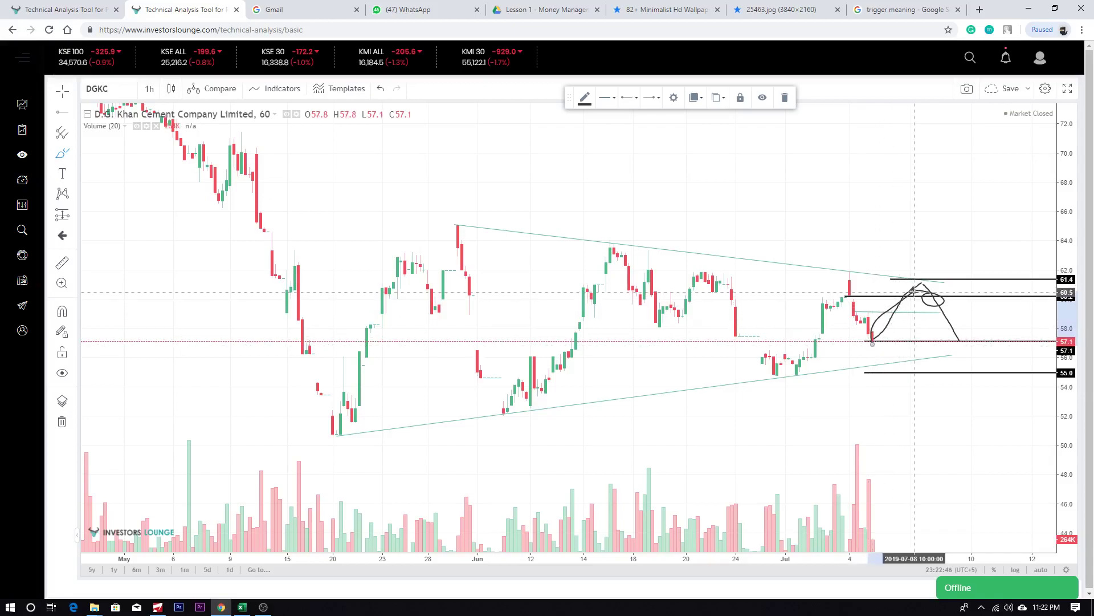
# Switch to the DGKC chart in Chrome and undo the brushed loops and the falling stroke
pyautogui.hotkey('ctrl', 'z')
pyautogui.moveTo(911, 289)
pyautogui.mouseDown()
pyautogui.moveTo(869, 329)
pyautogui.moveTo(913, 303)
pyautogui.moveTo(906, 293)
pyautogui.mouseUp()
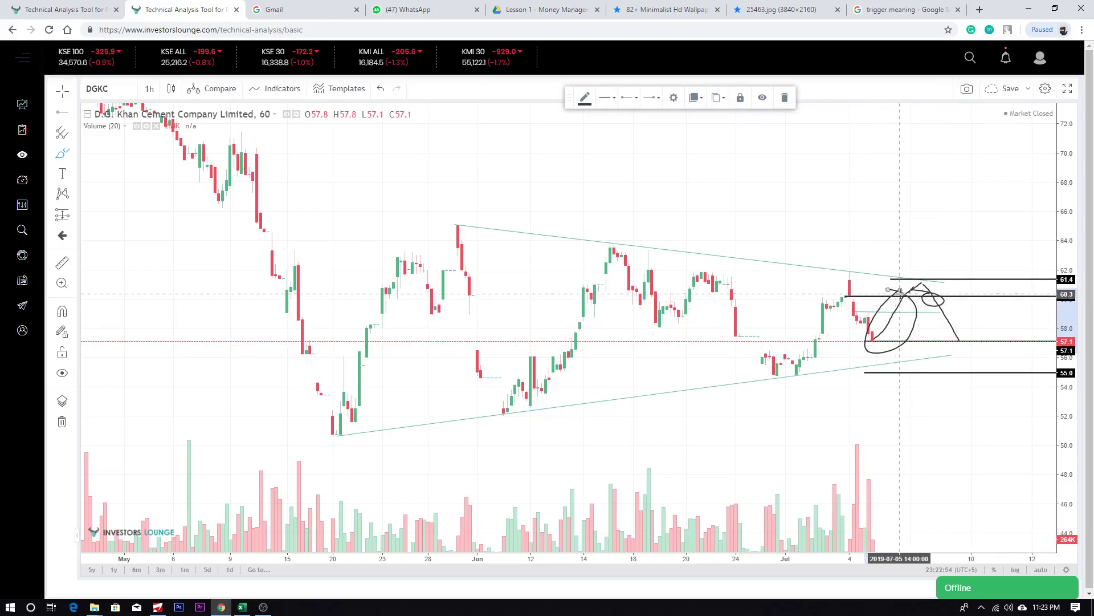
pyautogui.hotkey('ctrl', 'z')
pyautogui.hotkey('ctrl', 'z')
pyautogui.hotkey('ctrl', 'z')
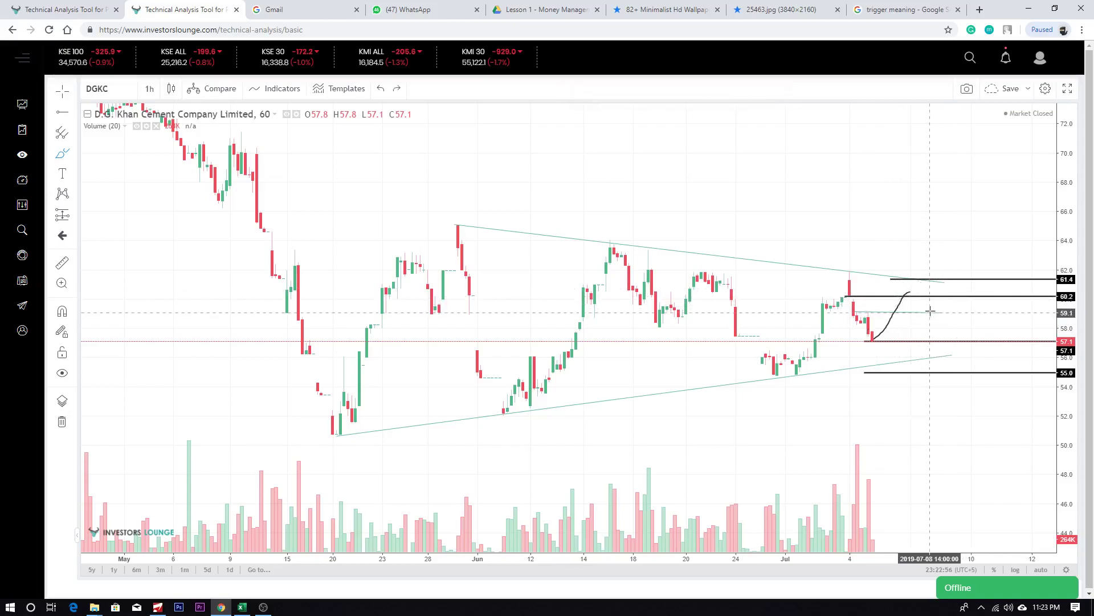
# Brush a rising stroke from about 57.1 to 65.7 and a loop around the 60.2 level, and check the order form in BMA Trading Terminal
pyautogui.moveTo(874, 340); pyautogui.dragTo(968, 216)
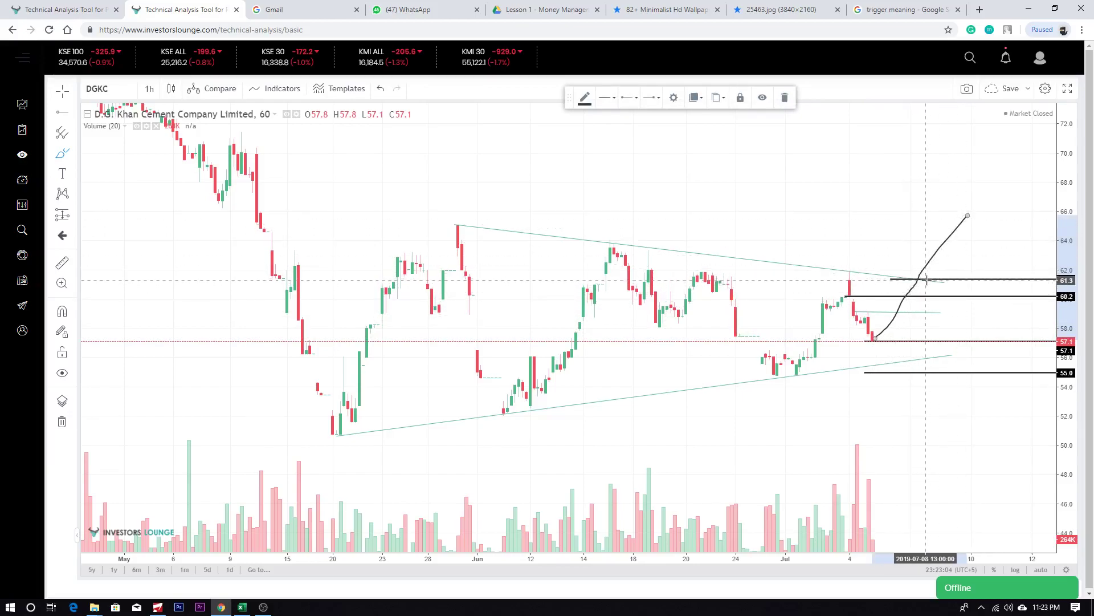
pyautogui.moveTo(931, 292)
pyautogui.mouseDown()
pyautogui.moveTo(913, 296)
pyautogui.moveTo(945, 291)
pyautogui.mouseUp()
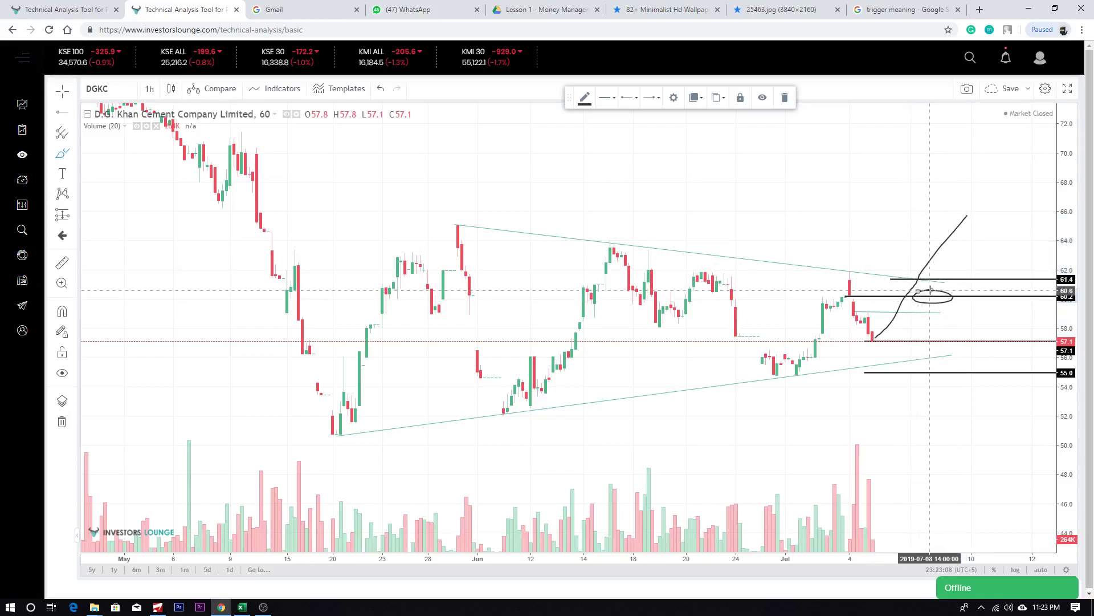
pyautogui.click(158, 607)
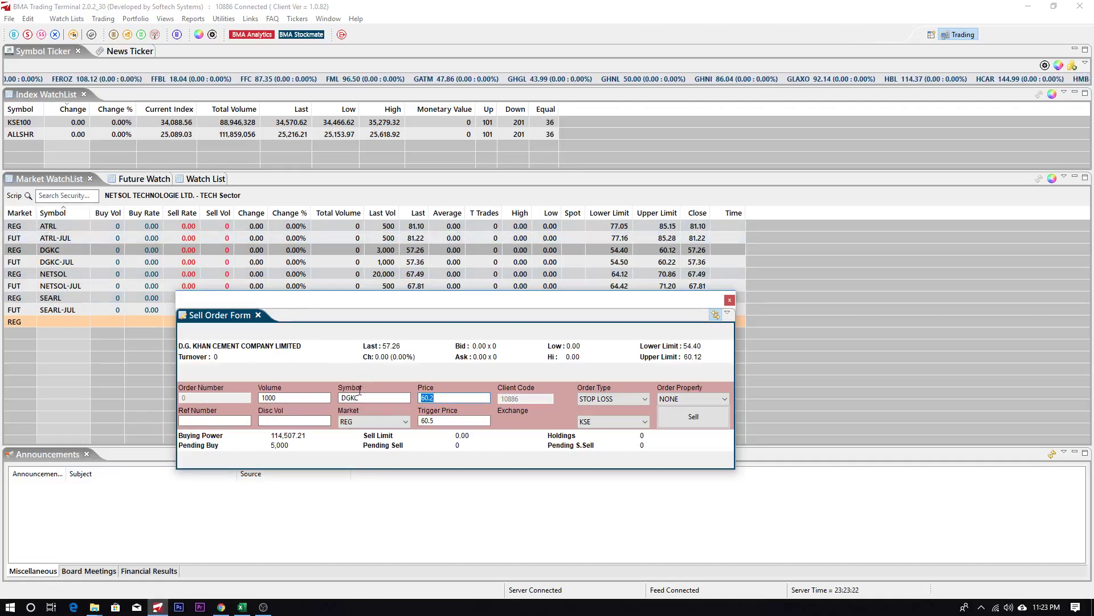
pyautogui.hotkey('alt', 'Tab')
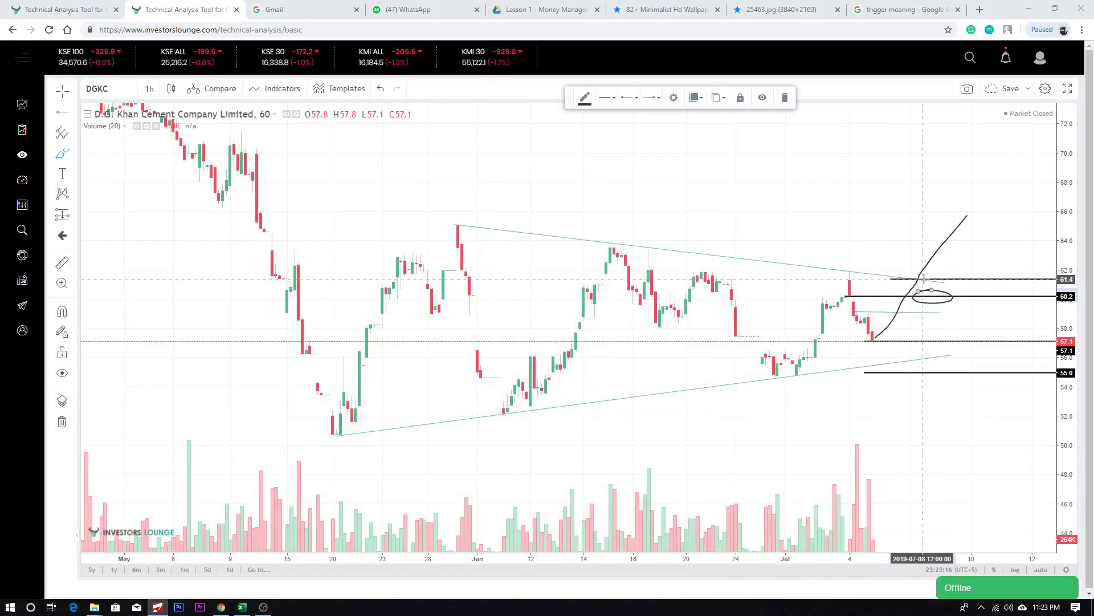
# Brush short marks at about 63.2 and 62.5 across the rising stroke, a falling stroke and a loop around the 61.4 level
pyautogui.moveTo(921, 254); pyautogui.dragTo(967, 251)
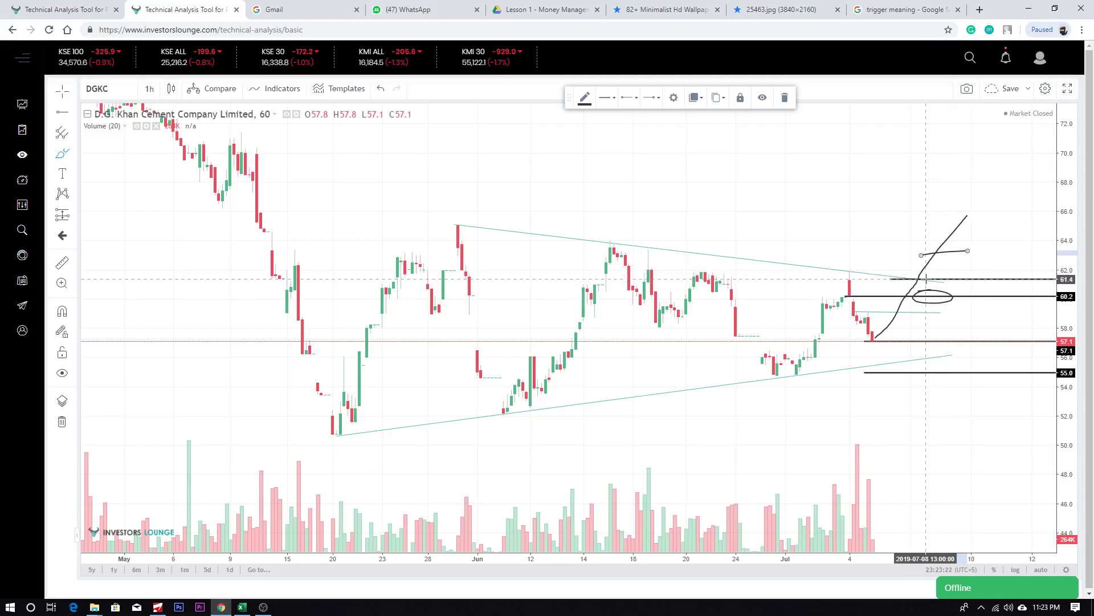
pyautogui.click(926, 272)
pyautogui.moveTo(927, 268); pyautogui.dragTo(949, 263)
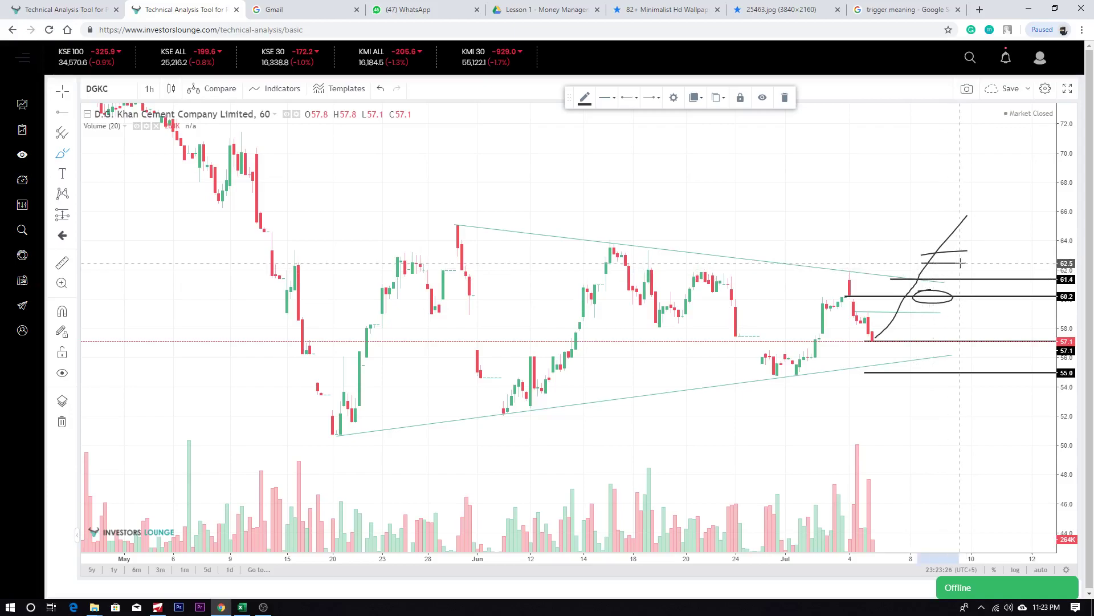
pyautogui.moveTo(950, 264); pyautogui.dragTo(950, 263)
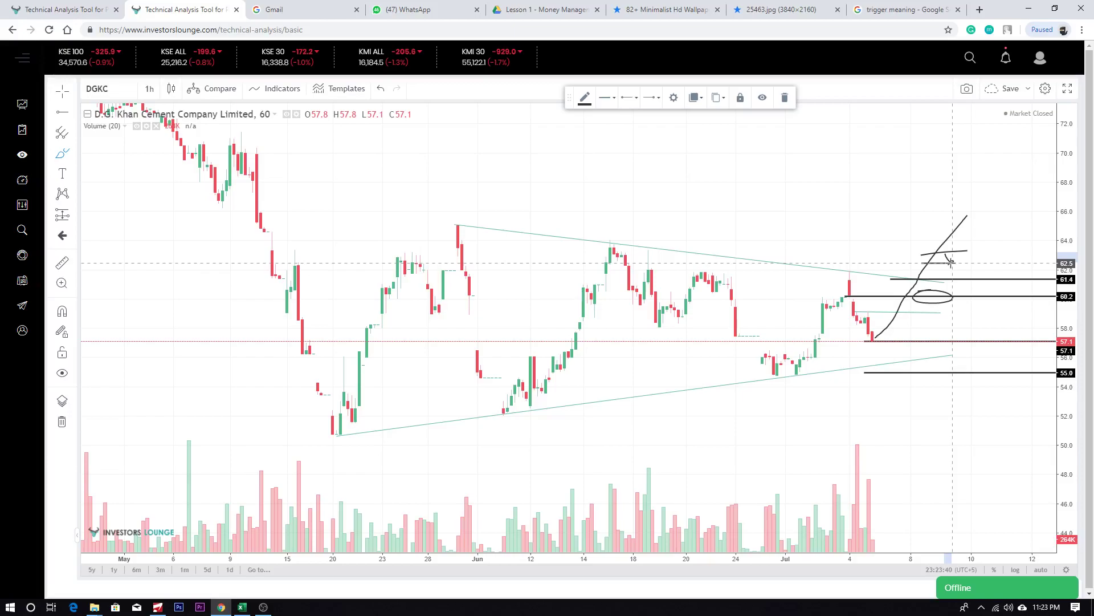
pyautogui.moveTo(951, 262)
pyautogui.mouseDown()
pyautogui.moveTo(966, 285)
pyautogui.moveTo(976, 278)
pyautogui.moveTo(946, 271)
pyautogui.mouseUp()
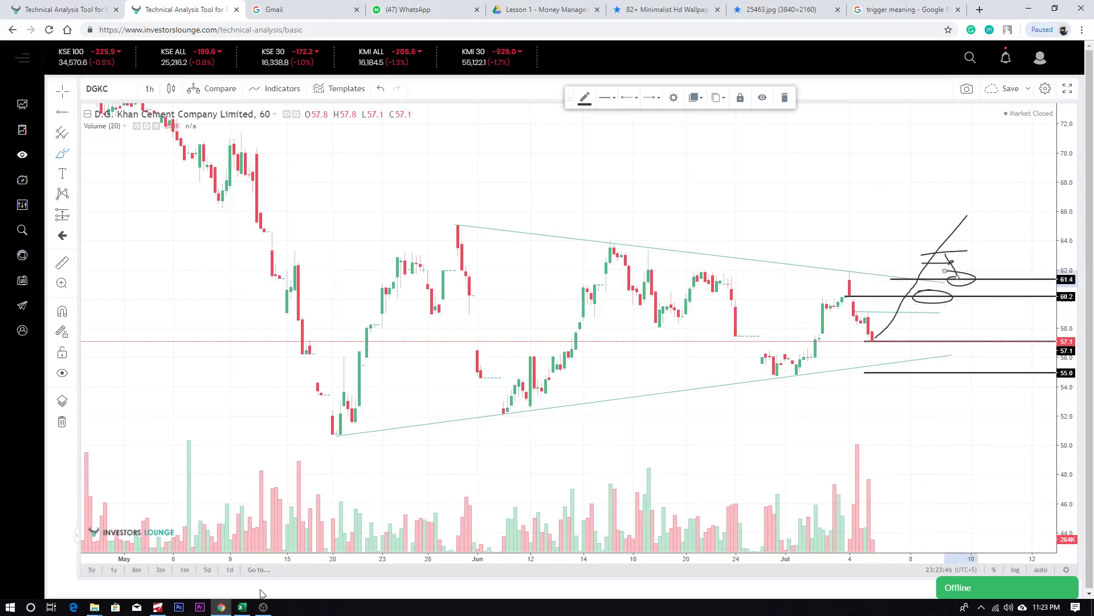
# Switch to BMA Trading Terminal and fill in a regular-market DGKC sell order with type STOP LOSS, price 61.4 and trigger price 62.5
pyautogui.click(157, 607)
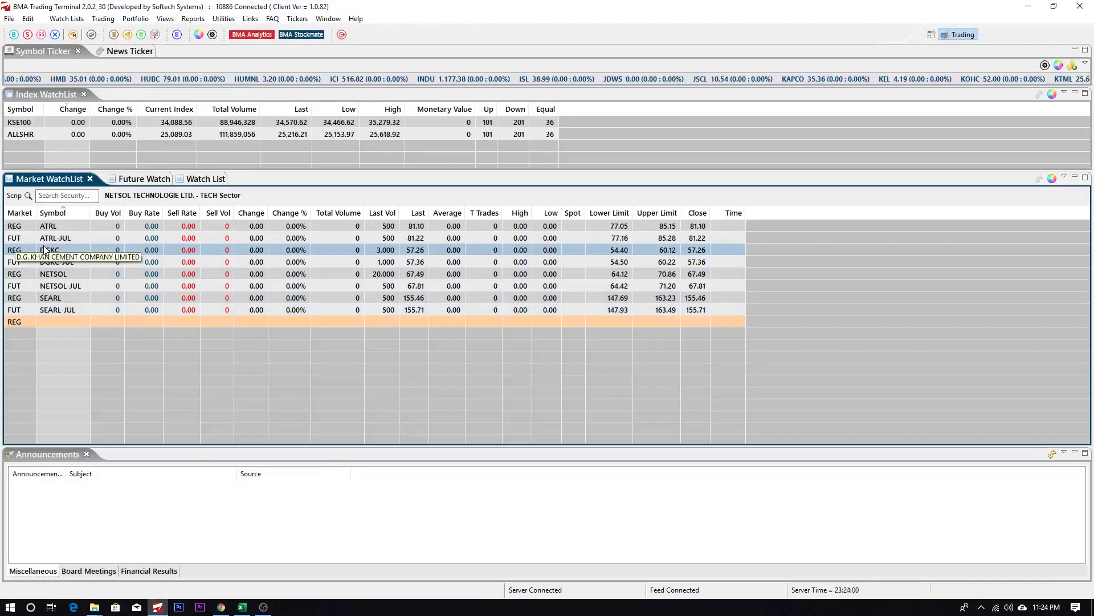
pyautogui.press('F2')
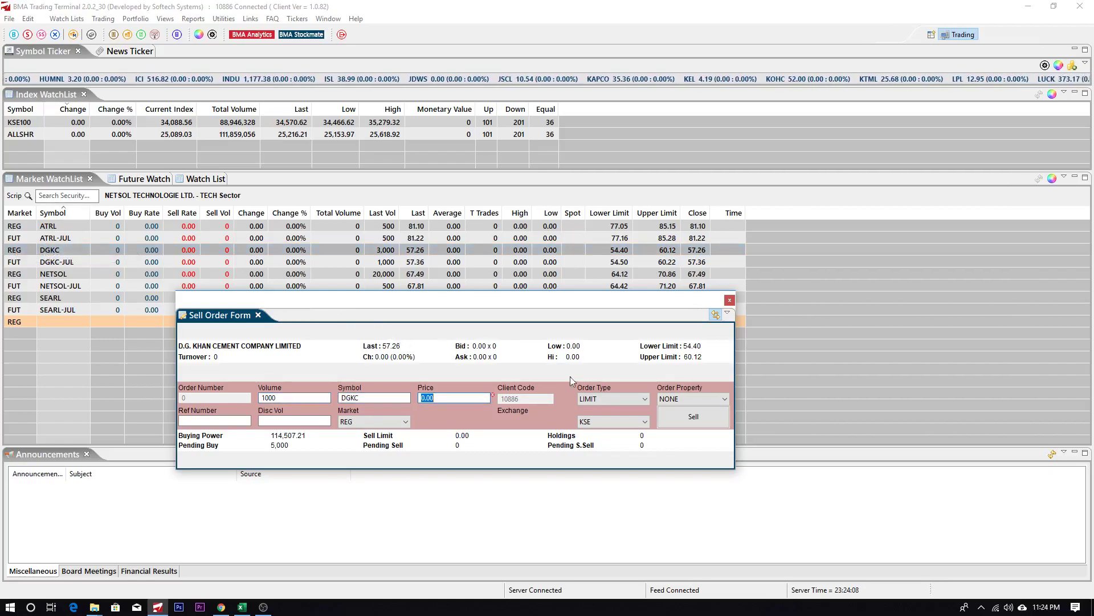
pyautogui.click(613, 398)
pyautogui.click(598, 427)
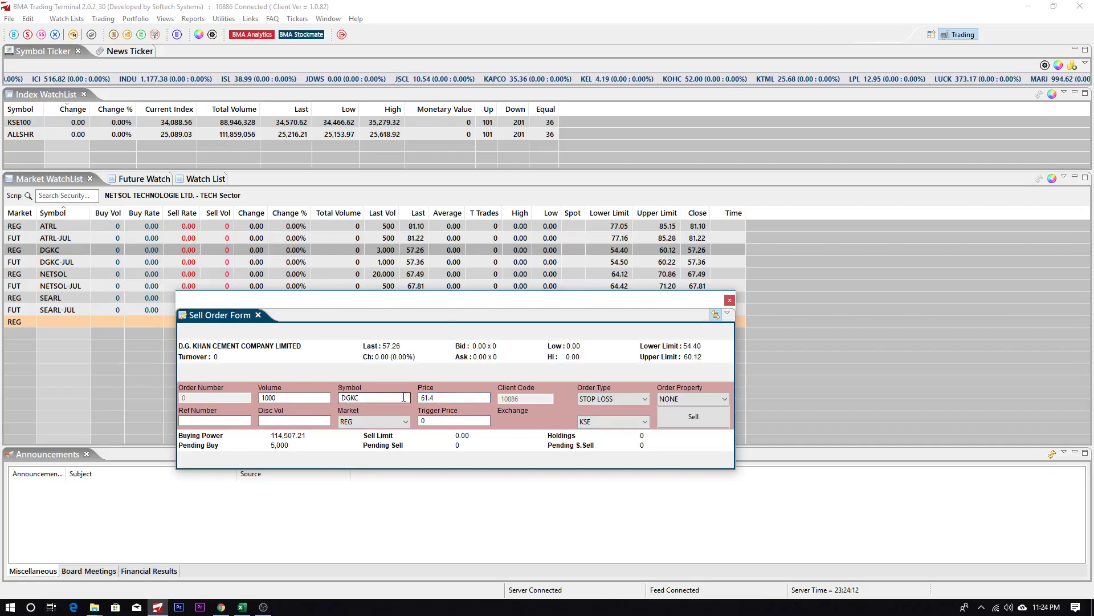
pyautogui.click(421, 421)
pyautogui.write('62.5')
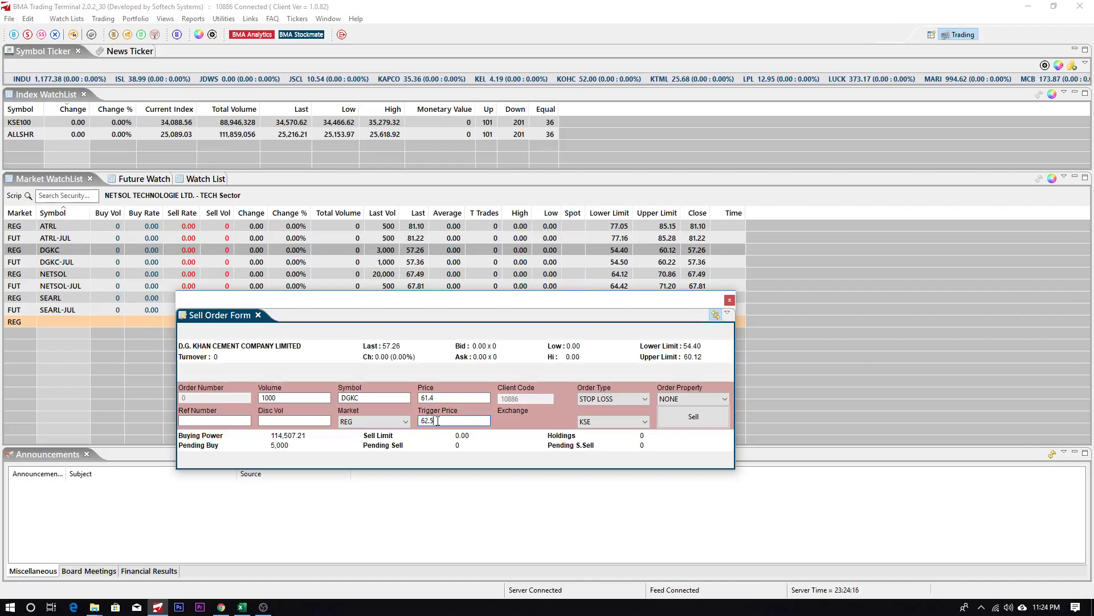
pyautogui.click(428, 398)
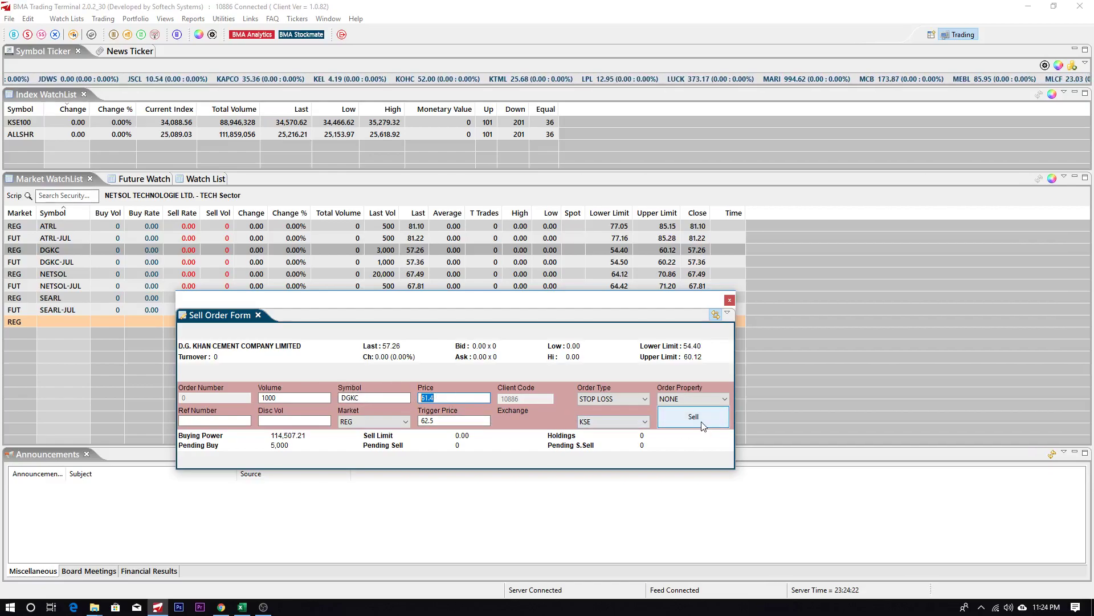
# Submit the DGKC stop-loss sell order, authorising it with the PIN code, and close the order form
pyautogui.click(702, 423)
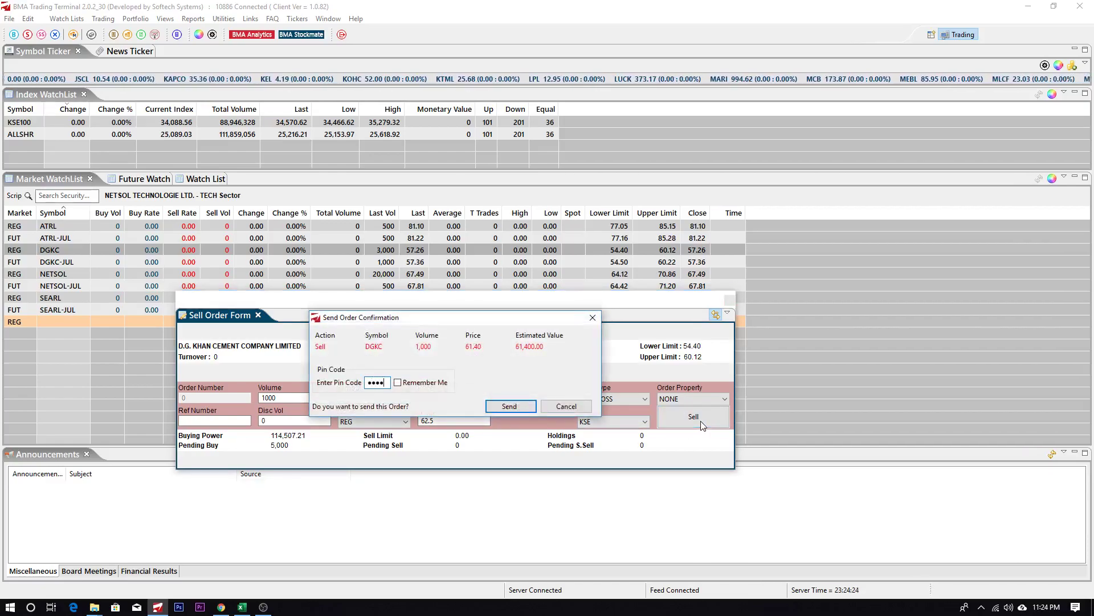
pyautogui.press('Return')
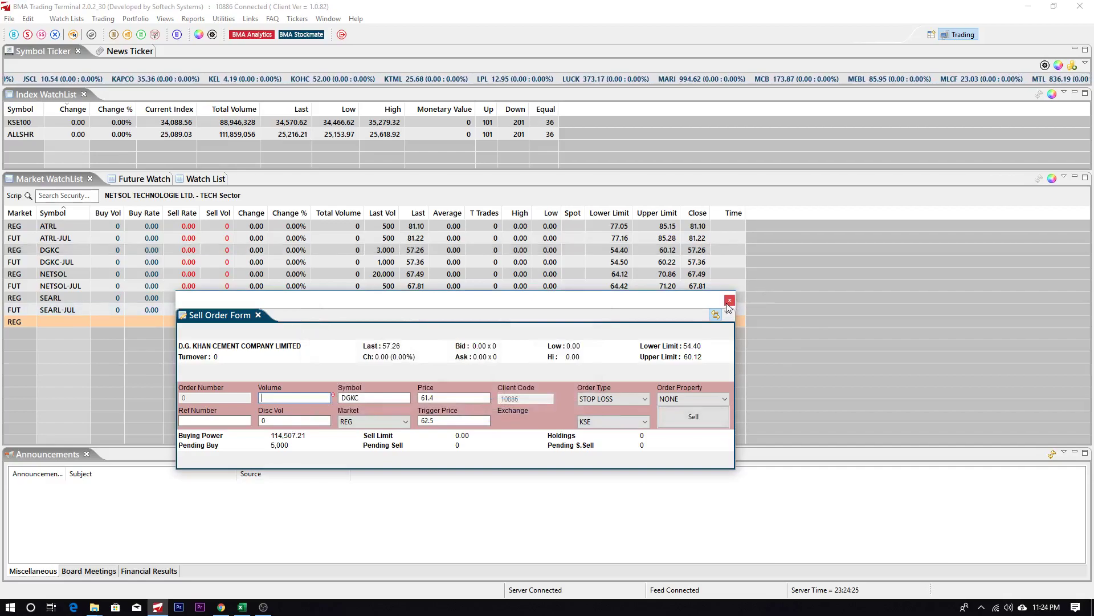
pyautogui.click(730, 302)
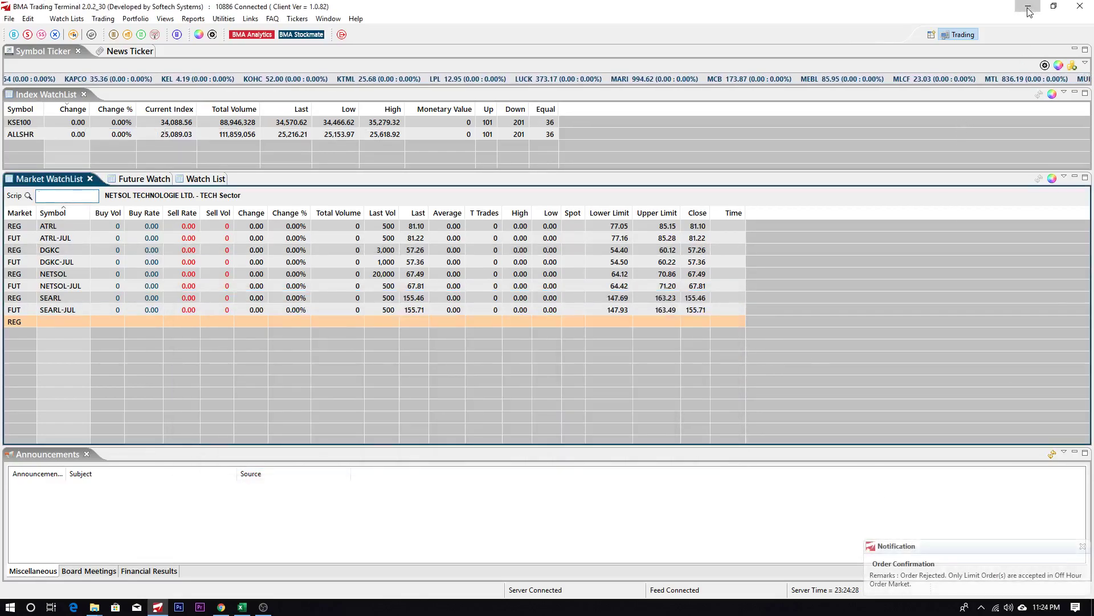
# Return to the DGKC chart and undo all the brushed strokes, marks and loops
pyautogui.click(1028, 8)
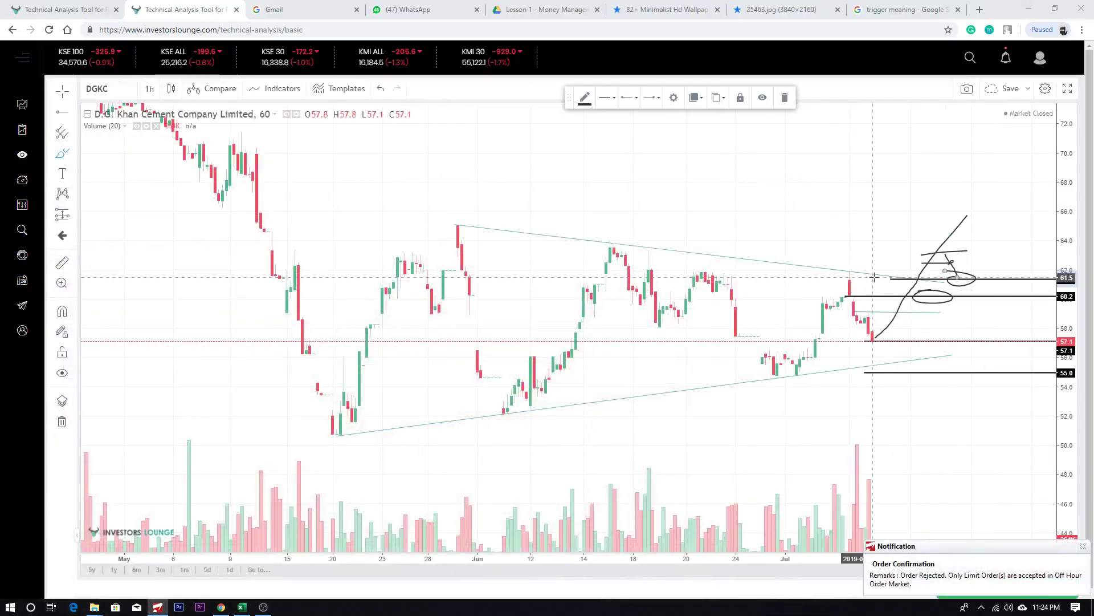
pyautogui.hotkey('ctrl', 'z')
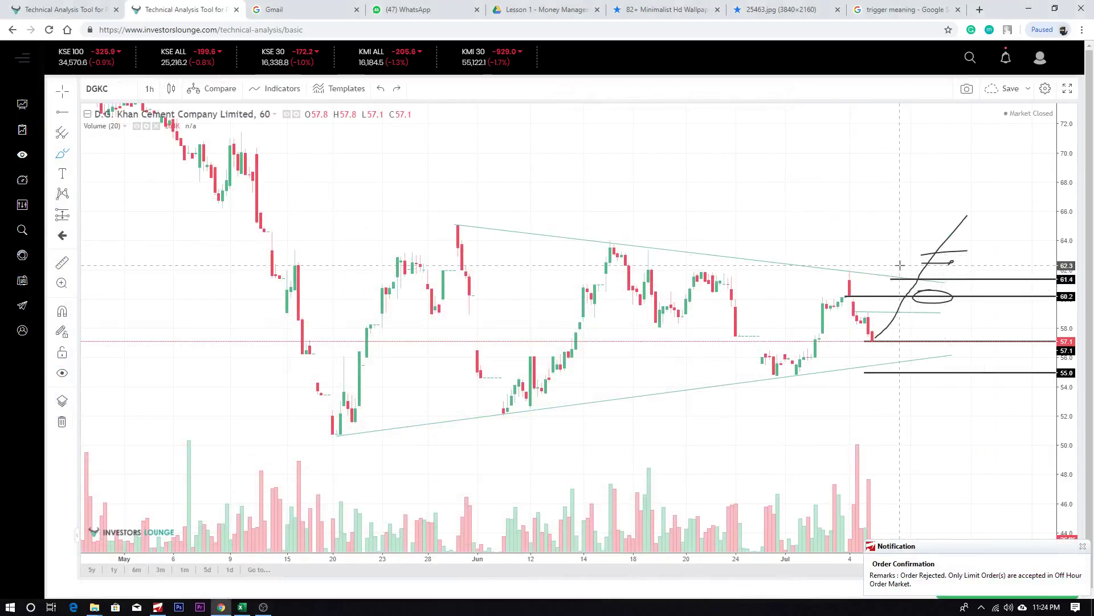
pyautogui.hotkey('ctrl', 'z')
pyautogui.hotkey('ctrl', 'z')
pyautogui.hotkey('ctrl', 'z')
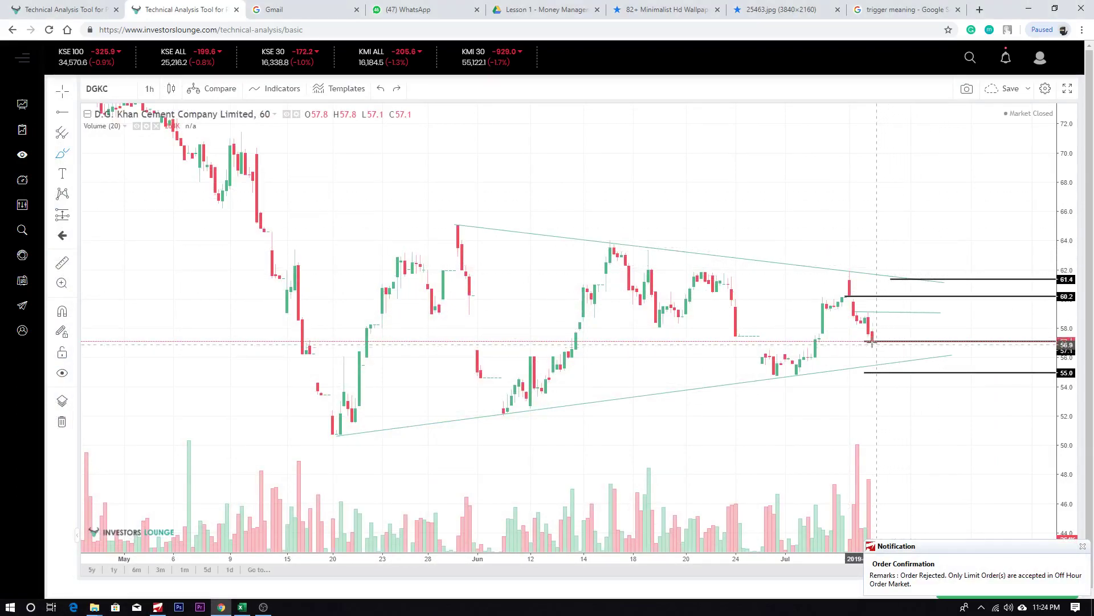
# Brush a rising stroke from about 57.1 up to 66 and a small loop around the 61.4 level on the DGKC chart
pyautogui.moveTo(872, 341); pyautogui.dragTo(940, 211)
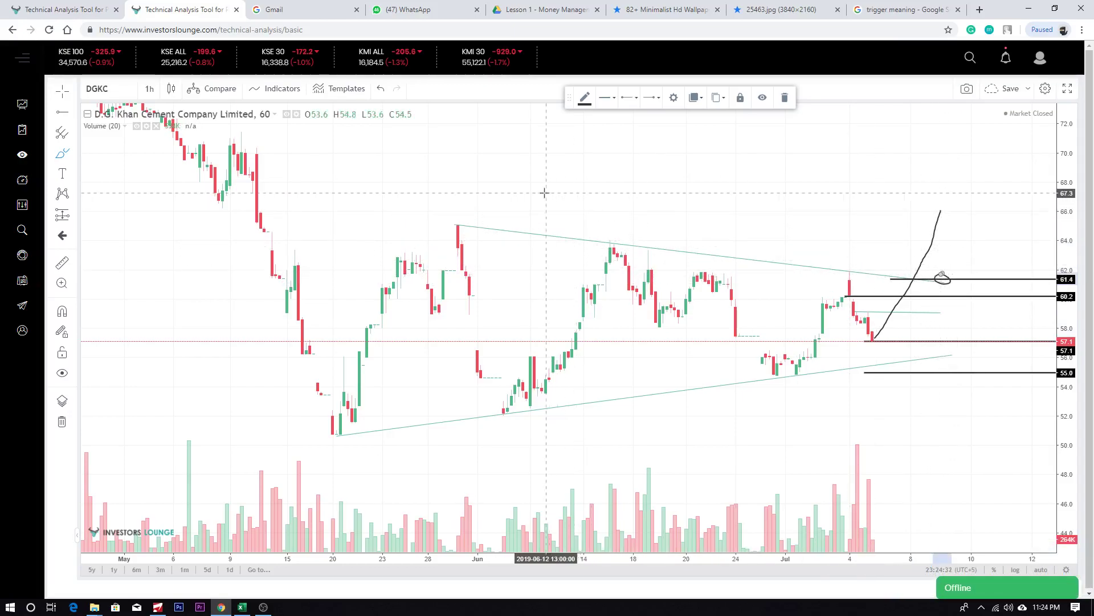
pyautogui.hotkey('alt', 't')
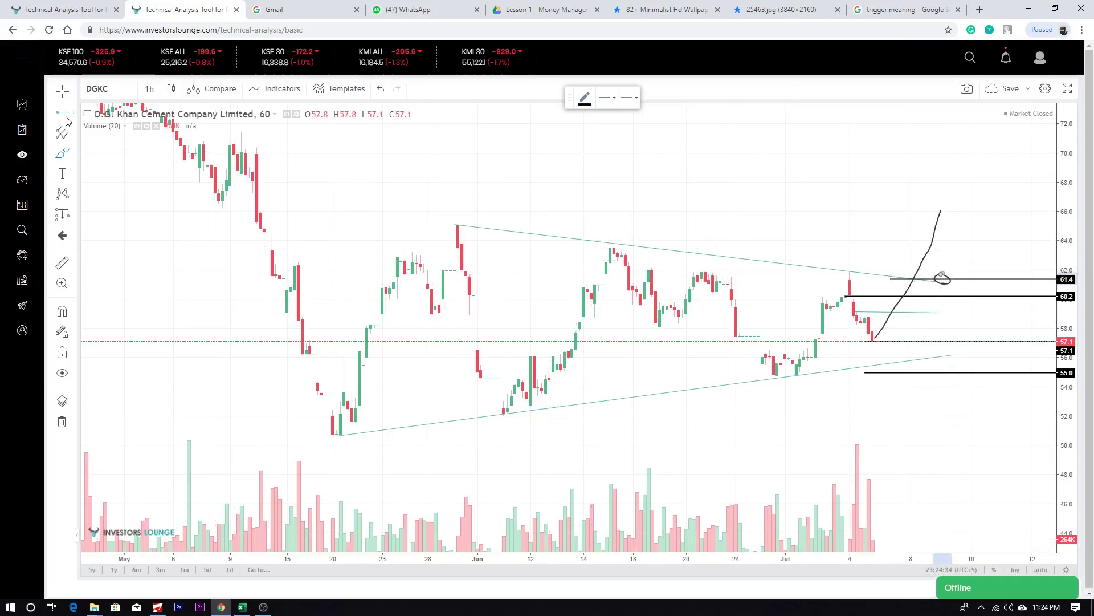
# Place a horizontal ray at about 66.7, and undo it together with the rising brush stroke and the loop around 61.4
pyautogui.click(204, 201)
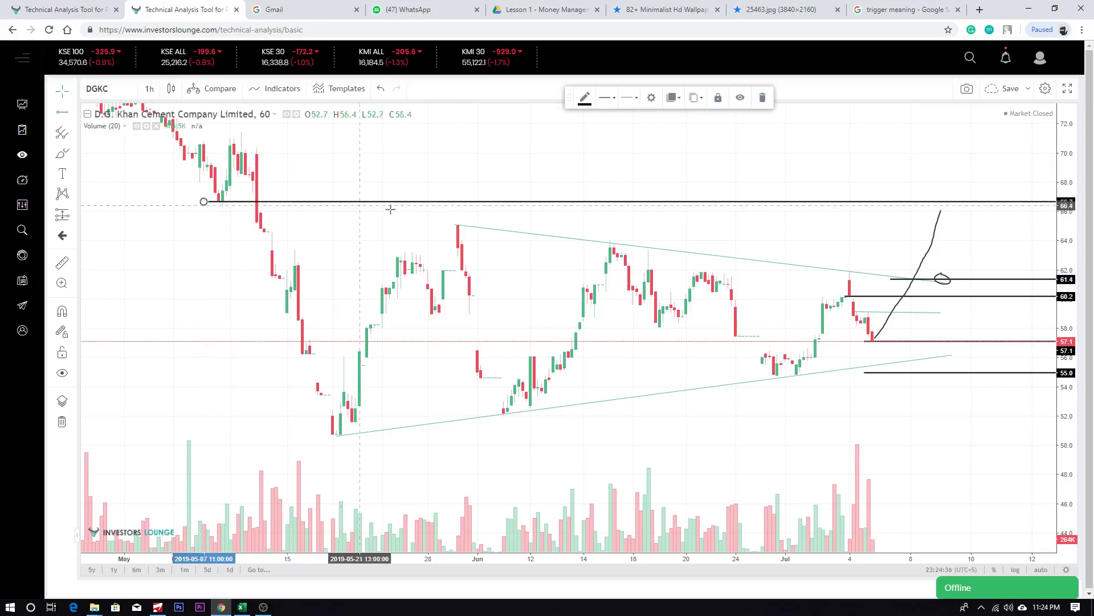
pyautogui.click(942, 210)
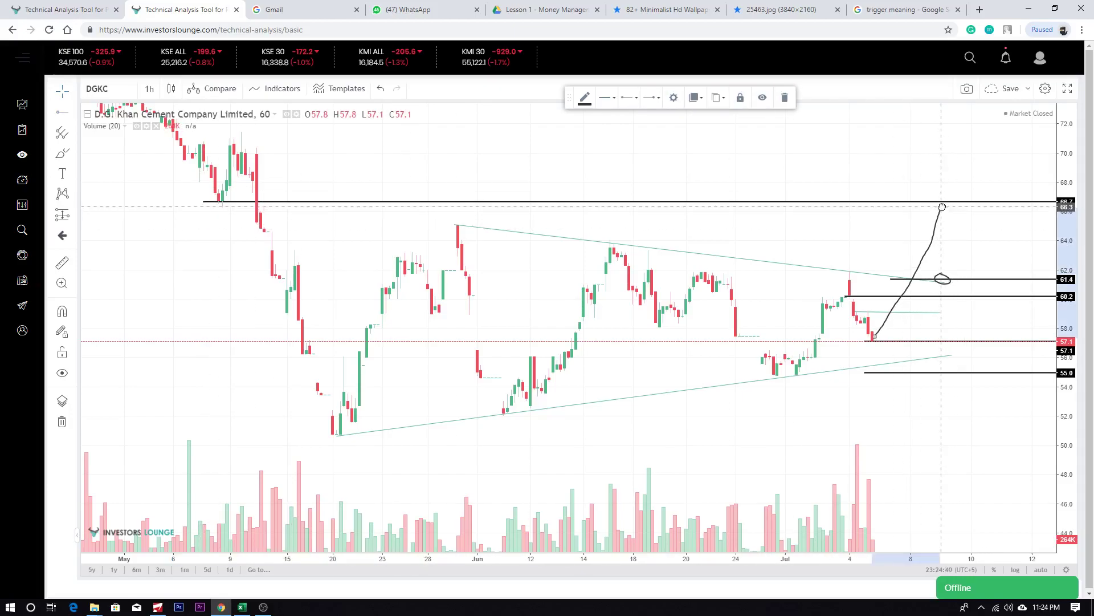
pyautogui.moveTo(904, 312); pyautogui.dragTo(897, 308)
pyautogui.hotkey('ctrl', 'z')
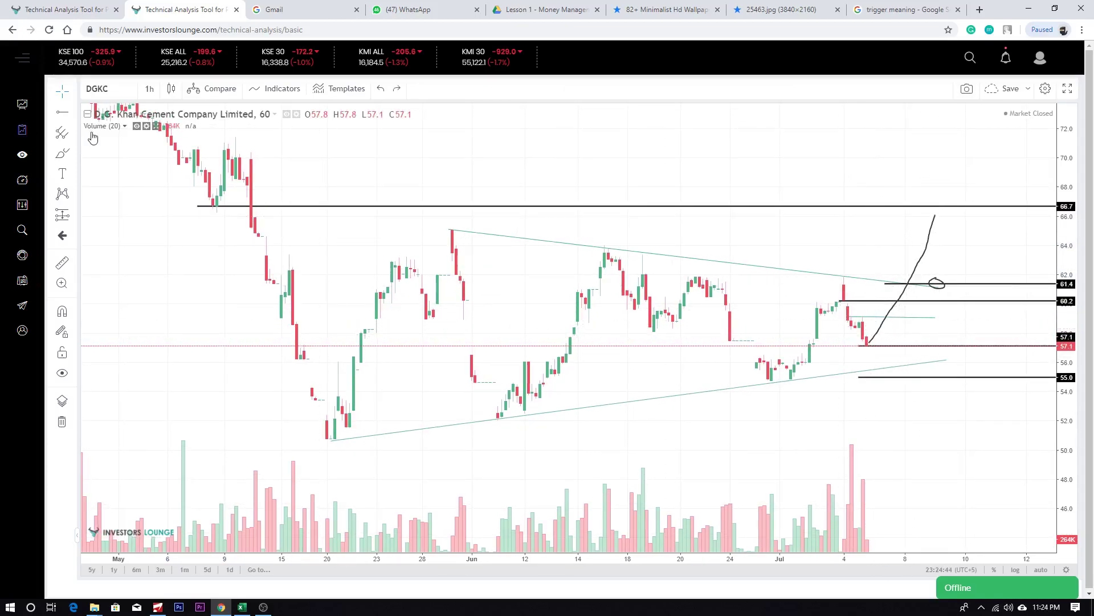
pyautogui.hotkey('ctrl', 'z')
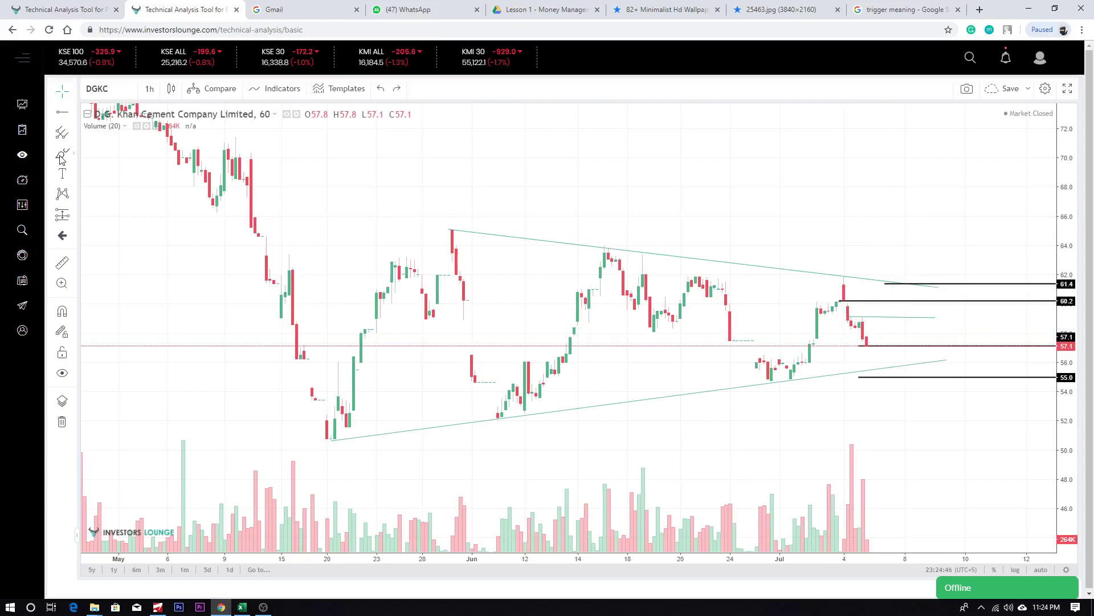
# Place a horizontal ray at 66.5 and brush a rising stroke from about 57.1 up to it, with a large loop around the stroke's end
pyautogui.click(62, 156)
pyautogui.click(62, 114)
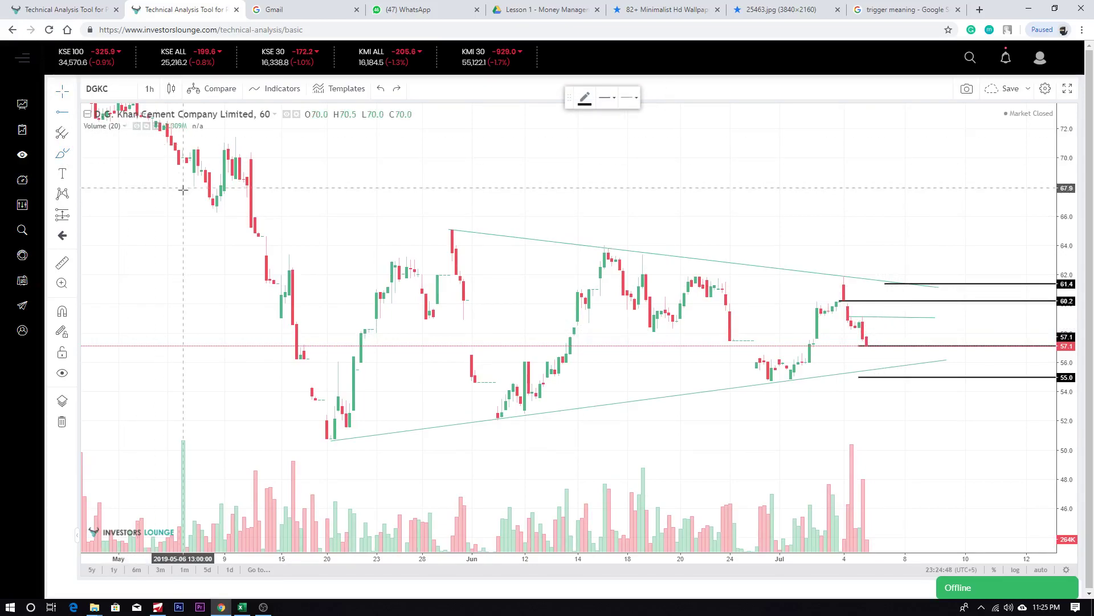
pyautogui.click(193, 209)
pyautogui.click(61, 157)
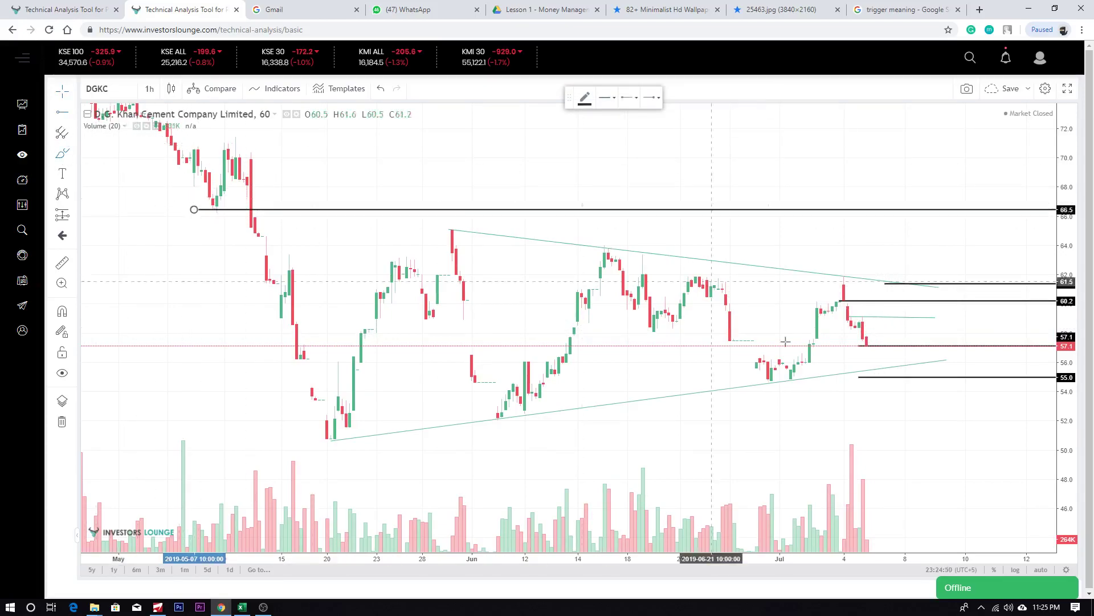
pyautogui.moveTo(871, 344); pyautogui.dragTo(931, 210)
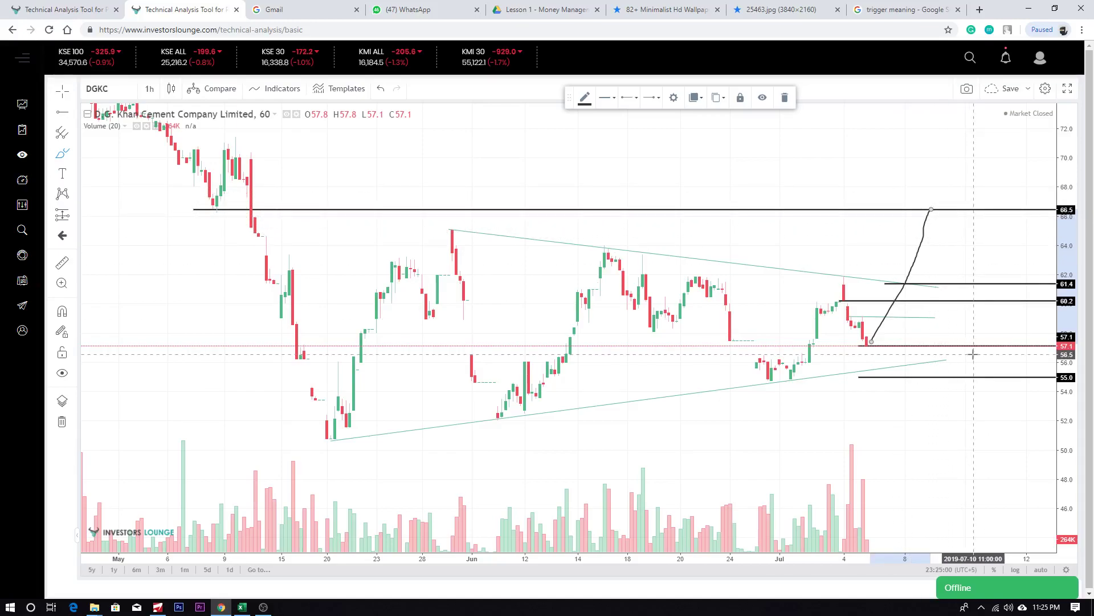
pyautogui.moveTo(948, 196); pyautogui.dragTo(824, 169)
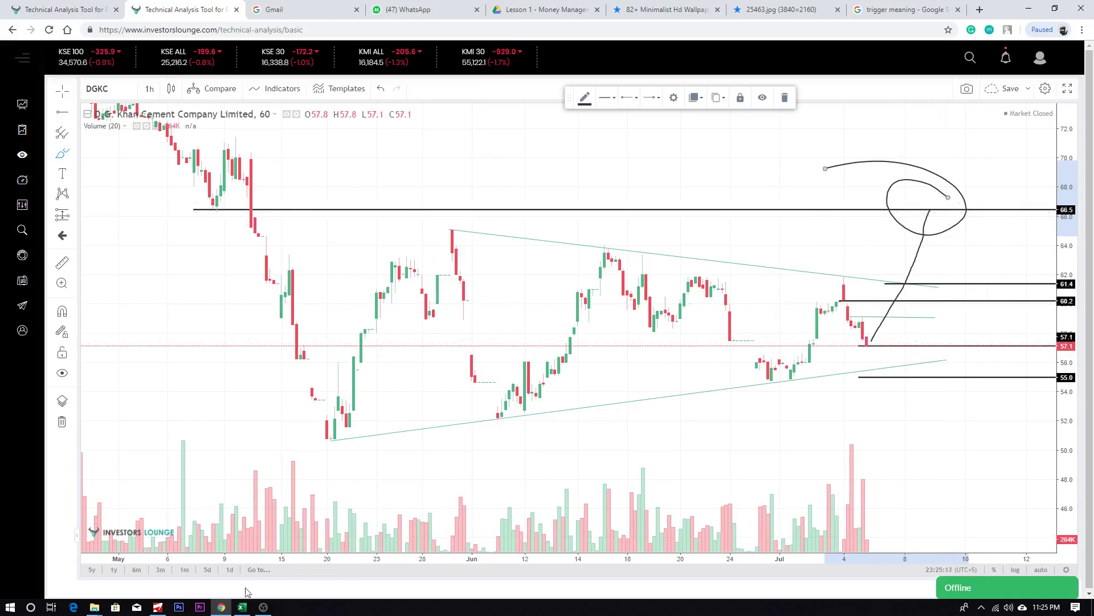
# Switch to BMA Trading Terminal, review the DGKC orders and the options for the 61.40 sell order, and close the order list
pyautogui.click(158, 607)
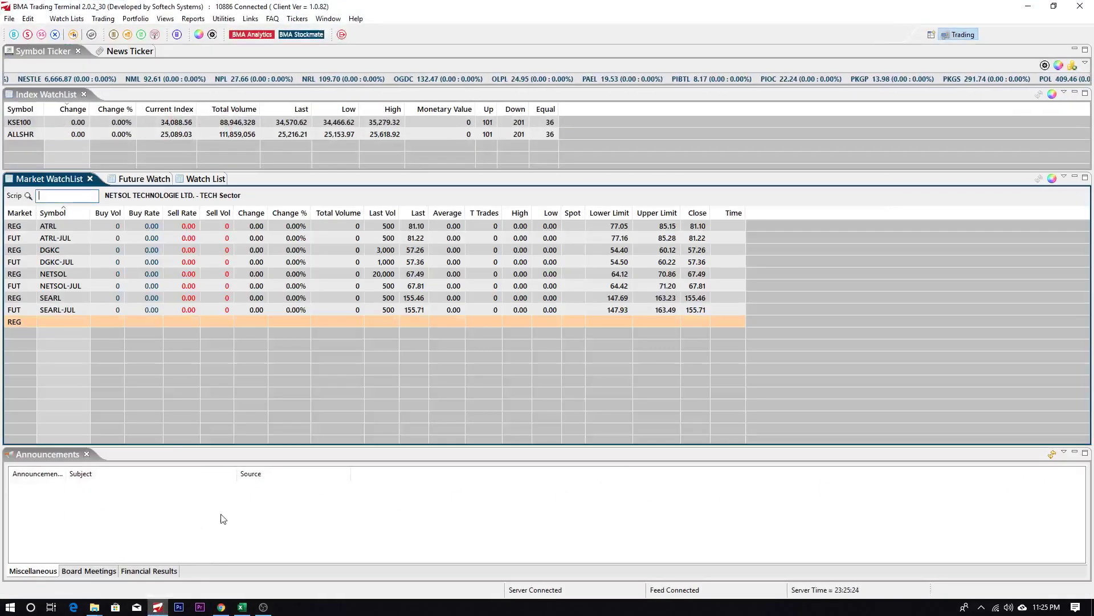
pyautogui.click(103, 18)
pyautogui.click(147, 140)
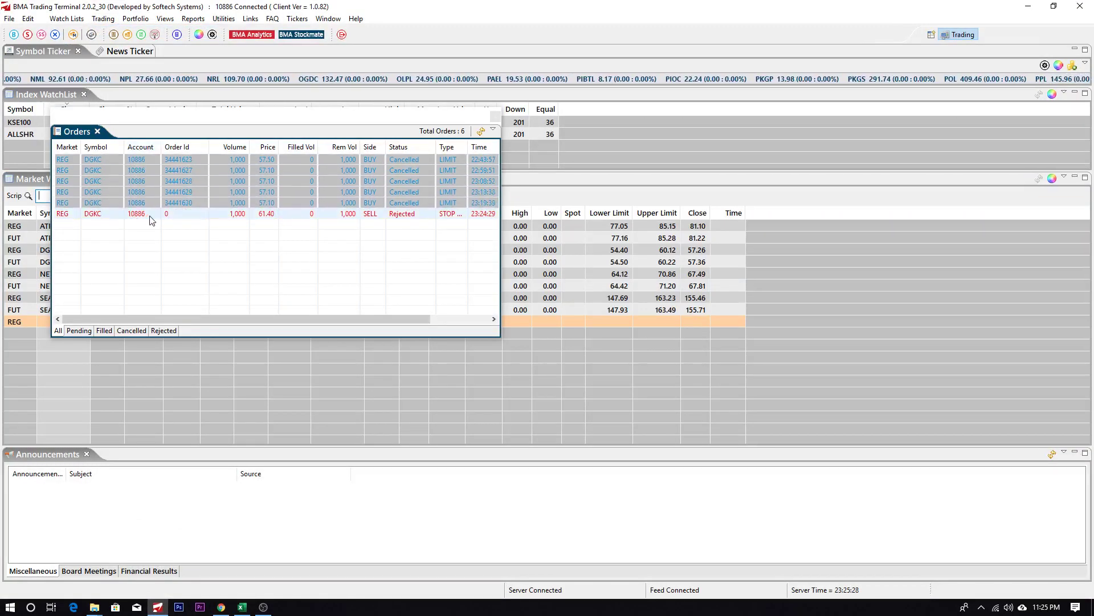
pyautogui.rightClick(145, 216)
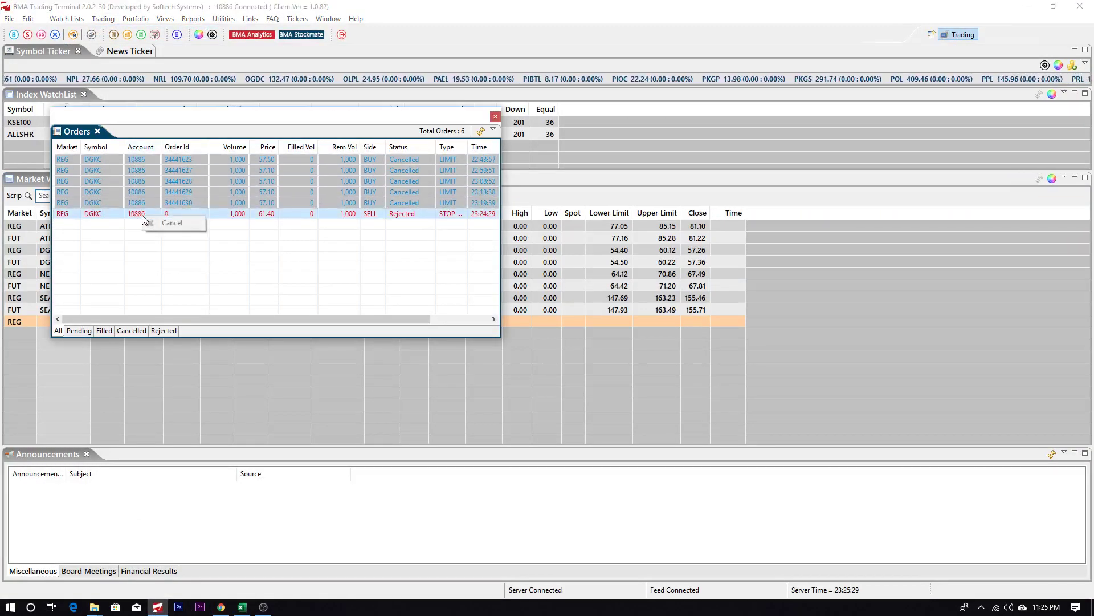
pyautogui.press('Escape')
pyautogui.press('Escape')
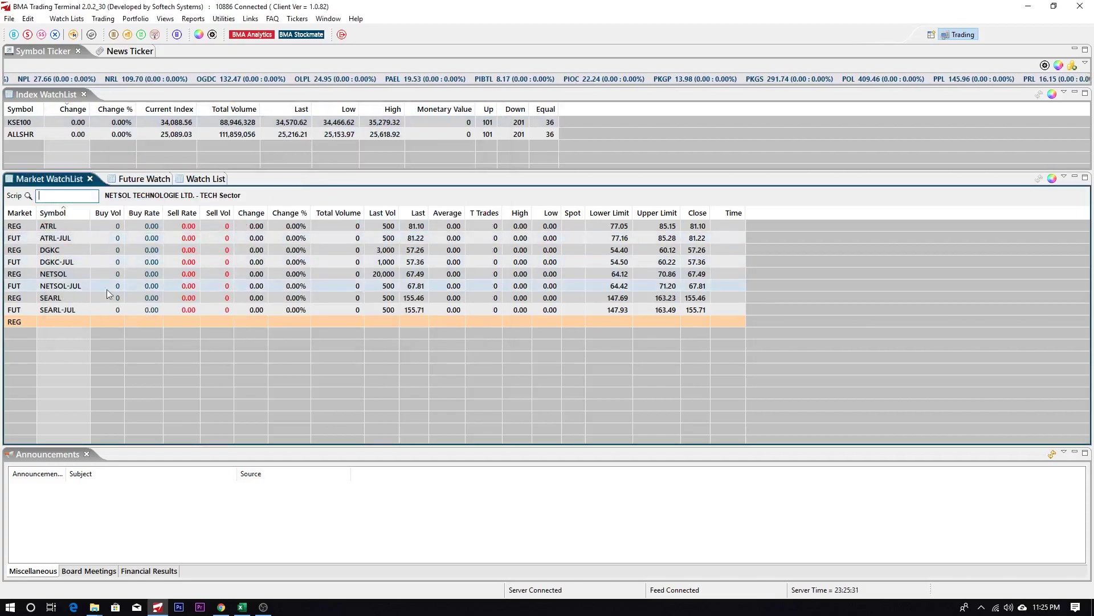
# Start a regular-market DGKC limit sell order with volume 1000, and consult the chart for the price to enter
pyautogui.doubleClick(81, 250)
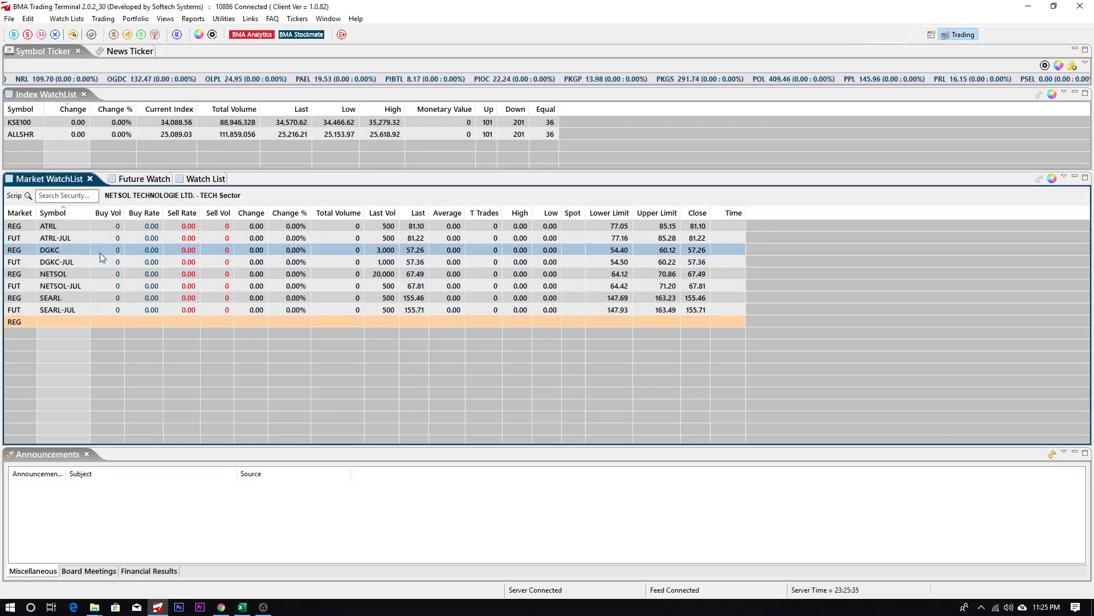
pyautogui.press('F1')
pyautogui.press('Escape')
pyautogui.press('F2')
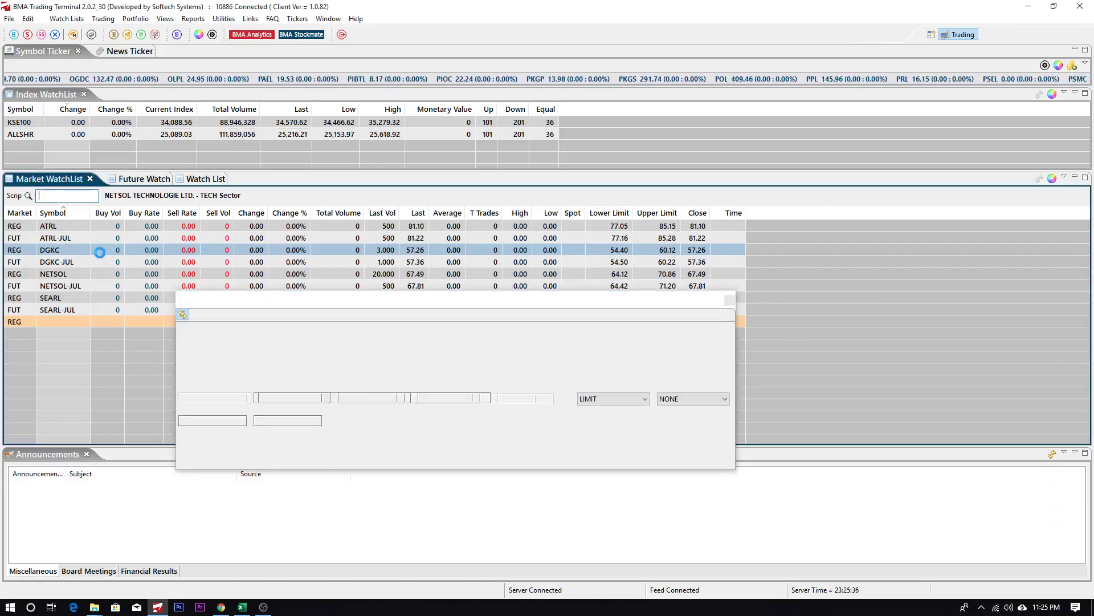
pyautogui.write('1000')
pyautogui.press('Tab')
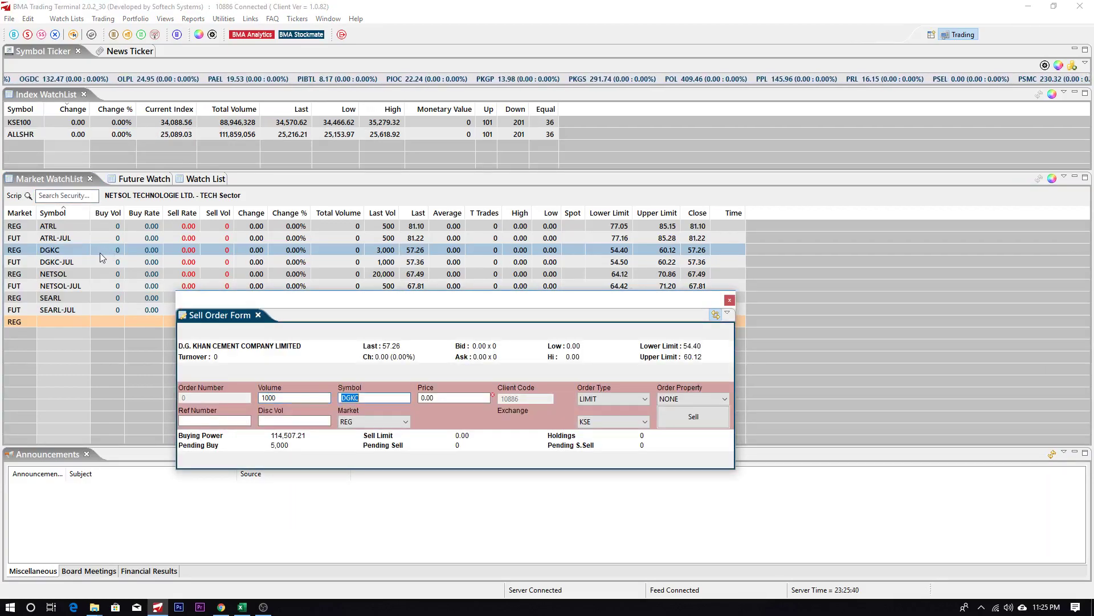
pyautogui.write('6')
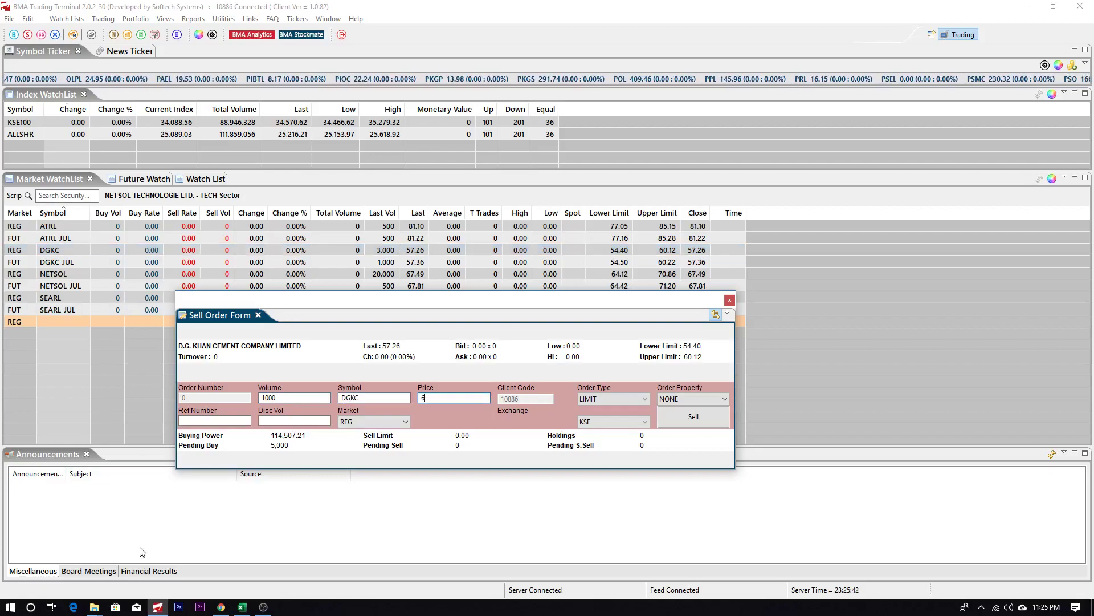
pyautogui.click(220, 607)
pyautogui.click(157, 607)
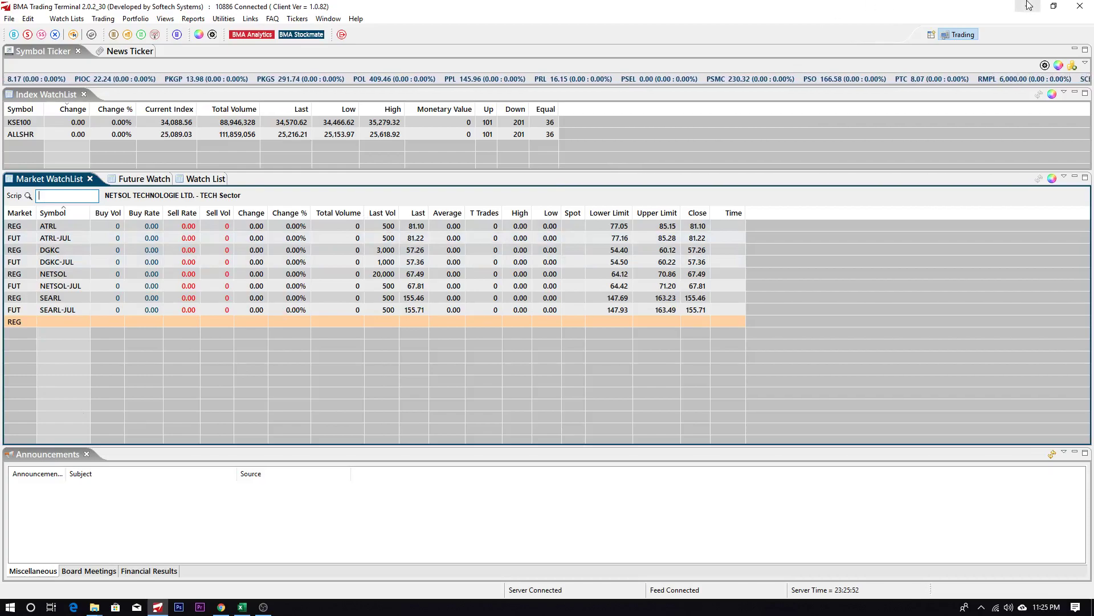
# Return to the DGKC chart in the browser and remove the rising stroke and the loop around the 66.5 level
pyautogui.hotkey('alt', 'Tab')
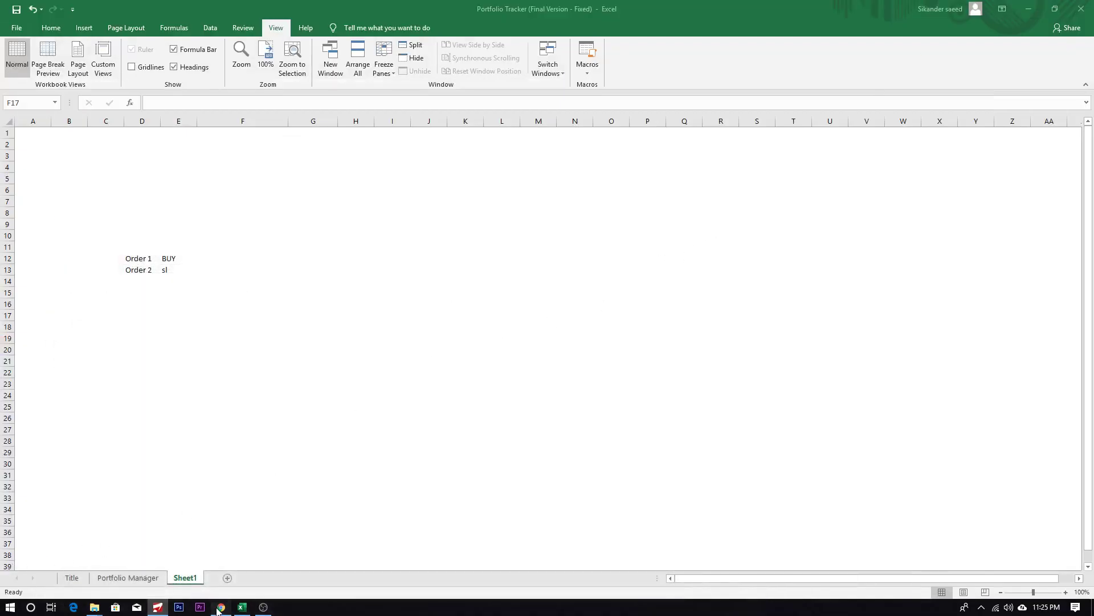
pyautogui.click(222, 606)
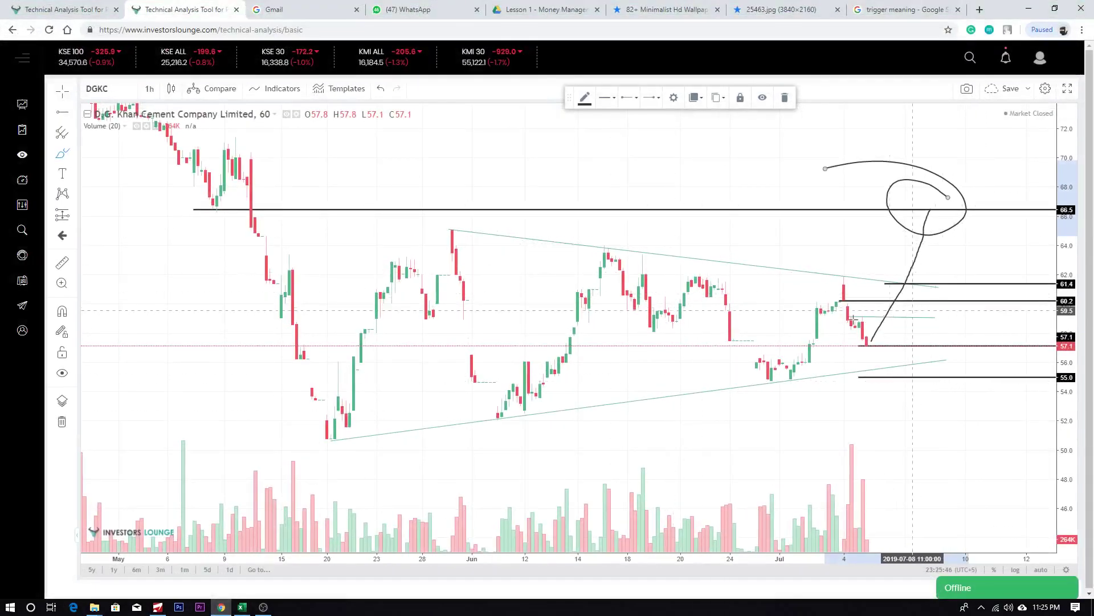
pyautogui.press('Delete')
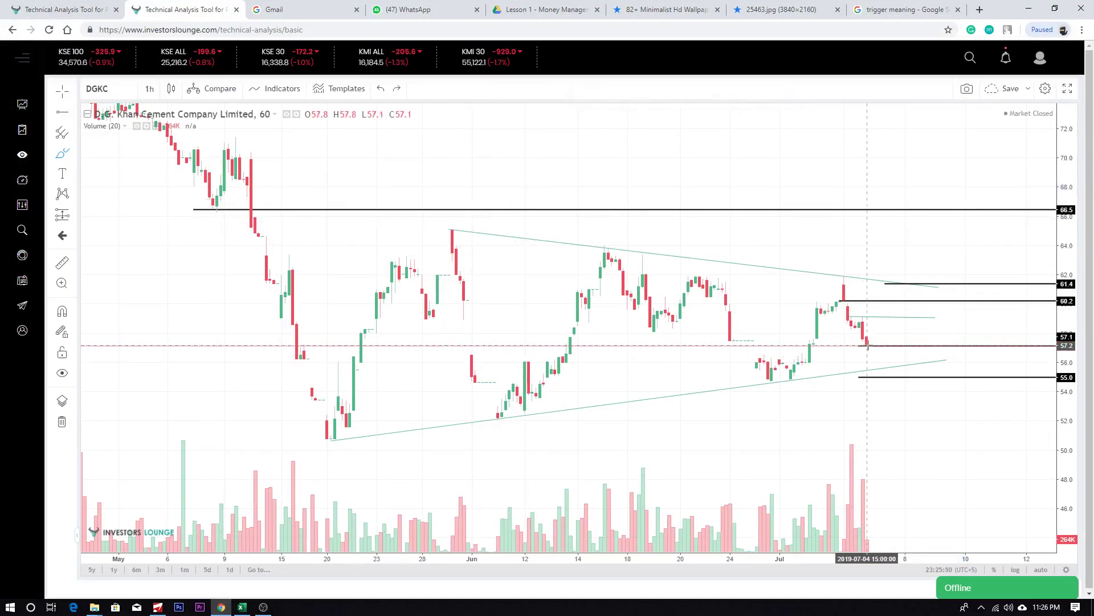
# Brush a rising stroke from about 57.1 to 66 with a stepped trailing path alongside it, and undo these strokes
pyautogui.moveTo(867, 346); pyautogui.dragTo(965, 218)
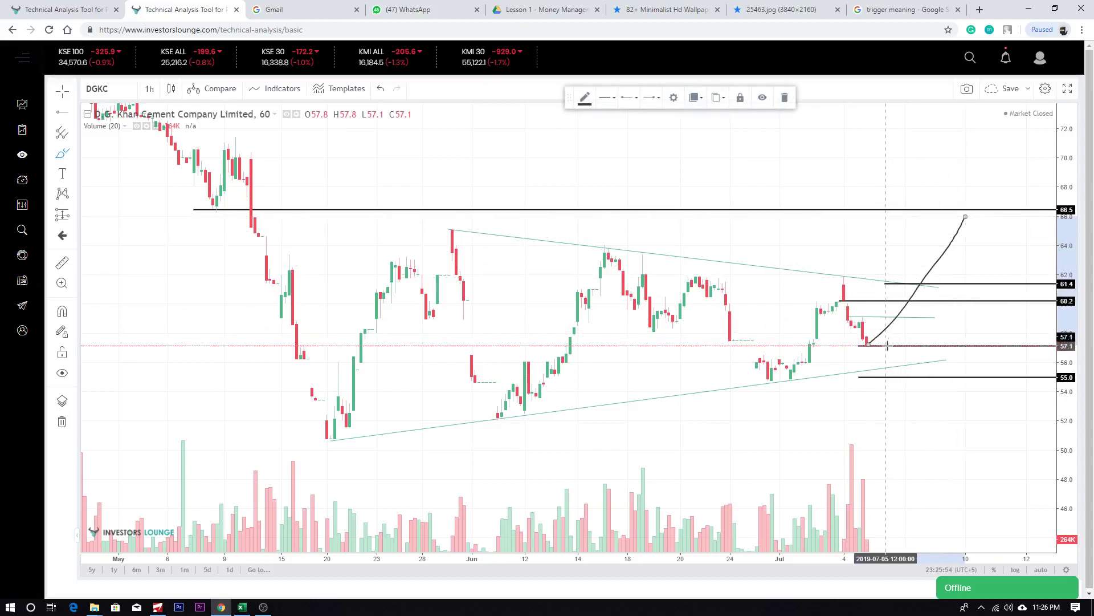
pyautogui.moveTo(884, 331)
pyautogui.mouseDown()
pyautogui.moveTo(920, 304)
pyautogui.moveTo(918, 283)
pyautogui.moveTo(974, 227)
pyautogui.moveTo(963, 219)
pyautogui.moveTo(984, 242)
pyautogui.moveTo(964, 241)
pyautogui.moveTo(1026, 239)
pyautogui.mouseUp()
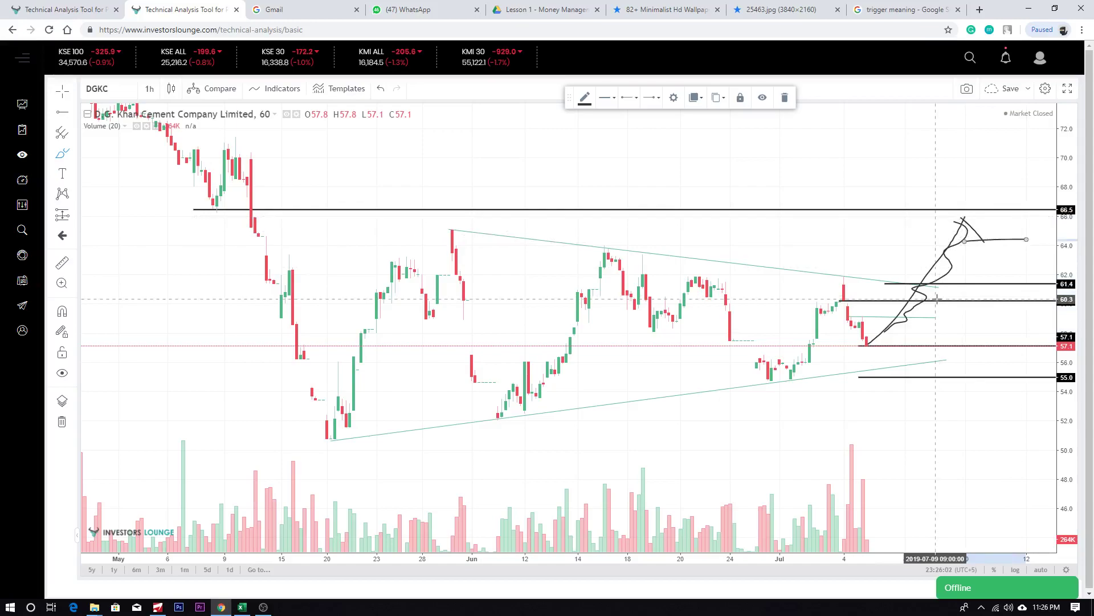
pyautogui.hotkey('ctrl', 'z')
pyautogui.hotkey('ctrl', 'z')
pyautogui.hotkey('ctrl', 'z')
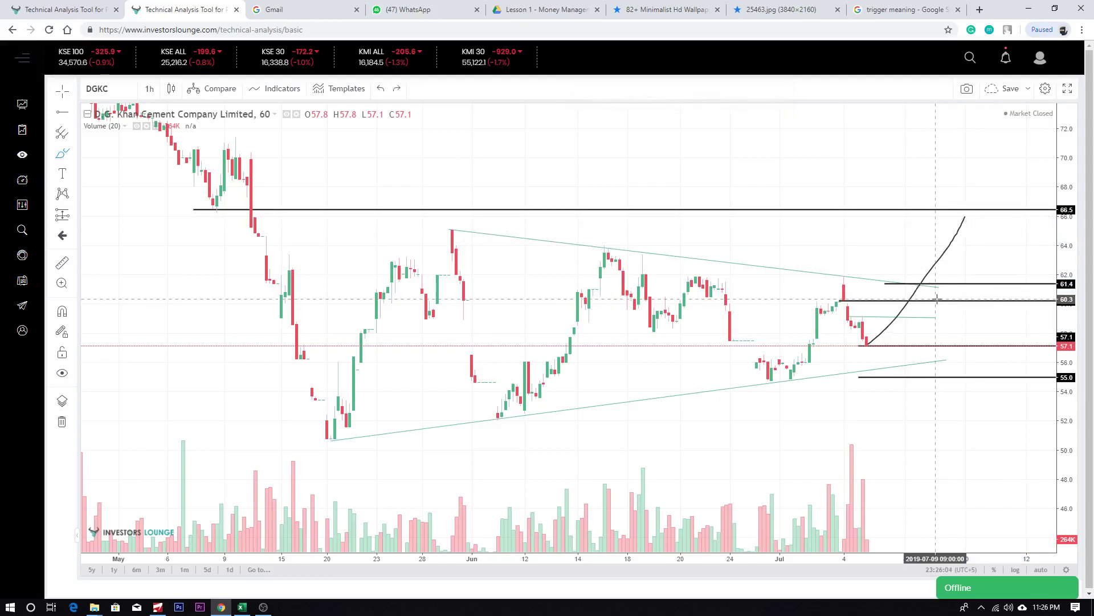
# Brush loops around the 57.1 and 60.2 levels, joined by a rising stroke, and mark the 57.1 loop with a cross
pyautogui.moveTo(871, 335)
pyautogui.mouseDown()
pyautogui.moveTo(899, 356)
pyautogui.moveTo(872, 337)
pyautogui.mouseUp()
pyautogui.moveTo(885, 294)
pyautogui.mouseDown()
pyautogui.moveTo(872, 339)
pyautogui.moveTo(908, 264)
pyautogui.mouseUp()
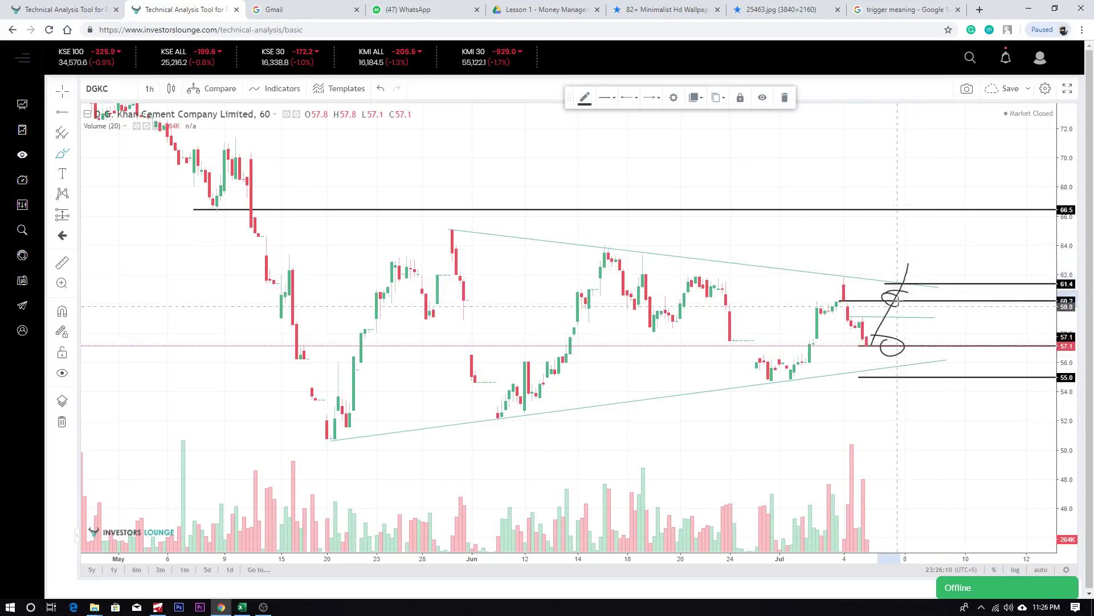
pyautogui.moveTo(906, 326); pyautogui.dragTo(901, 338)
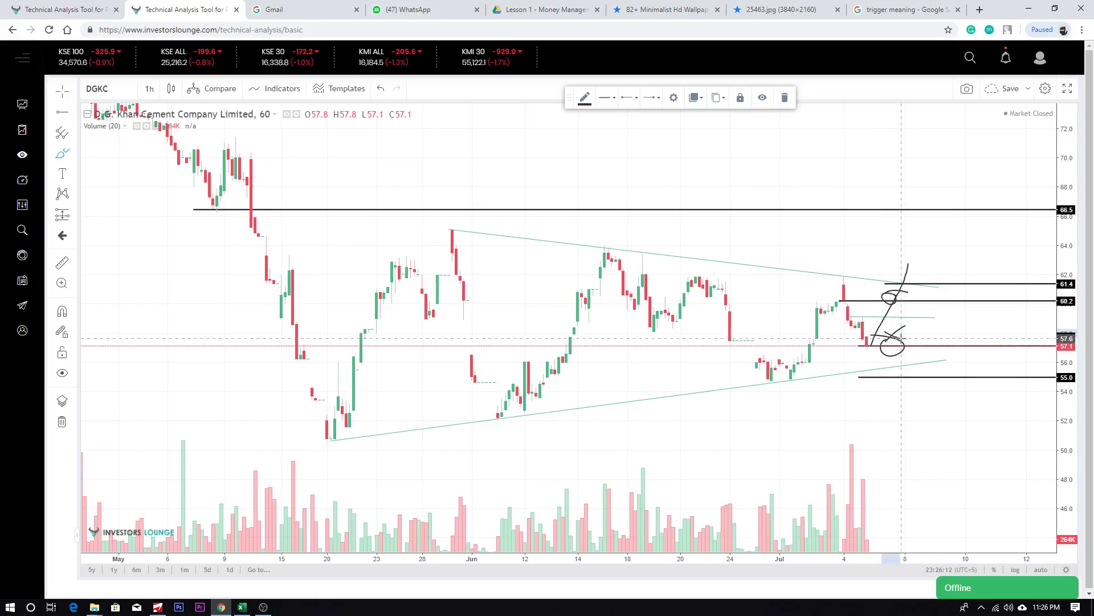
# Brush a check mark at 60.2, extend the rising stroke to about 66, cross the spot above 61.4 and loop around the 66.5 level
pyautogui.moveTo(867, 283)
pyautogui.mouseDown()
pyautogui.moveTo(898, 283)
pyautogui.moveTo(931, 217)
pyautogui.mouseUp()
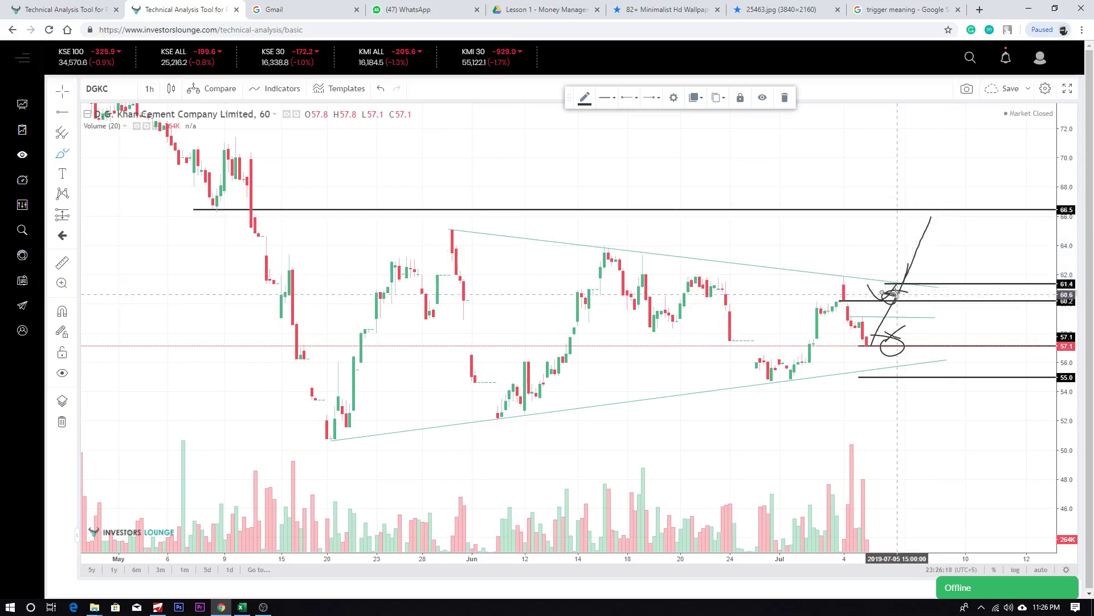
pyautogui.moveTo(920, 273); pyautogui.dragTo(950, 257)
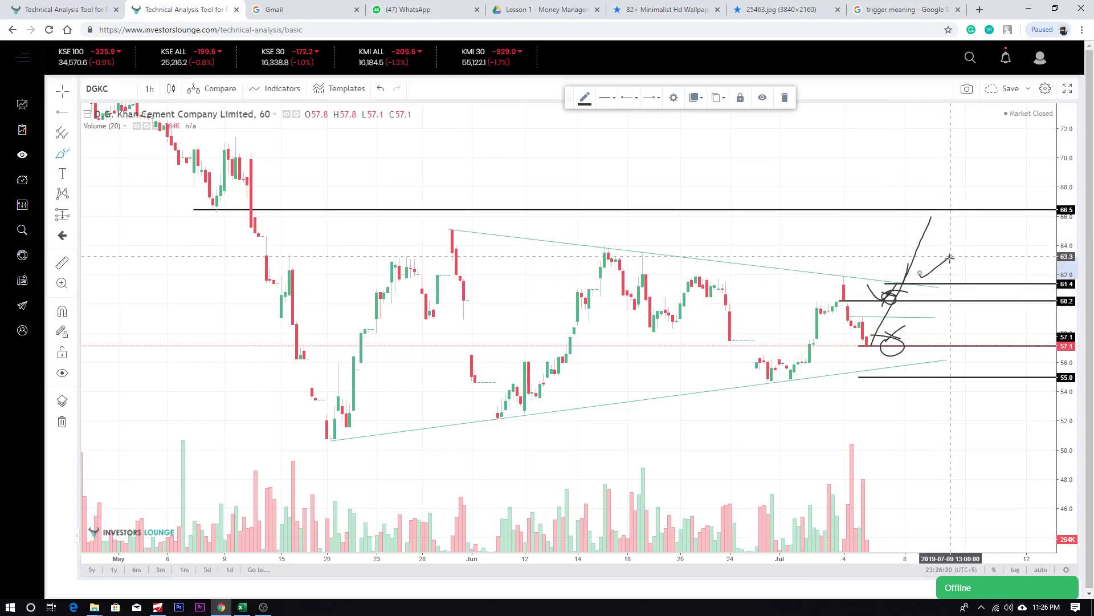
pyautogui.moveTo(930, 217)
pyautogui.mouseDown()
pyautogui.moveTo(946, 182)
pyautogui.moveTo(914, 226)
pyautogui.moveTo(959, 200)
pyautogui.moveTo(893, 189)
pyautogui.mouseUp()
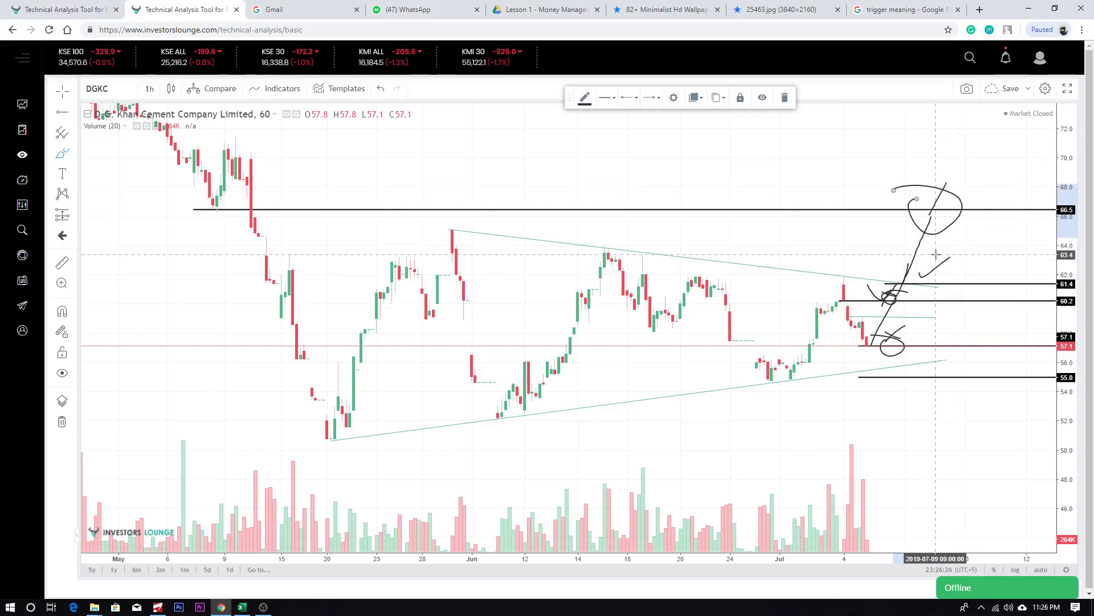
pyautogui.moveTo(928, 258); pyautogui.dragTo(954, 276)
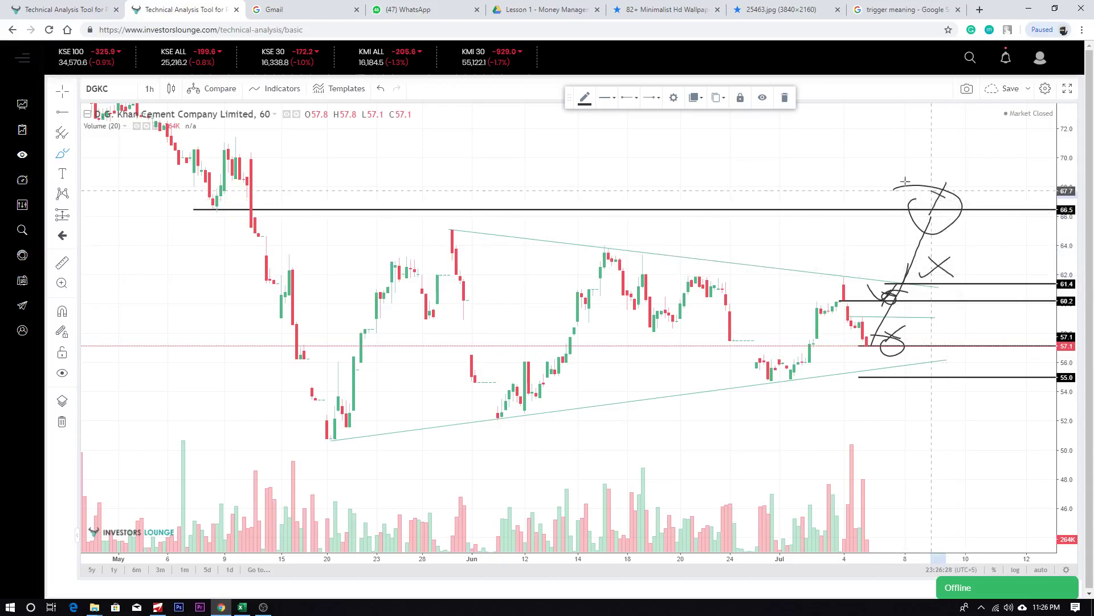
pyautogui.moveTo(946, 198); pyautogui.dragTo(908, 190)
# Undo all the brushed marks, the horizontal ray at 66.5 and the earlier change to the 60.2 line
pyautogui.hotkey('ctrl', 'z')
pyautogui.hotkey('ctrl', 'z')
pyautogui.hotkey('ctrl', 'z')
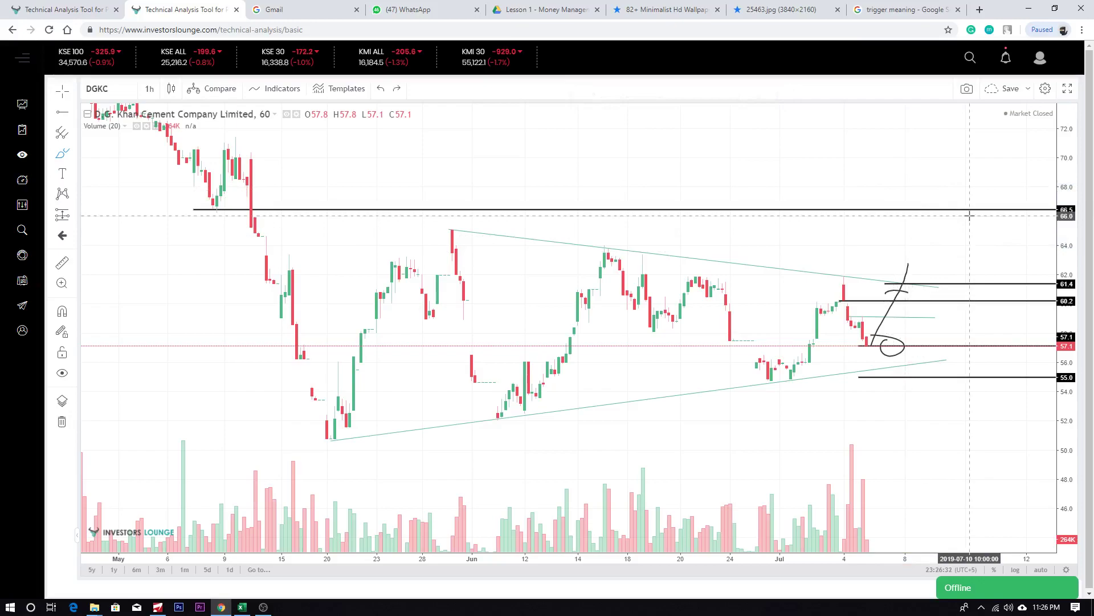
pyautogui.hotkey('ctrl', 'z')
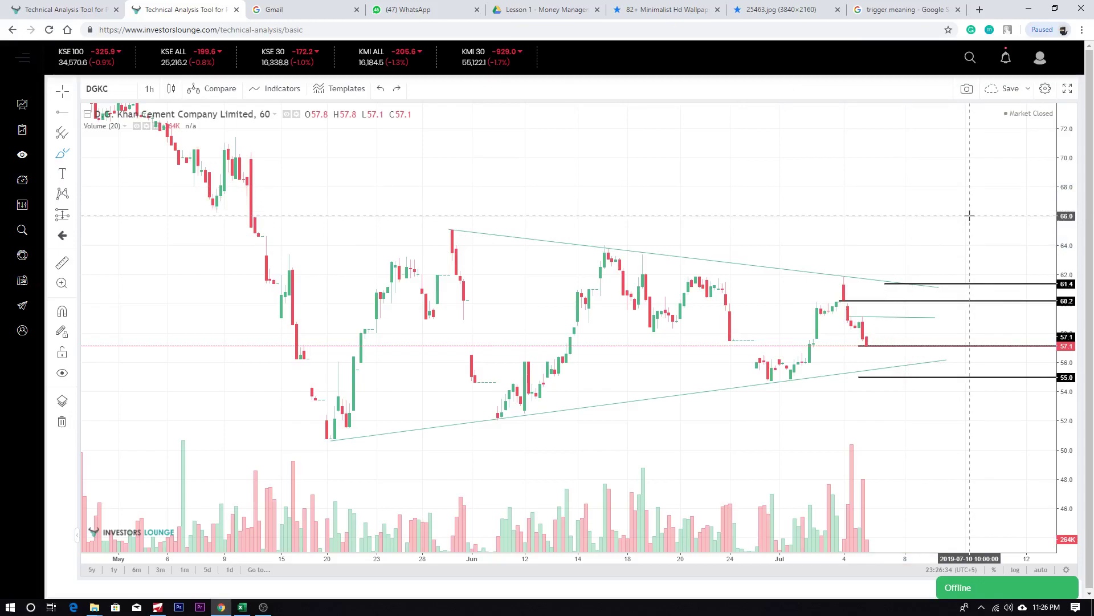
pyautogui.hotkey('ctrl', 'z')
pyautogui.hscroll(-5, 970, 216)
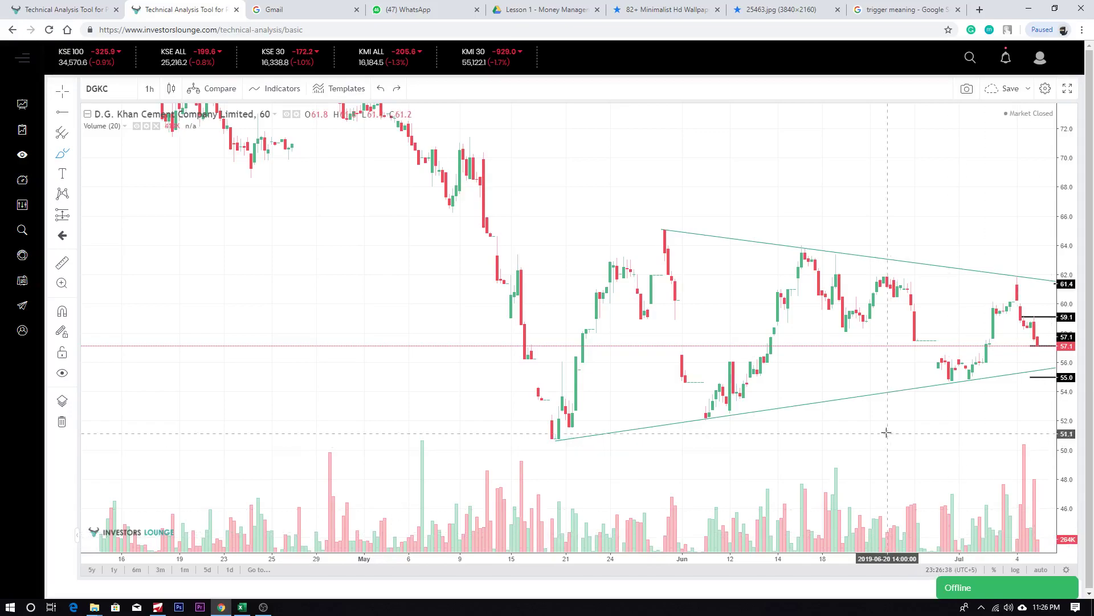
pyautogui.scroll(3, 889, 432)
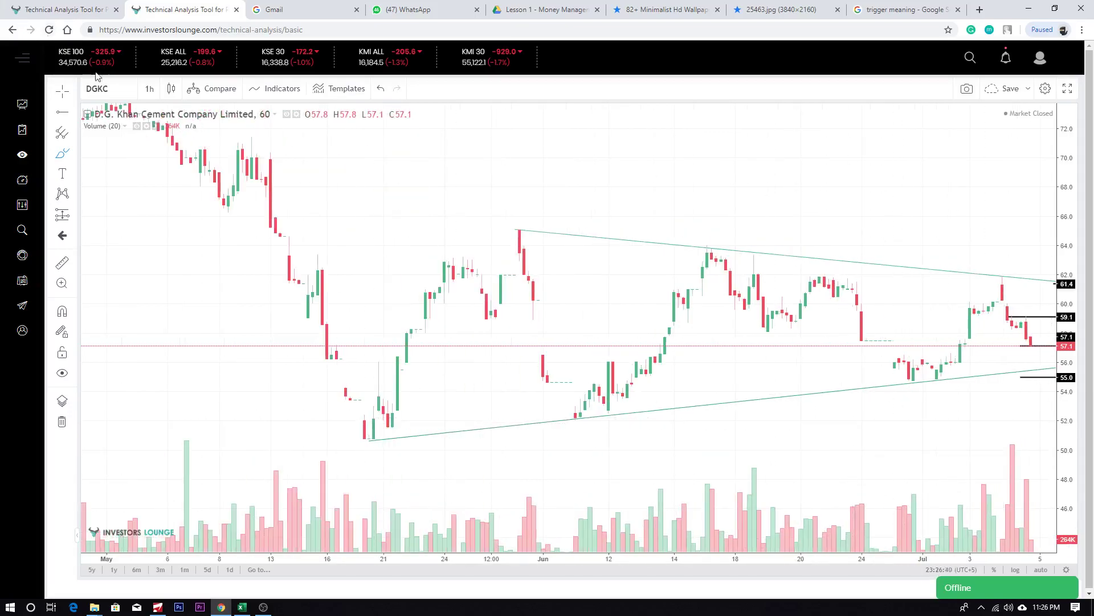
pyautogui.moveTo(713, 166); pyautogui.dragTo(509, 130)
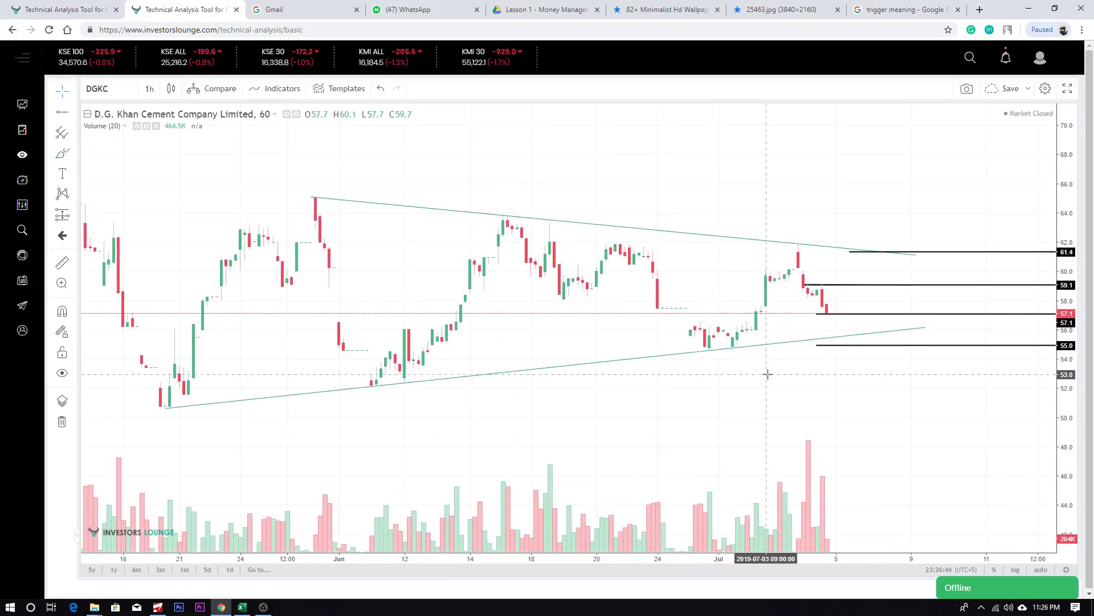
pyautogui.scroll(-1, 673, 319)
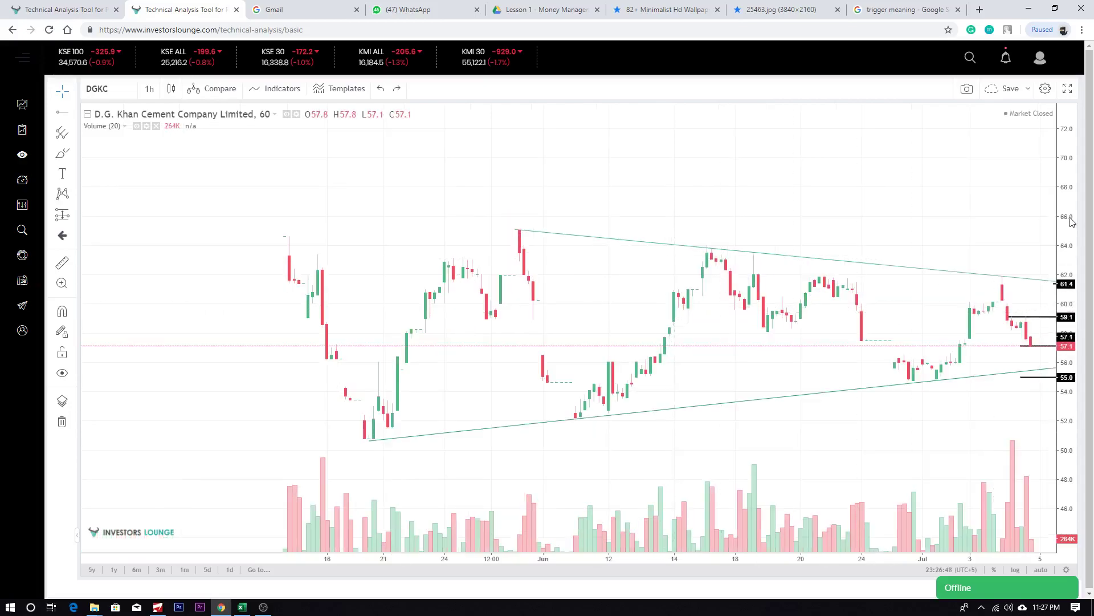
# Delete the four horizontal rays at 61.4, 59.1, 57.1 and 55.0 from the DGKC chart
pyautogui.scroll(1, 872, 275)
pyautogui.click(872, 276)
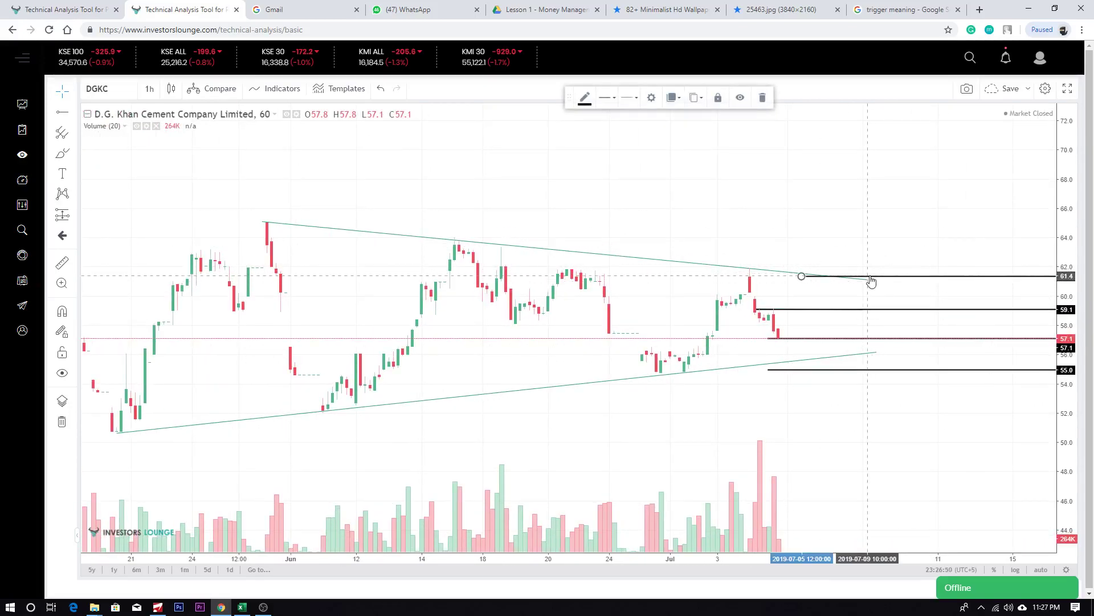
pyautogui.press('Delete')
pyautogui.click(895, 311)
pyautogui.press('Delete')
pyautogui.click(888, 339)
pyautogui.press('Delete')
pyautogui.click(882, 369)
pyautogui.press('Delete')
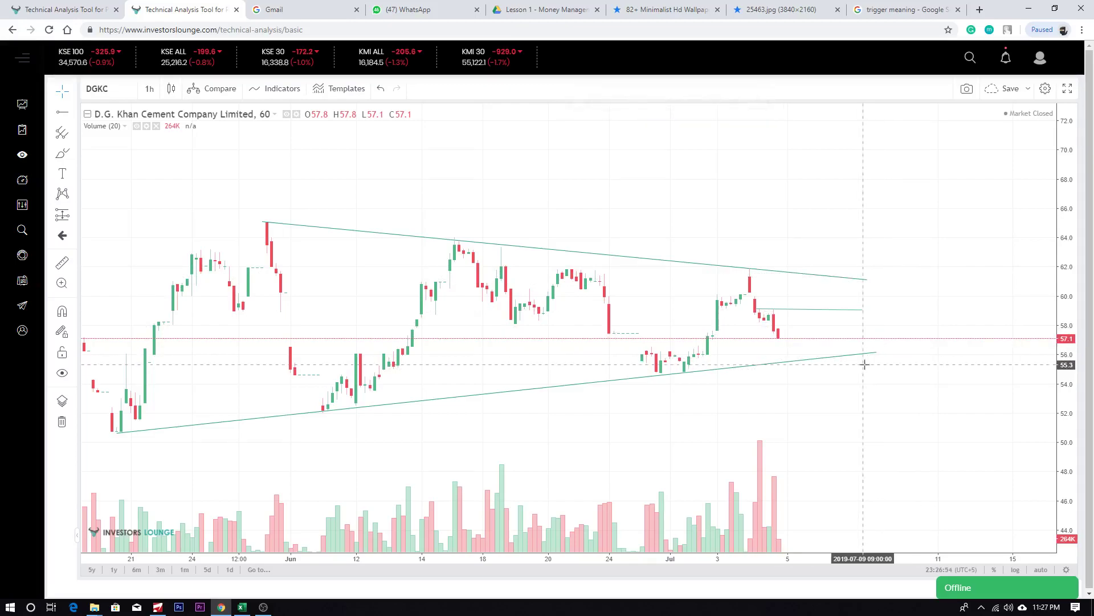
# Switch to WhatsApp and look through the group chat for the earlier DGKC short-sell message with its stop loss and targets
pyautogui.click(241, 607)
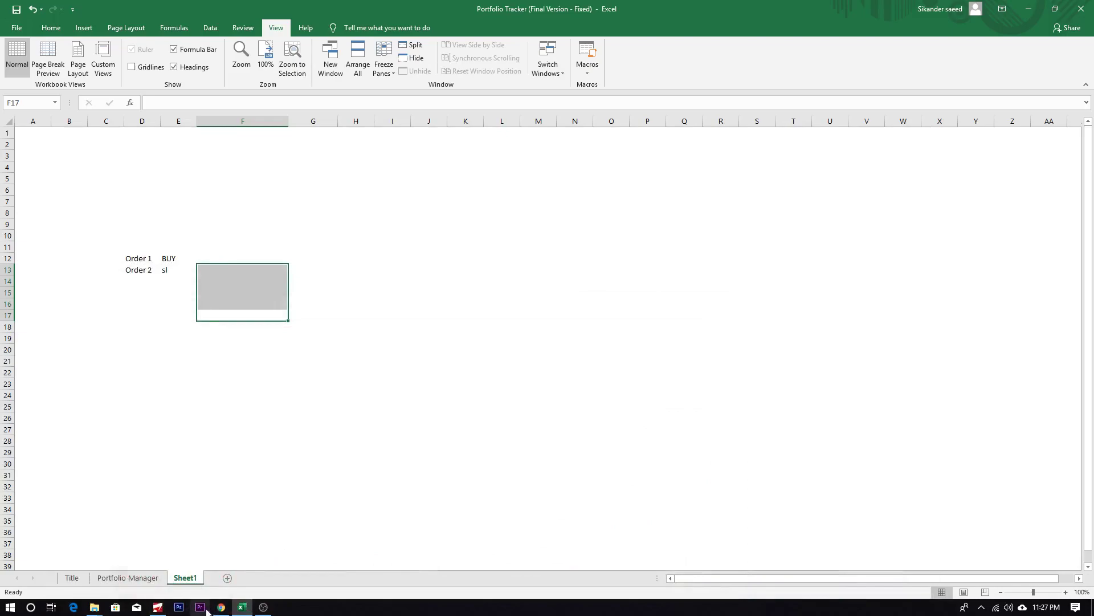
pyautogui.click(221, 607)
pyautogui.click(404, 8)
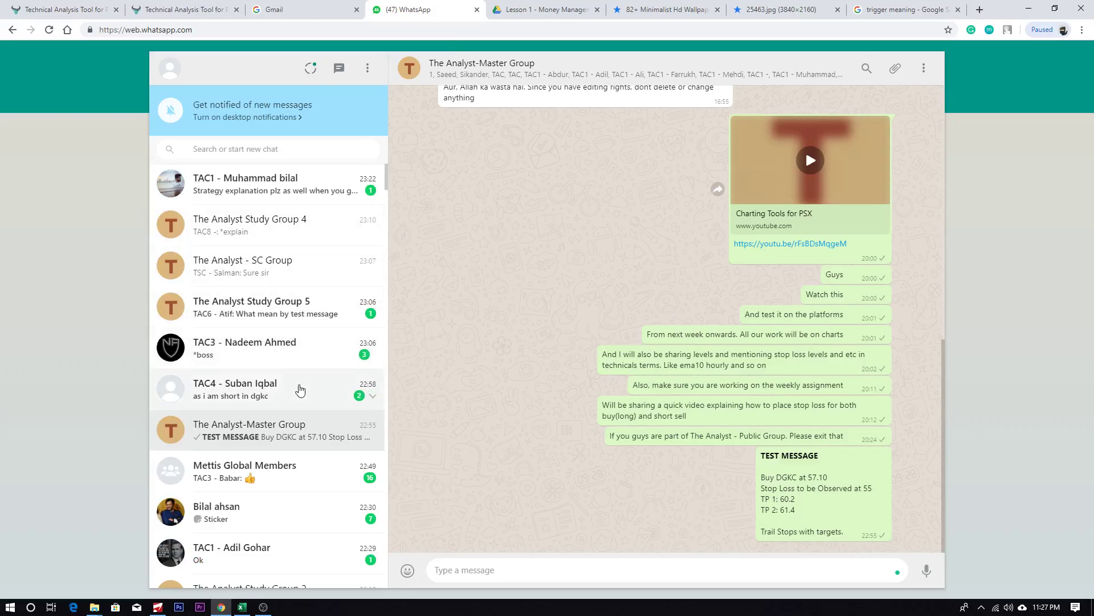
pyautogui.scroll(15, 618, 464)
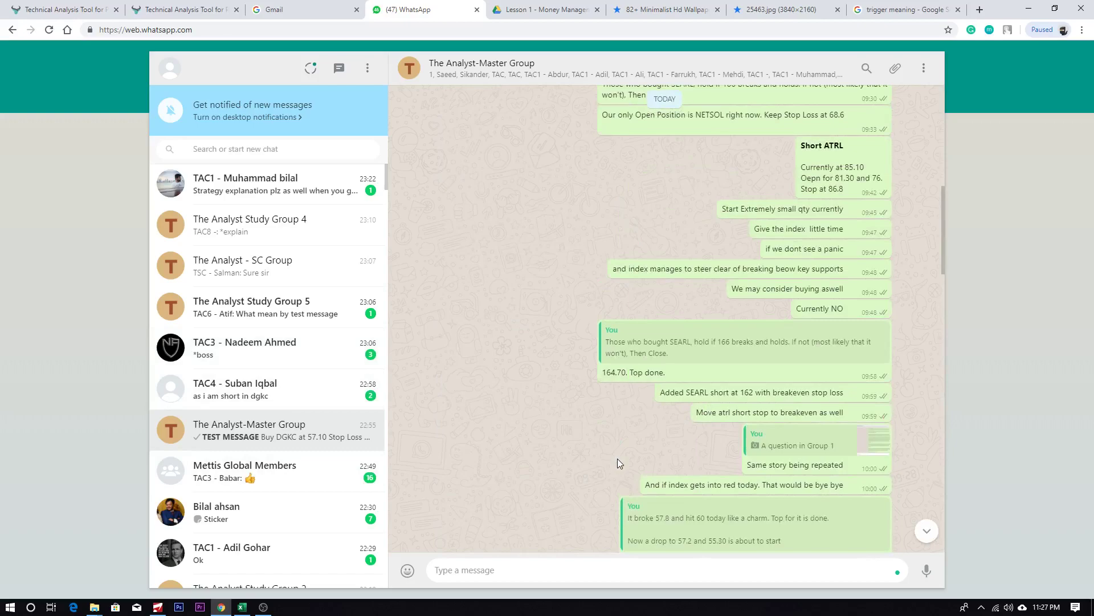
pyautogui.click(682, 527)
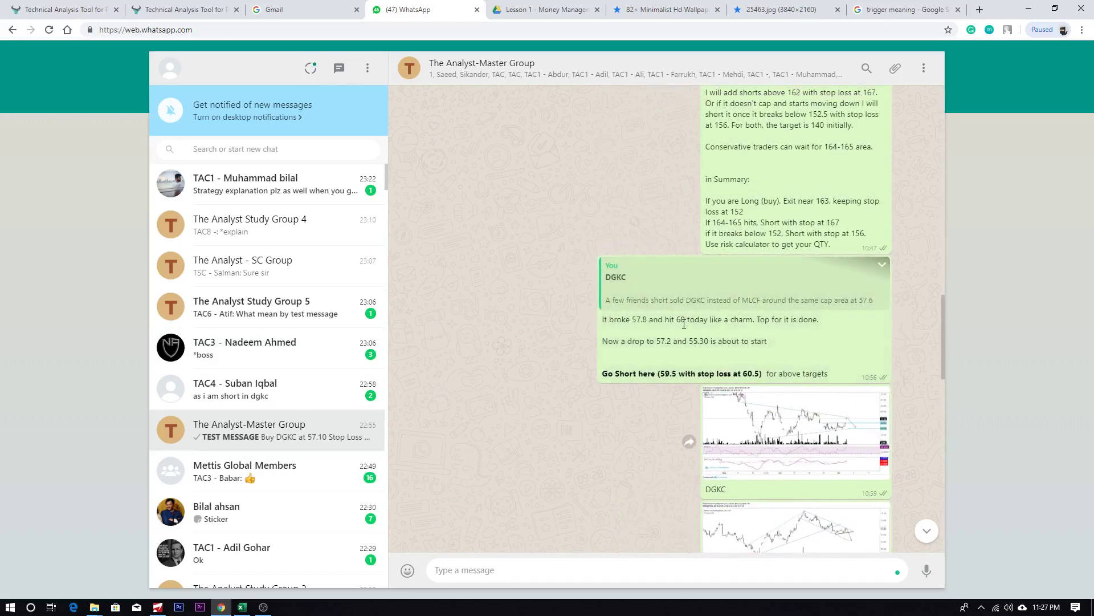
pyautogui.moveTo(603, 320); pyautogui.dragTo(613, 320)
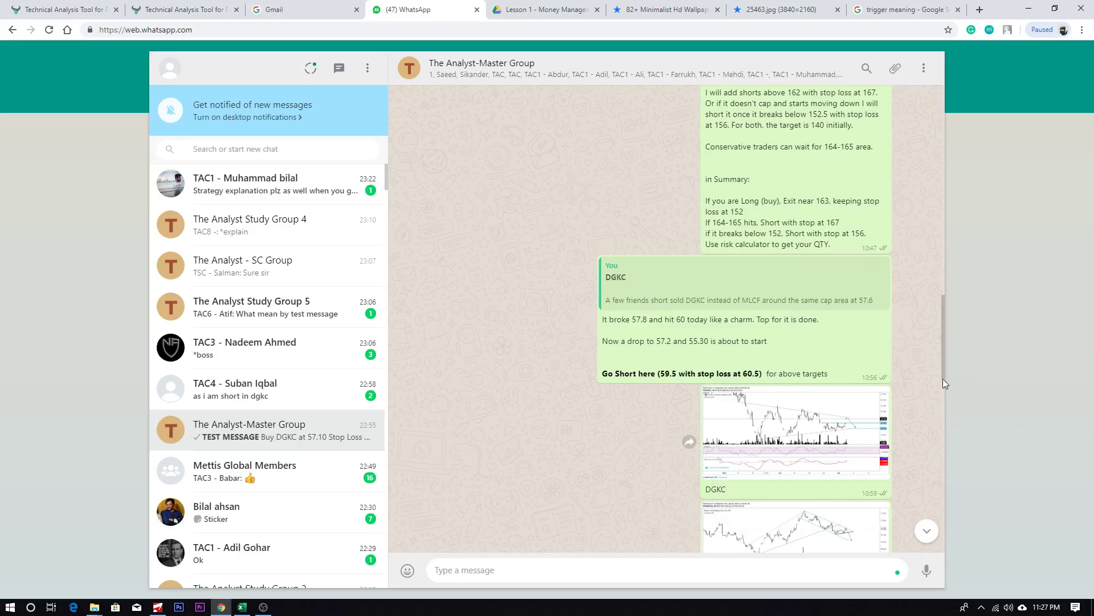
pyautogui.moveTo(943, 346); pyautogui.dragTo(935, 518)
pyautogui.scroll(-5, 909, 384)
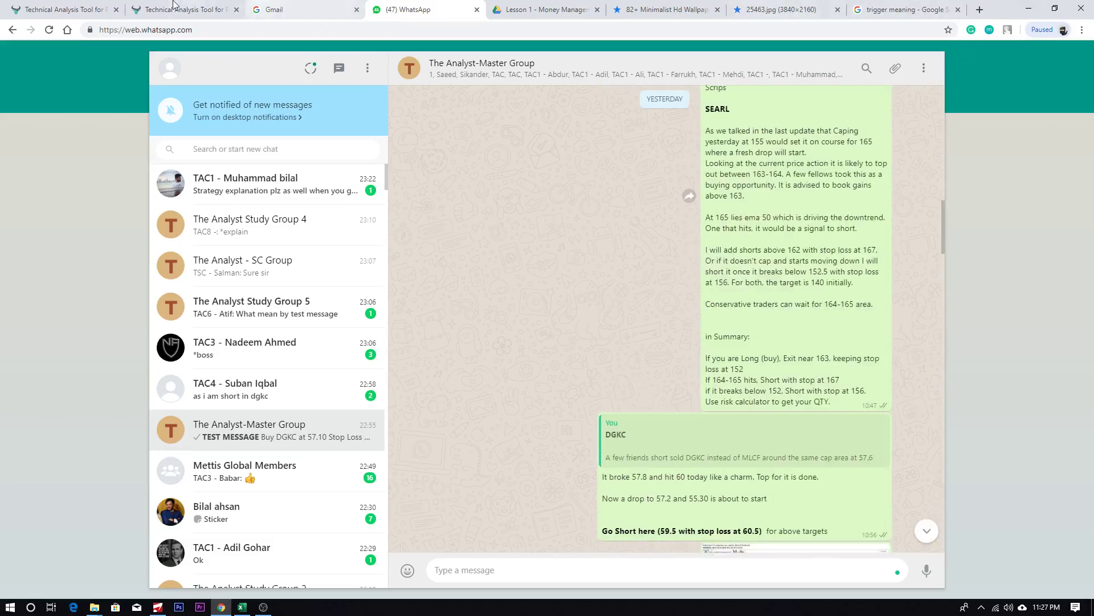
# Return to the DGKC chart and place short, nearly horizontal trend lines at about 60 and about 62 by the latest candles
pyautogui.click(62, 9)
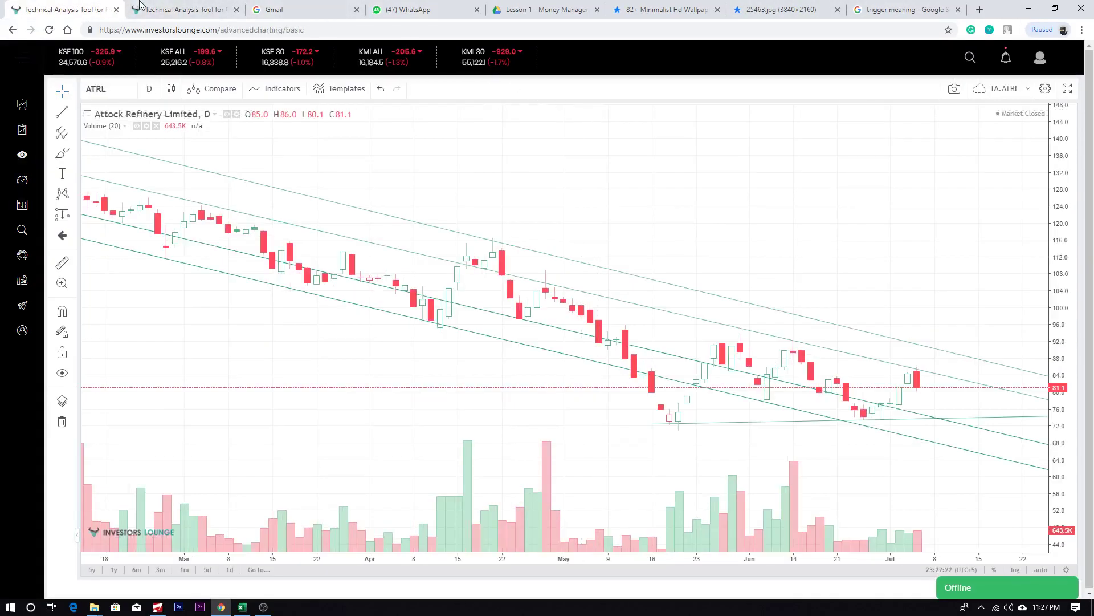
pyautogui.click(171, 9)
pyautogui.scroll(-1, 911, 351)
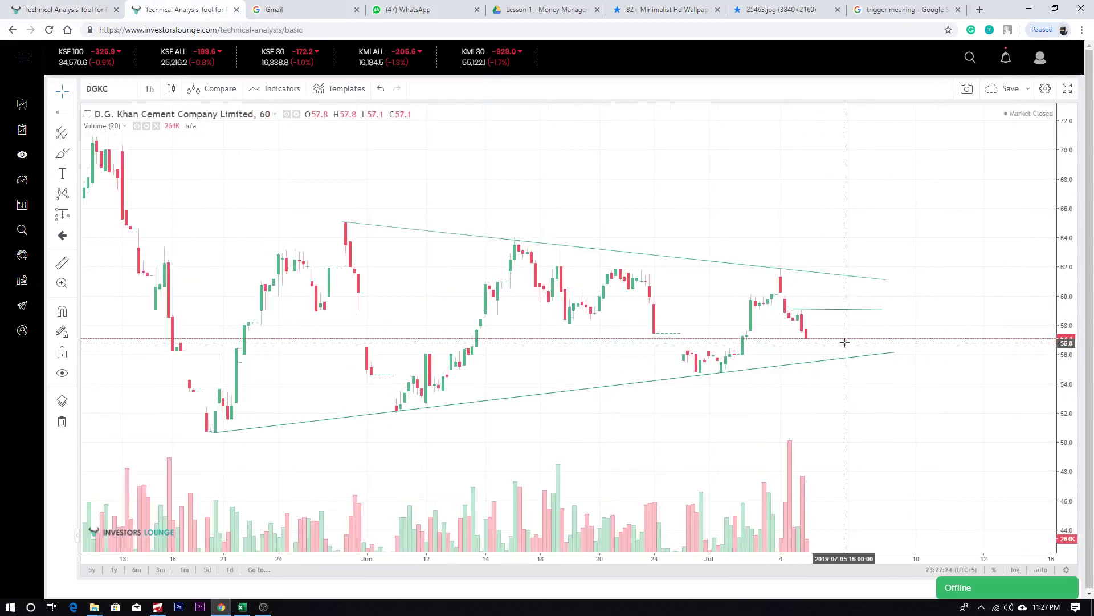
pyautogui.moveTo(810, 314)
pyautogui.mouseDown()
pyautogui.moveTo(804, 268)
pyautogui.moveTo(806, 296)
pyautogui.mouseUp()
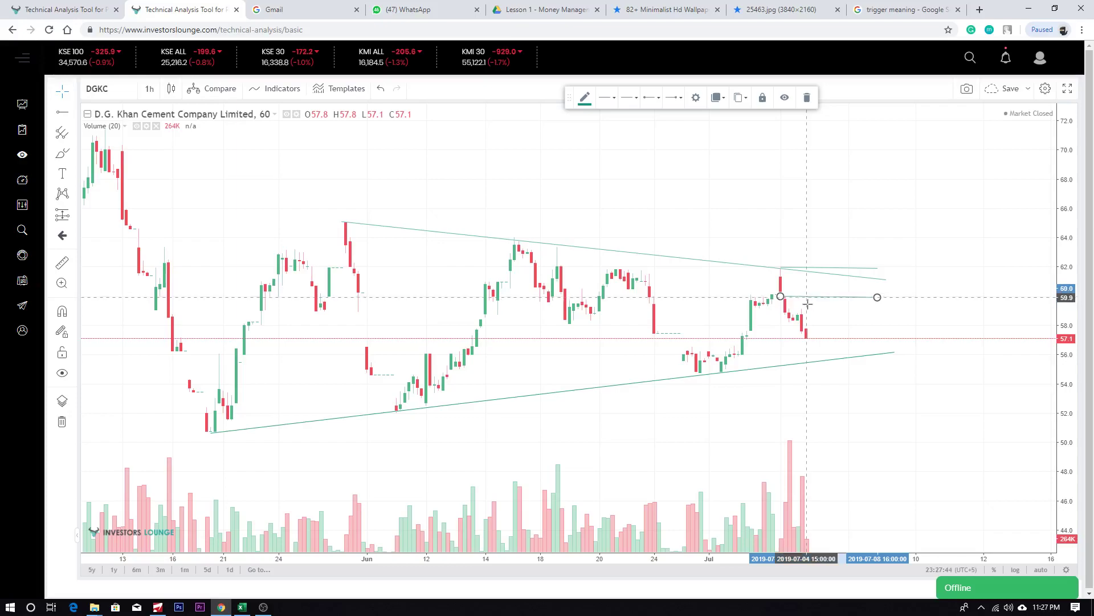
pyautogui.click(820, 305)
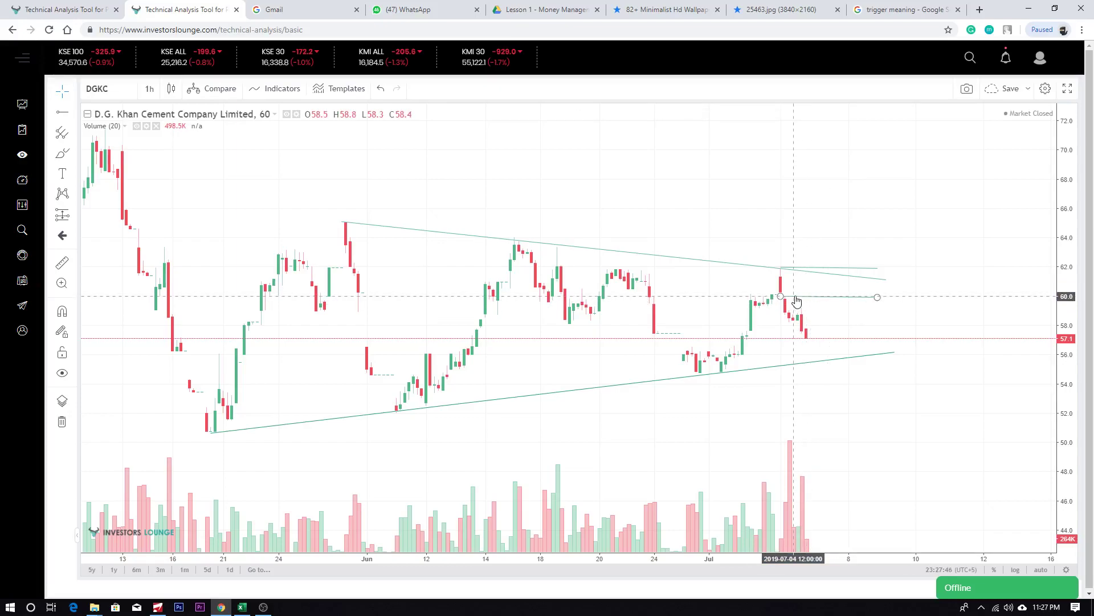
# Add a text note above the mid-June candles reading "GO SHORT 60" with "SL at 62" on the second line
pyautogui.click(61, 174)
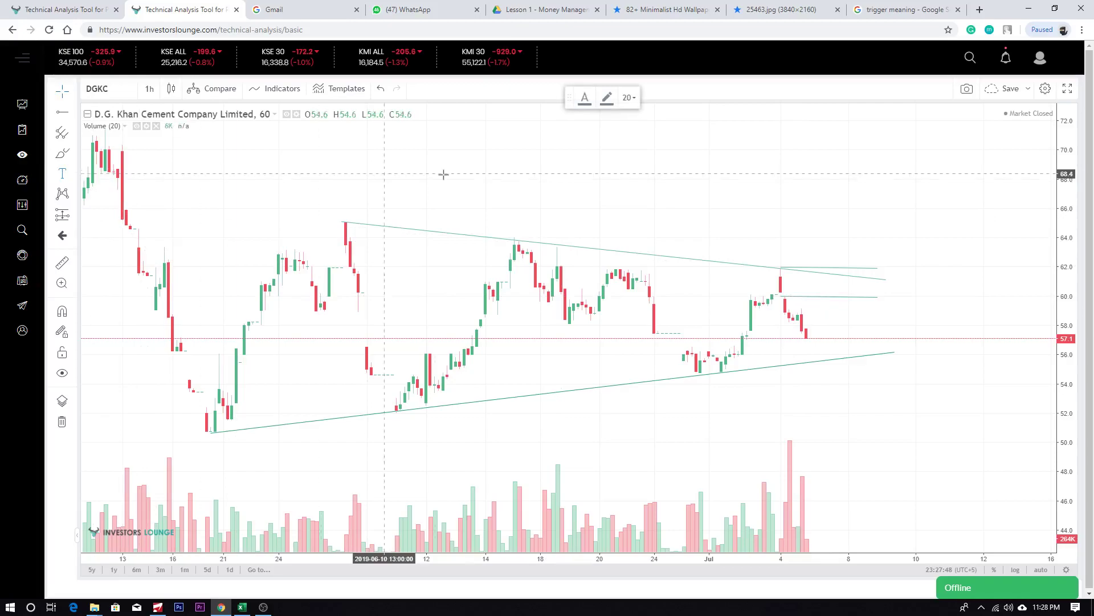
pyautogui.click(515, 175)
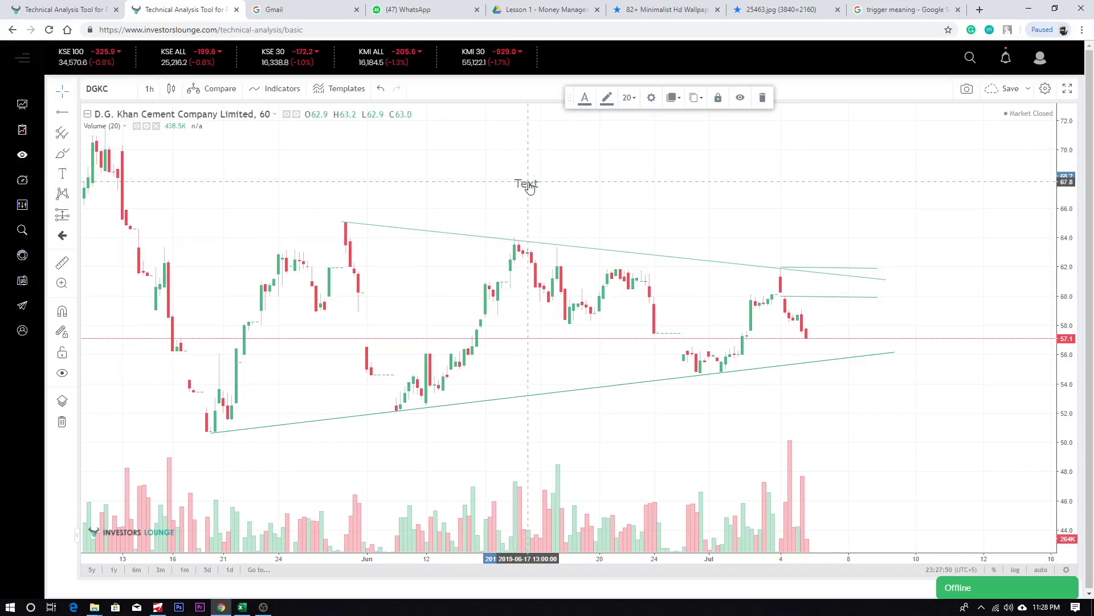
pyautogui.doubleClick(529, 187)
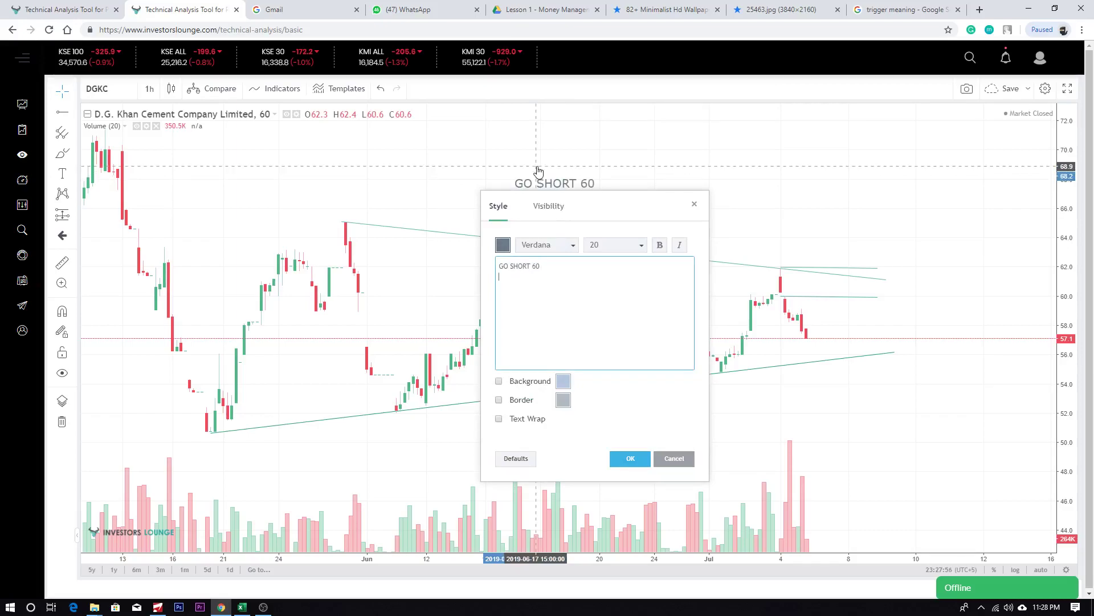
pyautogui.write('at')
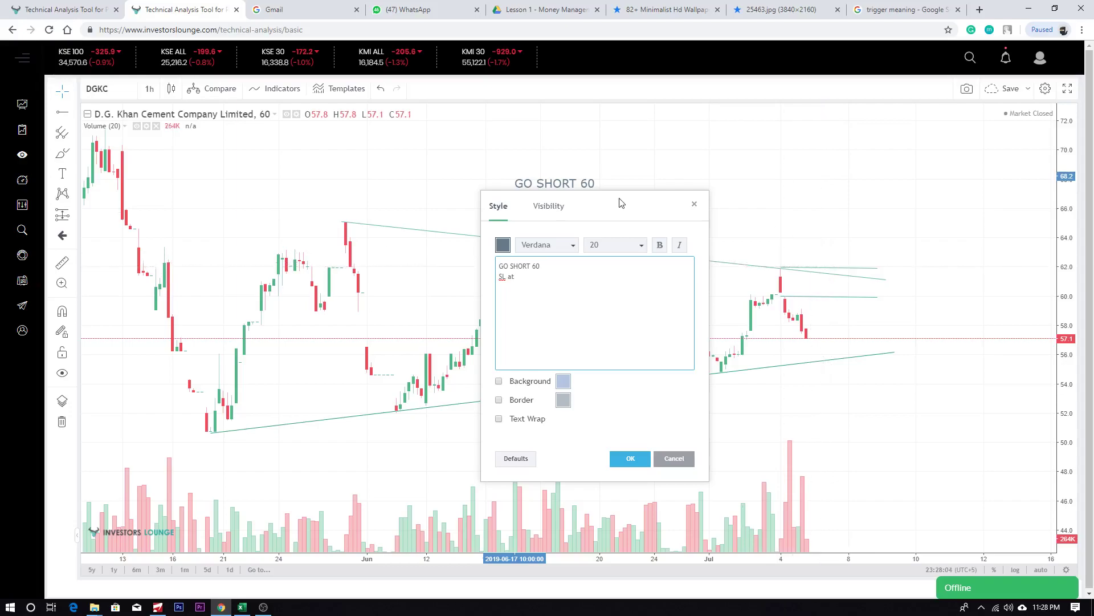
pyautogui.write('62')
# Complete the note with "TP1 = 57.2", "TP2 = 55.6" and "TRAIL YOUR STOPS", apply it, and move it up clear of the trend line
pyautogui.press('Return')
pyautogui.write('TP2 =')
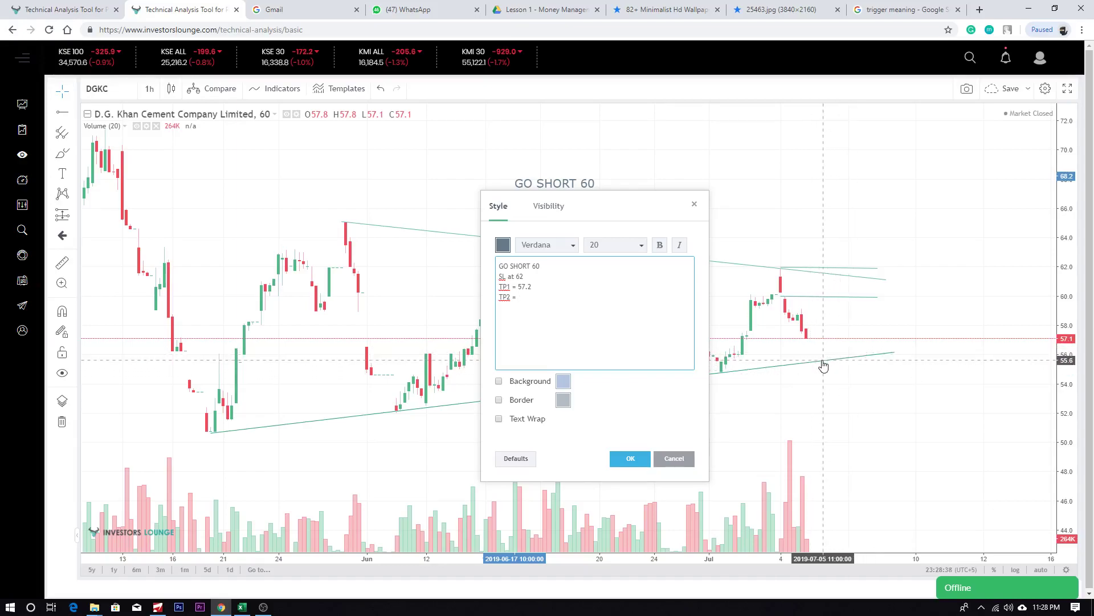
pyautogui.write('553')
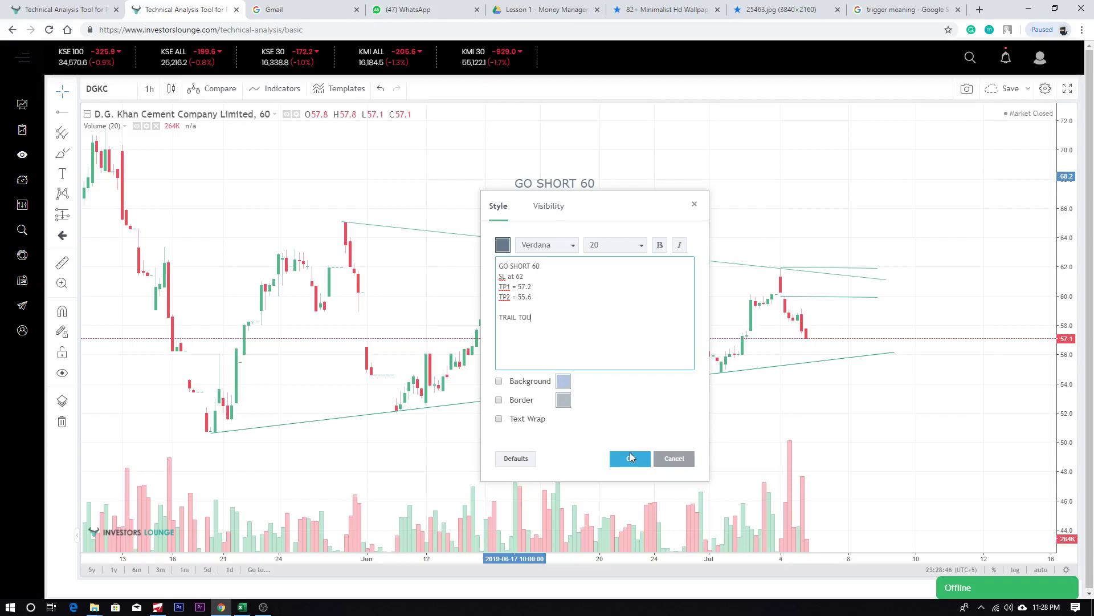
pyautogui.write('UR STOPS')
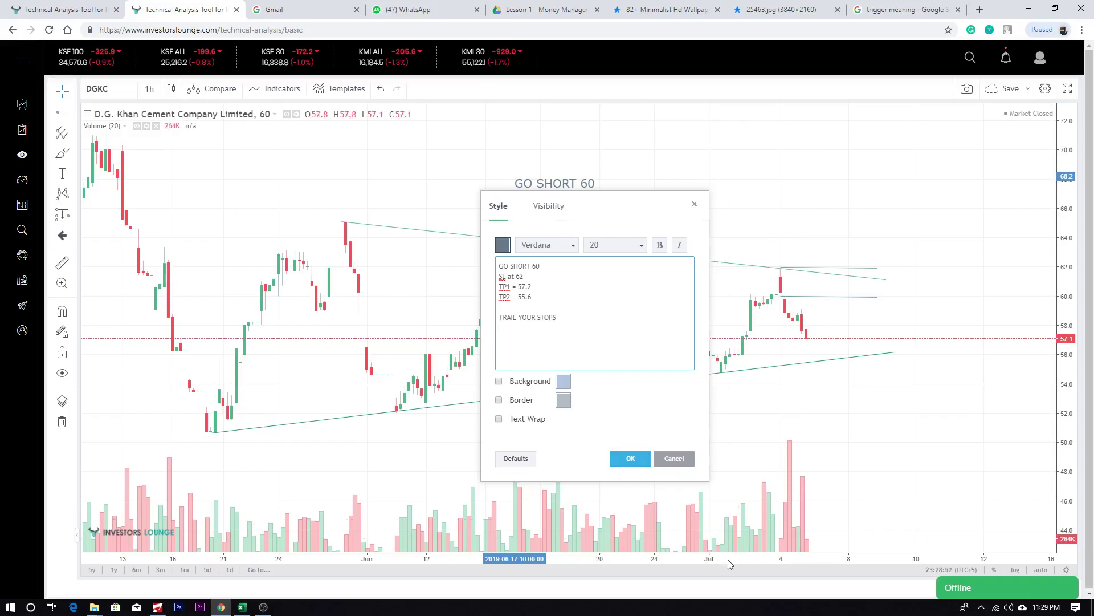
pyautogui.click(631, 459)
pyautogui.moveTo(558, 207); pyautogui.dragTo(557, 173)
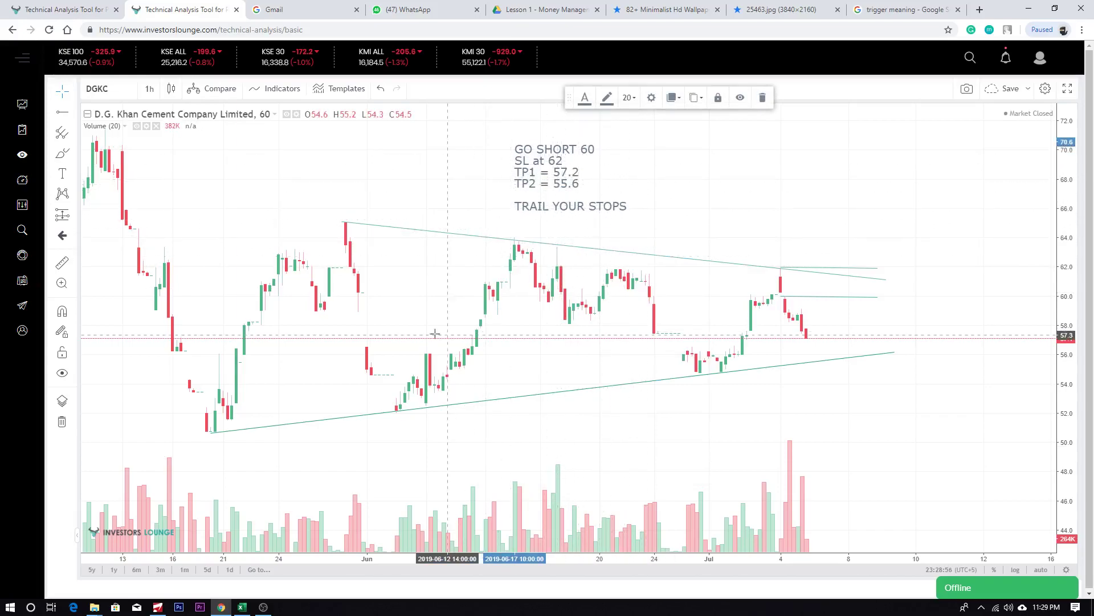
# Brush a short falling stroke from the 60 line down to about 59 beside the latest candles
pyautogui.click(68, 158)
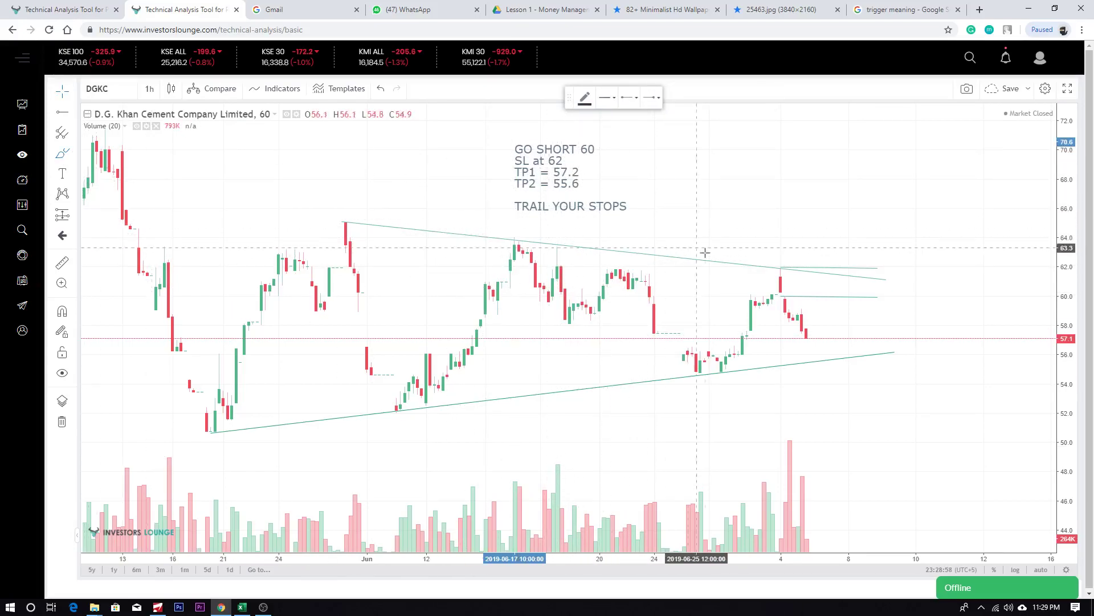
pyautogui.click(792, 296)
pyautogui.moveTo(797, 297); pyautogui.dragTo(810, 313)
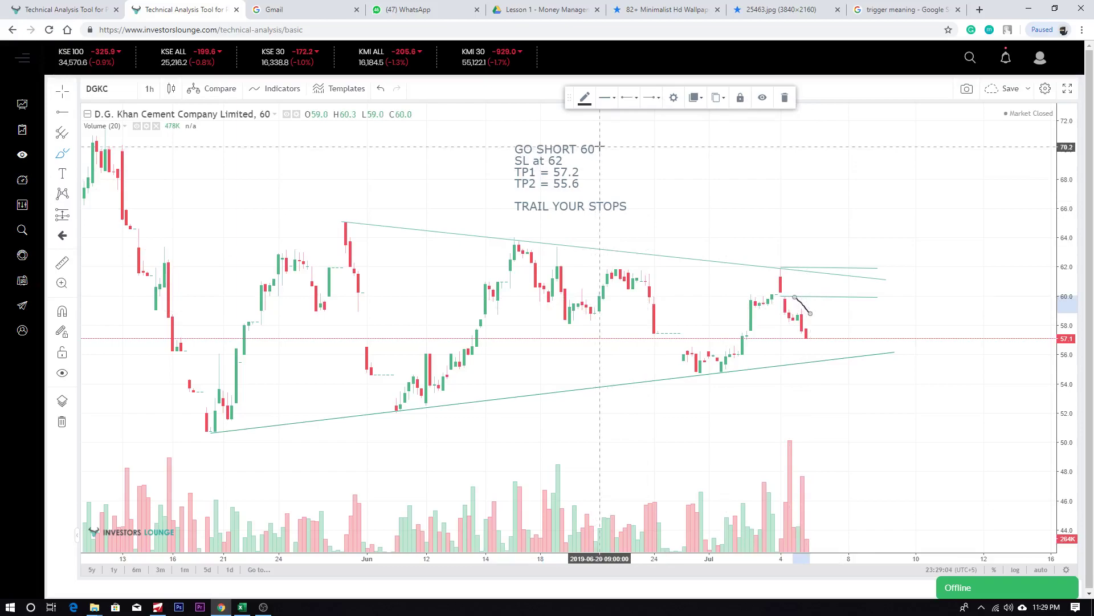
# Brush a loop around "GO SHORT 60" in the note with strokes extending from it, and undo these marks
pyautogui.moveTo(600, 147); pyautogui.dragTo(561, 115)
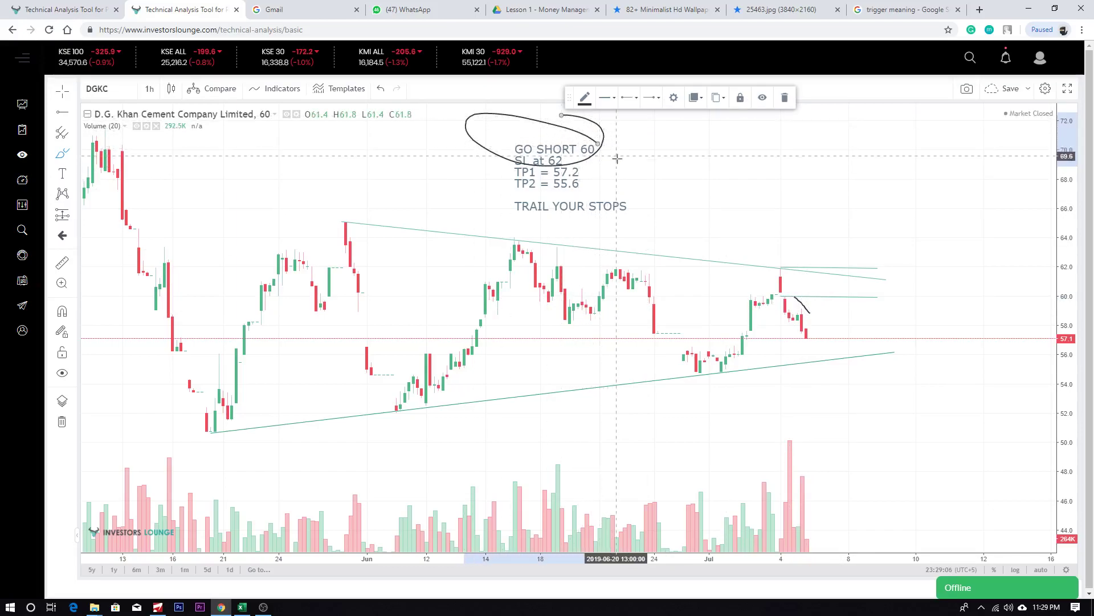
pyautogui.moveTo(658, 156)
pyautogui.mouseDown()
pyautogui.moveTo(594, 152)
pyautogui.moveTo(642, 171)
pyautogui.mouseUp()
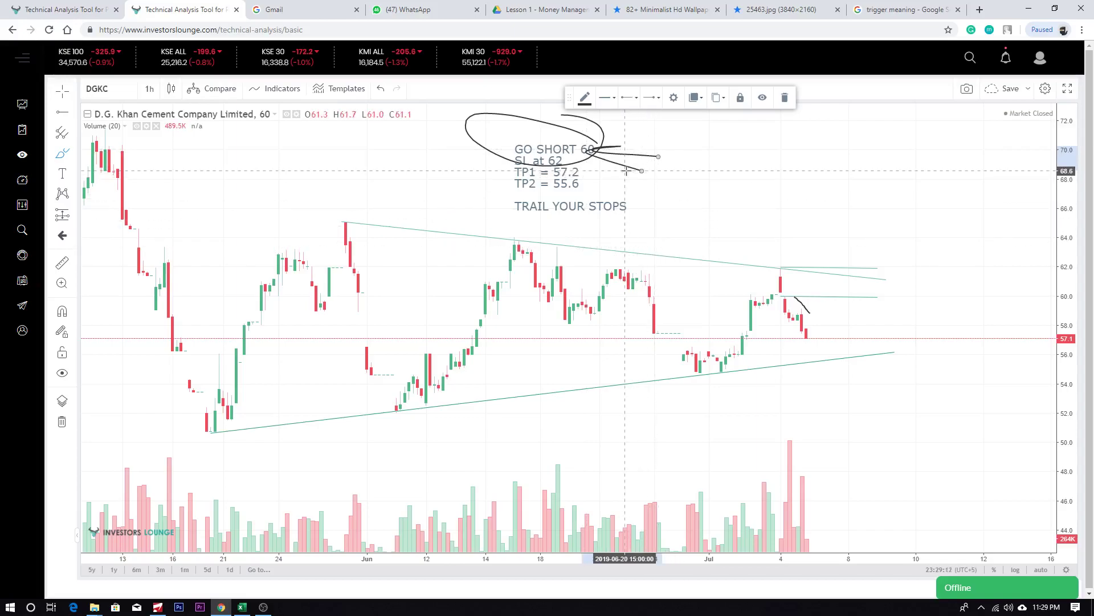
pyautogui.hotkey('ctrl', 'z')
pyautogui.hotkey('ctrl', 'z')
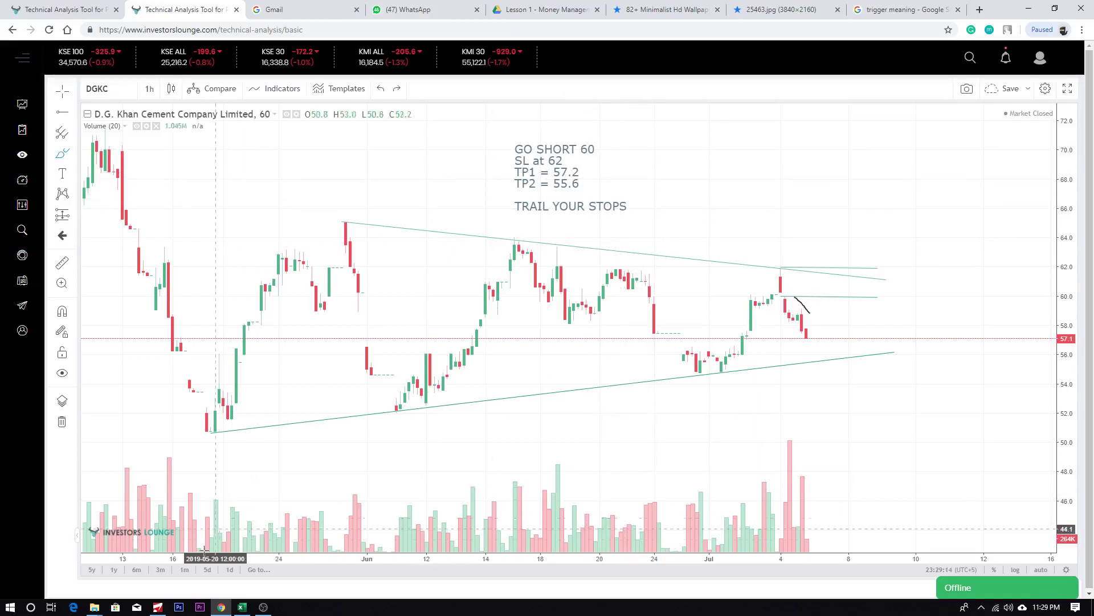
# Switch to BMA Trading Terminal, checking the note on the chart, and open a short sell order form for DGKC-JUL
pyautogui.click(159, 608)
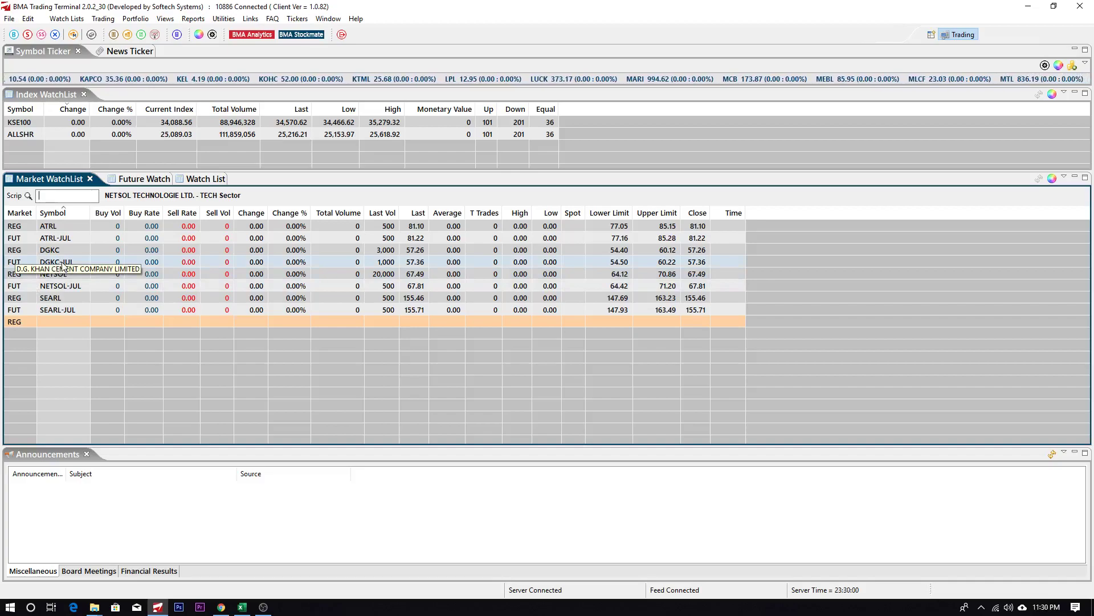
pyautogui.click(223, 608)
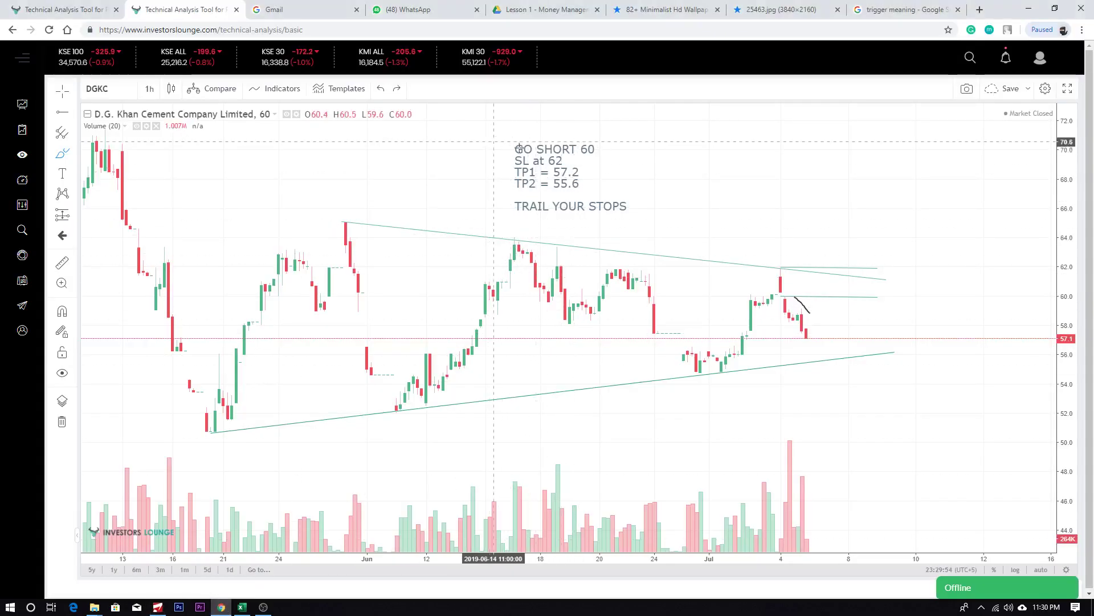
pyautogui.click(223, 608)
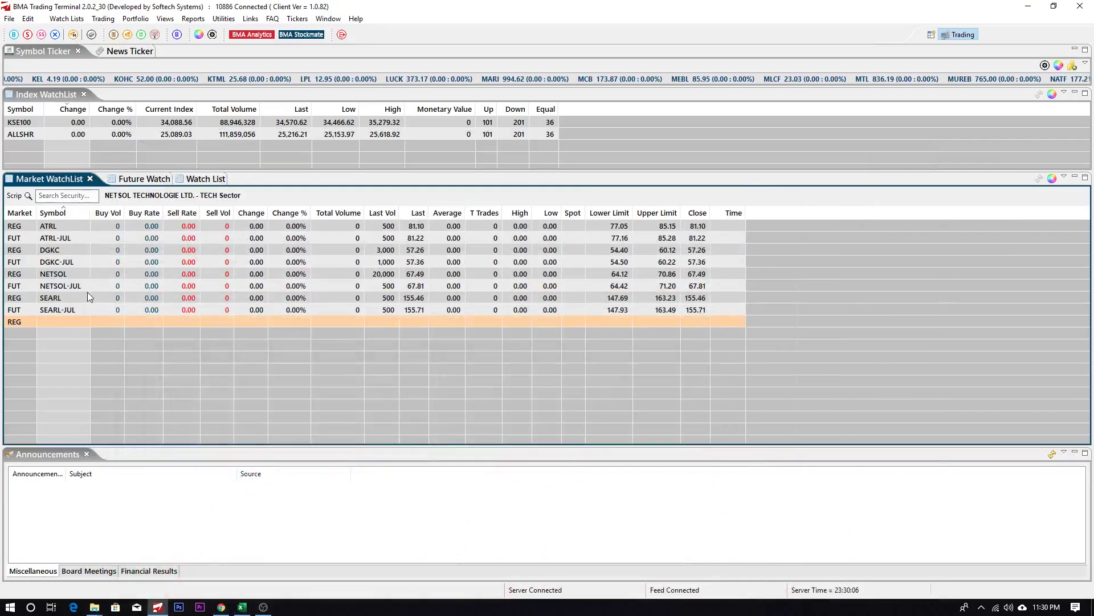
pyautogui.click(100, 263)
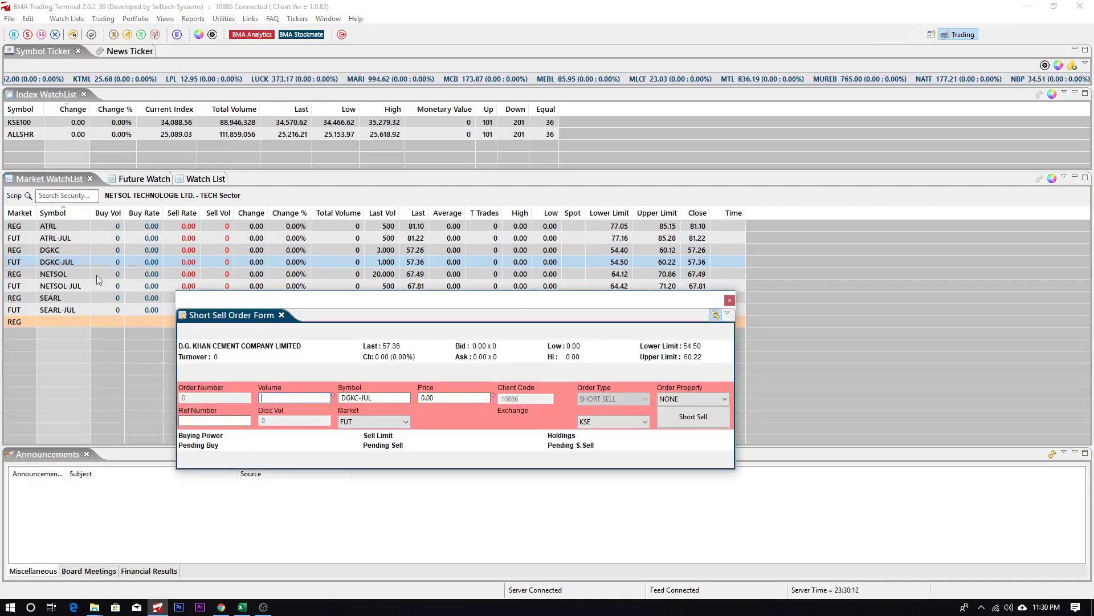
# Send the DGKC-JUL short sell order with volume 1000 and price 60.1, confirming with the PIN code, close the form and notification, and return to the chart
pyautogui.press('Tab')
pyautogui.press('Tab')
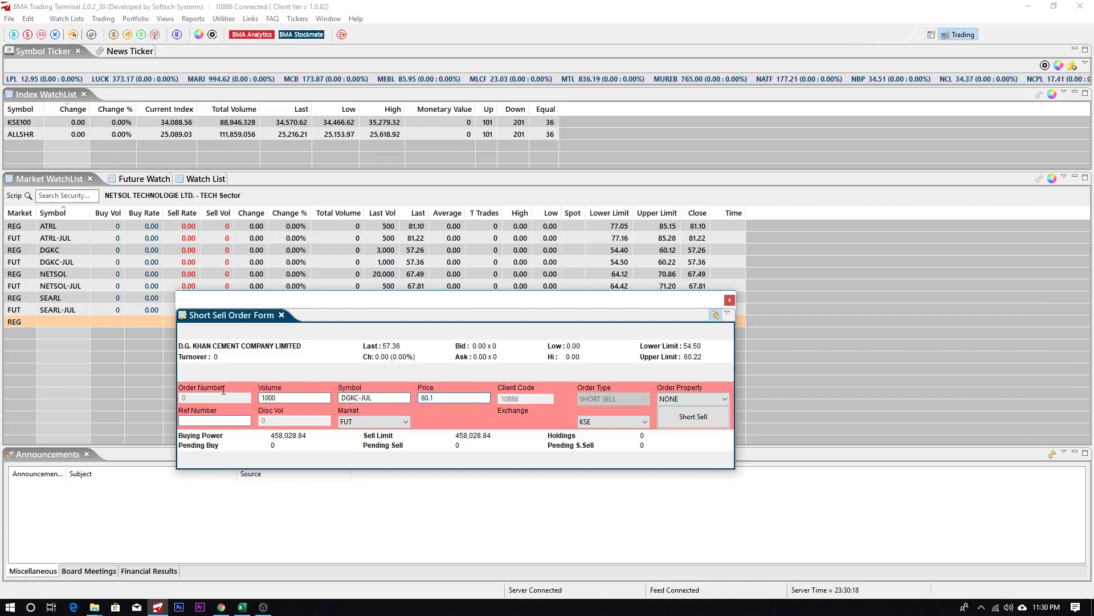
pyautogui.click(673, 414)
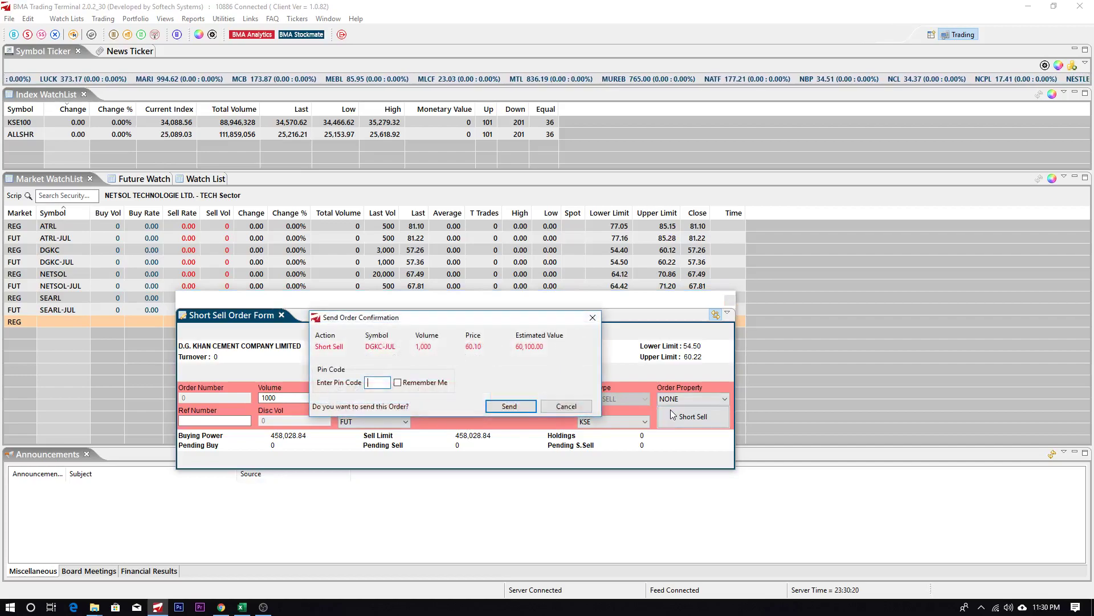
pyautogui.press('Return')
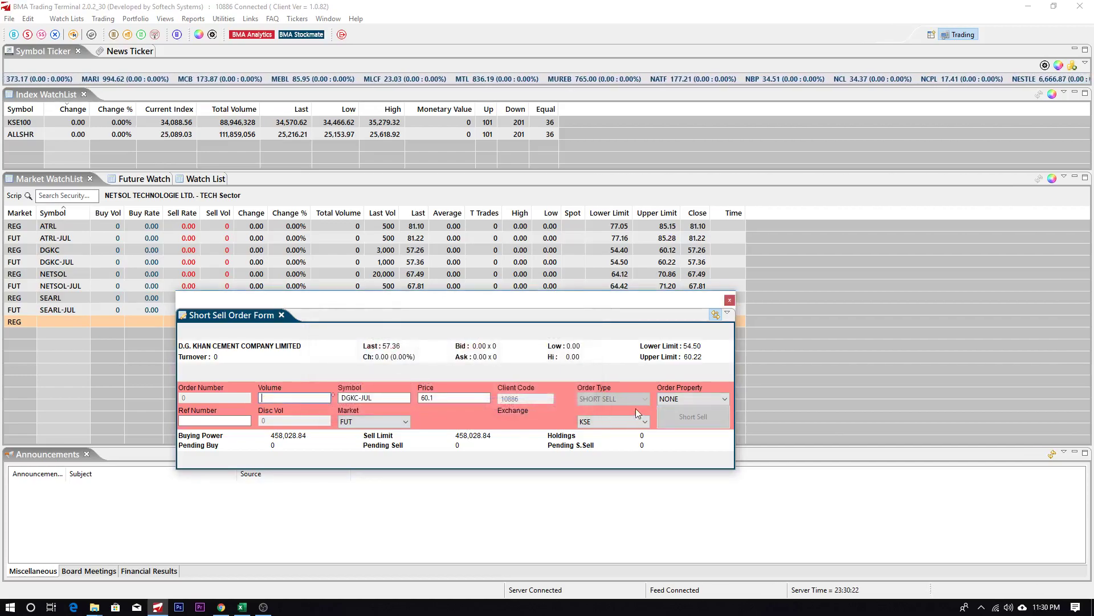
pyautogui.click(730, 300)
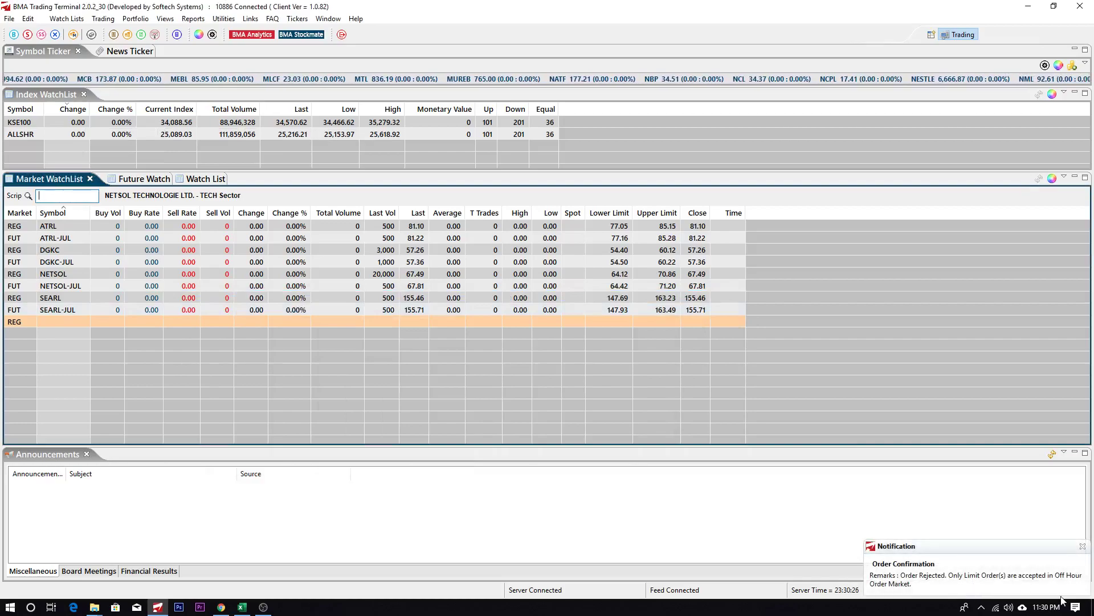
pyautogui.click(1082, 547)
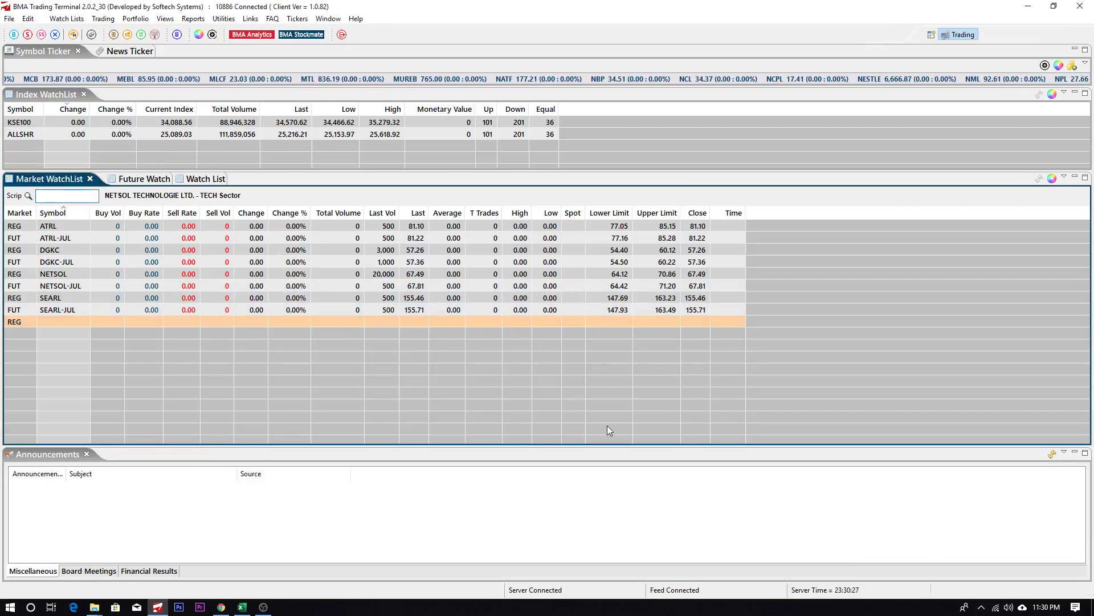
pyautogui.click(221, 607)
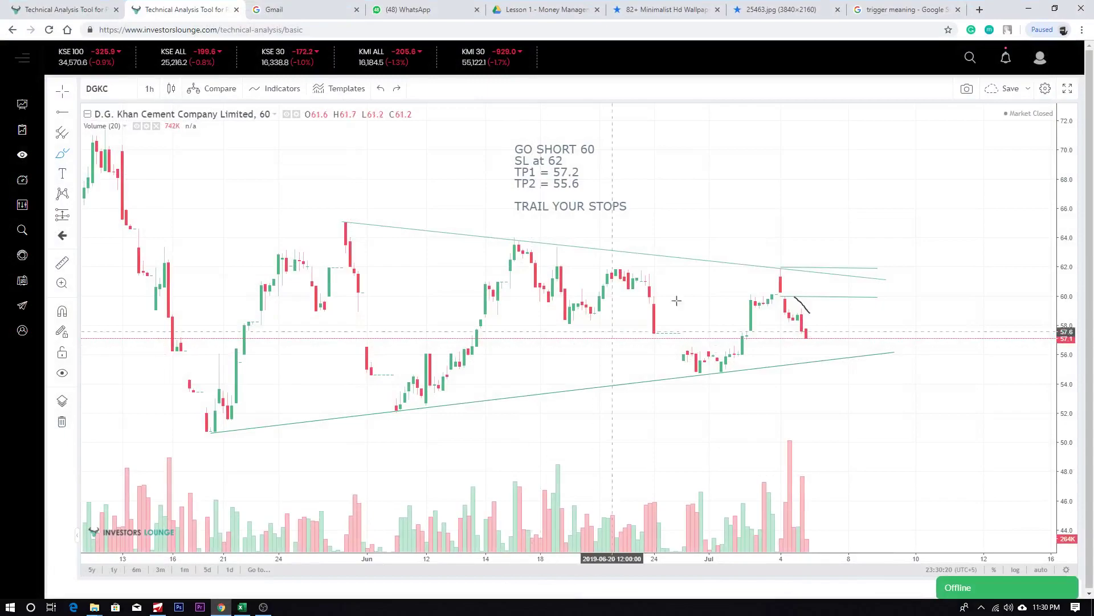
# Brush a loop around the start of the stop-loss line at 62 above the latest candles
pyautogui.click(801, 303)
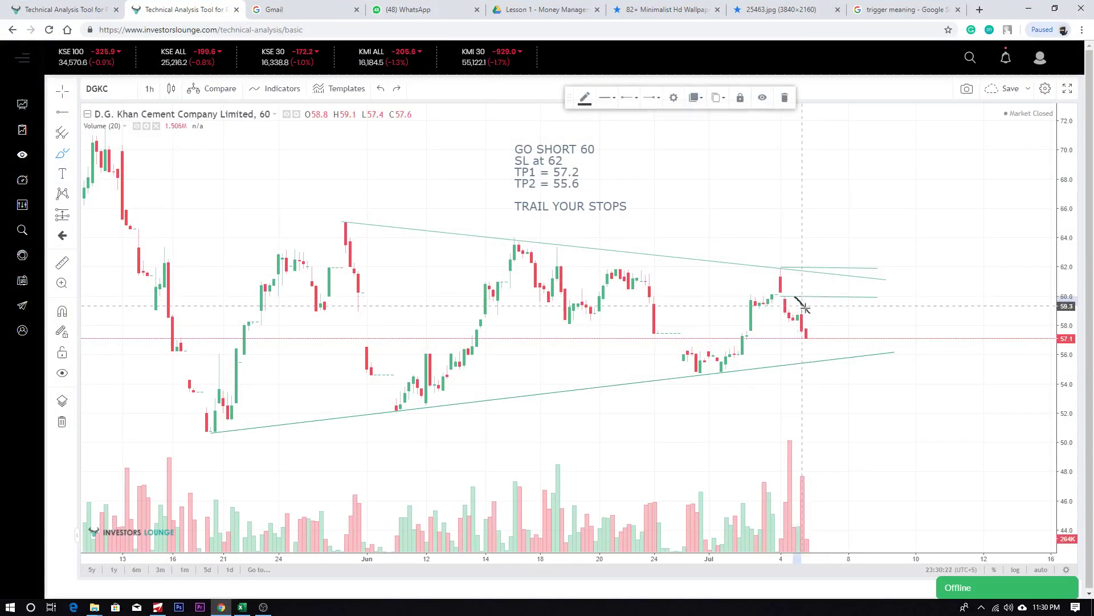
pyautogui.moveTo(806, 262); pyautogui.dragTo(789, 259)
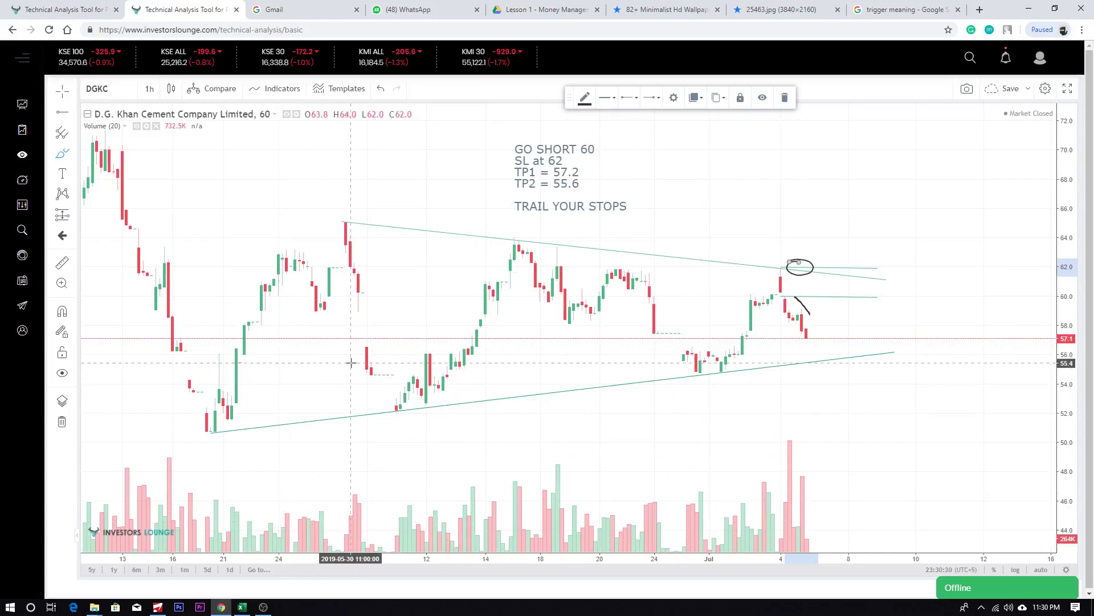
pyautogui.moveTo(223, 608)
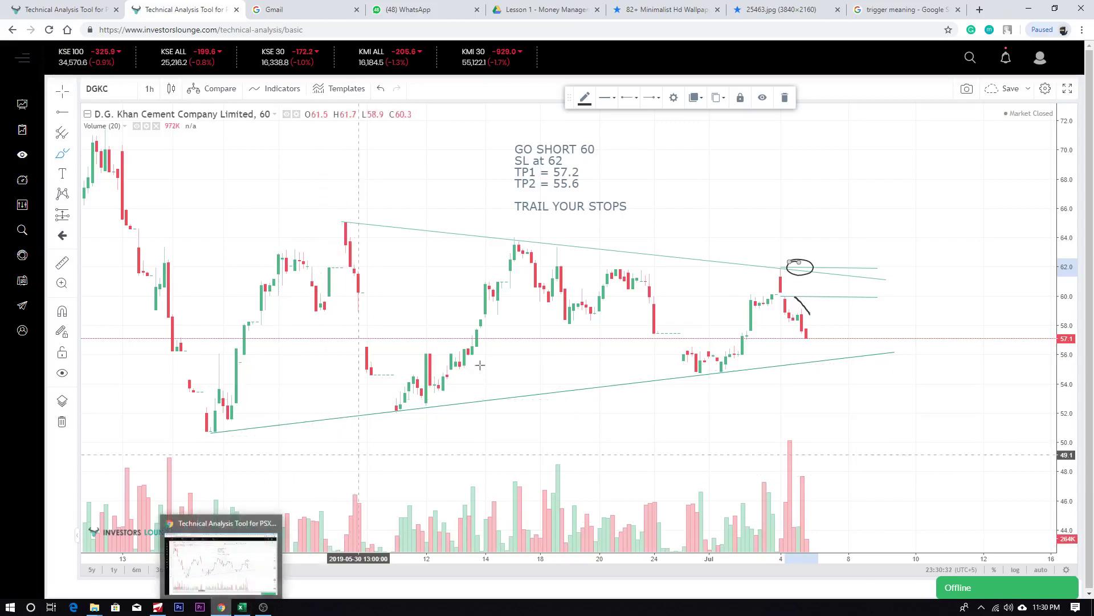
# Brush two stop-loss sketches above the latest candles: rising arrows with a fall to a circled line, and a fall rebounding to a line
pyautogui.moveTo(754, 191)
pyautogui.mouseDown()
pyautogui.moveTo(823, 135)
pyautogui.moveTo(823, 207)
pyautogui.moveTo(908, 202)
pyautogui.mouseUp()
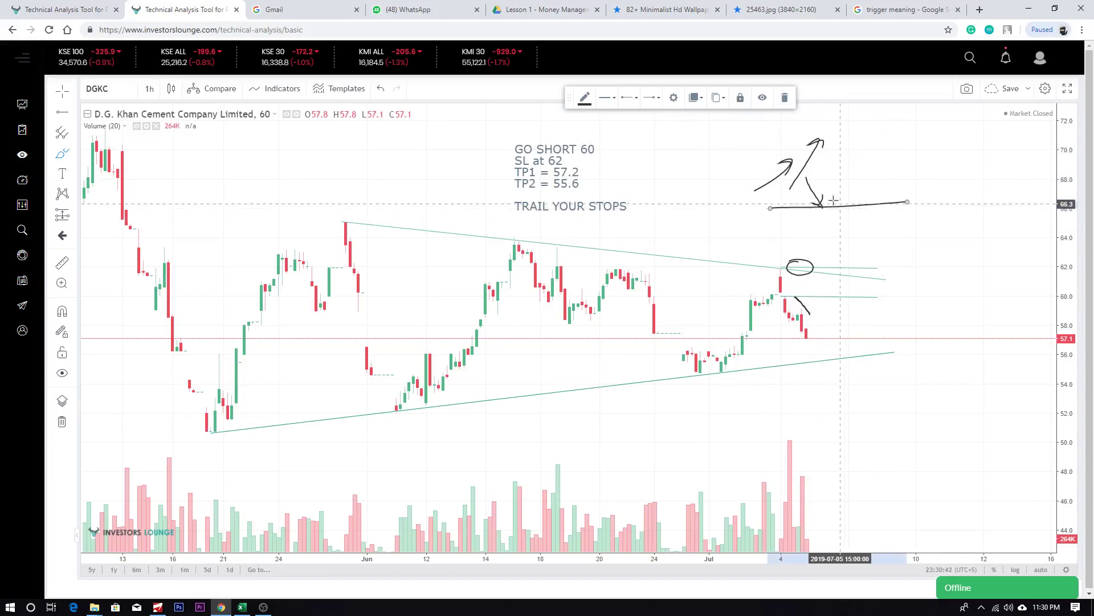
pyautogui.moveTo(815, 182); pyautogui.dragTo(831, 193)
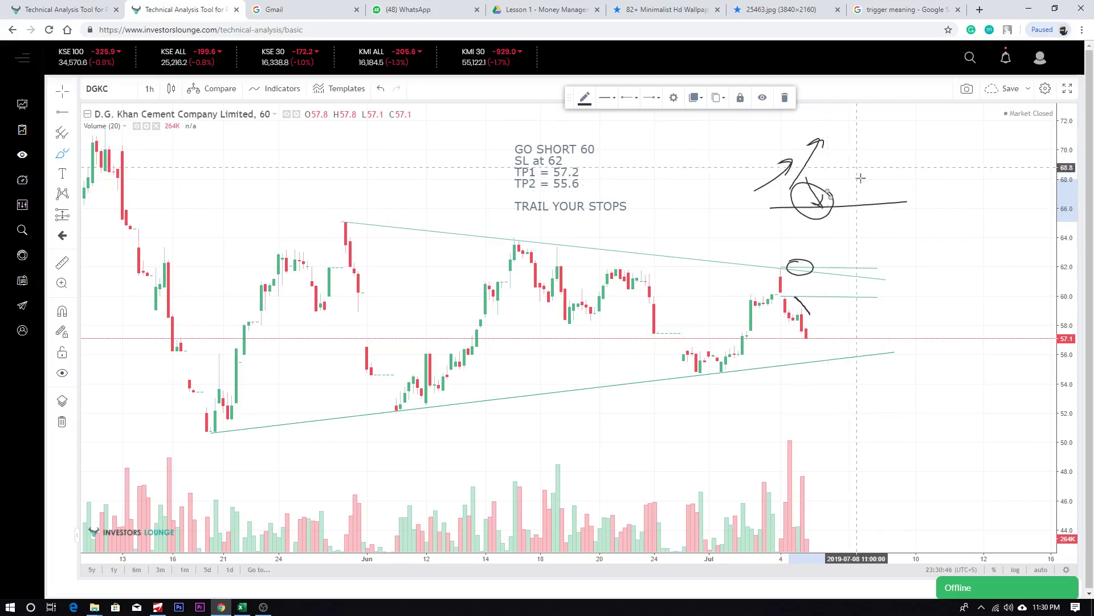
pyautogui.moveTo(870, 217)
pyautogui.mouseDown()
pyautogui.moveTo(902, 260)
pyautogui.moveTo(904, 244)
pyautogui.mouseUp()
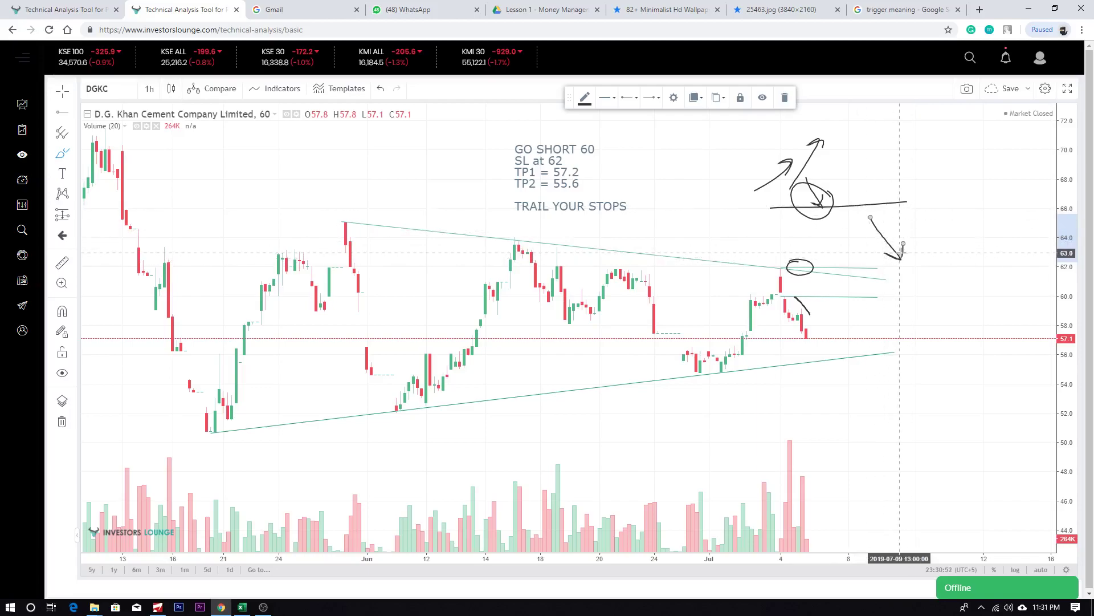
pyautogui.moveTo(901, 259)
pyautogui.mouseDown()
pyautogui.moveTo(924, 216)
pyautogui.moveTo(929, 228)
pyautogui.mouseUp()
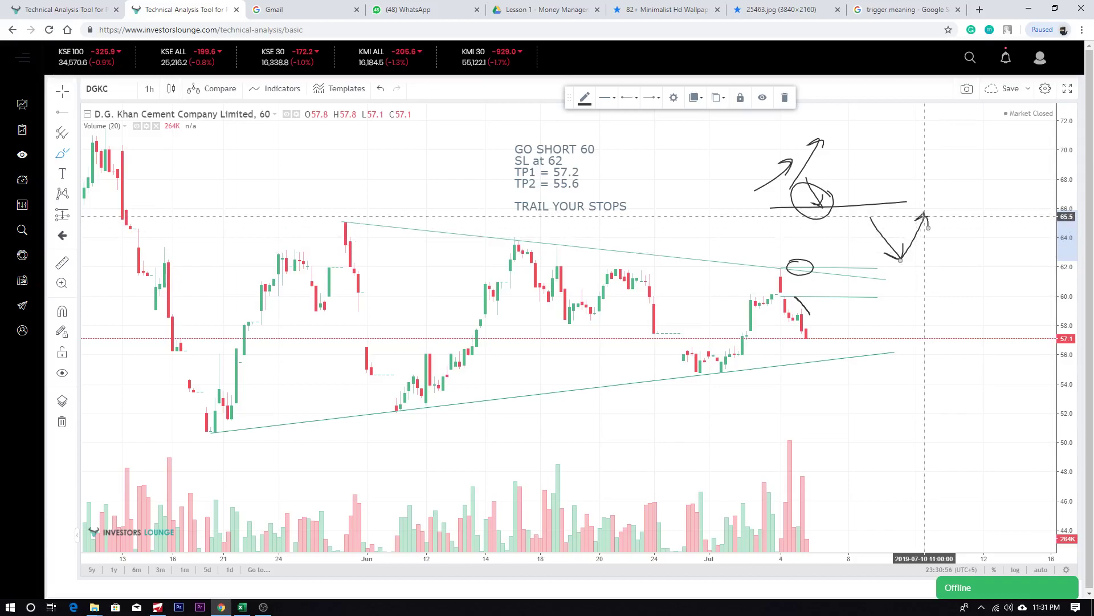
pyautogui.moveTo(890, 214); pyautogui.dragTo(1004, 220)
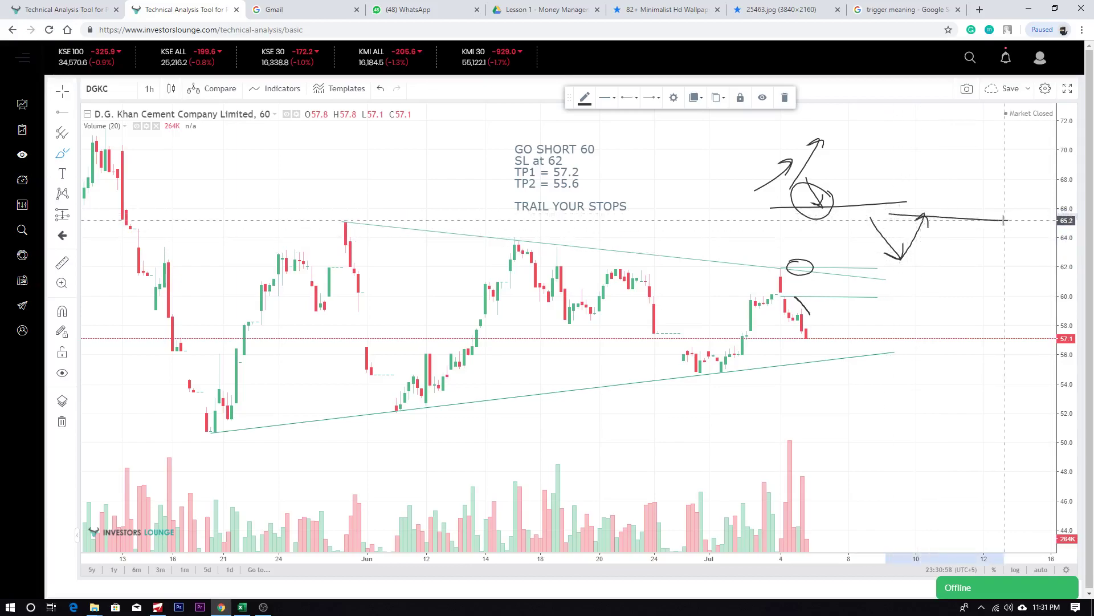
# Undo the rising and falling arrow sketches with their lines, keeping the loop at 62 and the stroke below 60
pyautogui.moveTo(878, 220)
pyautogui.mouseDown()
pyautogui.moveTo(858, 225)
pyautogui.moveTo(904, 233)
pyautogui.moveTo(923, 227)
pyautogui.moveTo(925, 203)
pyautogui.mouseUp()
pyautogui.hotkey('ctrl', 'z')
pyautogui.hotkey('ctrl', 'z')
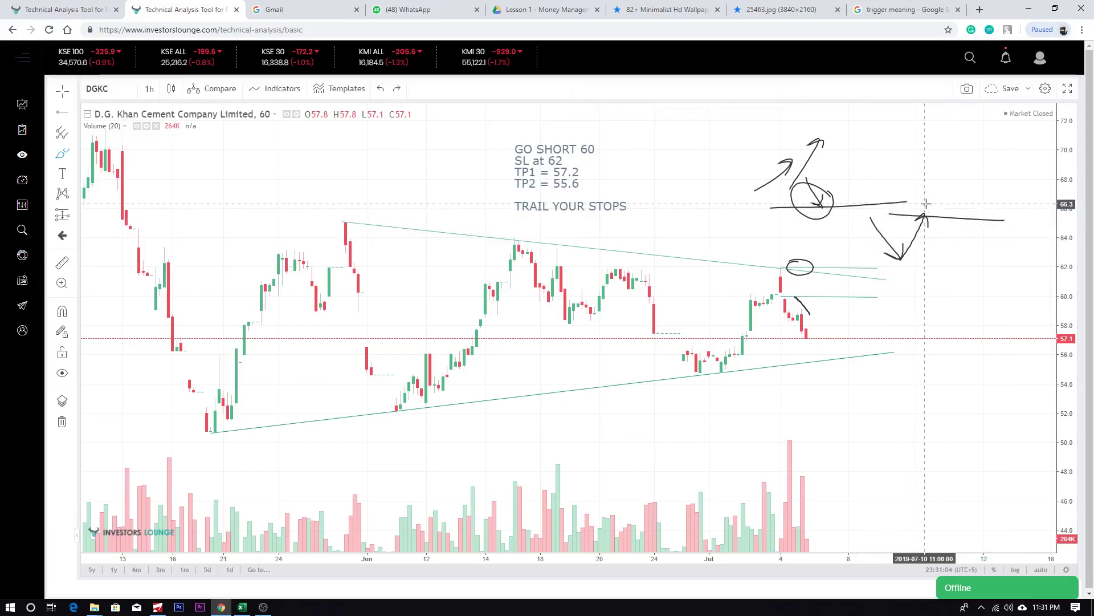
pyautogui.hotkey('ctrl', 'z')
pyautogui.hotkey('ctrl', 'z')
pyautogui.hotkey('ctrl', 'z')
pyautogui.hotkey('ctrl', 'z')
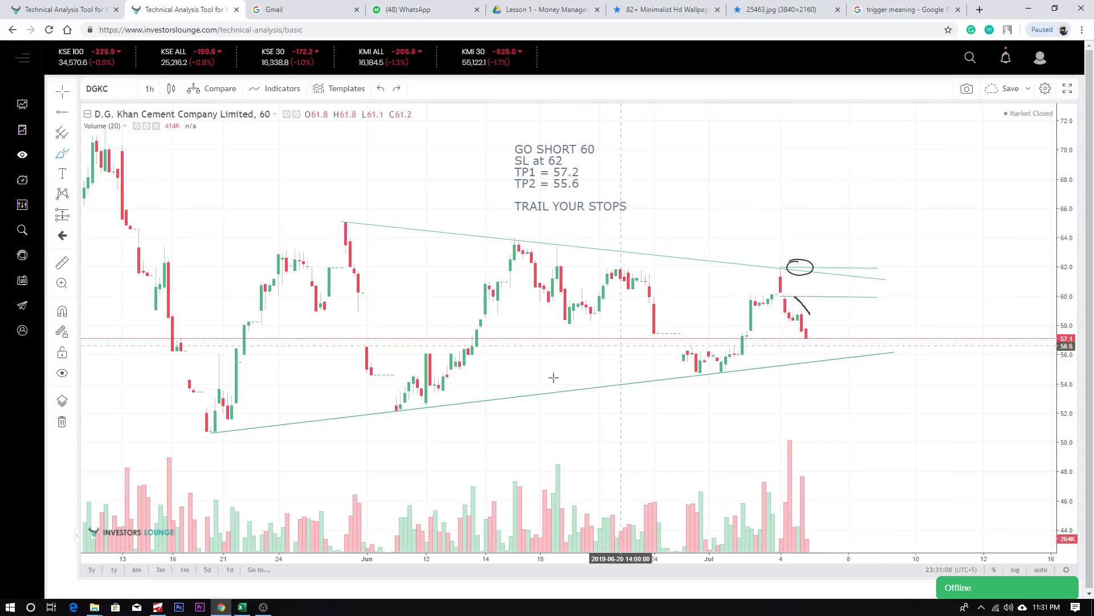
# Switch to BMA Trading Terminal and start a buy order for DGKC-JUL with volume 1000 and order type STOP LOSS
pyautogui.click(155, 608)
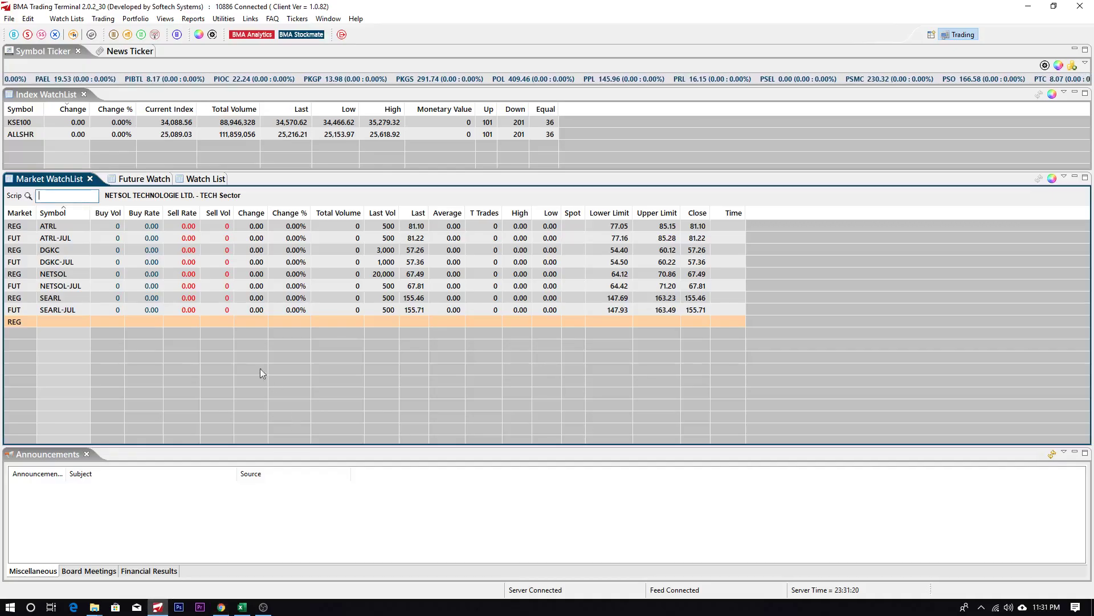
pyautogui.doubleClick(92, 265)
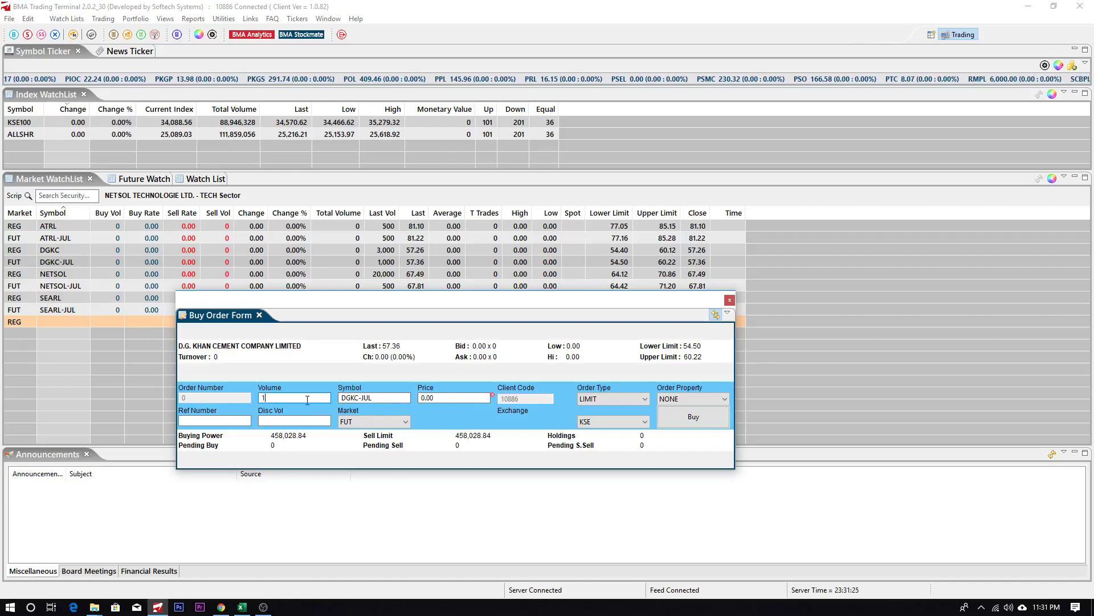
pyautogui.press('Tab')
pyautogui.press('Tab')
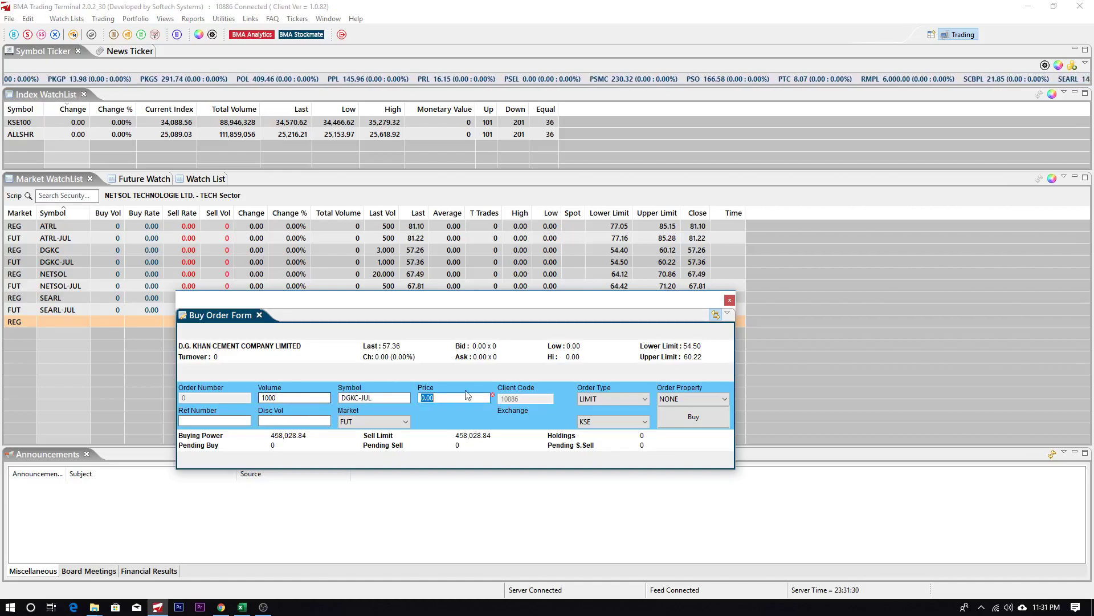
pyautogui.click(611, 399)
pyautogui.click(605, 421)
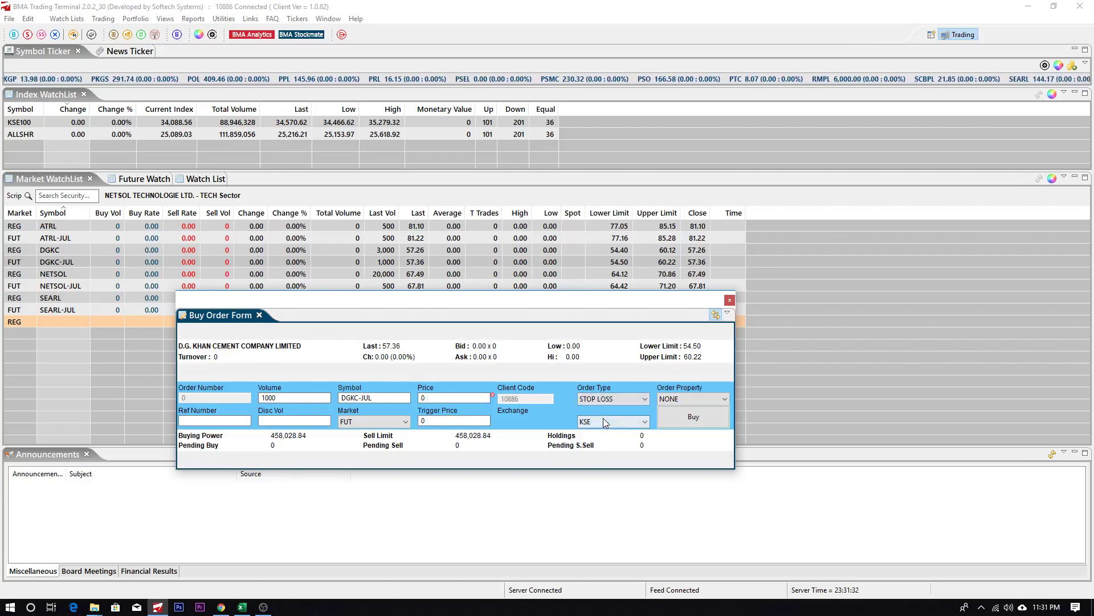
pyautogui.click(463, 395)
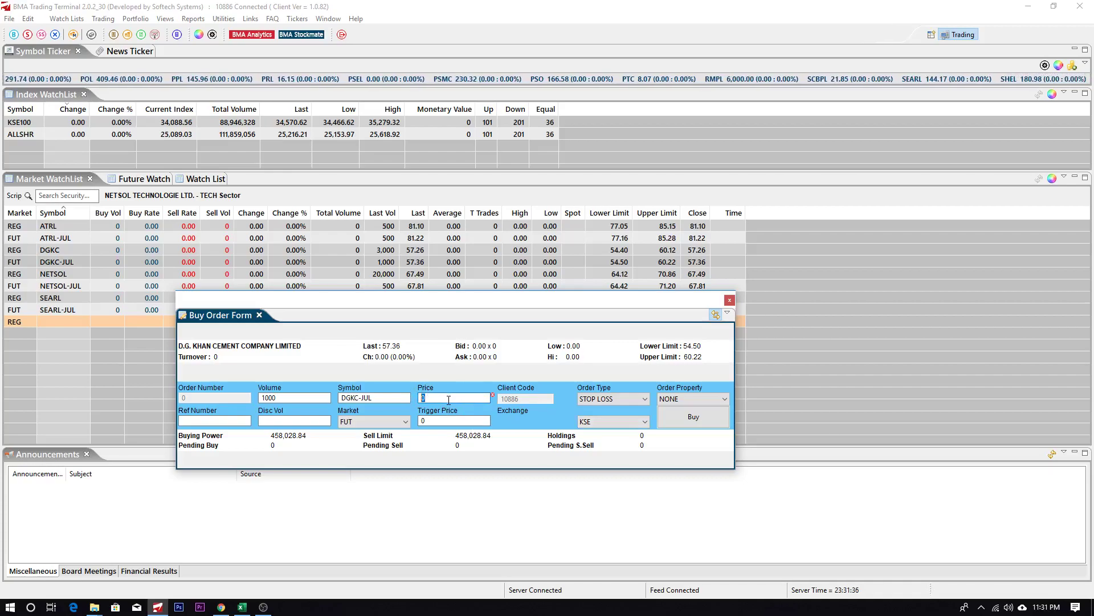
# Return to the chart and brush a rising stroke from the 60 line to the 62 line, crossed by a horizontal trigger stroke at about 60.8
pyautogui.click(222, 607)
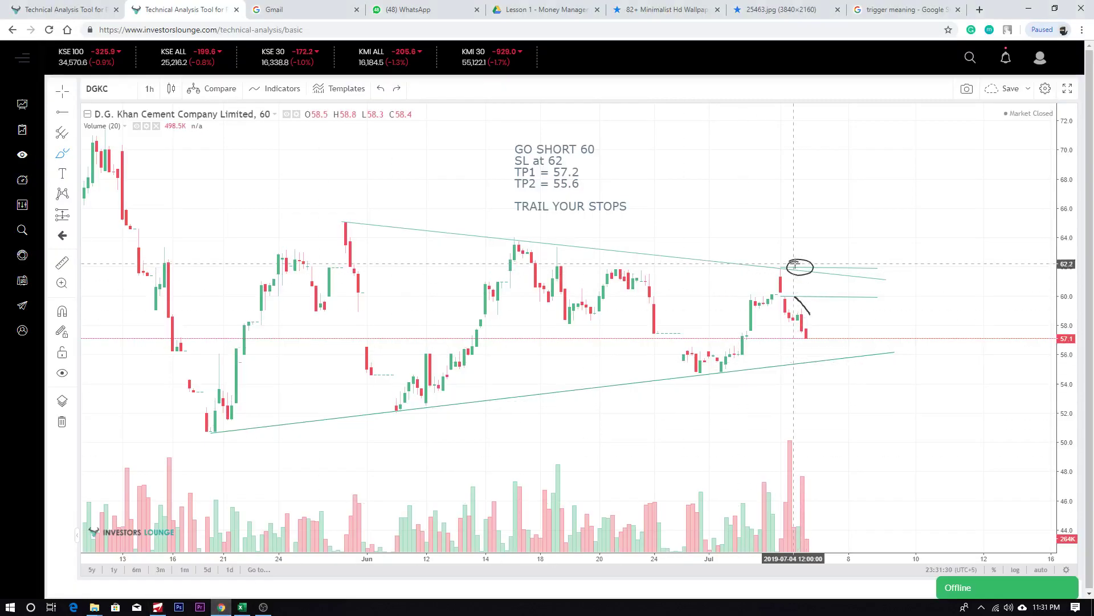
pyautogui.moveTo(792, 294); pyautogui.dragTo(811, 267)
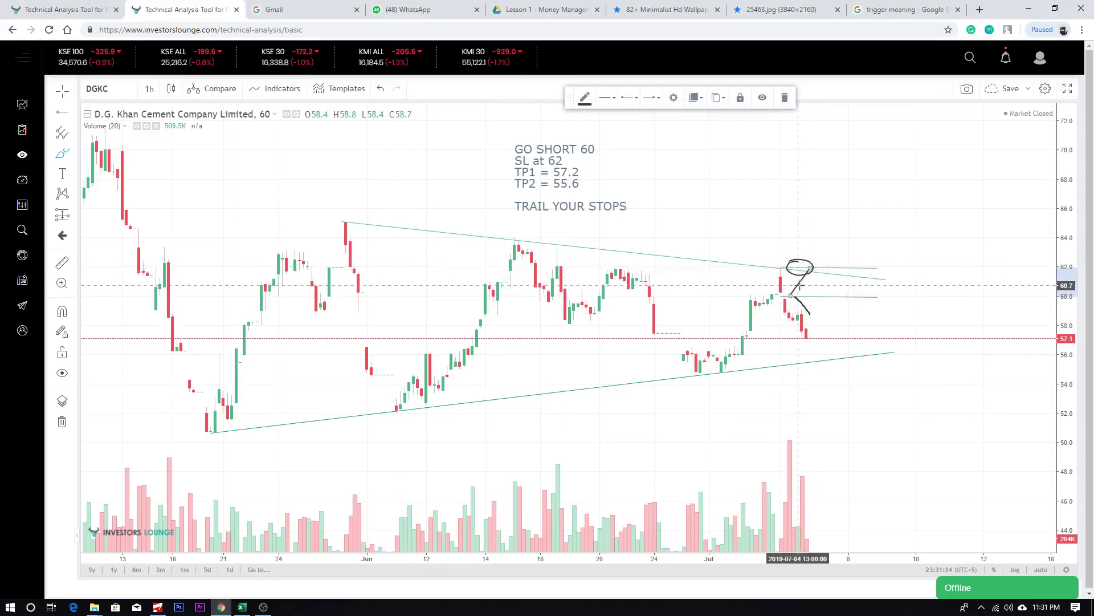
pyautogui.moveTo(750, 287); pyautogui.dragTo(861, 283)
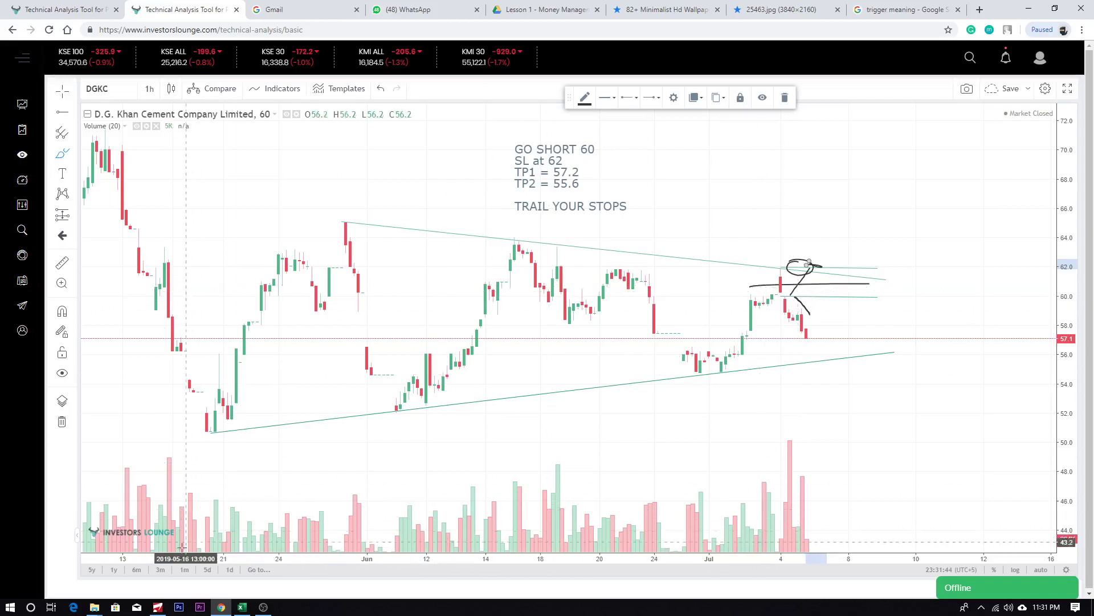
# In BMA Trading Terminal, fill in a DGKC-JUL buy order with volume 1000, price 62, order type STOP LOSS and trigger price 60.5
pyautogui.click(157, 607)
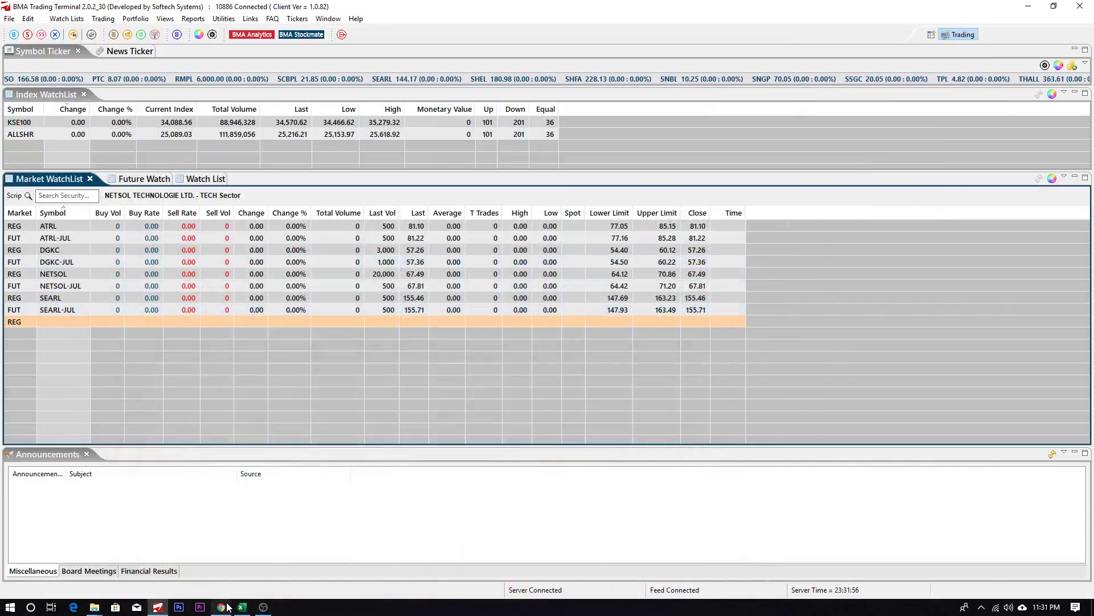
pyautogui.click(79, 266)
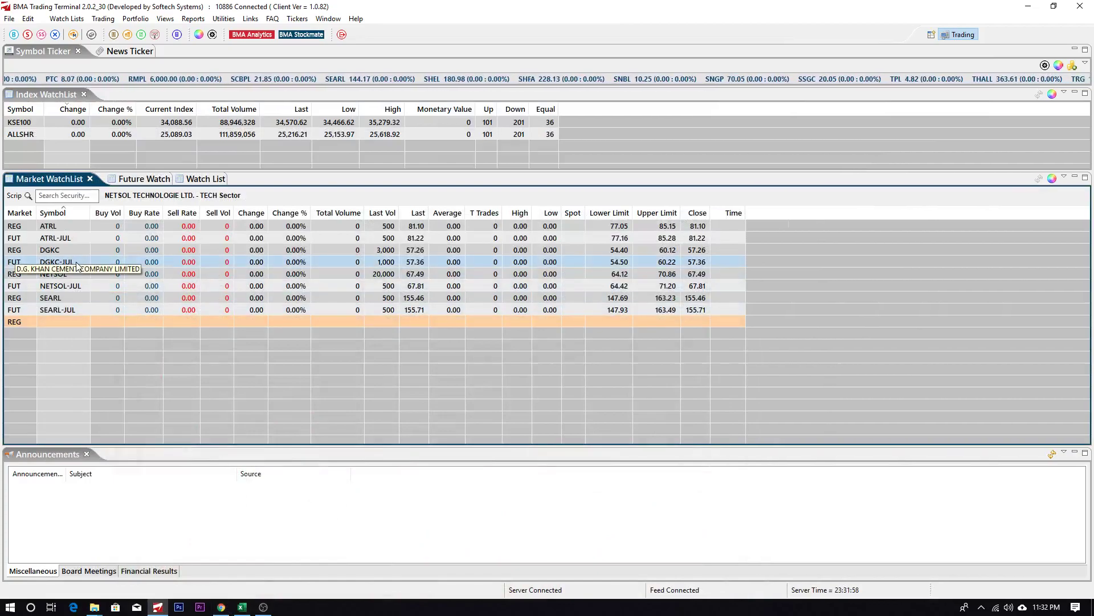
pyautogui.press('F1')
pyautogui.write('1000')
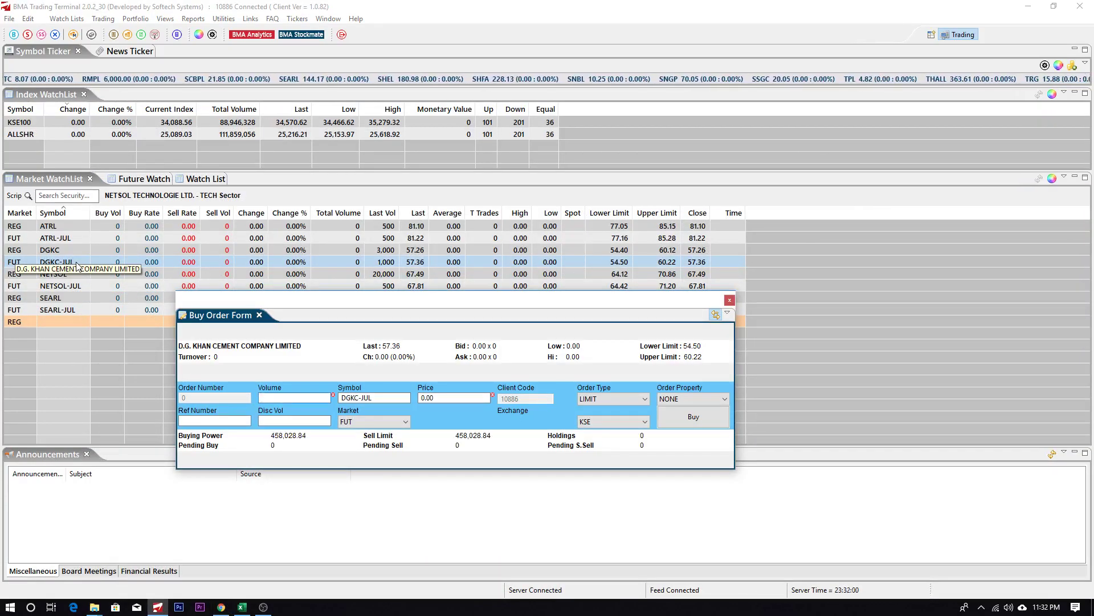
pyautogui.press('Tab')
pyautogui.press('Tab')
pyautogui.write('6')
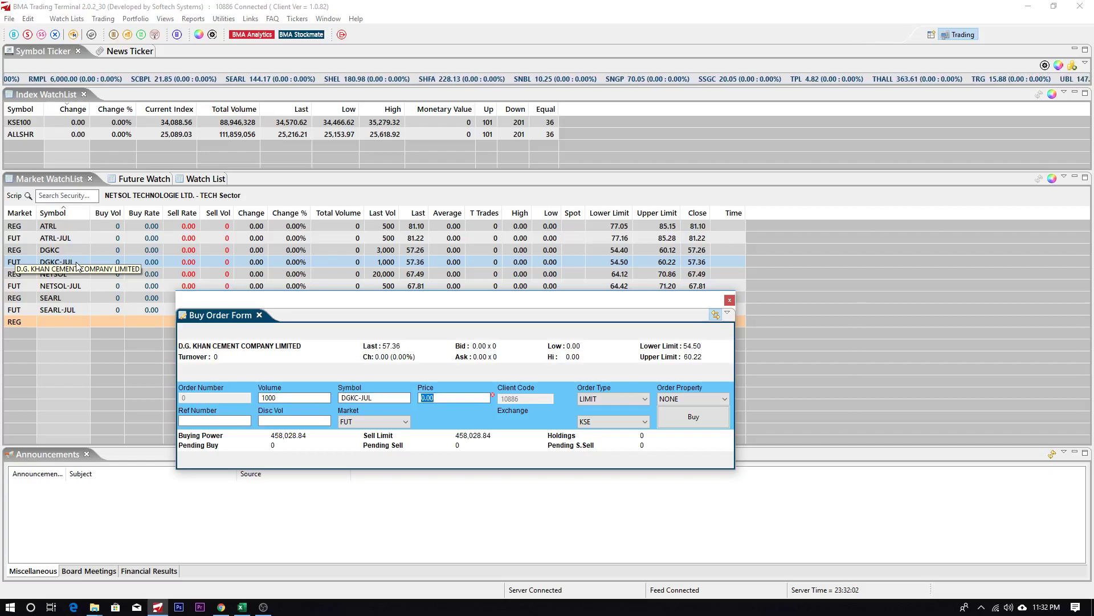
pyautogui.write('2')
pyautogui.click(613, 398)
pyautogui.click(604, 423)
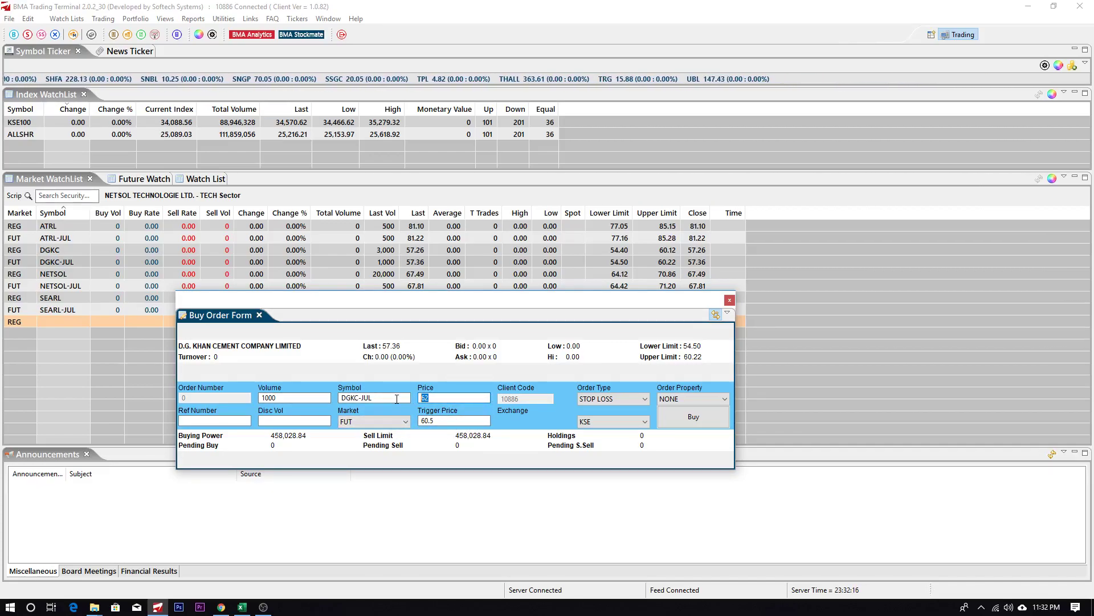
# Send the DGKC-JUL stop-loss buy order, confirming with the PIN code, close the notification and order form, and return to the chart
pyautogui.press('Return')
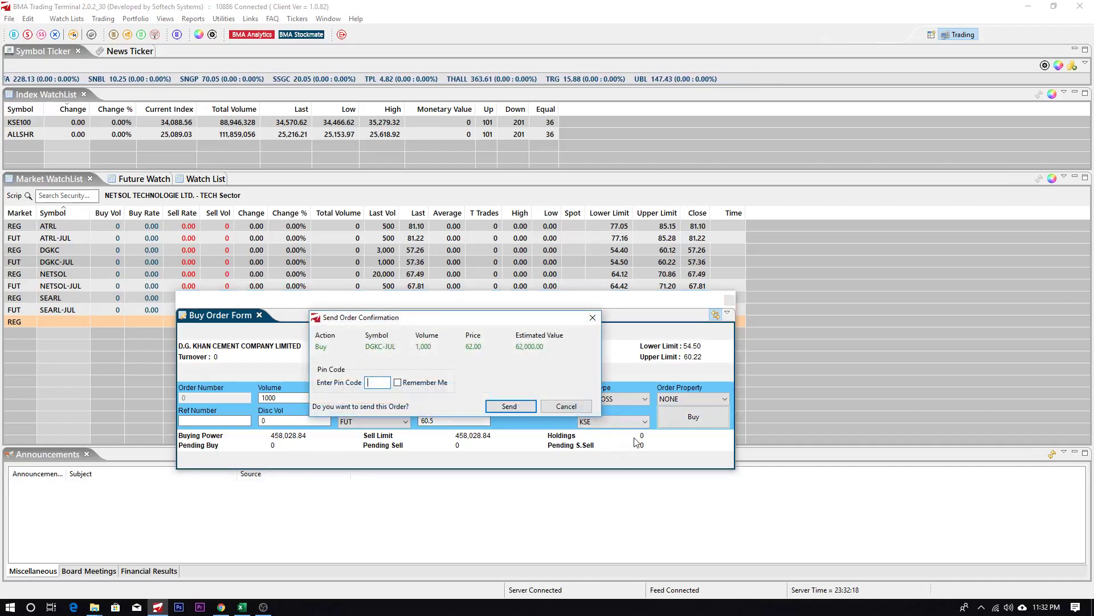
pyautogui.press('Return')
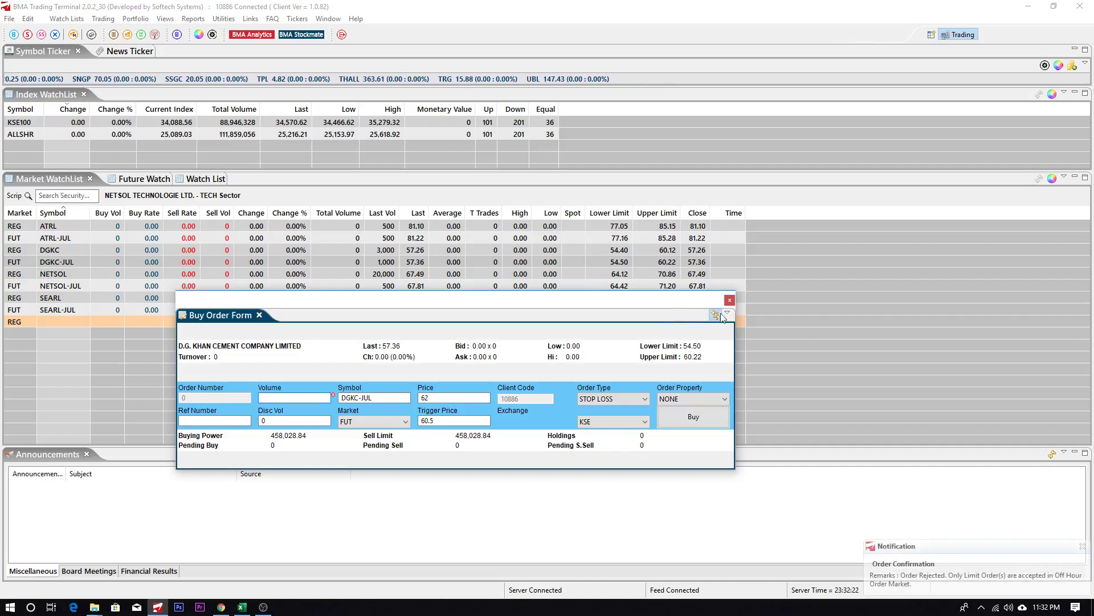
pyautogui.click(1082, 545)
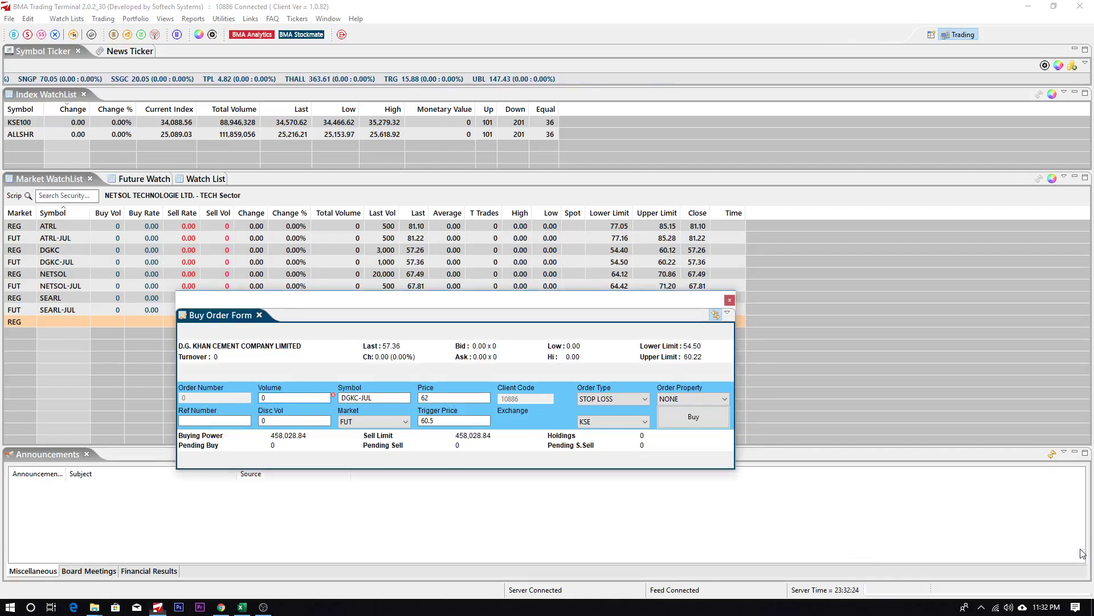
pyautogui.click(729, 301)
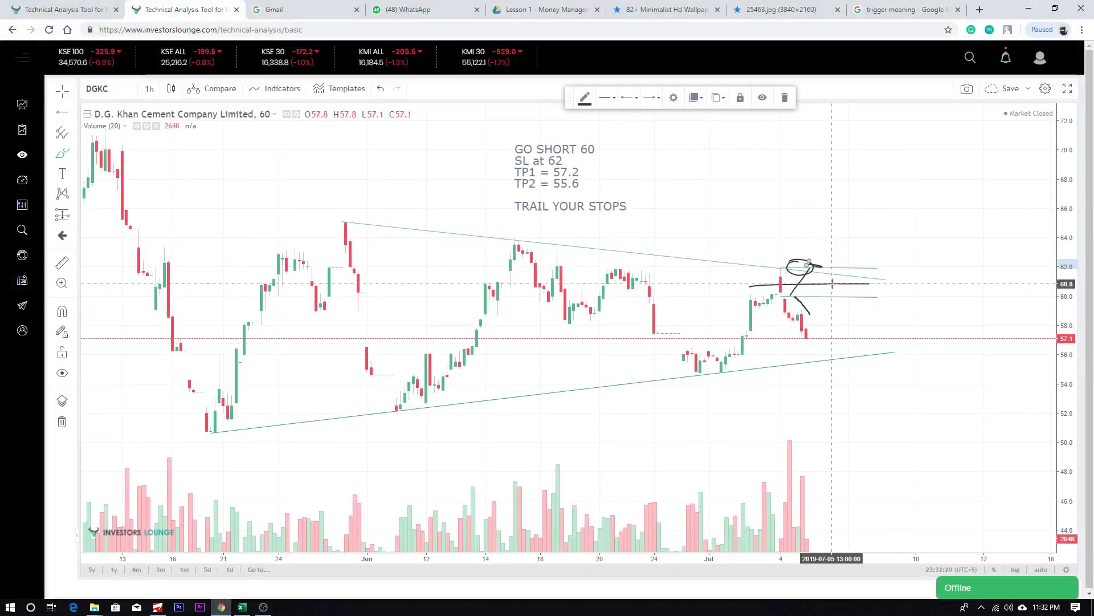
# Undo the brushed loop, trigger line and strokes around the 60 and 62 lines
pyautogui.hotkey('ctrl', 'z')
pyautogui.hotkey('ctrl', 'z')
pyautogui.hotkey('ctrl', 'z')
# Brush a short rising stroke up to about 61 and a falling stroke from 60 to about 58, and undo both
pyautogui.moveTo(793, 294); pyautogui.dragTo(800, 282)
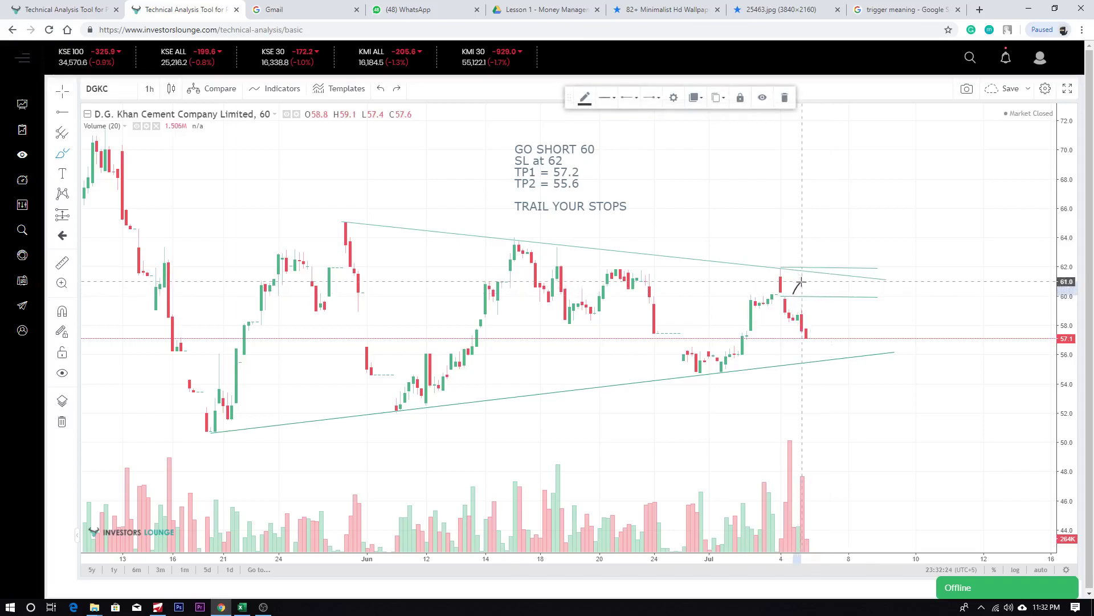
pyautogui.moveTo(801, 298); pyautogui.dragTo(827, 325)
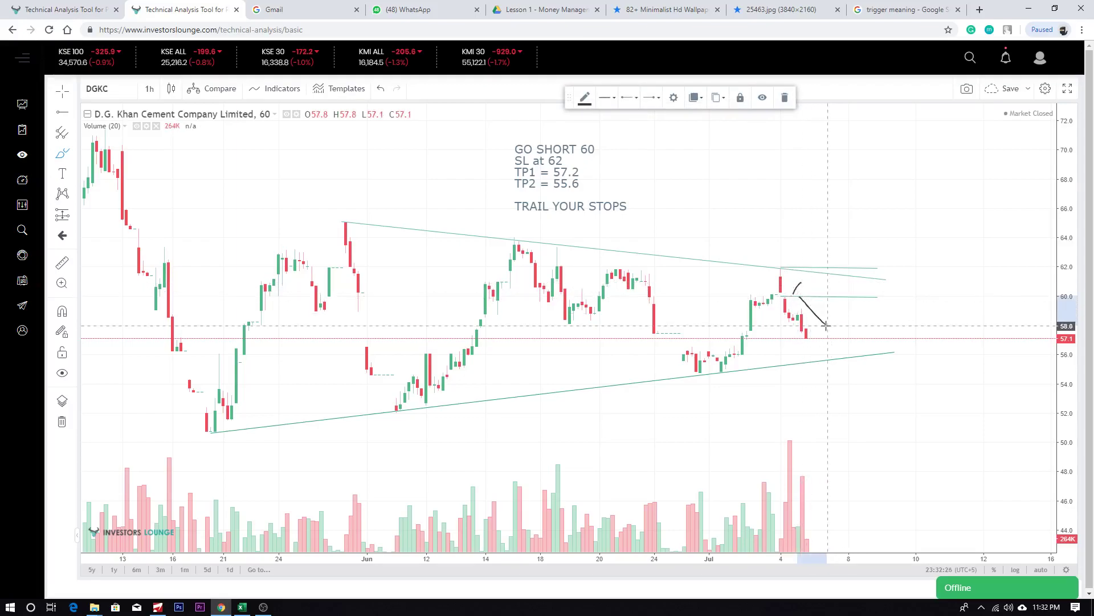
pyautogui.hotkey('ctrl', 'z')
pyautogui.hotkey('ctrl', 'z')
# Brush a rising stroke from 60 to 62 with a trigger line near 60.5 and a loop around 62, and undo these marks
pyautogui.moveTo(784, 295)
pyautogui.mouseDown()
pyautogui.moveTo(827, 288)
pyautogui.moveTo(799, 284)
pyautogui.moveTo(812, 265)
pyautogui.mouseUp()
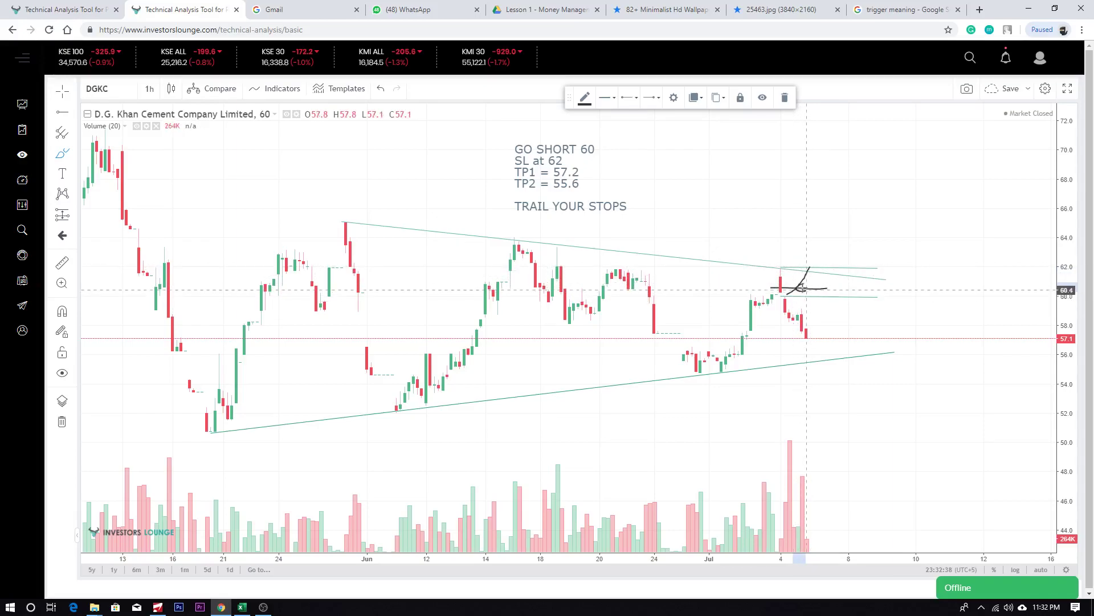
pyautogui.moveTo(815, 260)
pyautogui.mouseDown()
pyautogui.moveTo(793, 268)
pyautogui.moveTo(814, 258)
pyautogui.mouseUp()
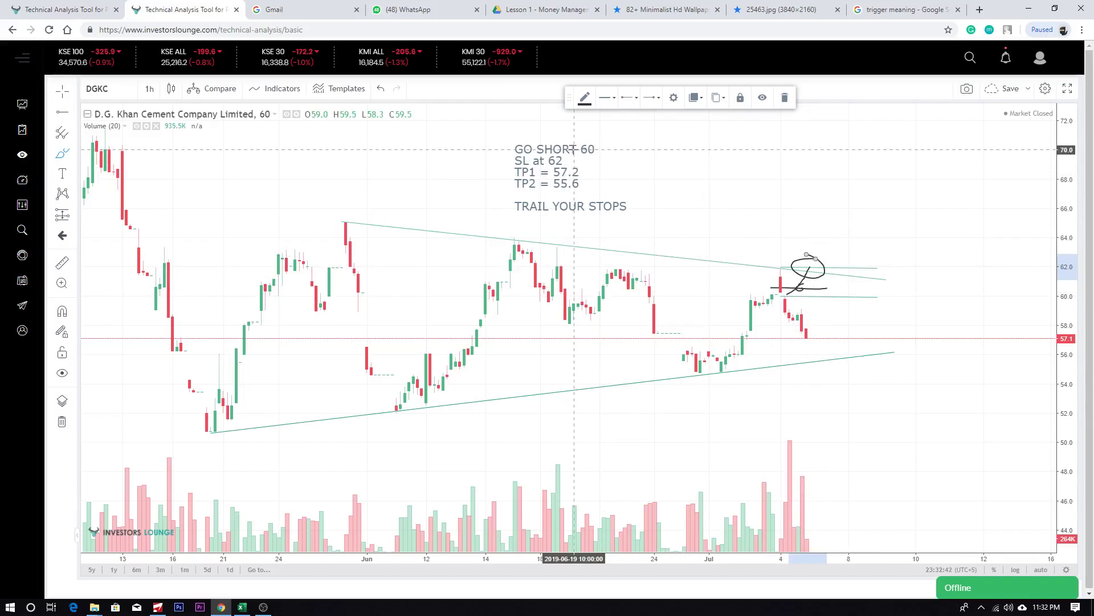
pyautogui.hotkey('ctrl', 'z')
pyautogui.hotkey('ctrl', 'z')
# Brush a falling stroke from the 60 line to about 57.1 and place a horizontal ray at 57.1 from the latest candles
pyautogui.moveTo(787, 296); pyautogui.dragTo(826, 338)
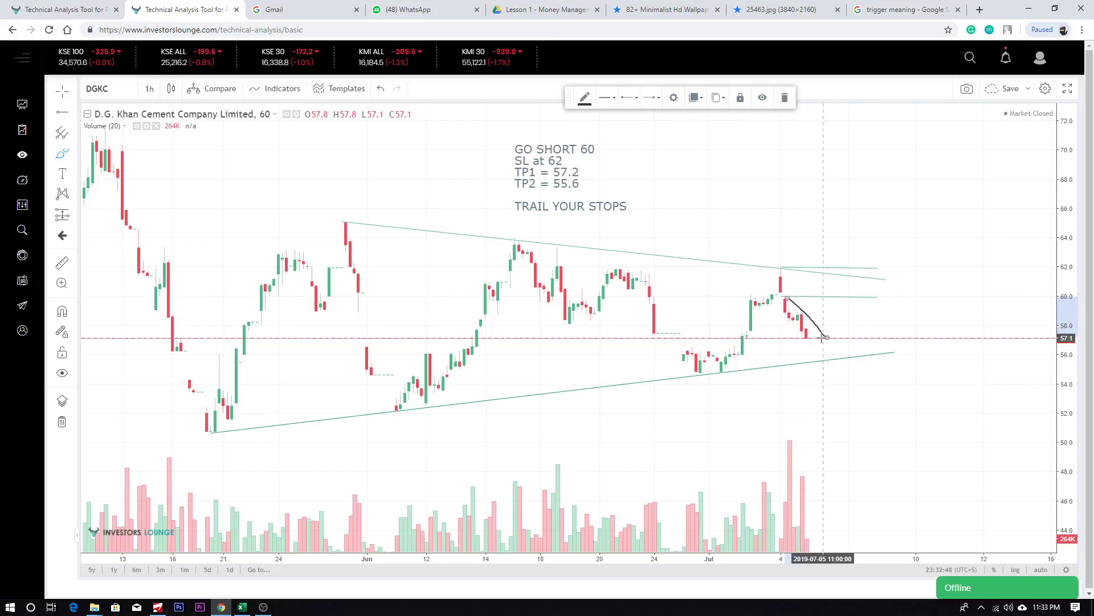
pyautogui.click(62, 133)
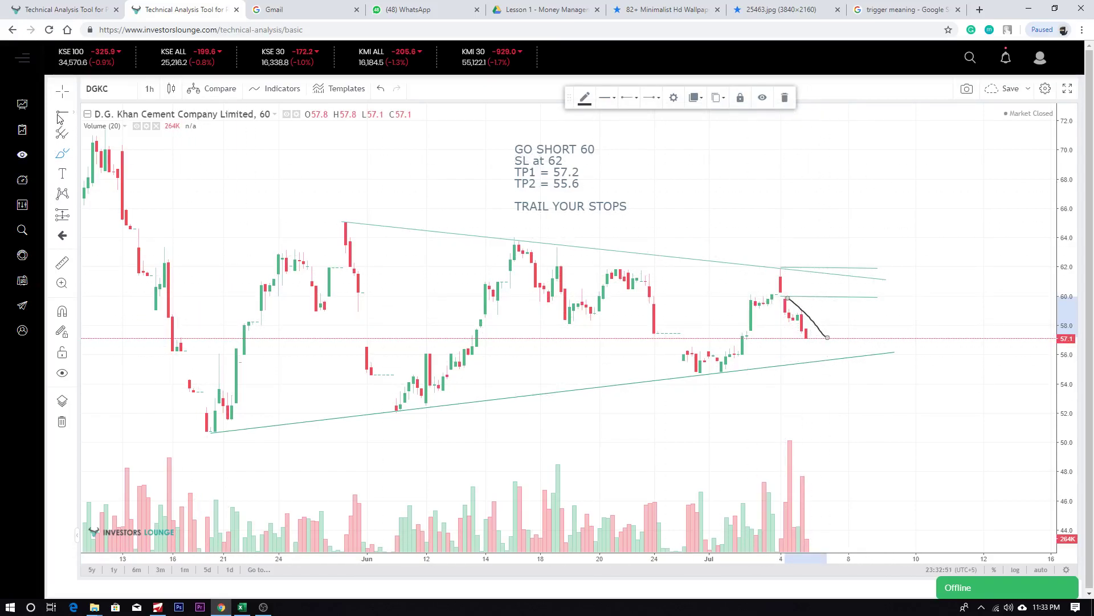
pyautogui.click(790, 338)
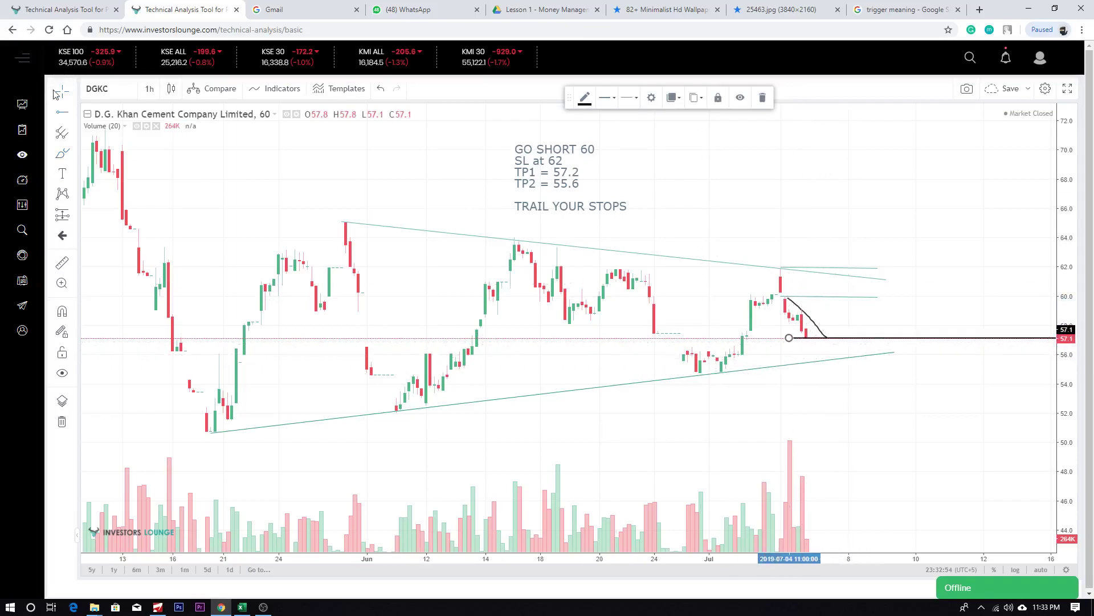
# Brush the falling stroke on from 57.1 to about 56, and loop the areas around 60, 57 and the whole recent decline
pyautogui.click(62, 153)
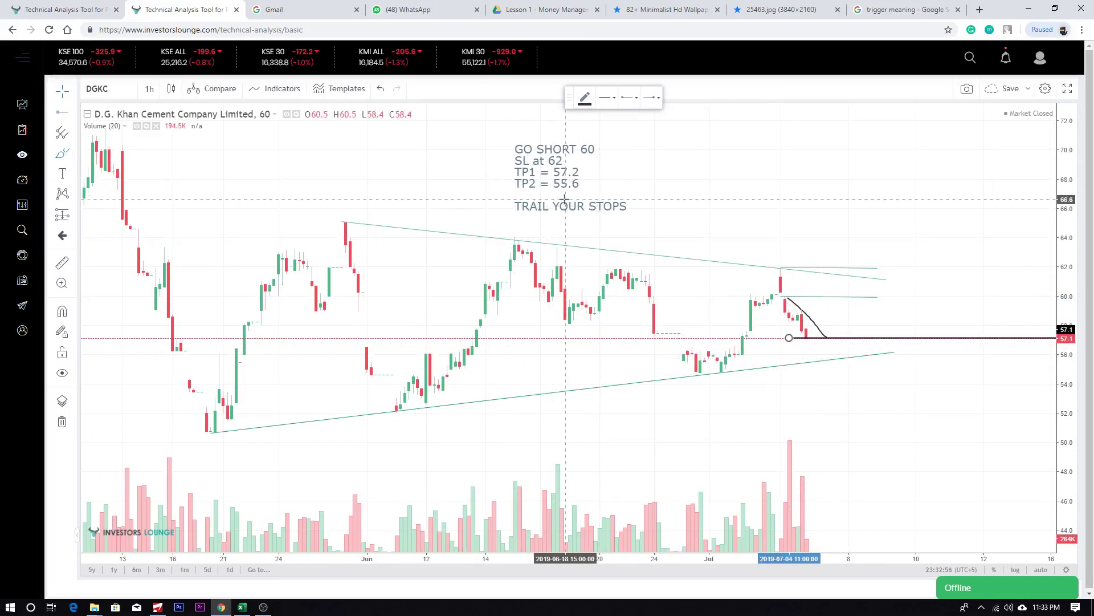
pyautogui.click(827, 337)
pyautogui.moveTo(827, 337); pyautogui.dragTo(840, 353)
pyautogui.moveTo(829, 291)
pyautogui.mouseDown()
pyautogui.moveTo(832, 313)
pyautogui.moveTo(800, 283)
pyautogui.mouseUp()
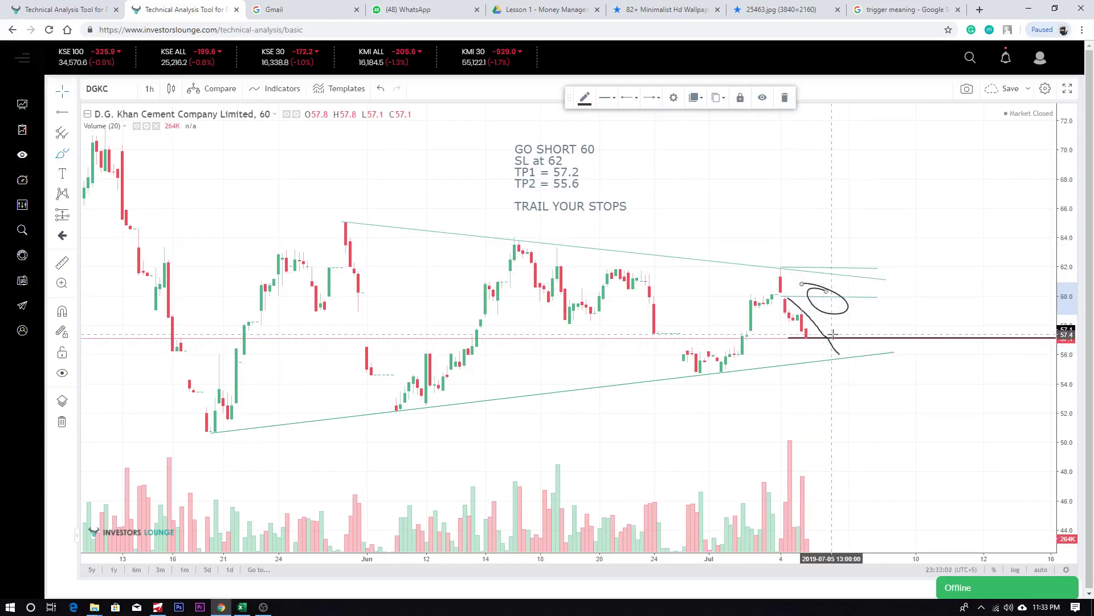
pyautogui.moveTo(834, 333); pyautogui.dragTo(836, 337)
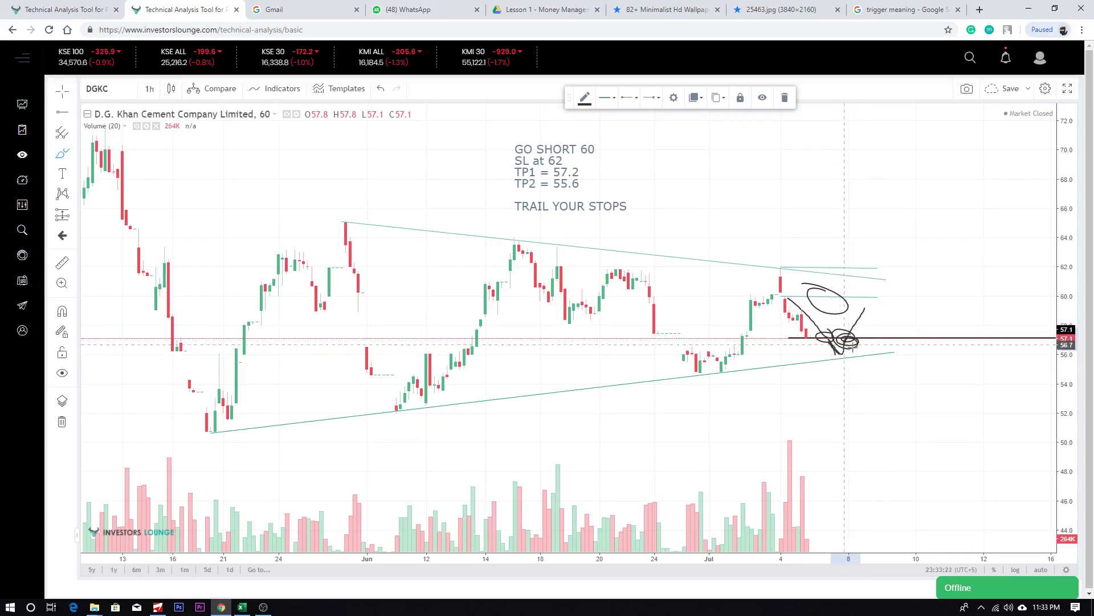
pyautogui.moveTo(763, 267)
pyautogui.mouseDown()
pyautogui.moveTo(852, 370)
pyautogui.moveTo(857, 357)
pyautogui.moveTo(789, 315)
pyautogui.mouseUp()
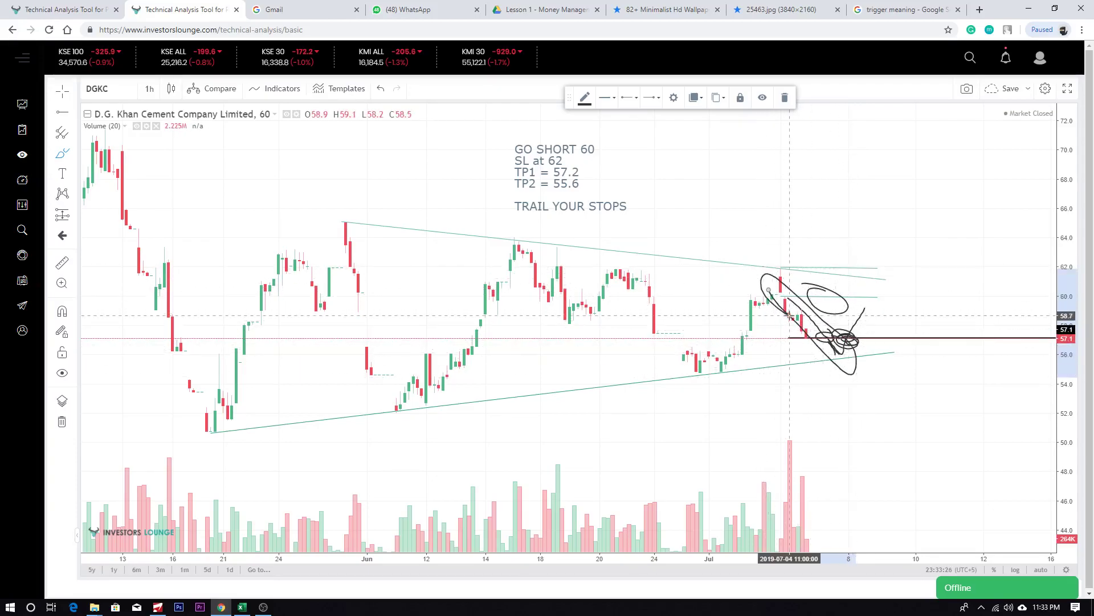
# Undo the brushed loops and falling strokes together with the horizontal ray at 57.1
pyautogui.hotkey('ctrl', 'z')
pyautogui.hotkey('ctrl', 'z')
pyautogui.hotkey('ctrl', 'z')
pyautogui.hotkey('ctrl', 'z')
pyautogui.hotkey('ctrl', 'z')
pyautogui.hotkey('ctrl', 'z')
# Brush a falling stroke from 57.1 to about 55.6, a crossed-out line near 57.2 and a loop around 55.6
pyautogui.moveTo(806, 338); pyautogui.dragTo(825, 359)
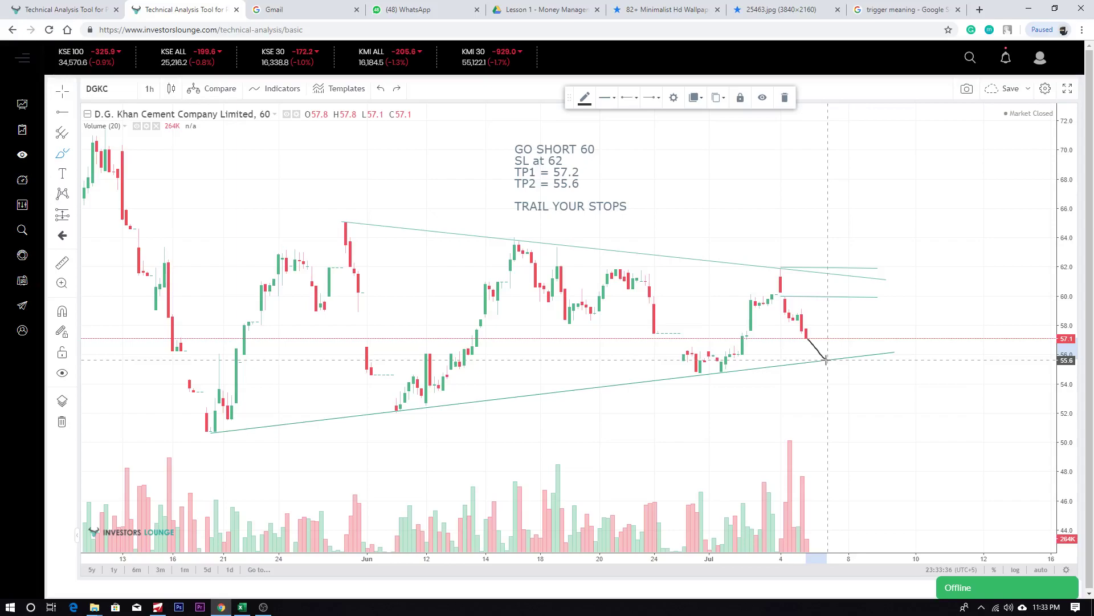
pyautogui.moveTo(826, 360); pyautogui.dragTo(826, 360)
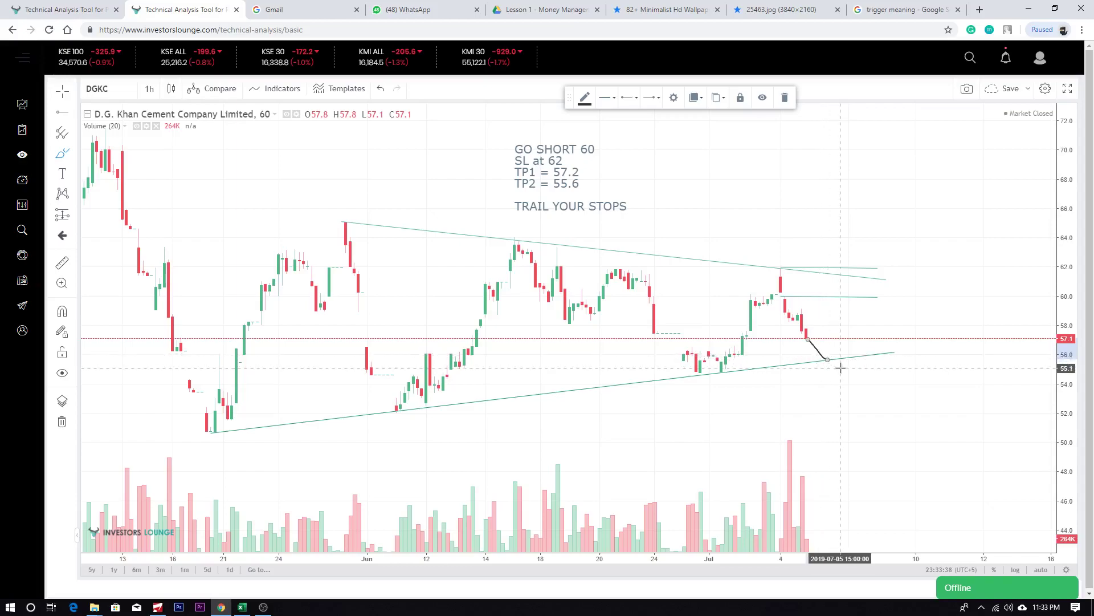
pyautogui.moveTo(770, 336)
pyautogui.mouseDown()
pyautogui.moveTo(895, 330)
pyautogui.moveTo(920, 356)
pyautogui.moveTo(872, 349)
pyautogui.moveTo(835, 375)
pyautogui.moveTo(799, 349)
pyautogui.mouseUp()
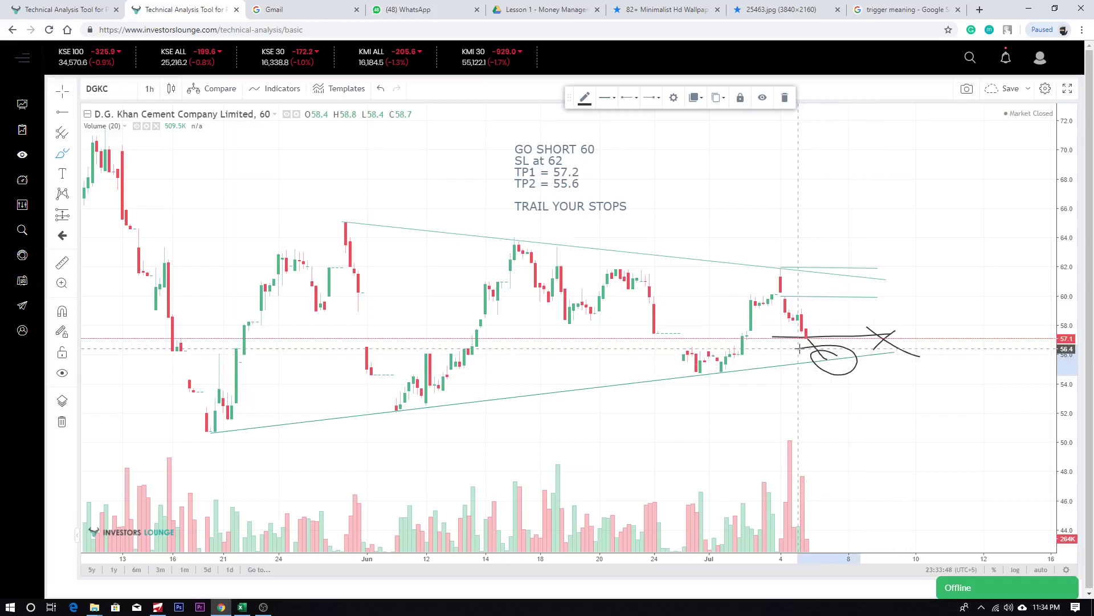
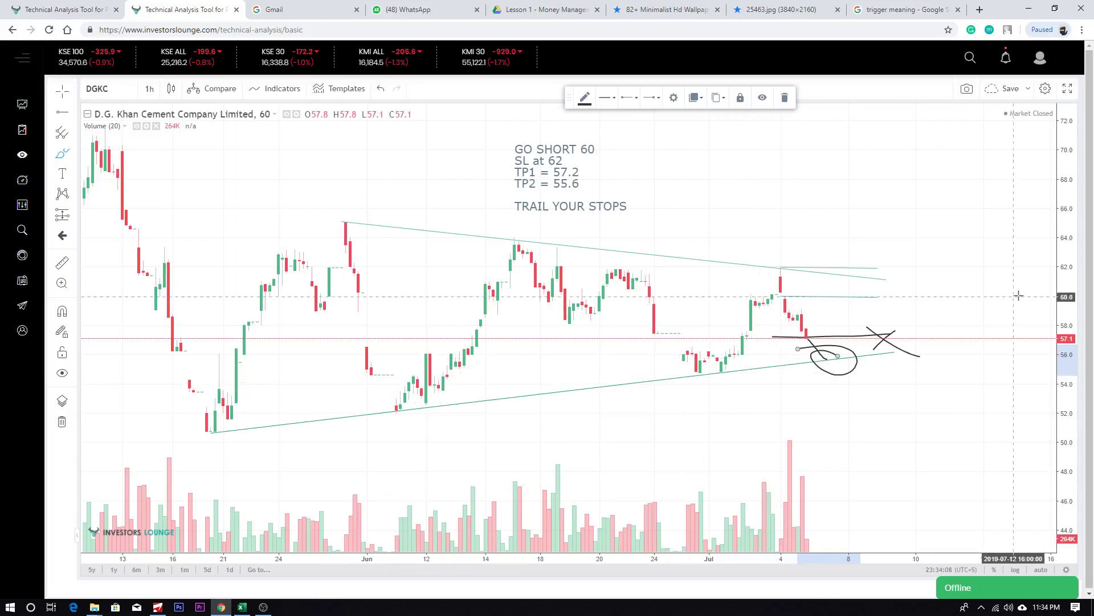
# Switch to the Portfolio Tracker workbook in Excel and clear cells B10:F17 on Sheet1
pyautogui.click(1036, 7)
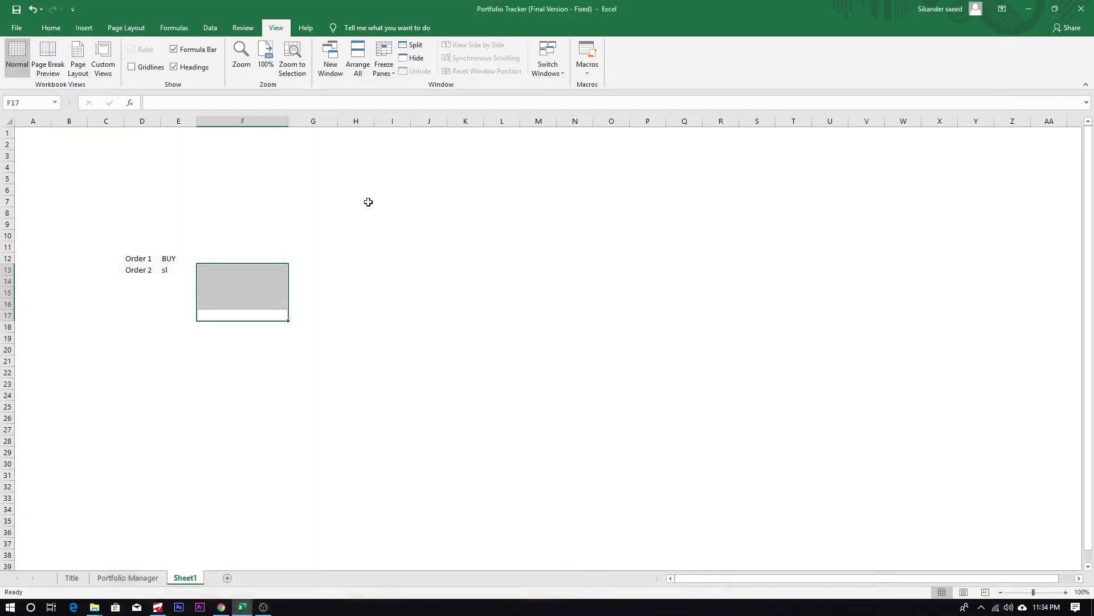
pyautogui.moveTo(68, 236); pyautogui.dragTo(210, 310)
pyautogui.press('Delete')
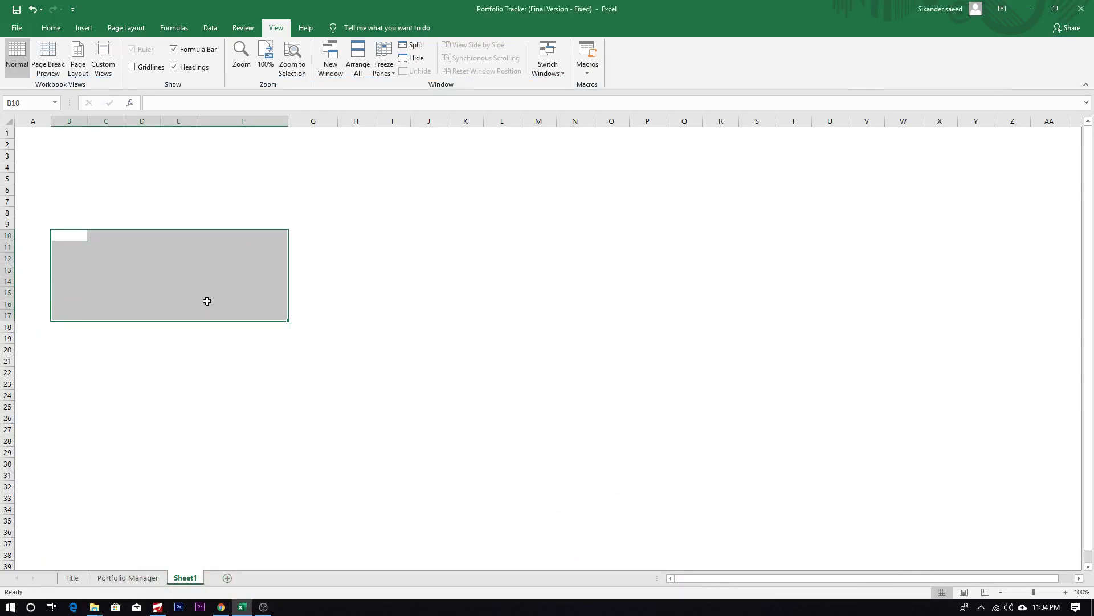
pyautogui.click(210, 381)
# Open the Portfolio Manager sheet and go through the Trade Type, Qty and Entry cells of the HASCOL row
pyautogui.click(121, 577)
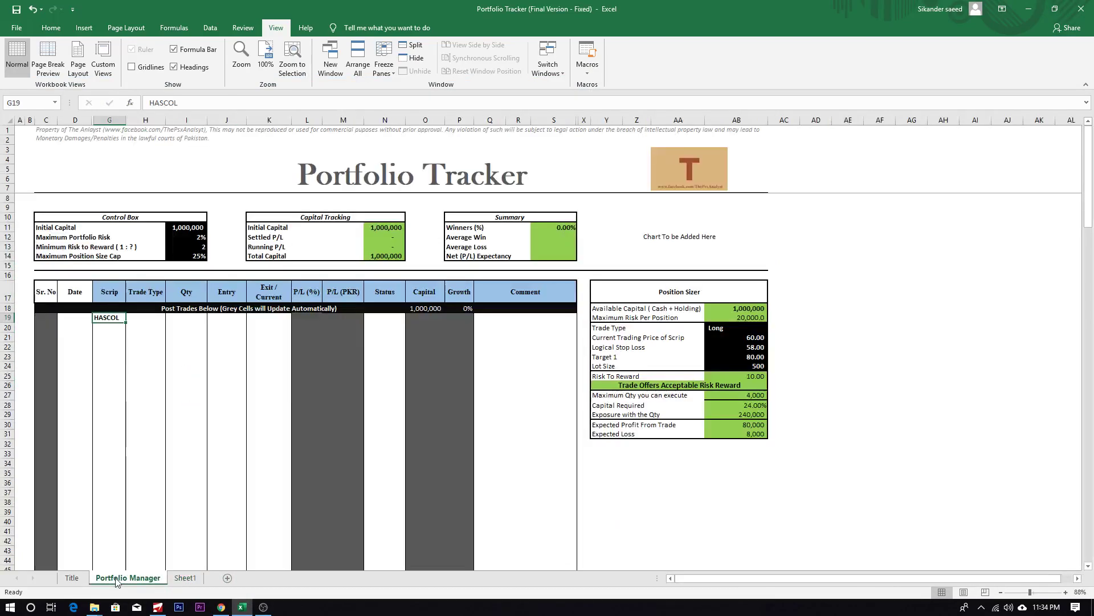
pyautogui.click(748, 330)
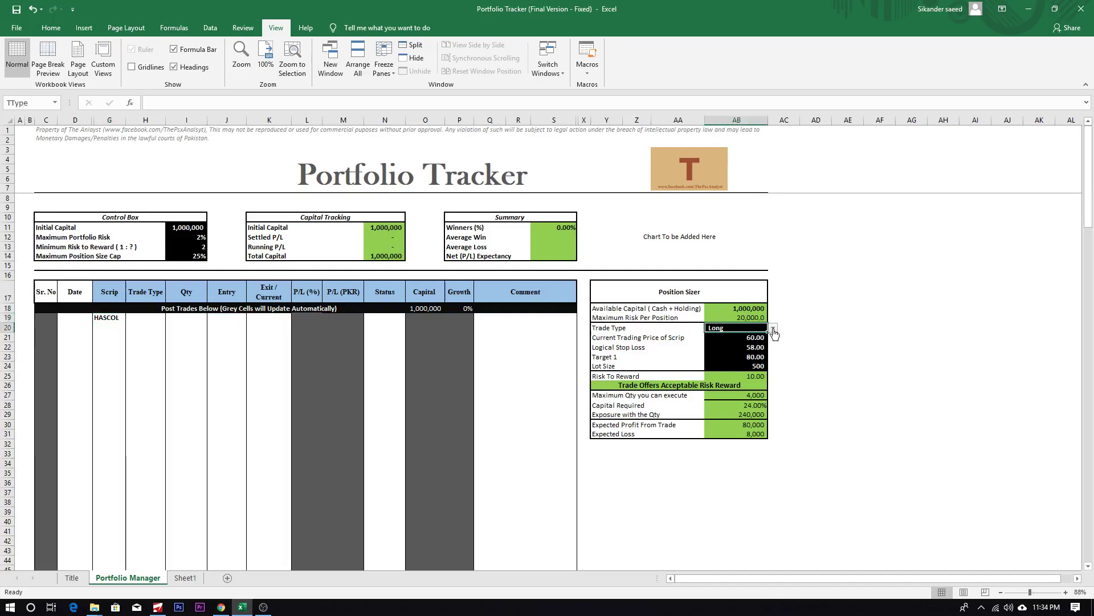
pyautogui.click(154, 317)
pyautogui.click(170, 318)
pyautogui.click(169, 319)
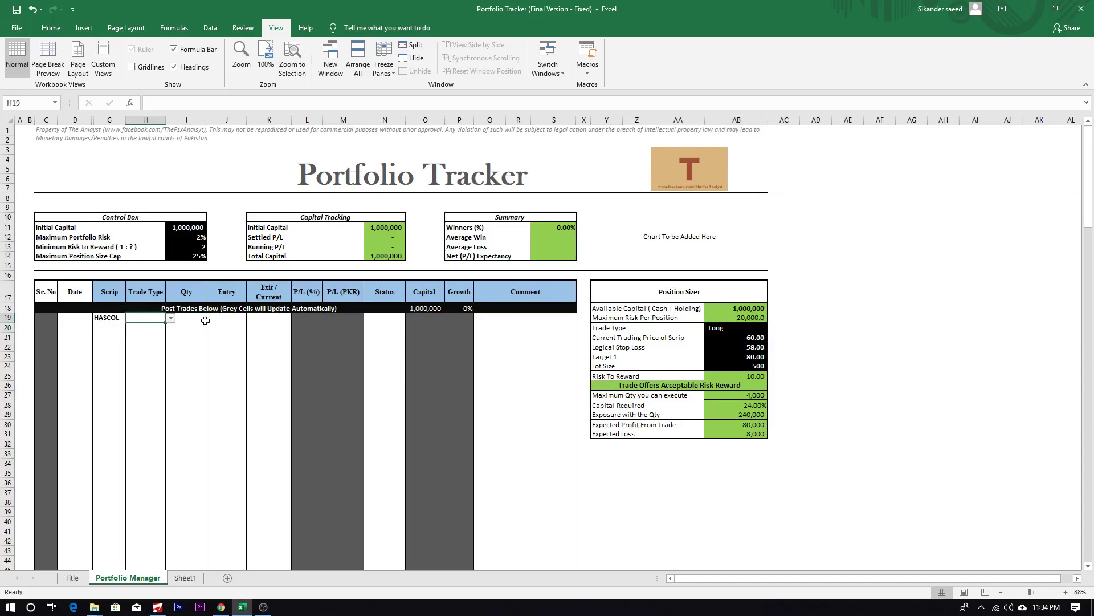
pyautogui.click(195, 321)
pyautogui.click(212, 320)
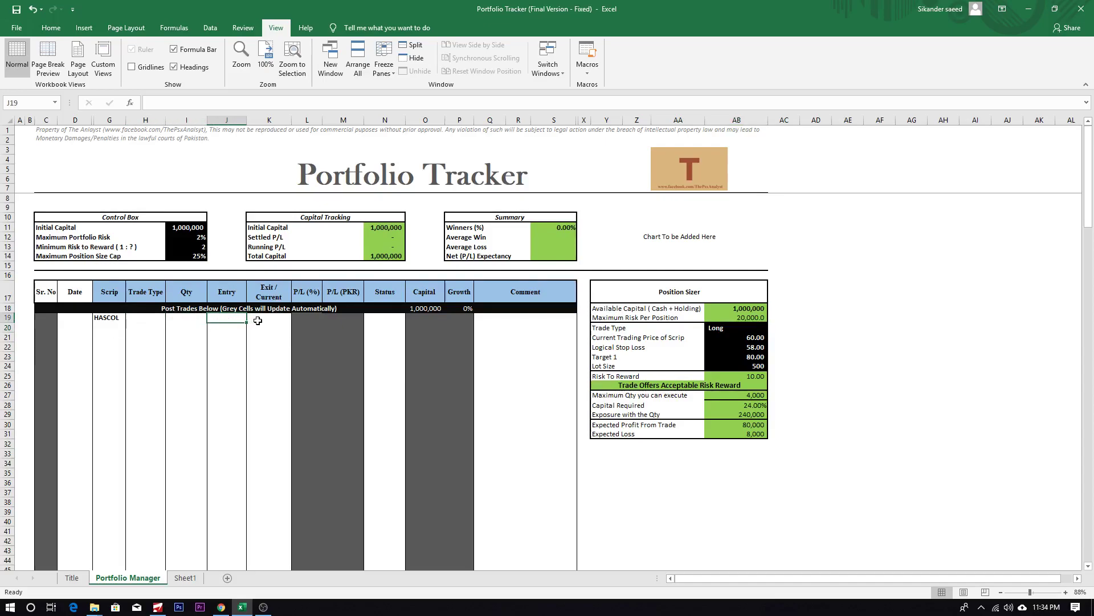
# Examine the Long and Short choices for Trade Type in the Position Sizer and in the HASCOL row
pyautogui.click(722, 327)
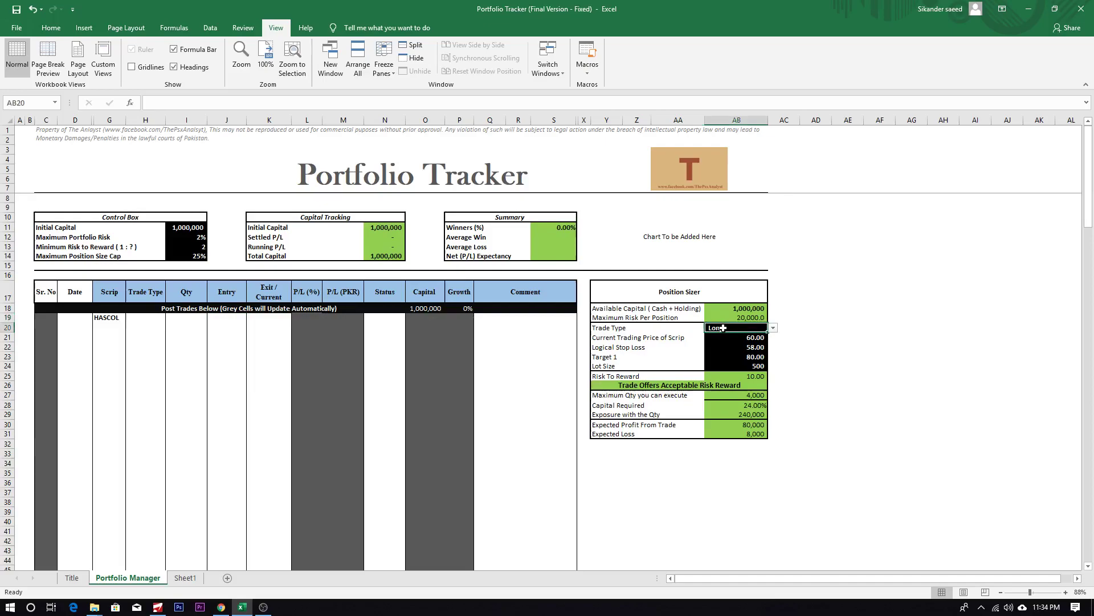
pyautogui.click(774, 328)
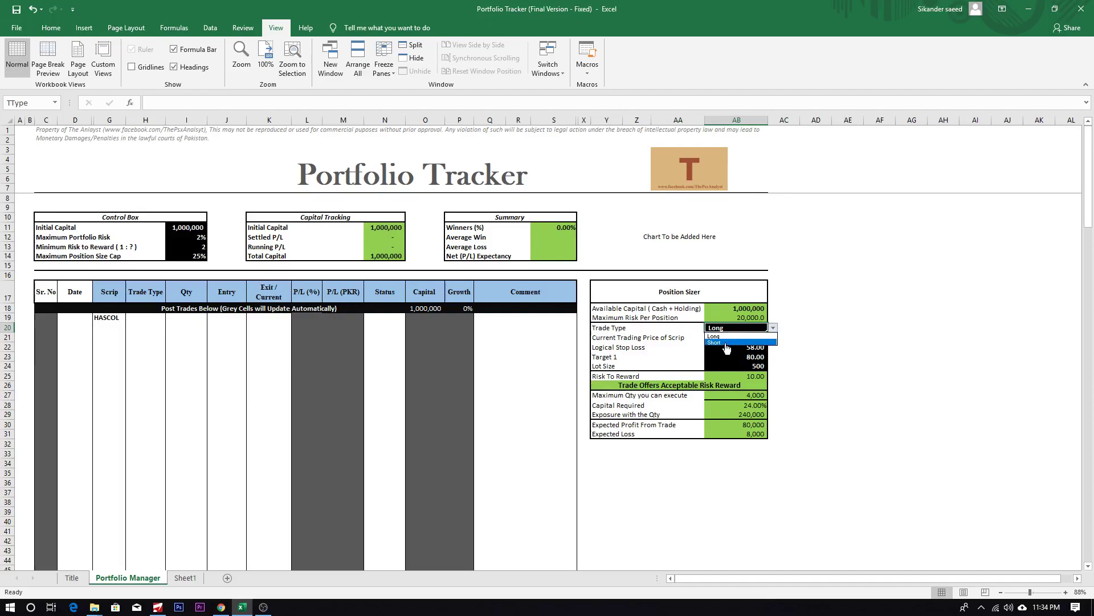
pyautogui.click(151, 316)
pyautogui.click(170, 317)
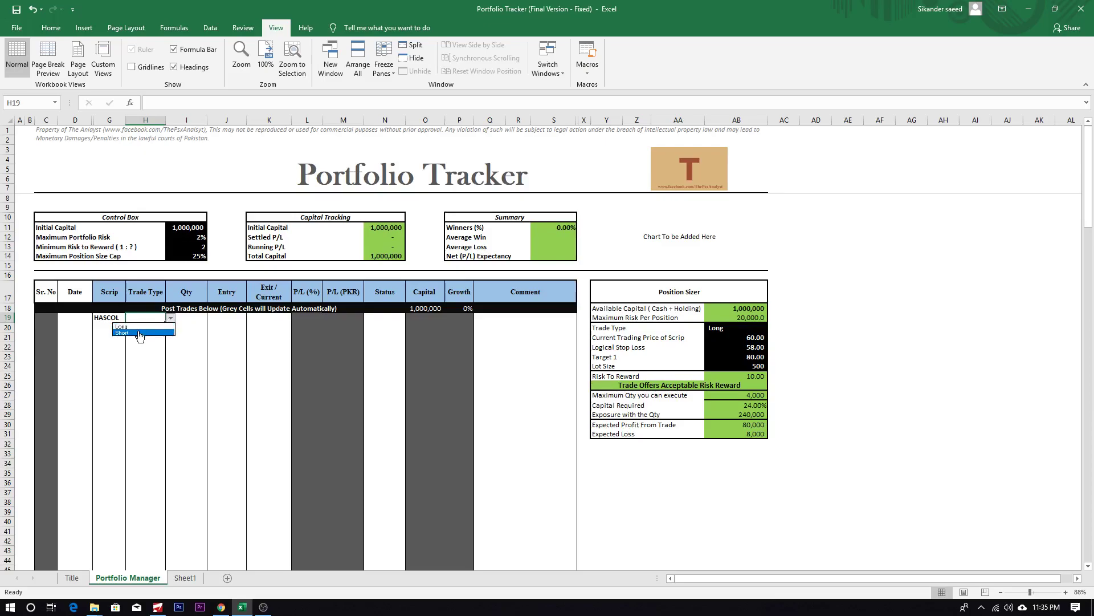
pyautogui.click(729, 333)
pyautogui.click(737, 333)
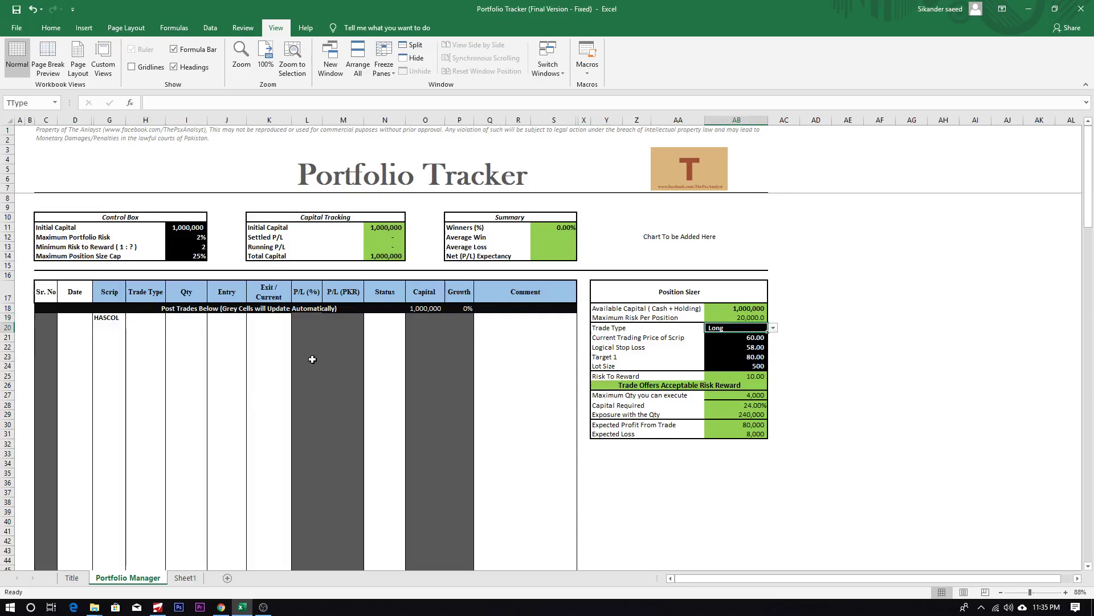
# Examine the Open and Closed choices for Status in the HASCOL row
pyautogui.click(380, 316)
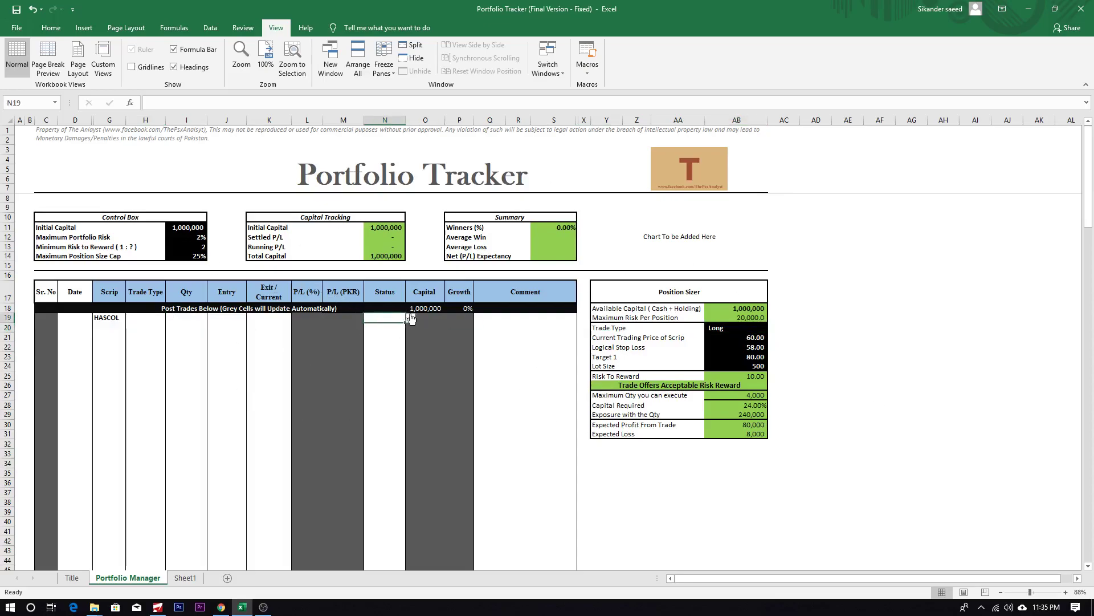
pyautogui.click(409, 318)
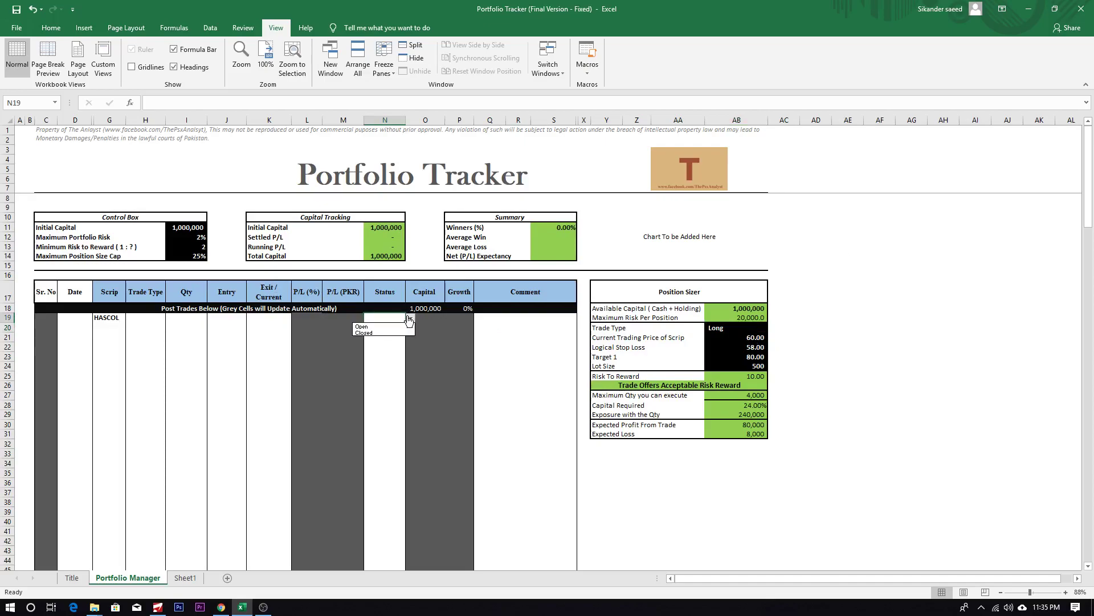
pyautogui.click(409, 319)
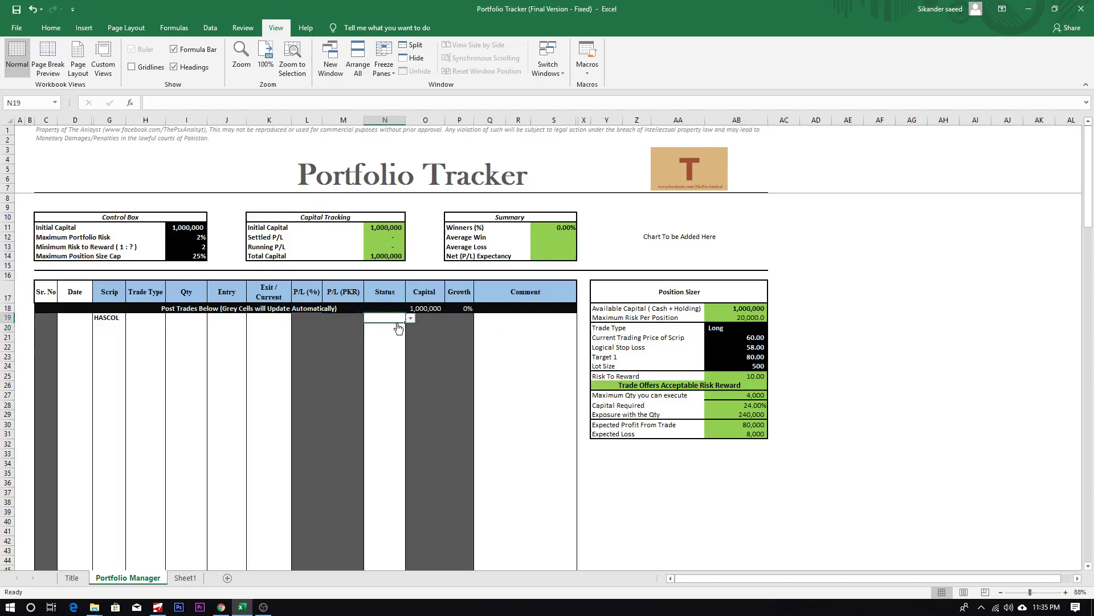
pyautogui.click(410, 318)
pyautogui.click(409, 319)
# Try lot sizes of 400, 100 and 40 in the Position Sizer, and restore the lot size to 500
pyautogui.click(738, 366)
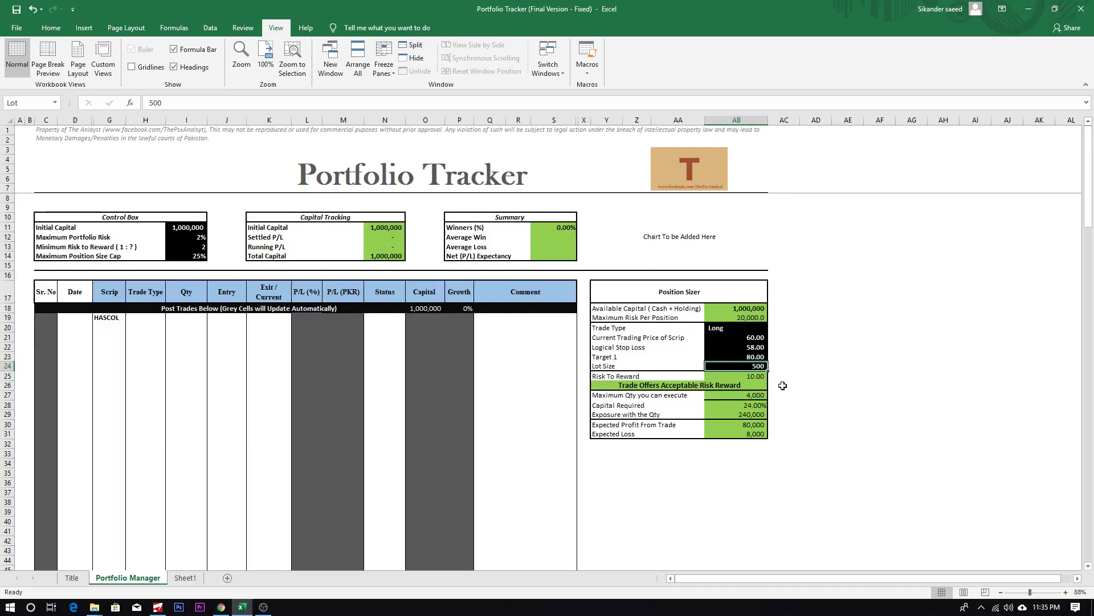
pyautogui.write('400')
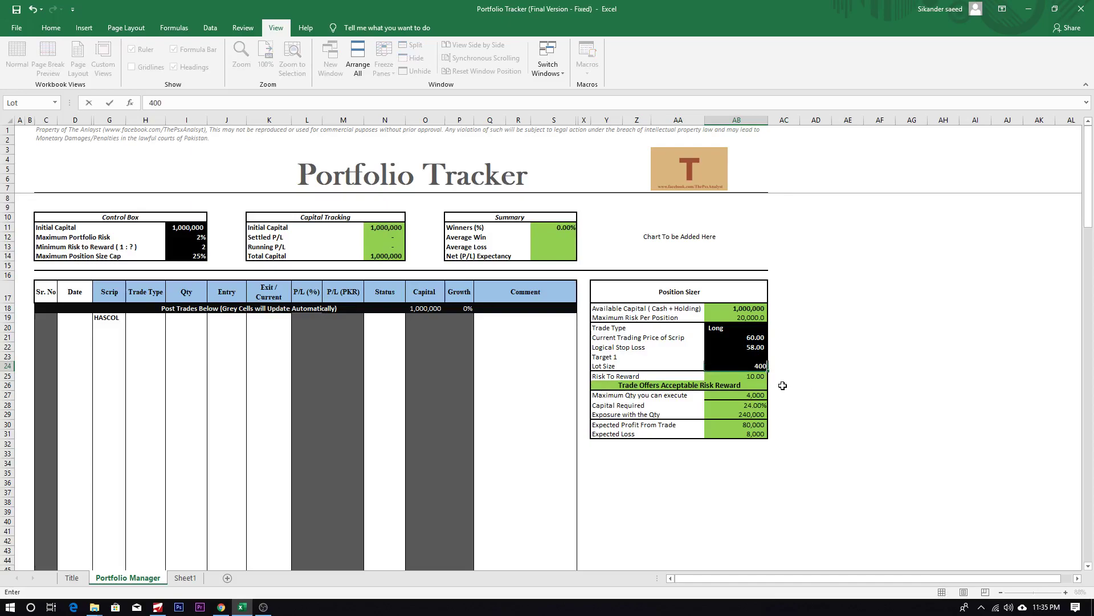
pyautogui.press('Return')
pyautogui.click(758, 365)
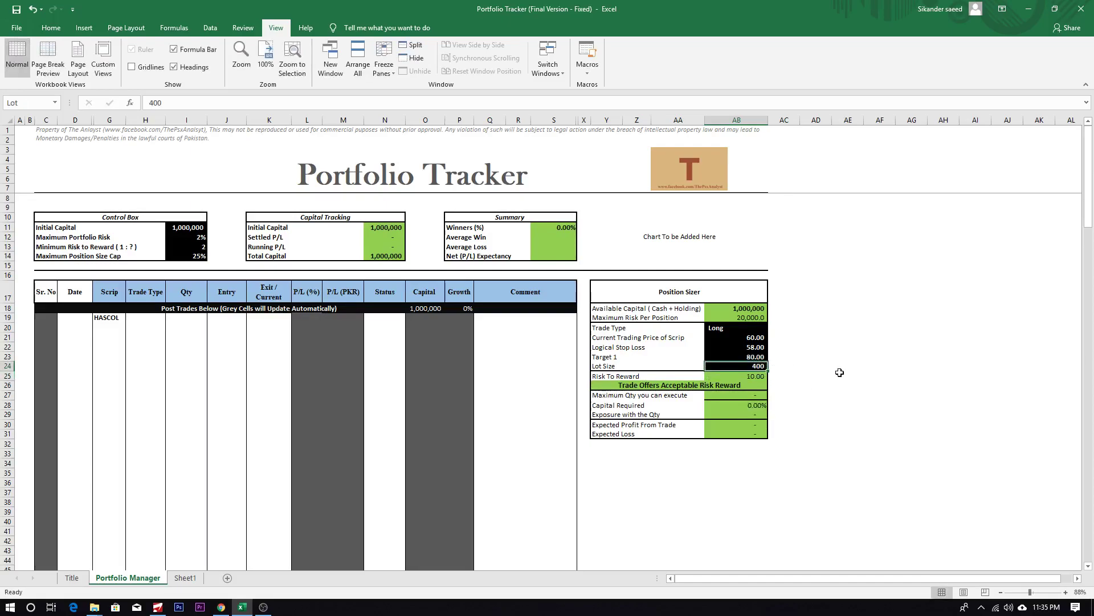
pyautogui.write('100')
pyautogui.press('Return')
pyautogui.click(755, 365)
pyautogui.write('40')
pyautogui.press('Return')
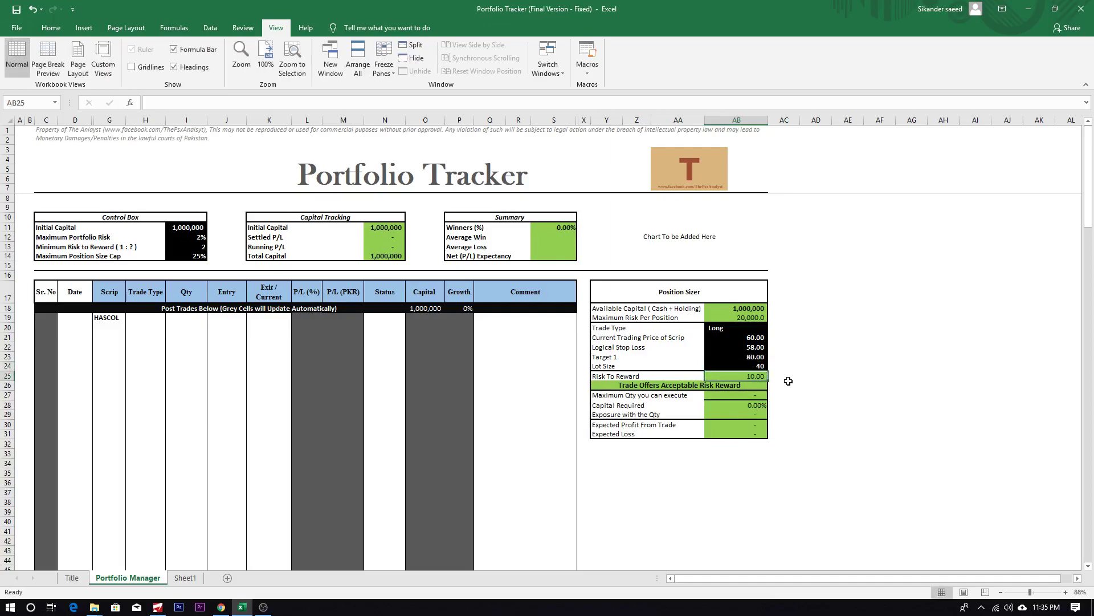
pyautogui.press('Up')
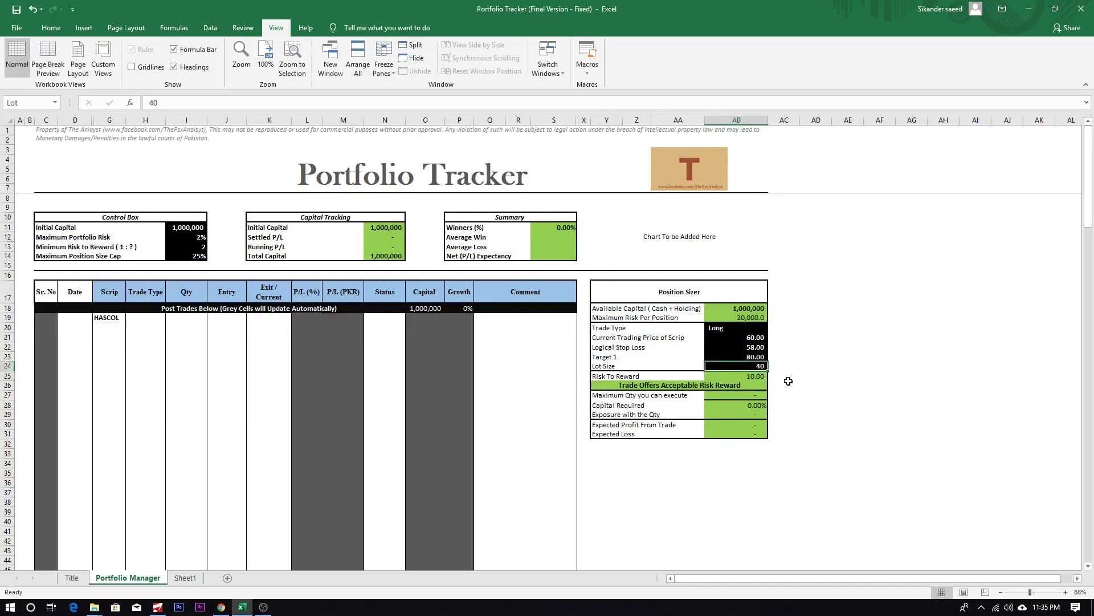
pyautogui.write('500')
pyautogui.press('Return')
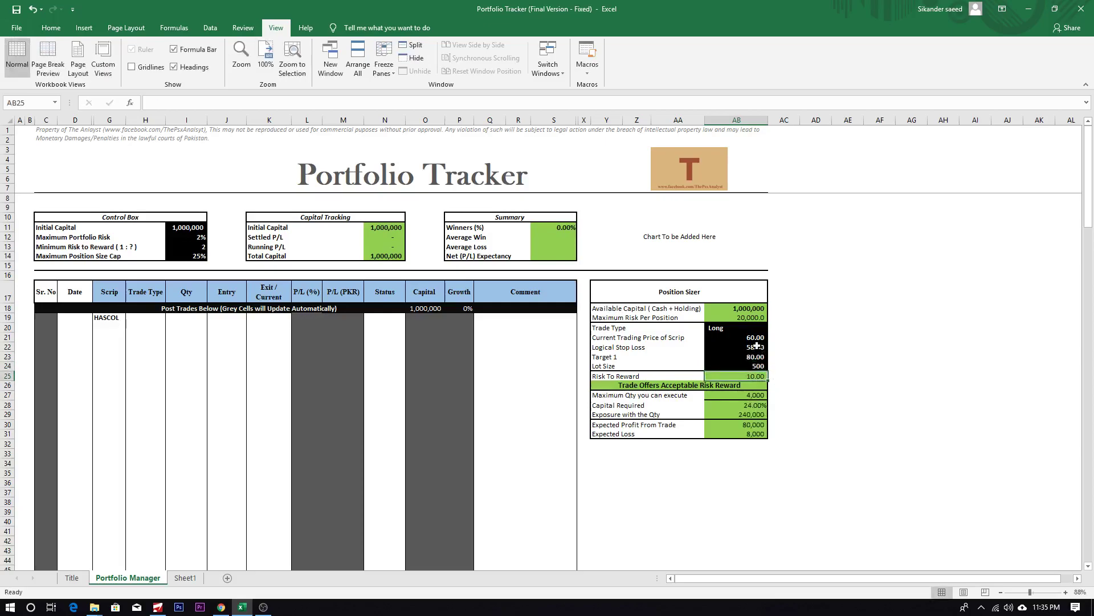
# Set the Position Sizer's trade type to Short and check the price, stop-loss and target inputs against the result cells
pyautogui.click(744, 328)
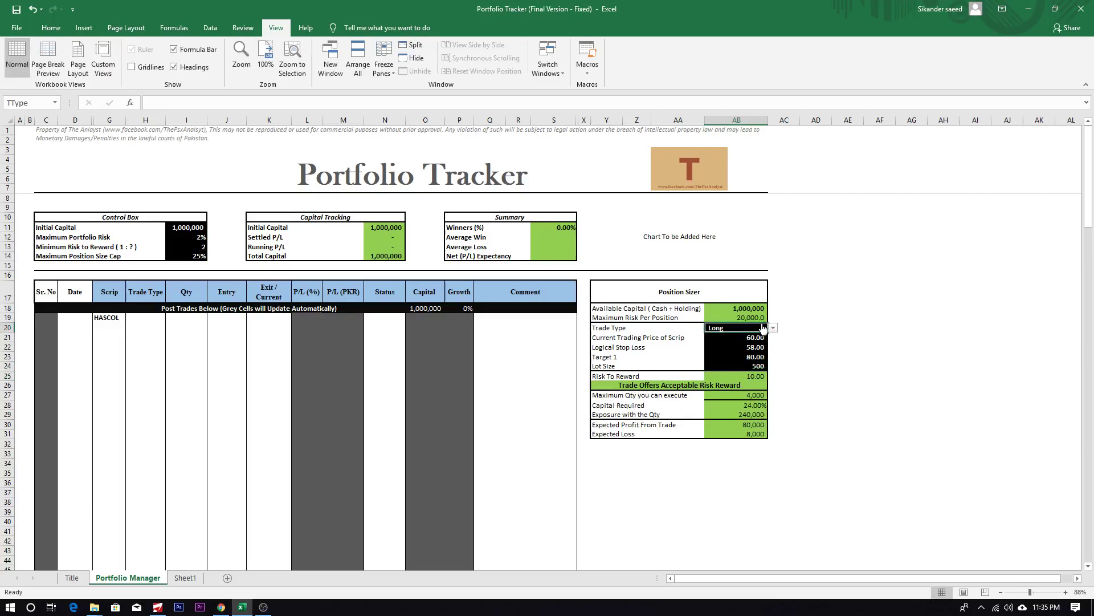
pyautogui.click(773, 328)
pyautogui.click(763, 342)
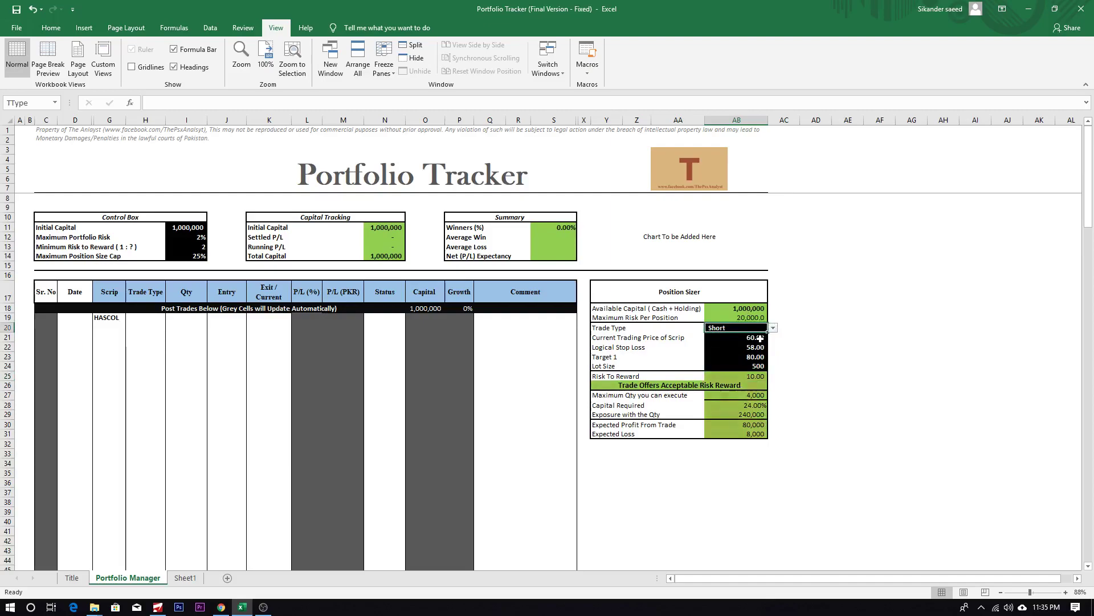
pyautogui.moveTo(742, 340)
pyautogui.mouseDown()
pyautogui.moveTo(741, 366)
pyautogui.moveTo(747, 355)
pyautogui.mouseUp()
pyautogui.click(795, 357)
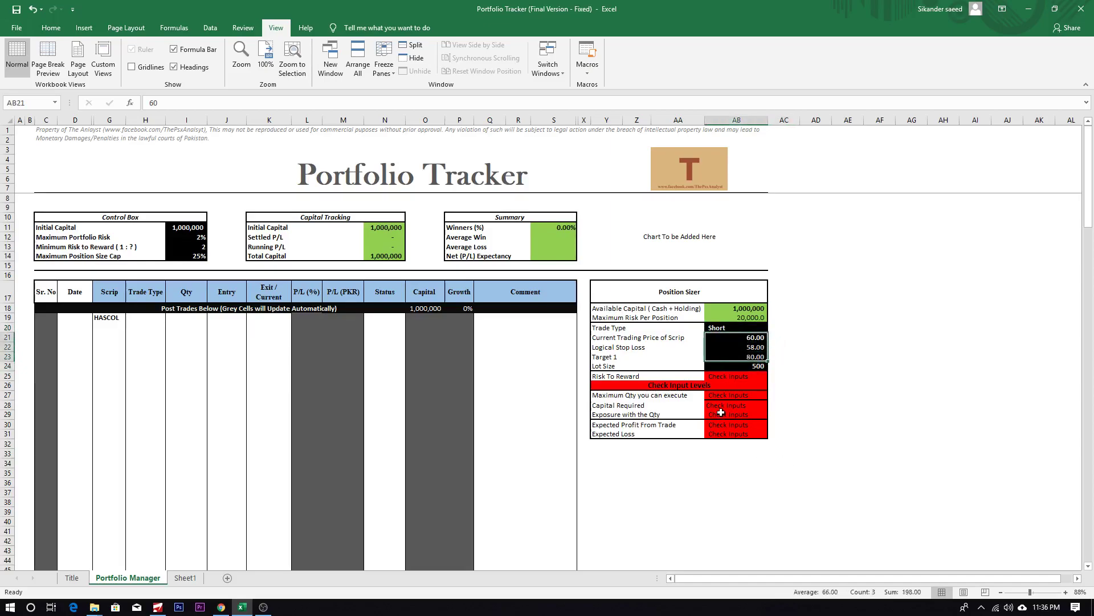
pyautogui.click(754, 339)
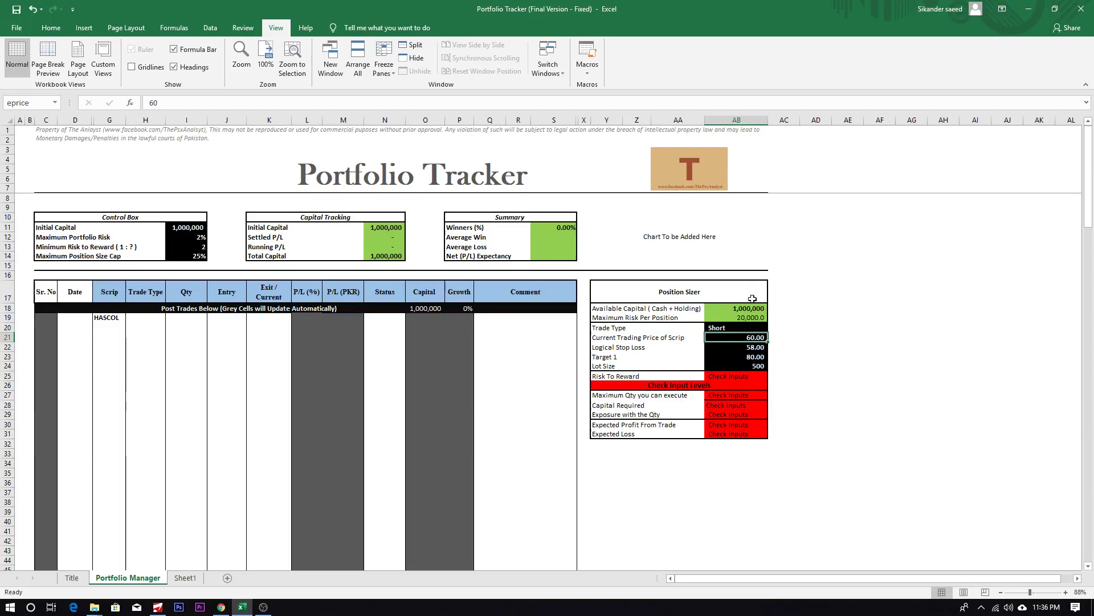
pyautogui.click(733, 347)
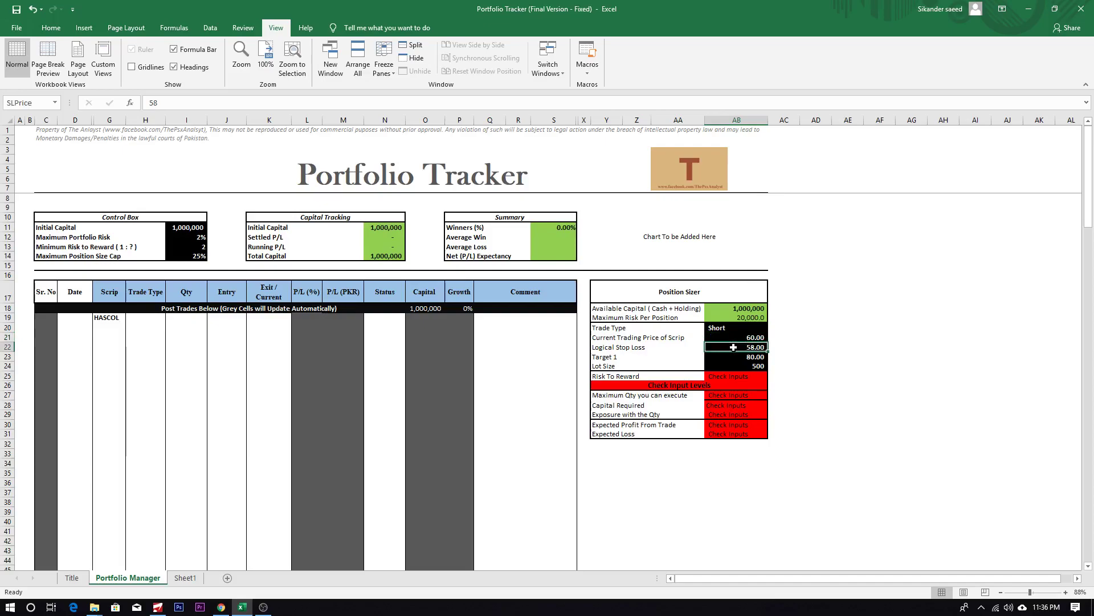
pyautogui.moveTo(731, 372); pyautogui.dragTo(734, 434)
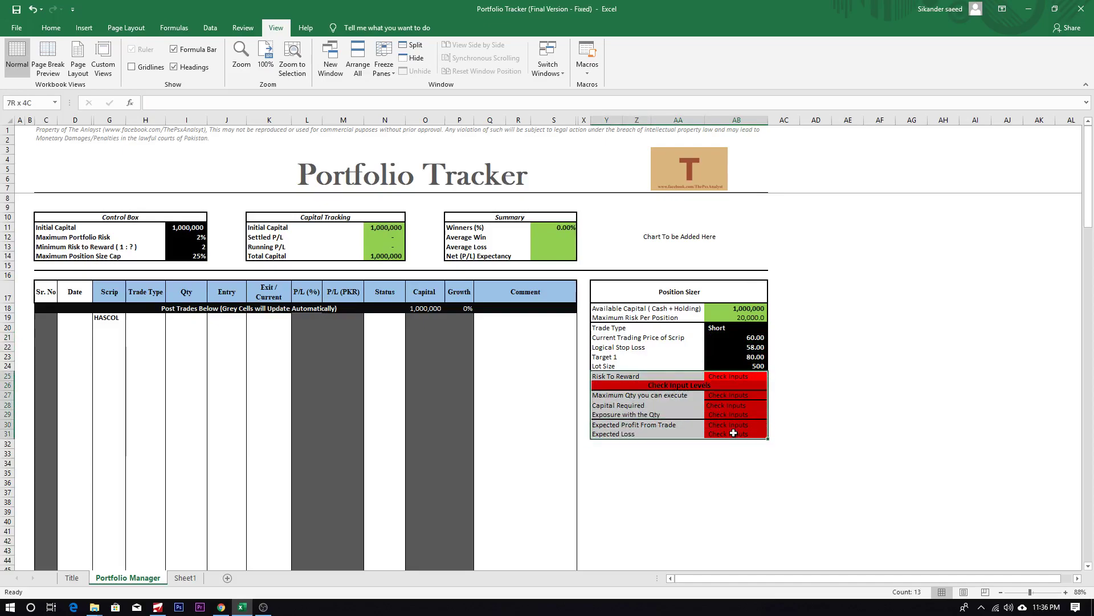
# Set the Position Sizer's trade type back to Long
pyautogui.click(744, 327)
pyautogui.click(773, 328)
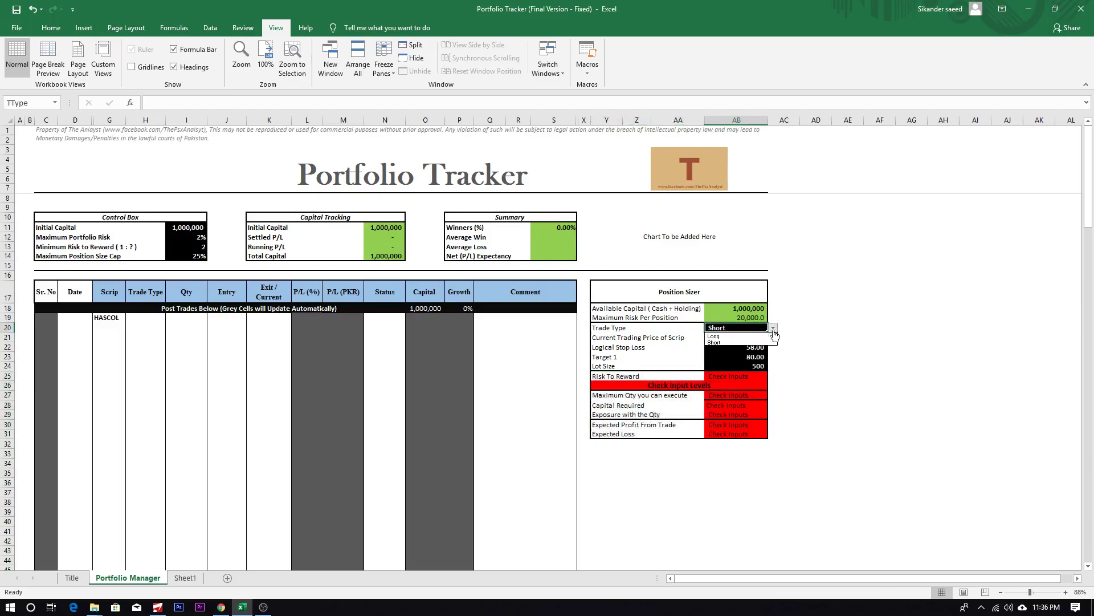
pyautogui.click(738, 336)
# Delete the blank Sheet1 worksheet from the Portfolio Tracker workbook
pyautogui.rightClick(157, 581)
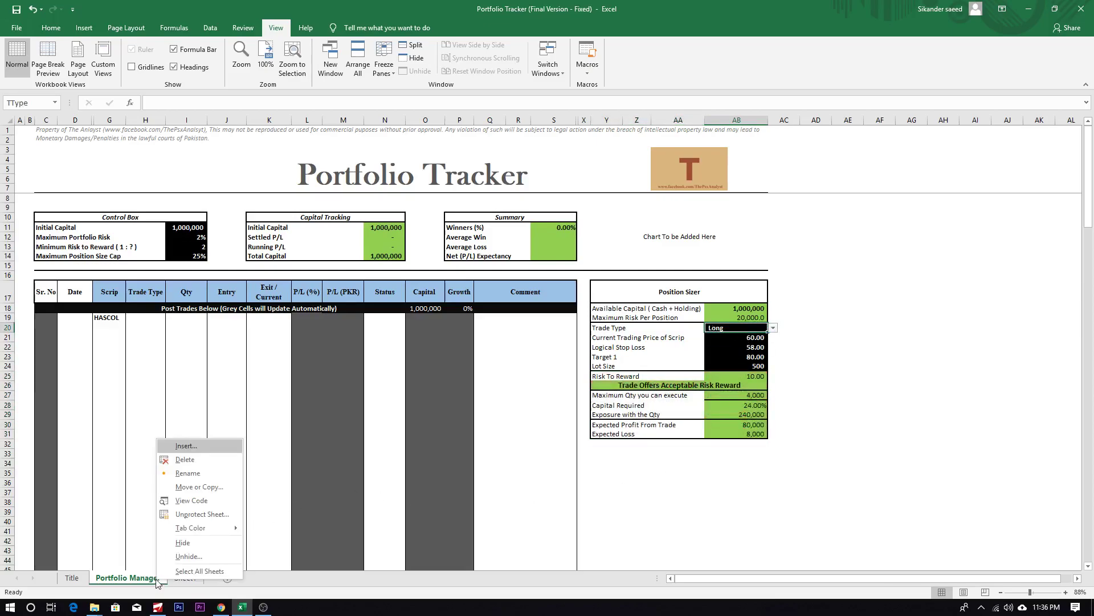
pyautogui.click(163, 429)
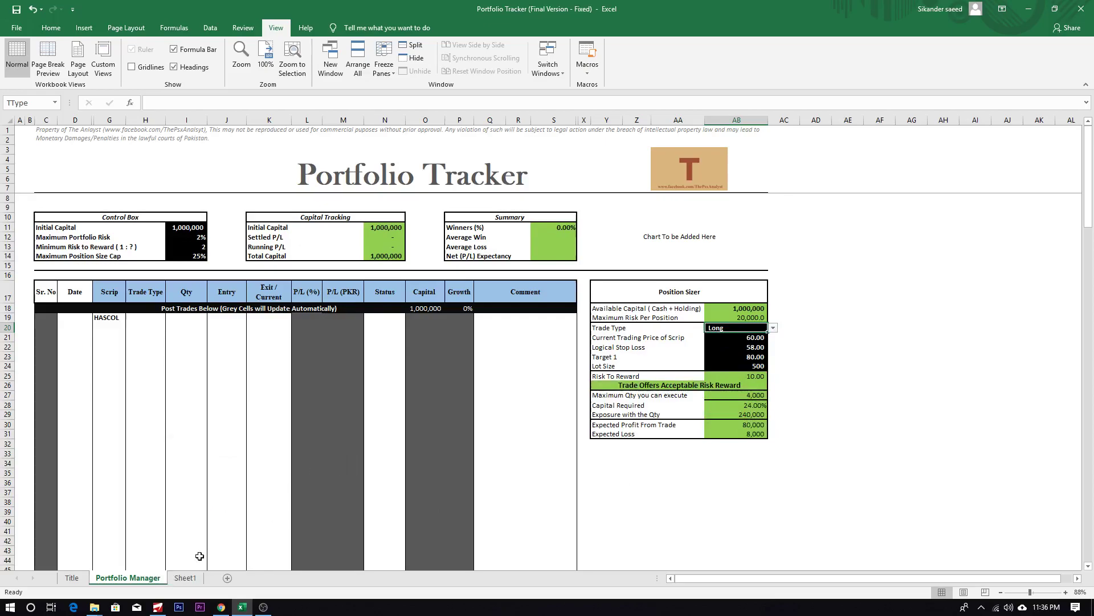
pyautogui.rightClick(186, 578)
pyautogui.click(228, 455)
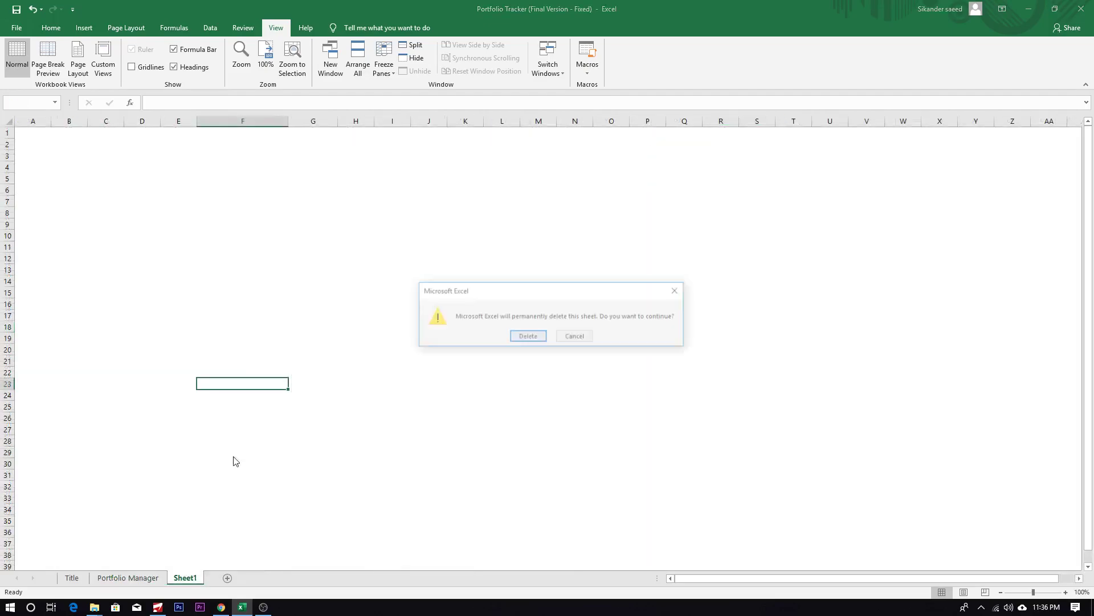
pyautogui.click(527, 336)
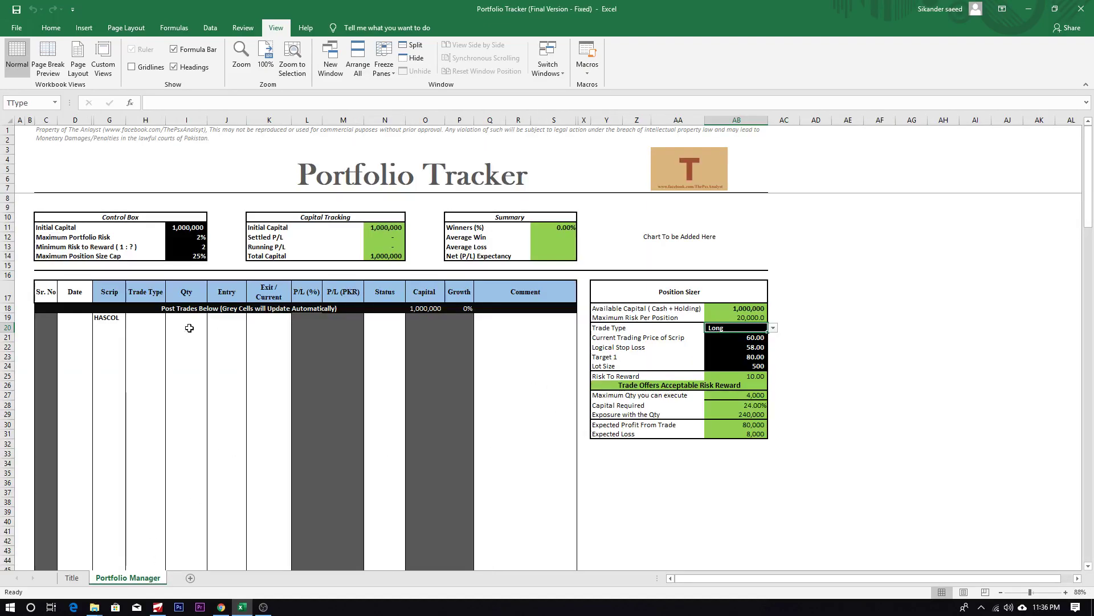
pyautogui.scroll(-5, 508, 281)
pyautogui.scroll(5, 552, 334)
pyautogui.click(17, 27)
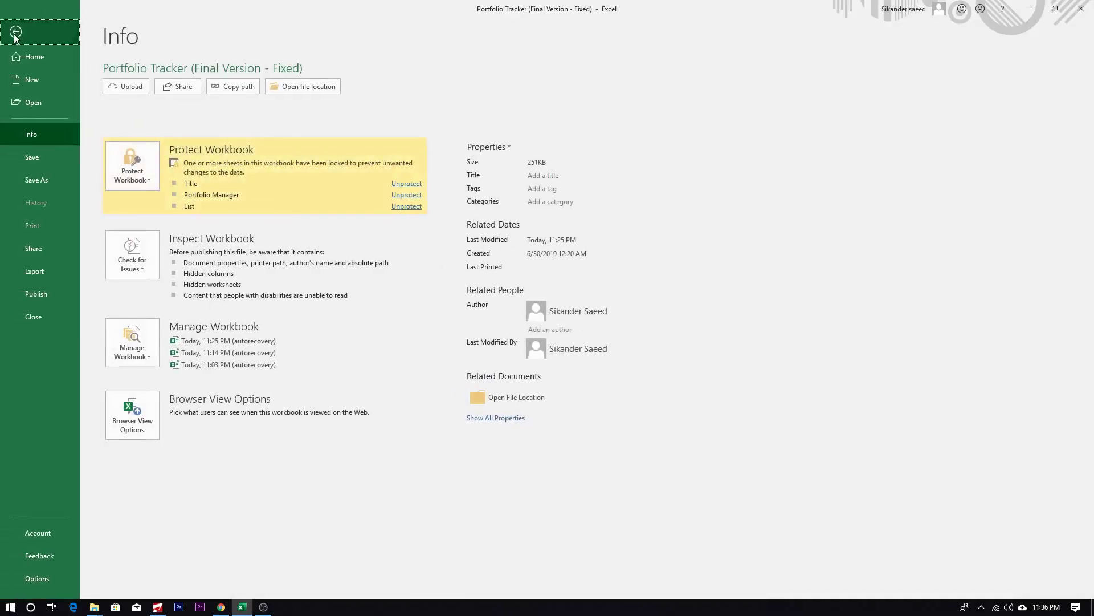
pyautogui.click(15, 32)
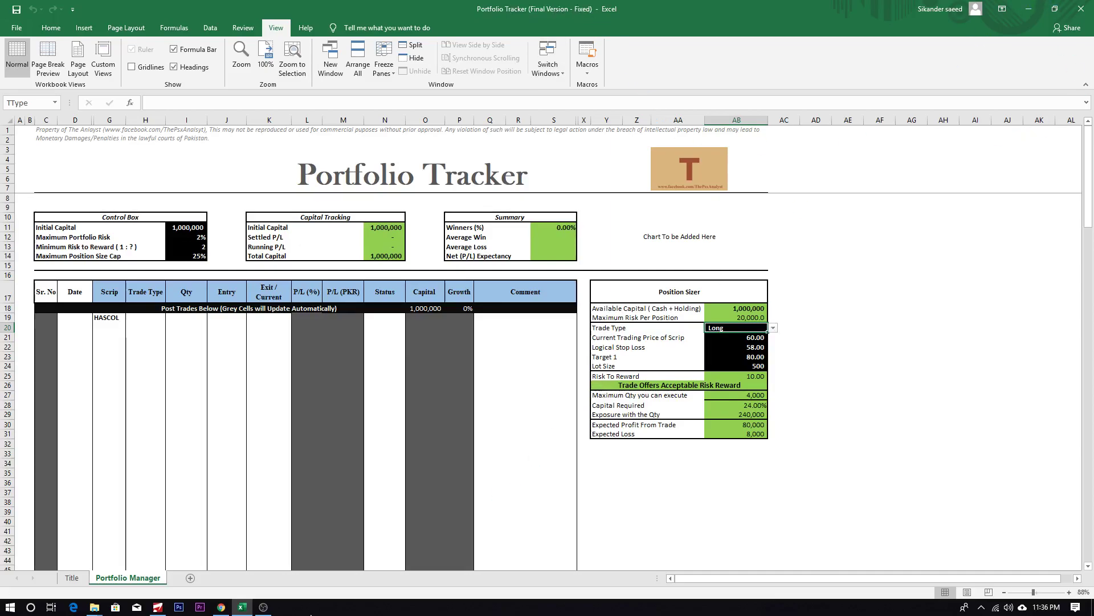
pyautogui.click(263, 547)
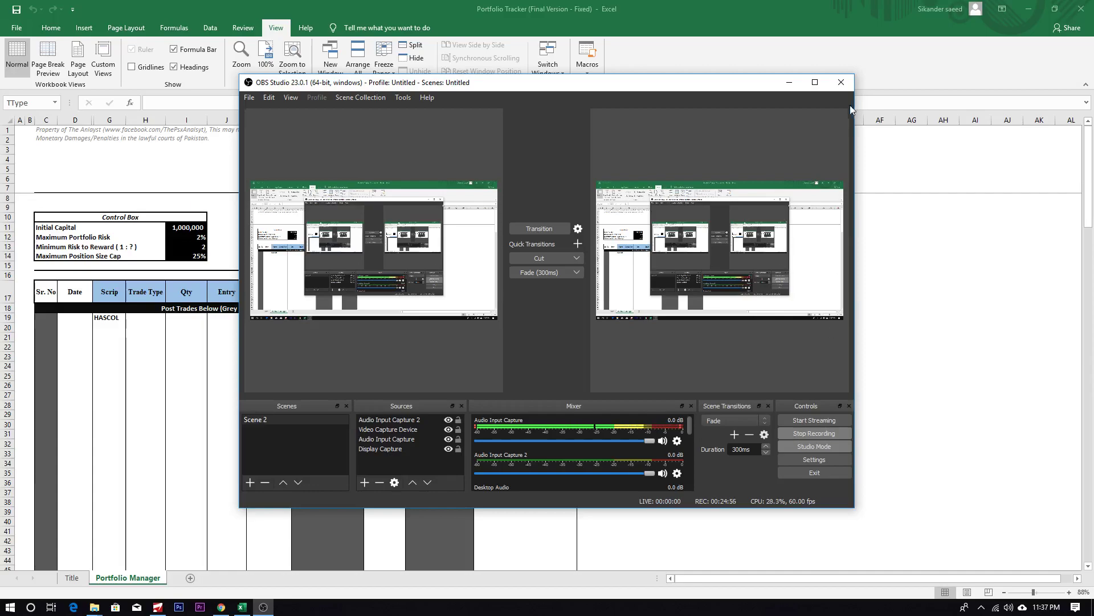
pyautogui.click(790, 82)
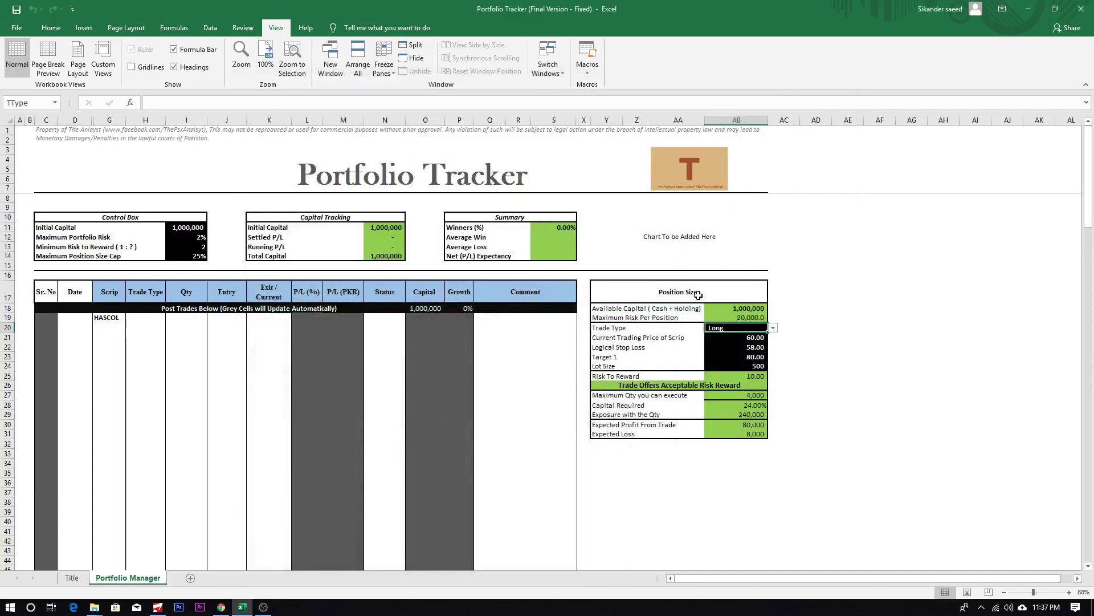
pyautogui.click(221, 607)
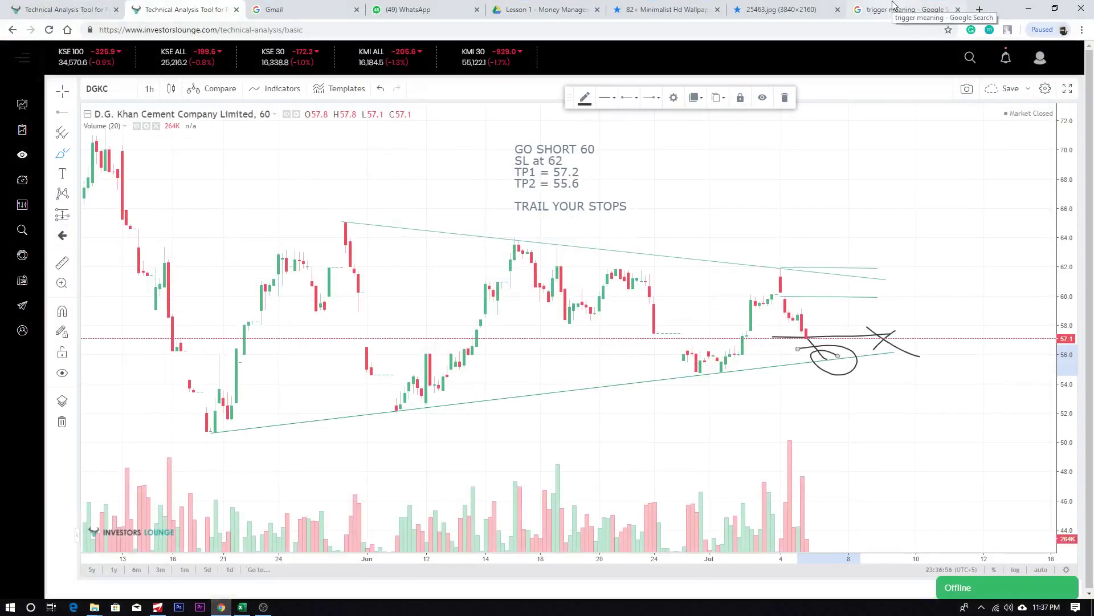
pyautogui.click(1029, 10)
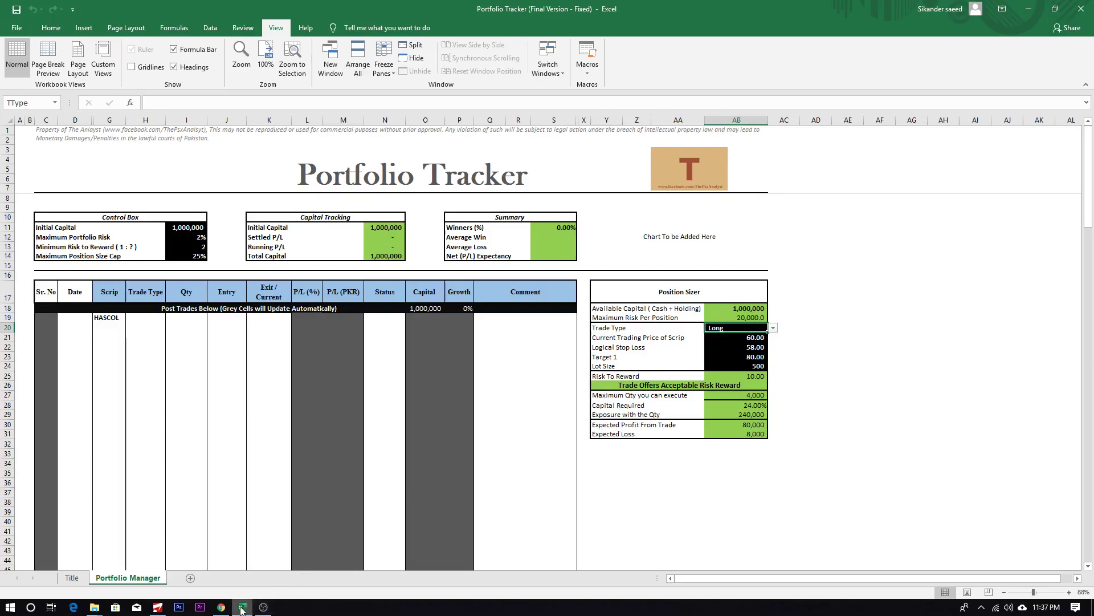
# Switch to the DGKC chart in Chrome and mark the second target near 55.6 with a brush scribble
pyautogui.click(221, 607)
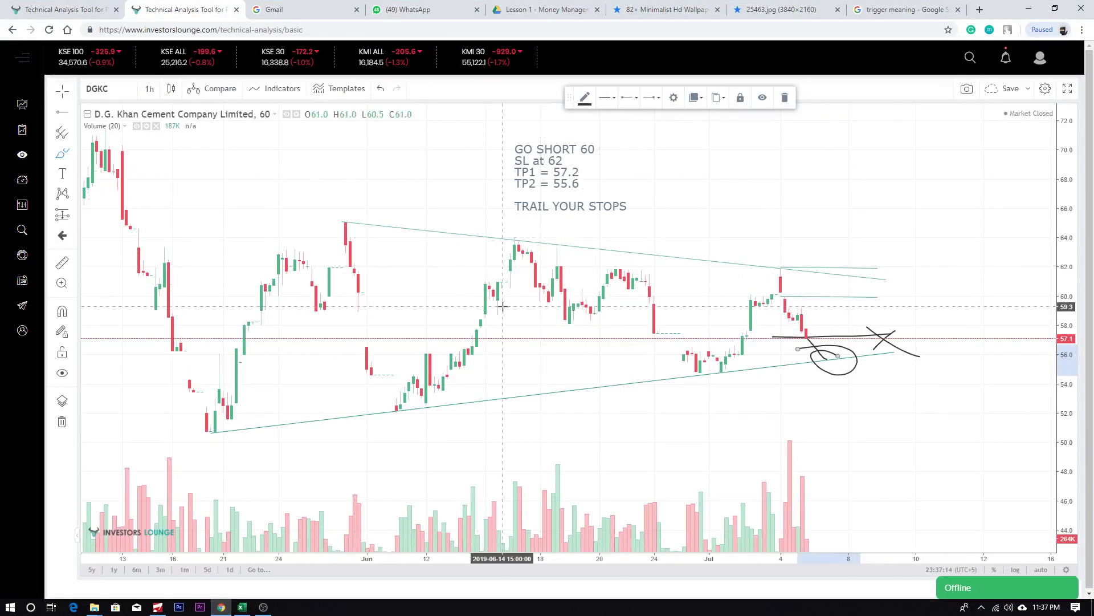
pyautogui.hscroll(-5, 502, 306)
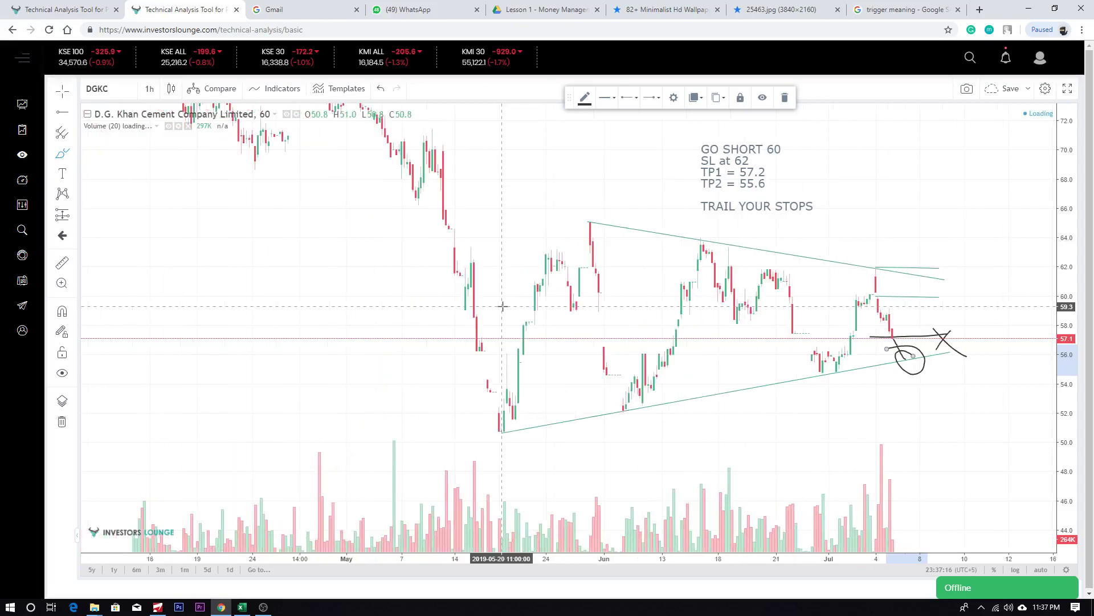
pyautogui.scroll(3, 502, 306)
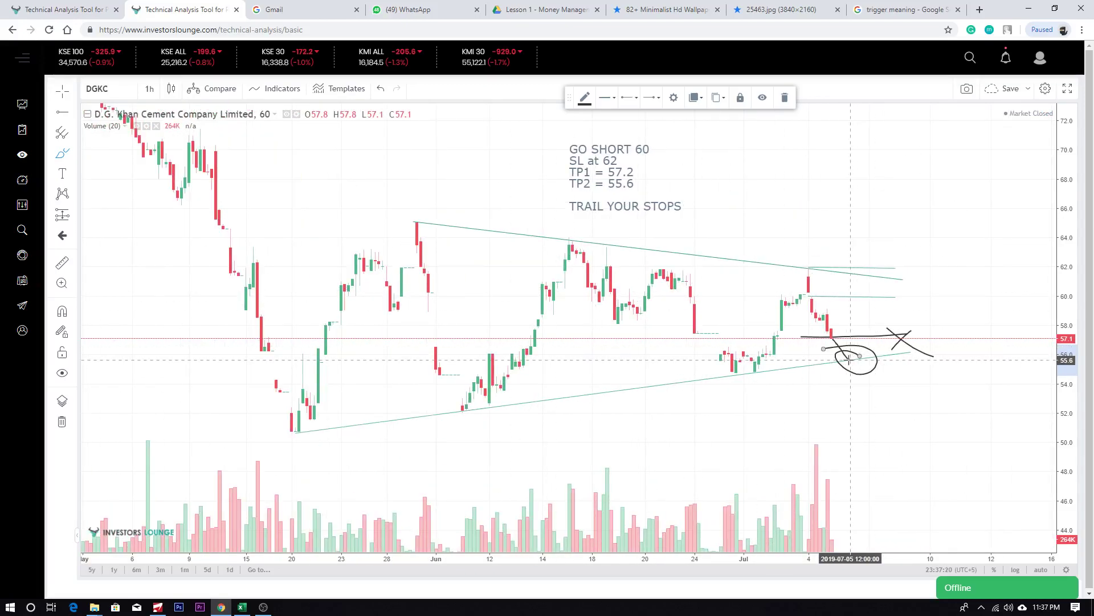
pyautogui.moveTo(850, 360)
pyautogui.mouseDown()
pyautogui.moveTo(838, 358)
pyautogui.moveTo(858, 358)
pyautogui.mouseUp()
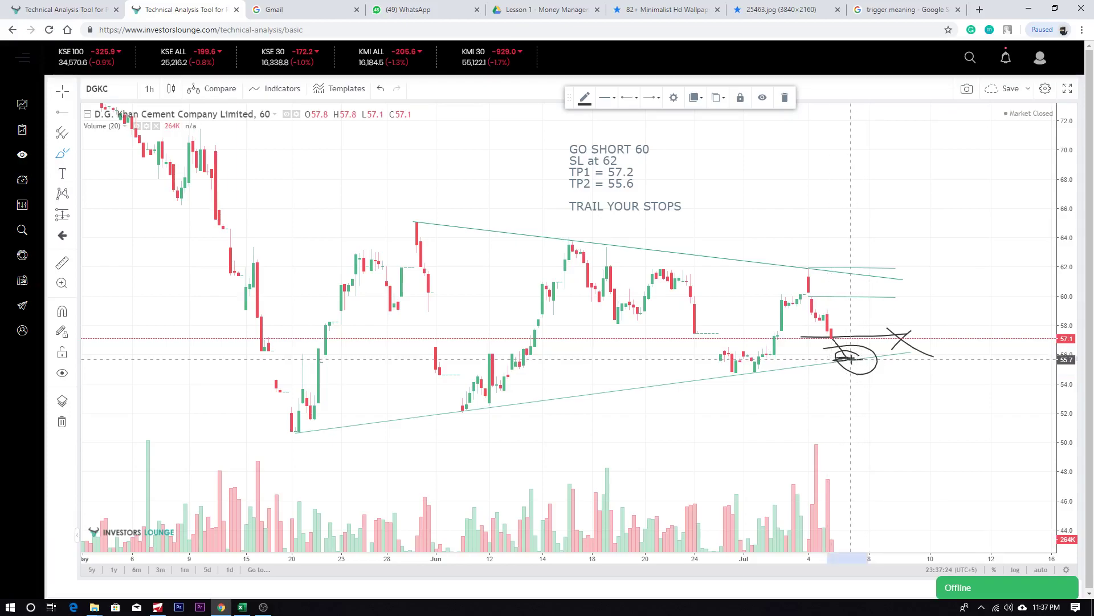
# Set the DGKC chart's interval to 1 day
pyautogui.click(149, 88)
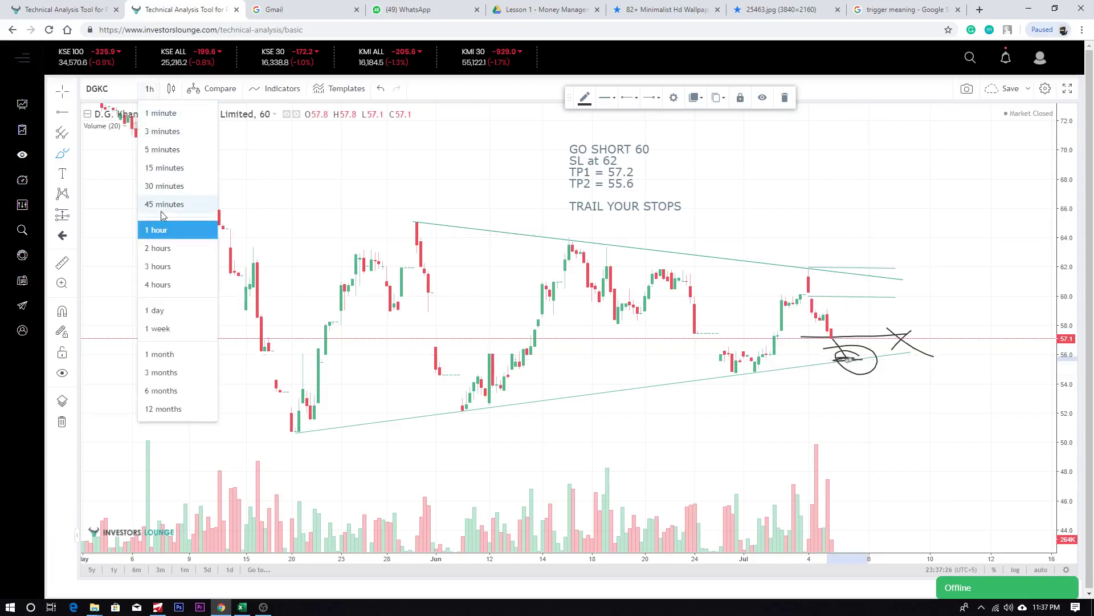
pyautogui.click(157, 310)
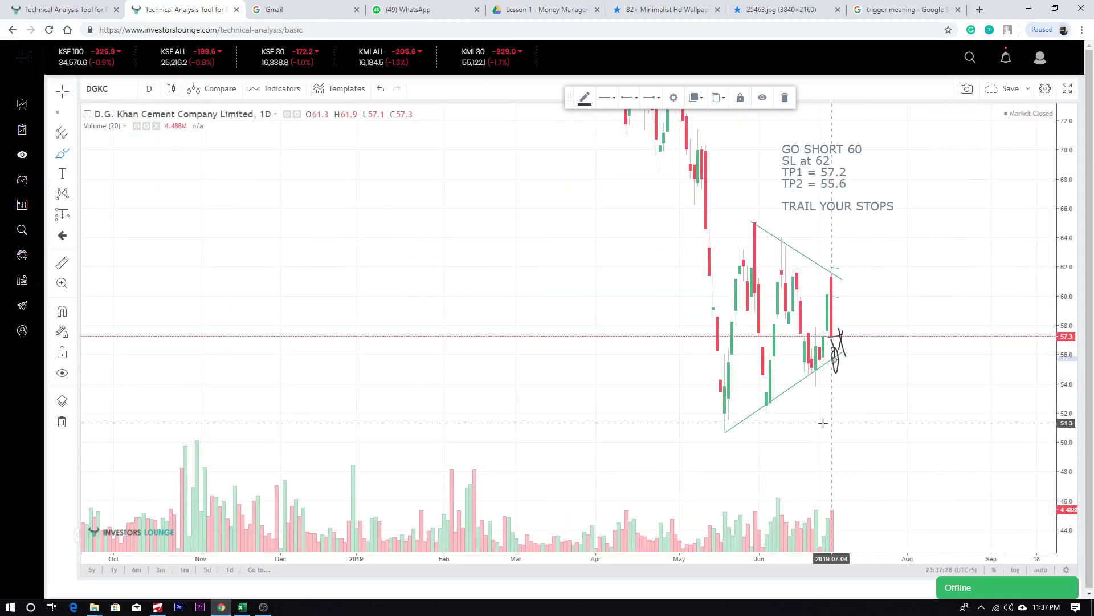
pyautogui.scroll(5, 821, 421)
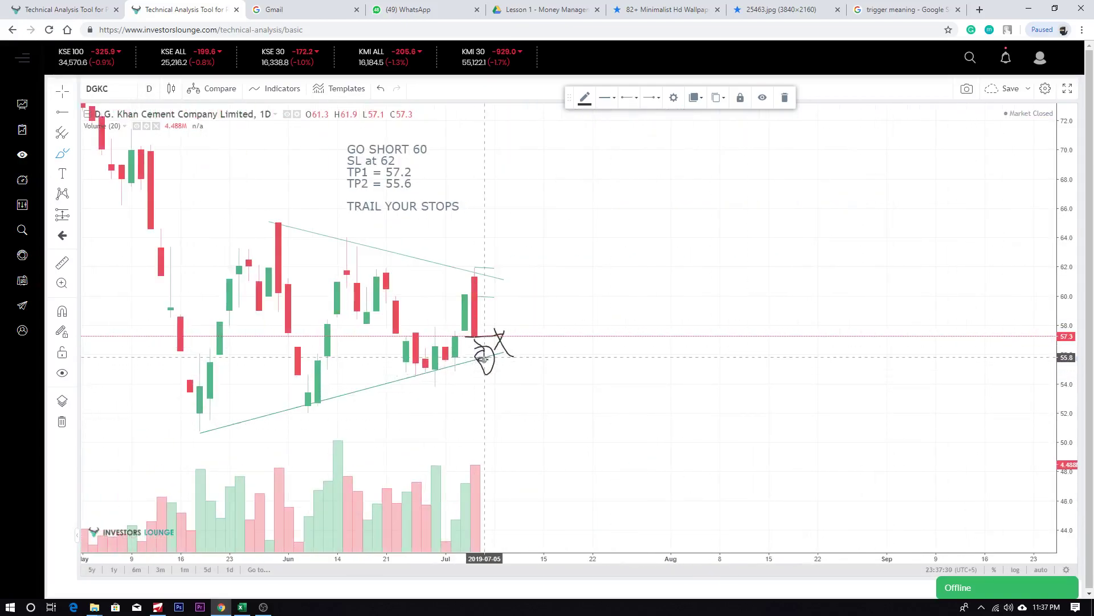
# Trace the May decline with the brush and draw a trend line along it from about 69.6 to 50.5
pyautogui.scroll(-2, 532, 353)
pyautogui.moveTo(315, 147)
pyautogui.mouseDown()
pyautogui.moveTo(319, 369)
pyautogui.moveTo(357, 432)
pyautogui.mouseUp()
pyautogui.click(74, 117)
pyautogui.click(114, 113)
pyautogui.click(300, 156)
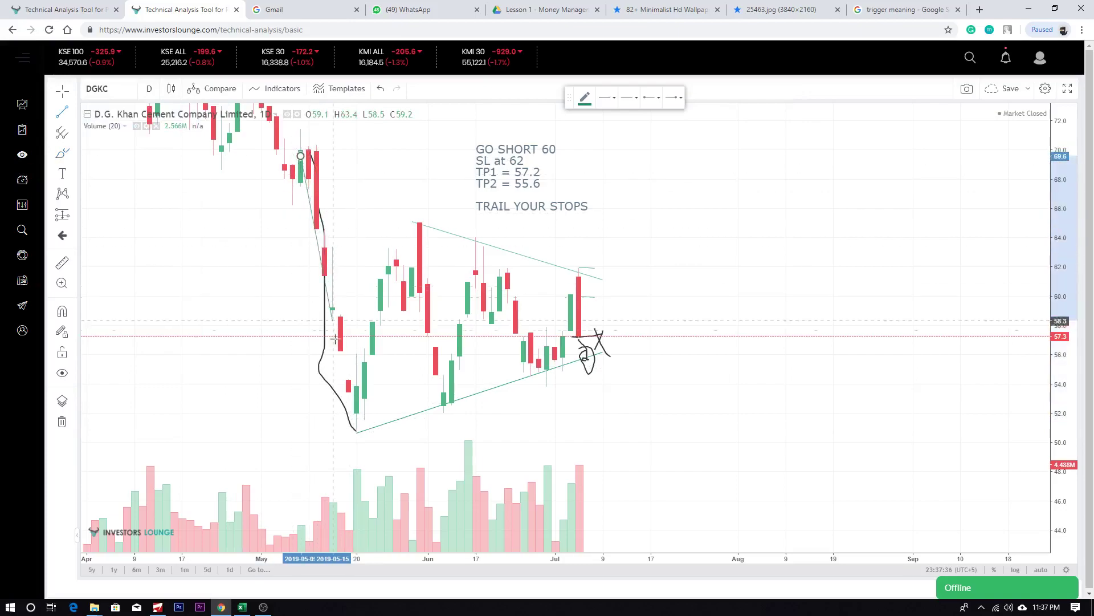
pyautogui.click(365, 435)
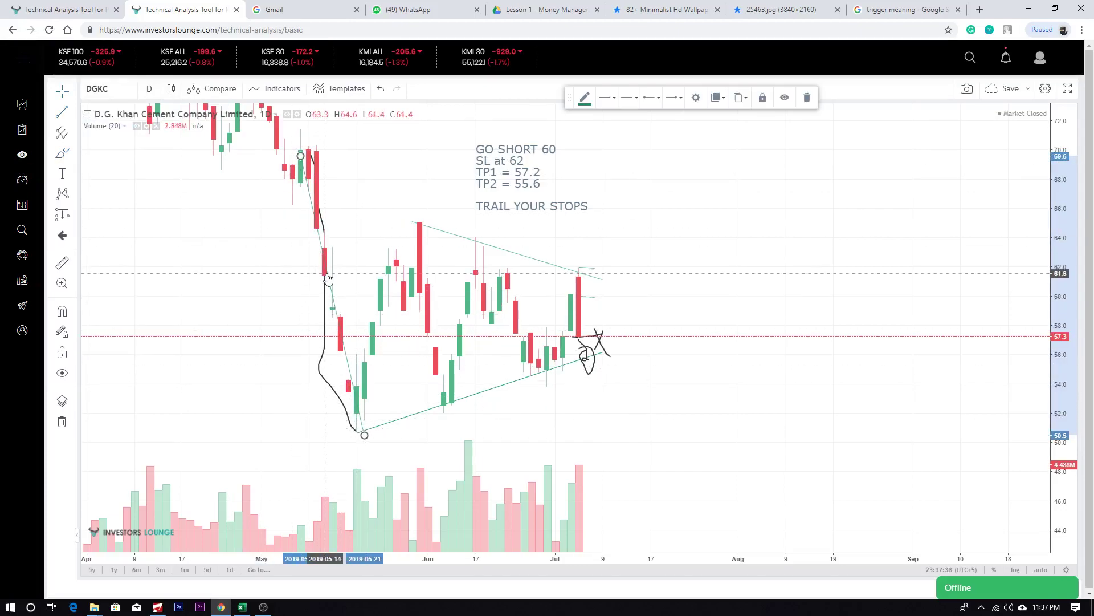
# Project a copy of the decline line from the triangle's lower edge down to about 37.6, and undo the projection and decline drawings
pyautogui.moveTo(327, 278); pyautogui.dragTo(626, 463)
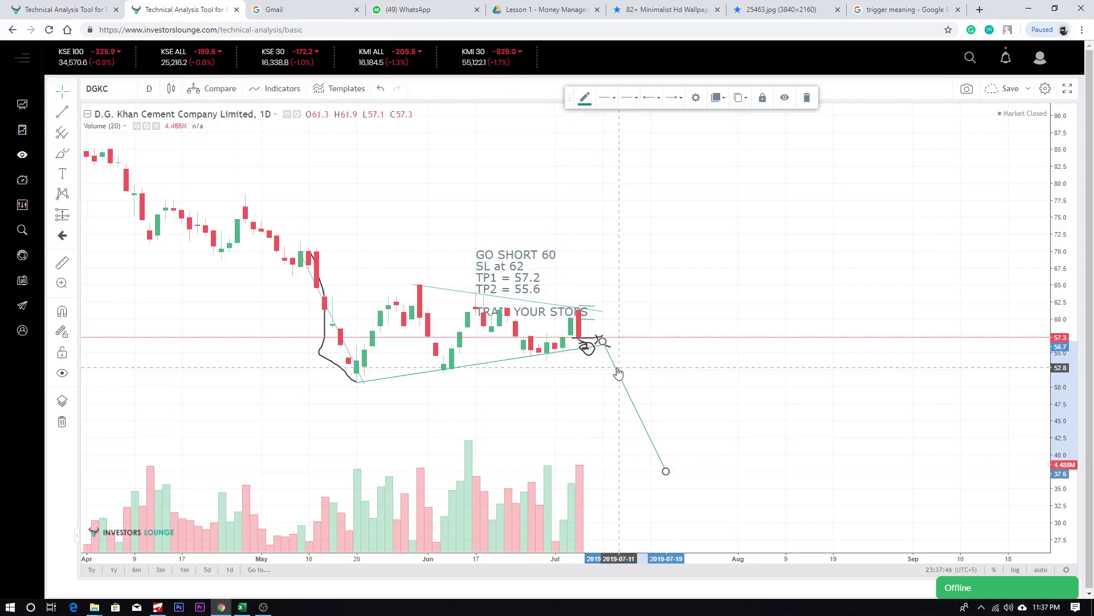
pyautogui.hotkey('ctrl', 'z')
pyautogui.hotkey('ctrl', 'z')
pyautogui.hotkey('ctrl', 'z')
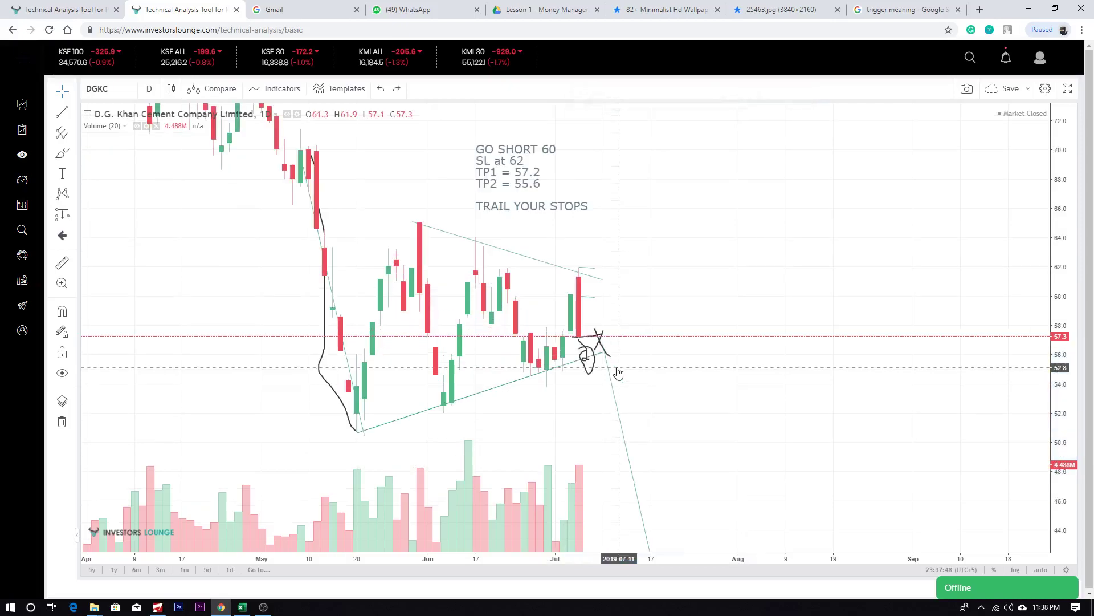
pyautogui.hscroll(-10, 593, 367)
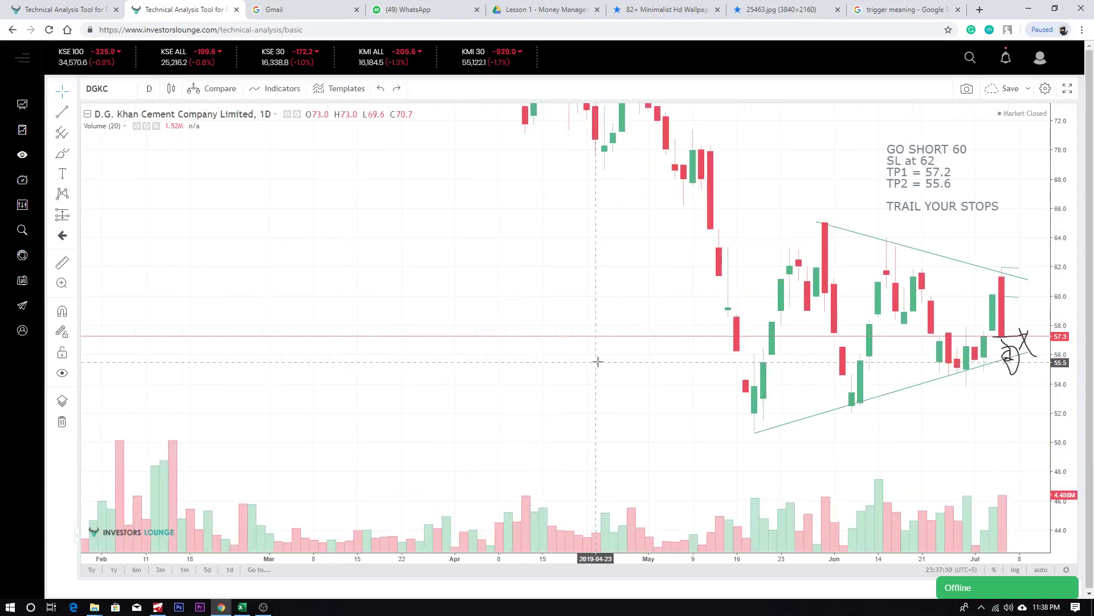
pyautogui.scroll(5, 1020, 359)
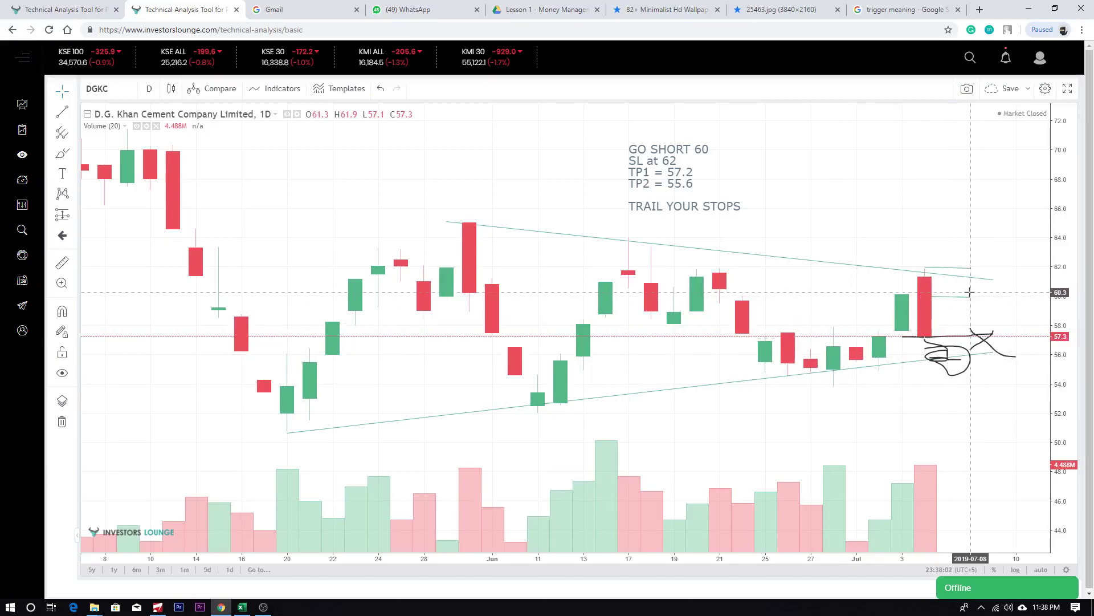
pyautogui.scroll(3, 980, 291)
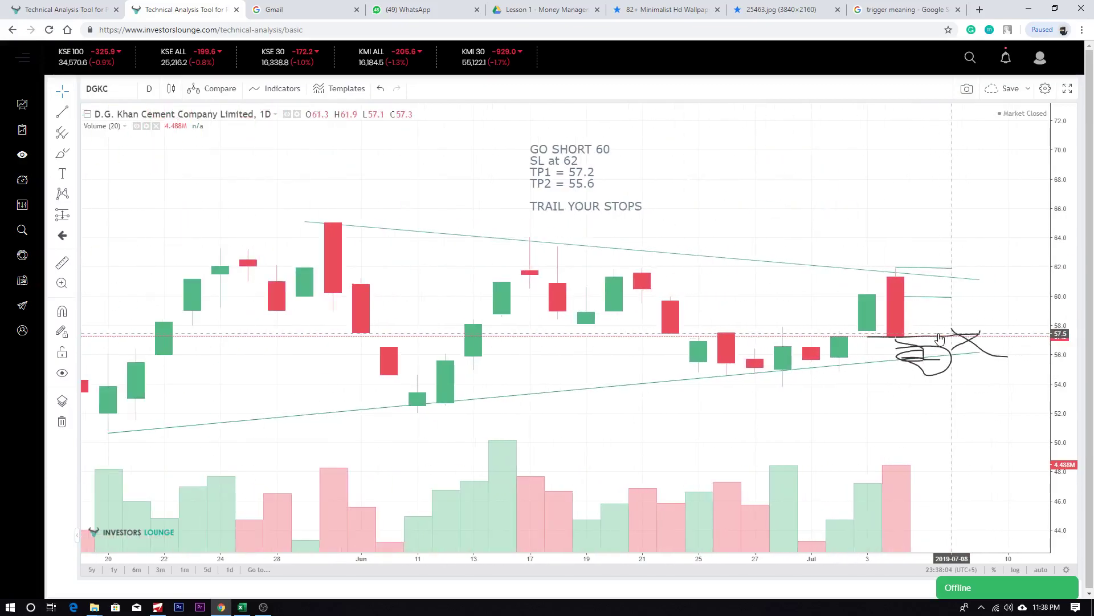